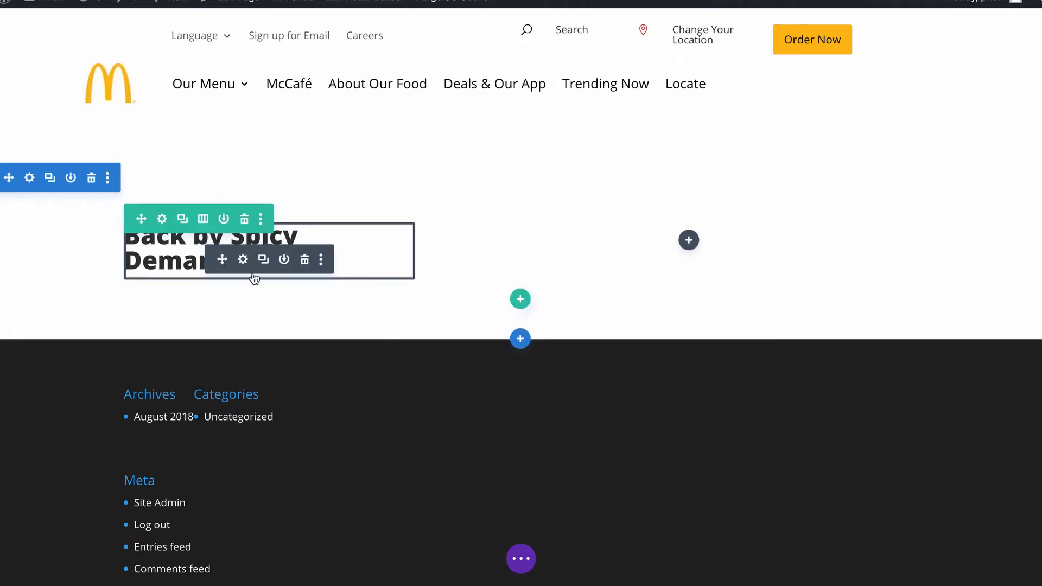
Step: Duplicate the "Back by Spicy Demand!" heading module and insert a Text module below the copy
{"action": "left_click", "coordinate": [263, 259]}
{"action": "left_click", "coordinate": [270, 344]}
{"action": "type", "text": "text"}
{"action": "left_click", "coordinate": [257, 179]}
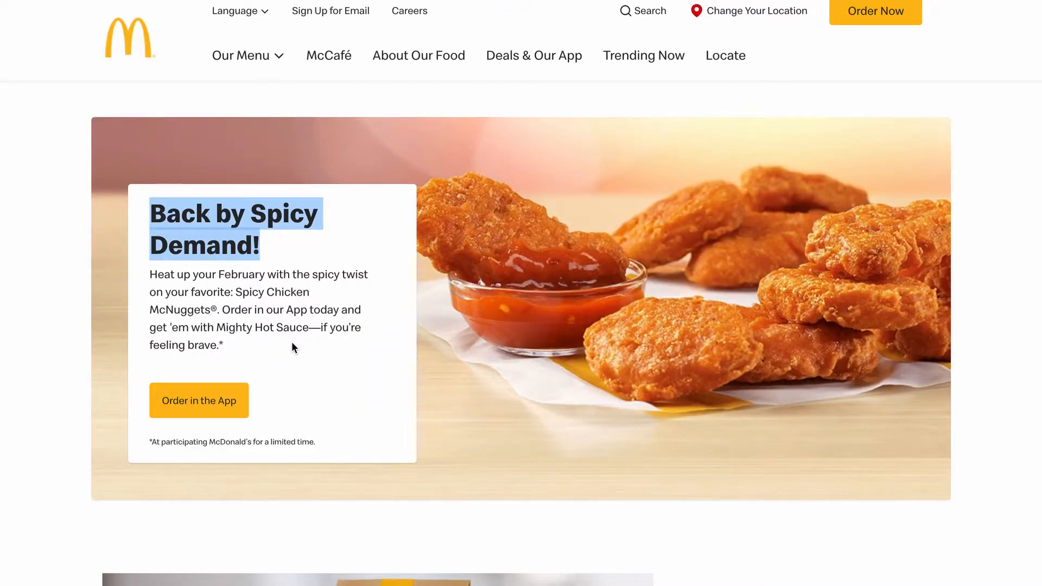
Step: Copy the paragraph under the hero heading on the McDonald's site into the Text module's body and set its text color to #000000
{"action": "left_click_drag", "start_coordinate": [291, 344], "coordinate": [148, 274]}
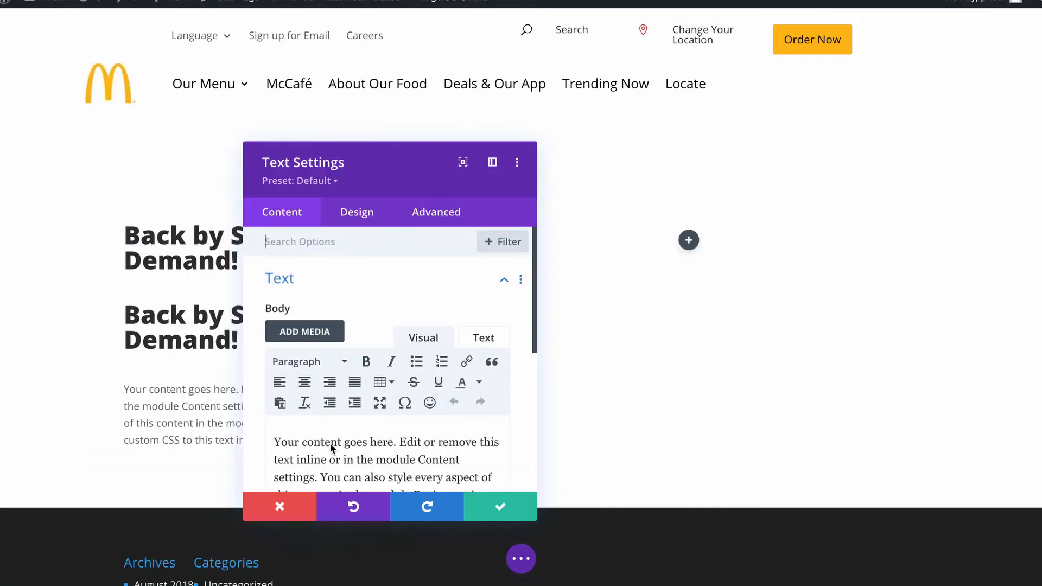
{"action": "type", "text": "Heat up your February with the spicy twist on your favorite: Spicy Chicken McNuggets®. Order in our App today and get 'em with Mighty Hot Sauce—if you're feeling brave.*"}
{"action": "left_click", "coordinate": [353, 211]}
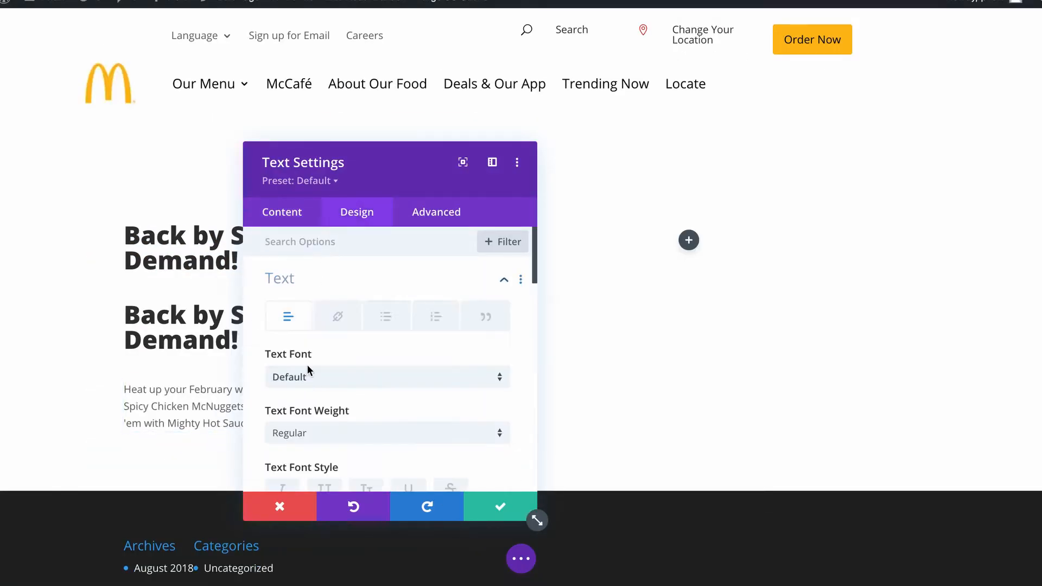
{"action": "scroll", "coordinate": [341, 449], "scroll_direction": "down", "scroll_amount": 4}
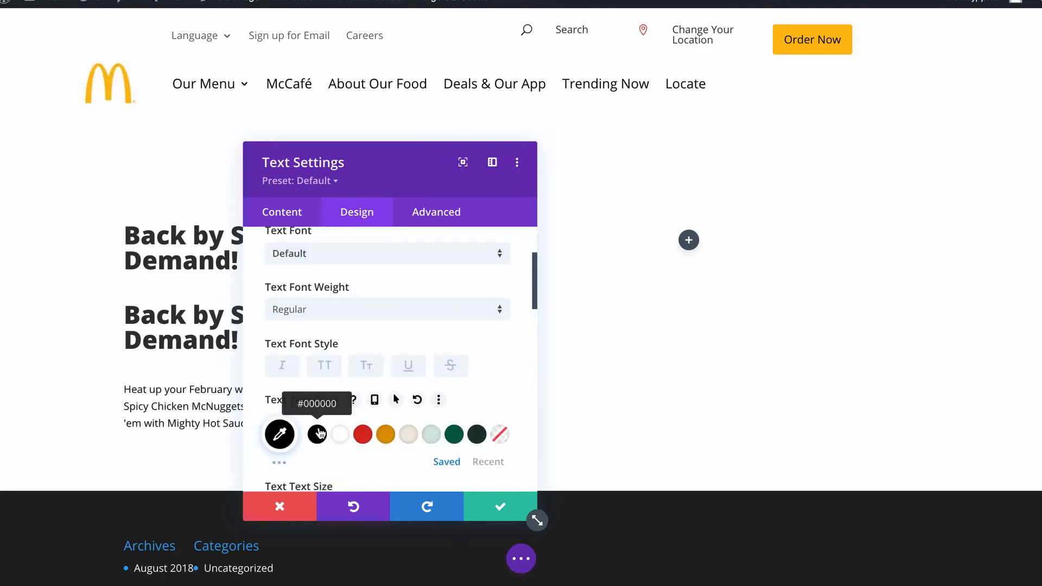
{"action": "left_click", "coordinate": [500, 507]}
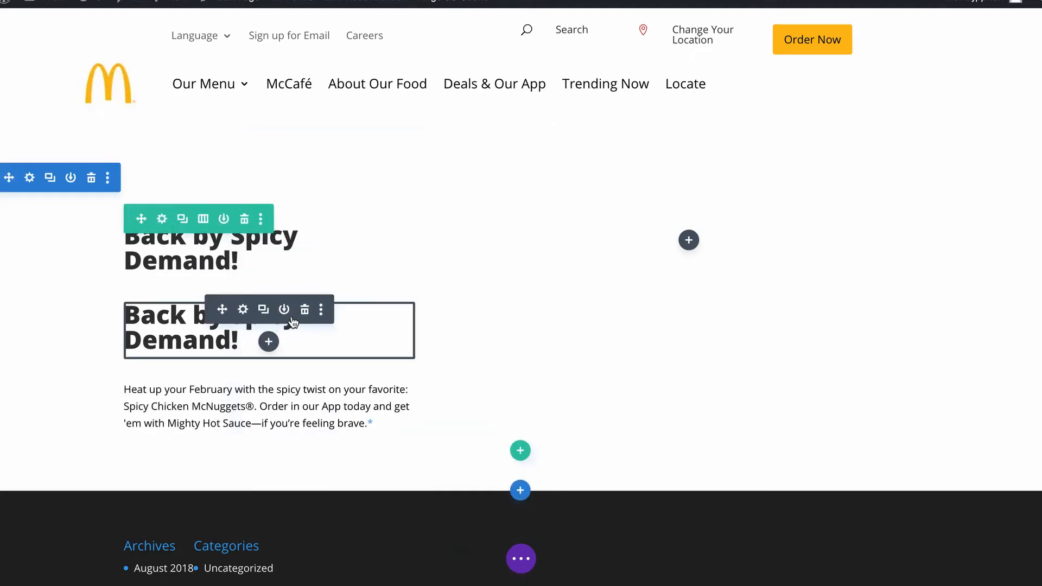
Step: Delete the duplicate heading and set spicy_mcnuggets_Carousel_HP.jpg as the row's background image
{"action": "left_click", "coordinate": [305, 309]}
{"action": "left_click", "coordinate": [162, 219]}
{"action": "scroll", "coordinate": [354, 382], "scroll_direction": "down", "scroll_amount": 3}
{"action": "left_click", "coordinate": [399, 356]}
{"action": "left_click", "coordinate": [419, 337]}
{"action": "left_click", "coordinate": [388, 423]}
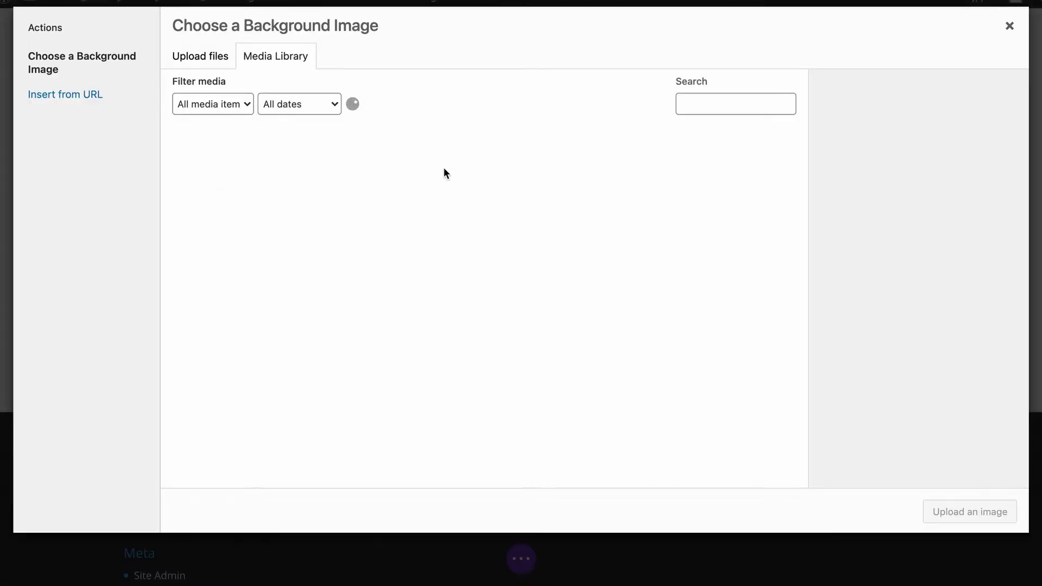
{"action": "left_click", "coordinate": [639, 178]}
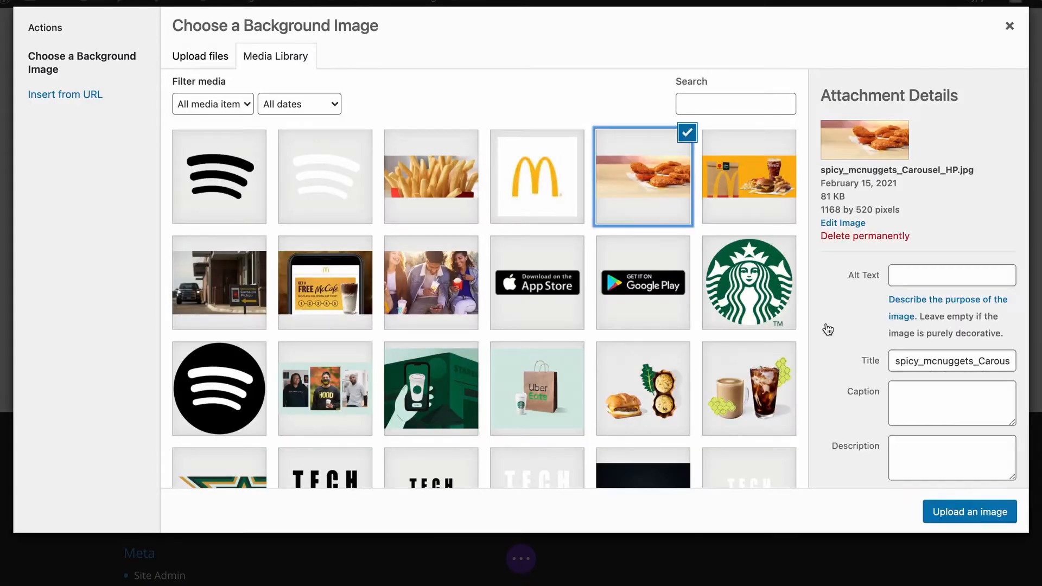
{"action": "left_click", "coordinate": [970, 513]}
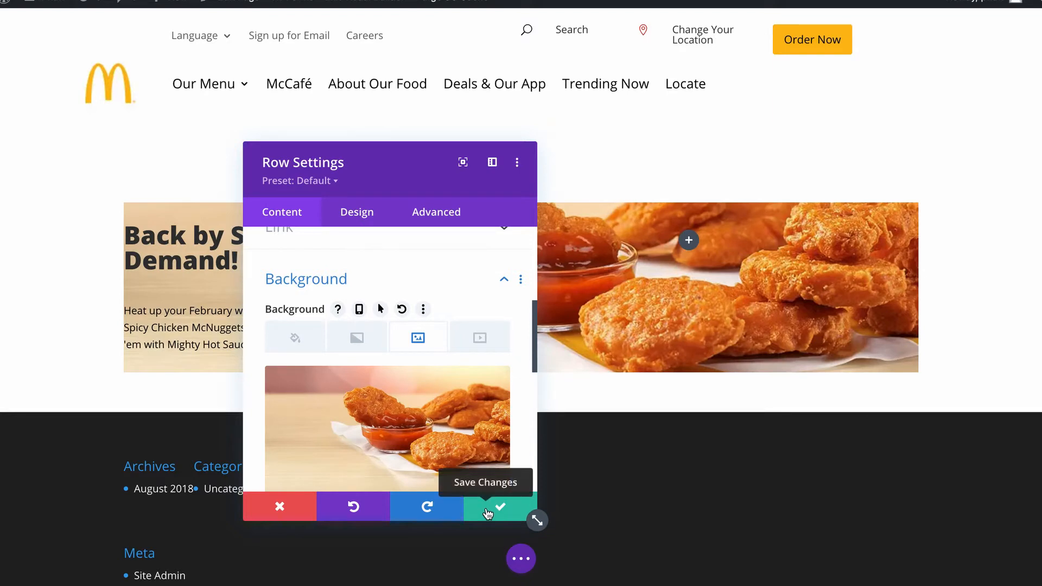
Step: Set the row's maximum width to 100% in its sizing options
{"action": "left_click", "coordinate": [357, 211]}
{"action": "left_click", "coordinate": [344, 277]}
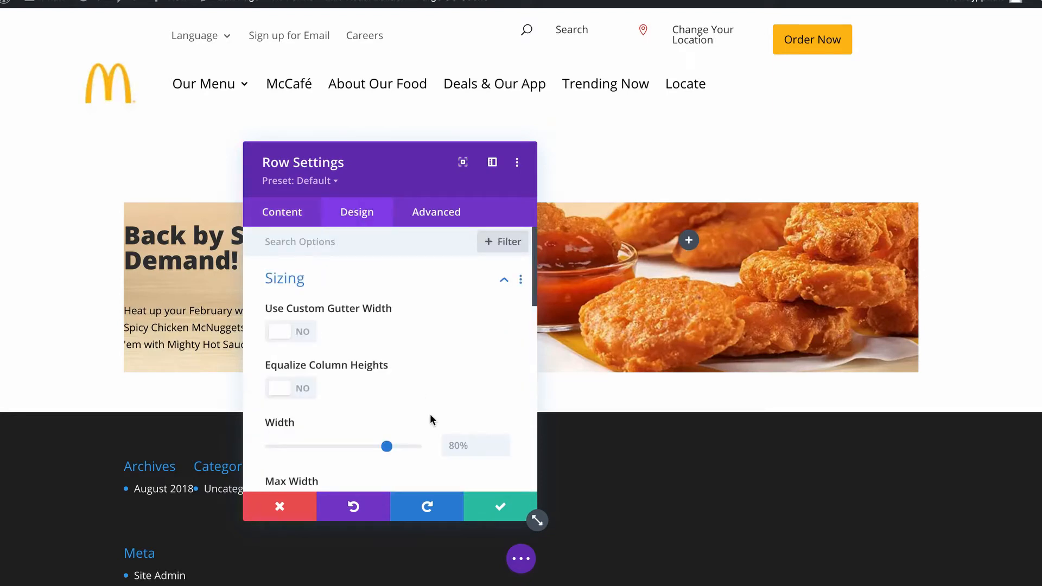
{"action": "scroll", "coordinate": [430, 415], "scroll_direction": "down", "scroll_amount": 3}
{"action": "left_click", "coordinate": [485, 357]}
{"action": "type", "text": "100%"}
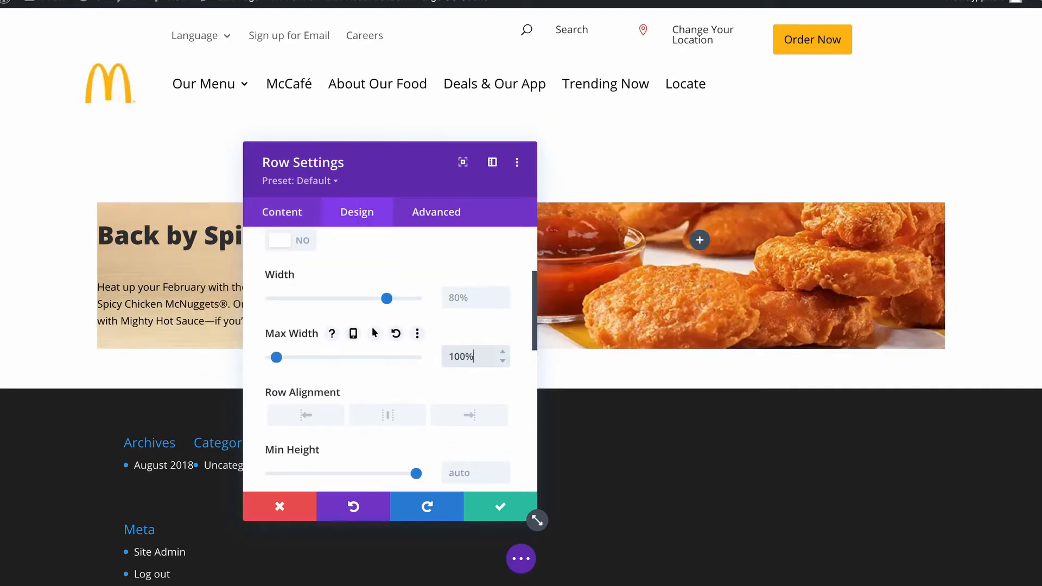
Step: Set the row's padding to 70px top and bottom and 55px left and right, and save the row
{"action": "scroll", "coordinate": [421, 411], "scroll_direction": "down", "scroll_amount": 4}
{"action": "scroll", "coordinate": [421, 412], "scroll_direction": "down", "scroll_amount": 1}
{"action": "left_click", "coordinate": [412, 302]}
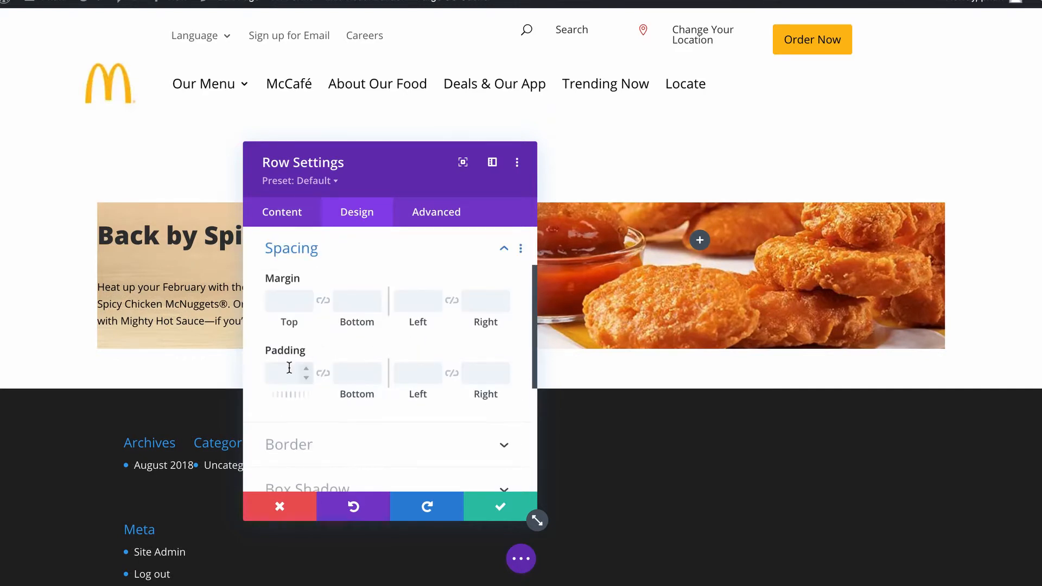
{"action": "left_click", "coordinate": [323, 373]}
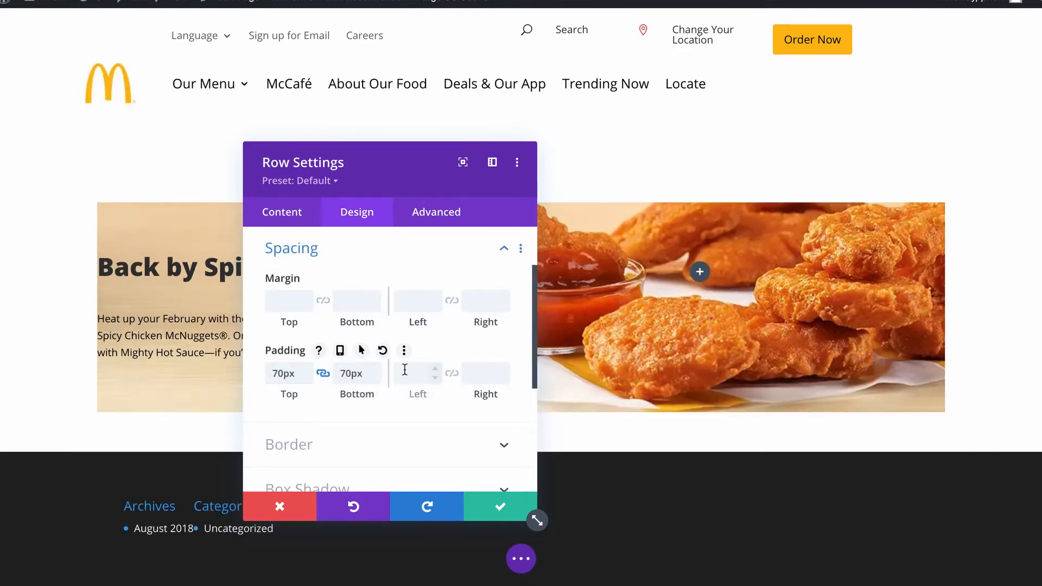
{"action": "type", "text": "55"}
{"action": "left_click", "coordinate": [452, 372]}
{"action": "left_click", "coordinate": [500, 506]}
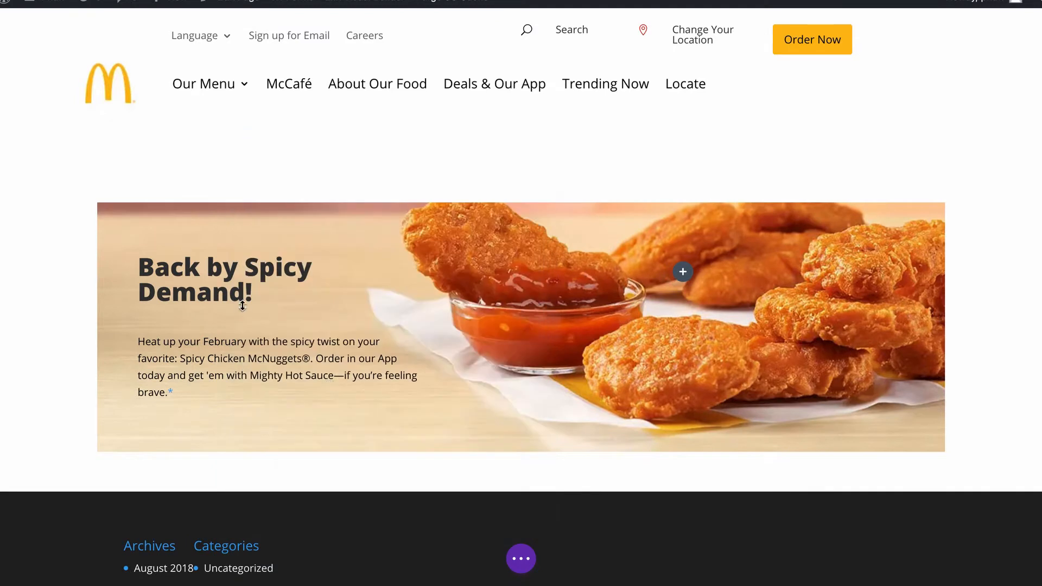
Step: Set the first column's padding to 25px on all four sides
{"action": "left_click", "coordinate": [137, 217]}
{"action": "left_click", "coordinate": [280, 346]}
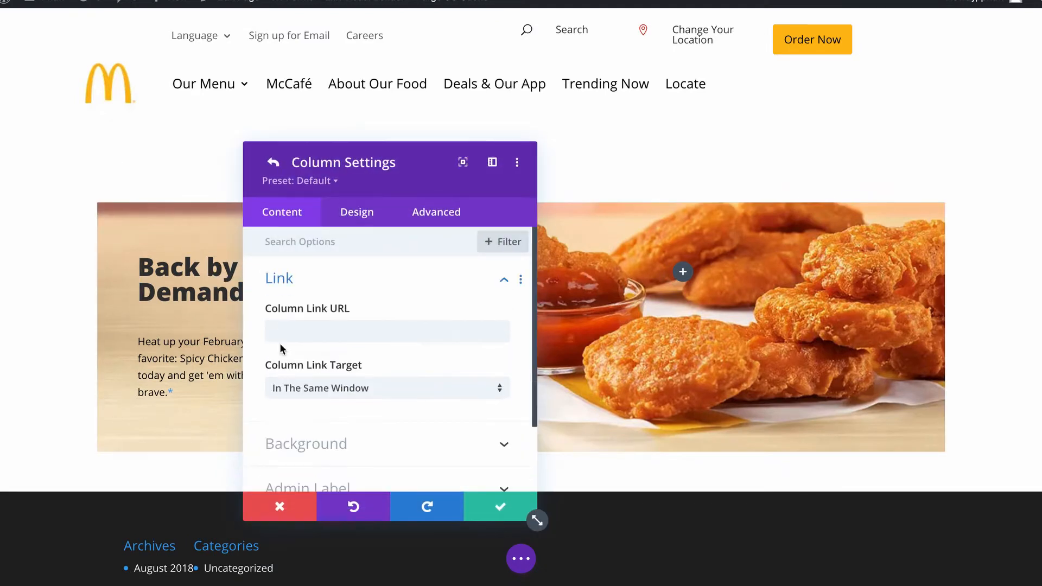
{"action": "left_click", "coordinate": [351, 217]}
{"action": "left_click", "coordinate": [373, 293]}
{"action": "left_click", "coordinate": [287, 335]}
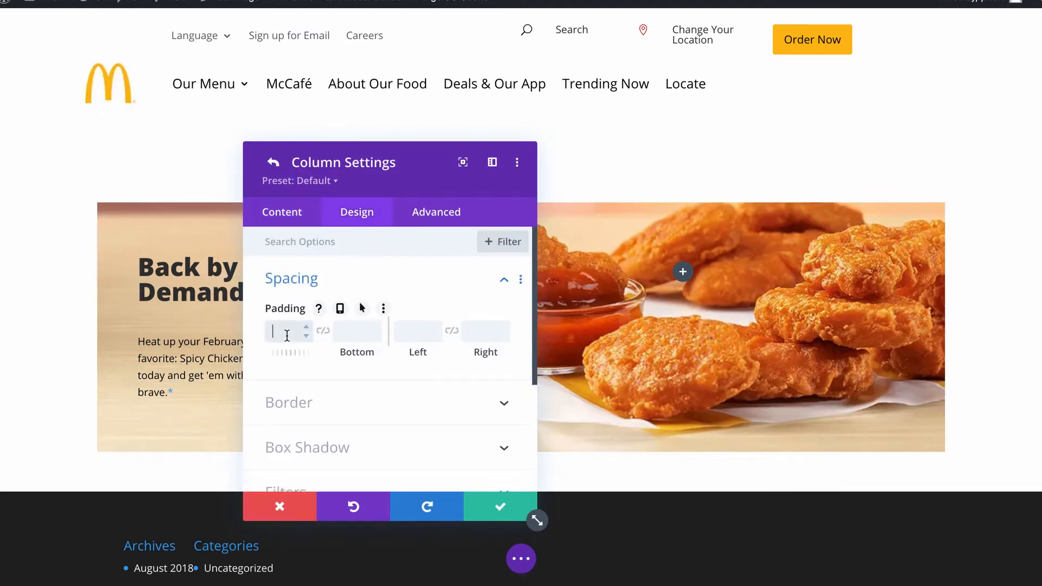
{"action": "left_click", "coordinate": [324, 331]}
{"action": "left_click", "coordinate": [415, 331]}
{"action": "type", "text": "2"}
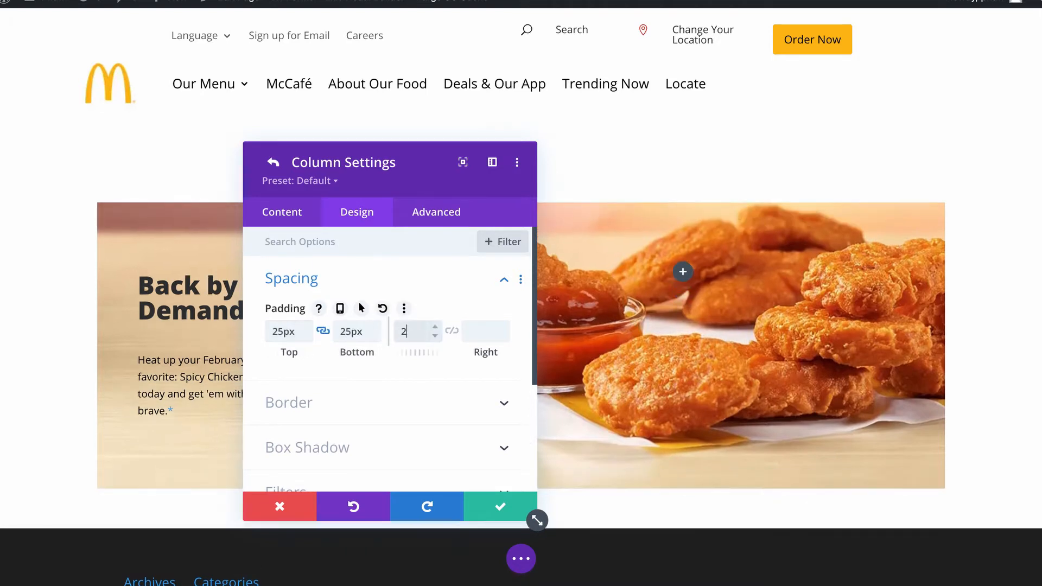
{"action": "type", "text": "5"}
{"action": "left_click", "coordinate": [452, 331]}
Step: Give the first column a white background color
{"action": "left_click", "coordinate": [288, 213]}
{"action": "left_click", "coordinate": [340, 329]}
{"action": "scroll", "coordinate": [390, 386], "scroll_direction": "down", "scroll_amount": 4}
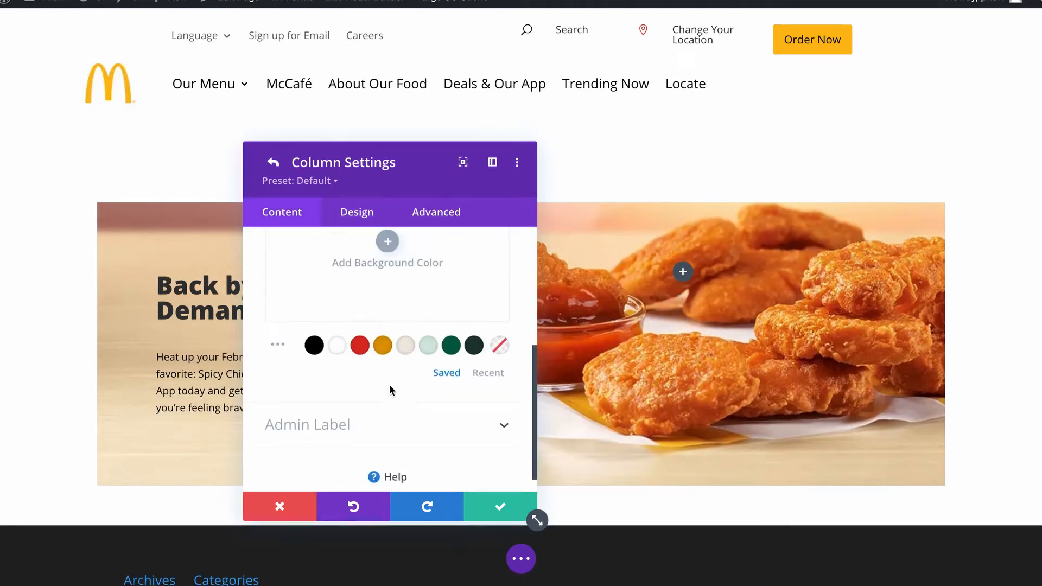
{"action": "left_click", "coordinate": [333, 349]}
Step: Set the first column's rounded corners to 3px and save the column
{"action": "left_click", "coordinate": [372, 216]}
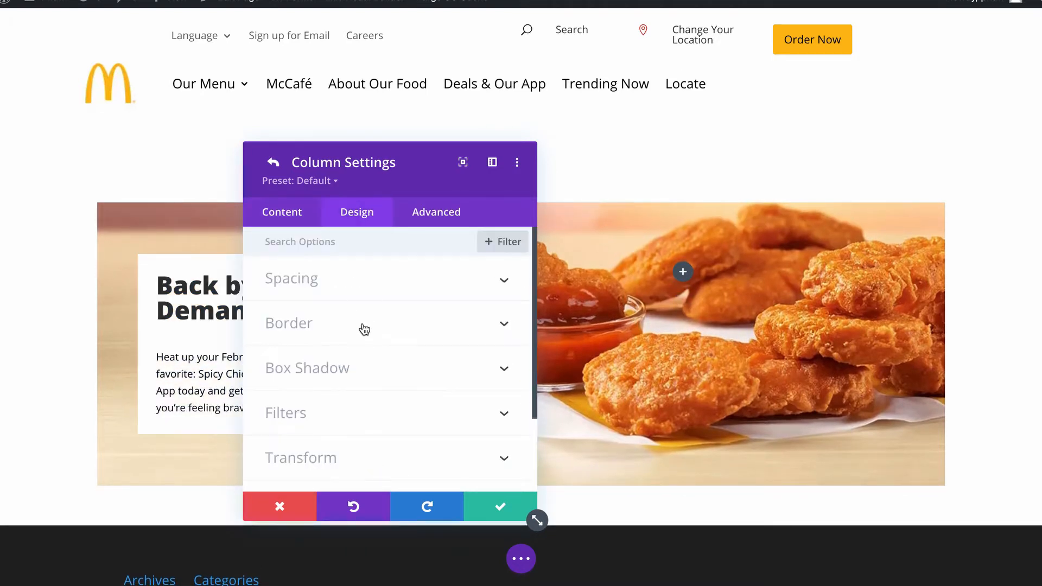
{"action": "left_click", "coordinate": [360, 325]}
{"action": "left_click", "coordinate": [303, 380]}
{"action": "type", "text": "3"}
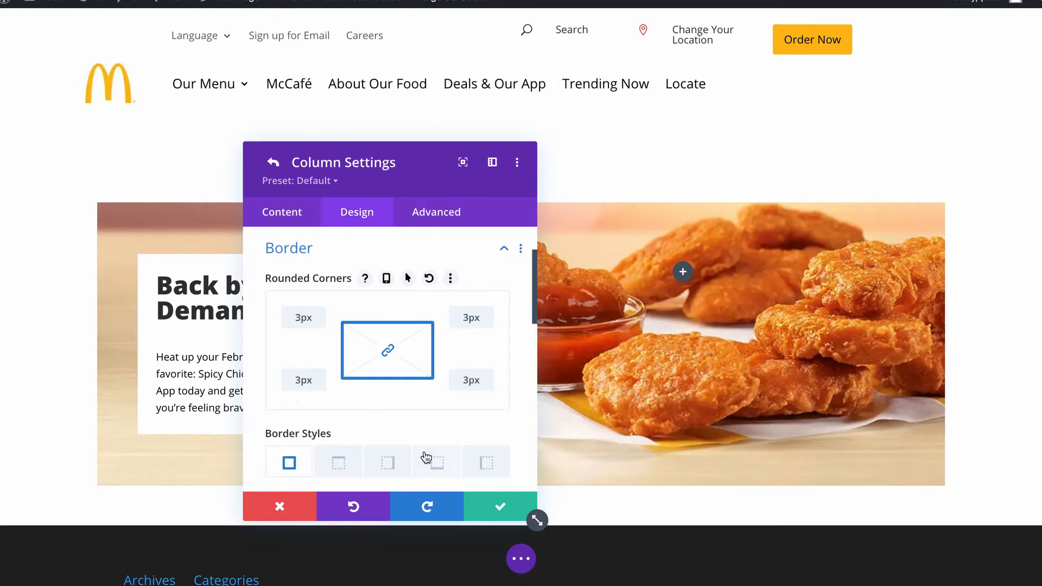
{"action": "left_click", "coordinate": [512, 506]}
Step: Round the row's corners, set the first column's rounded corners to 5px, and save the settings
{"action": "left_click", "coordinate": [337, 384]}
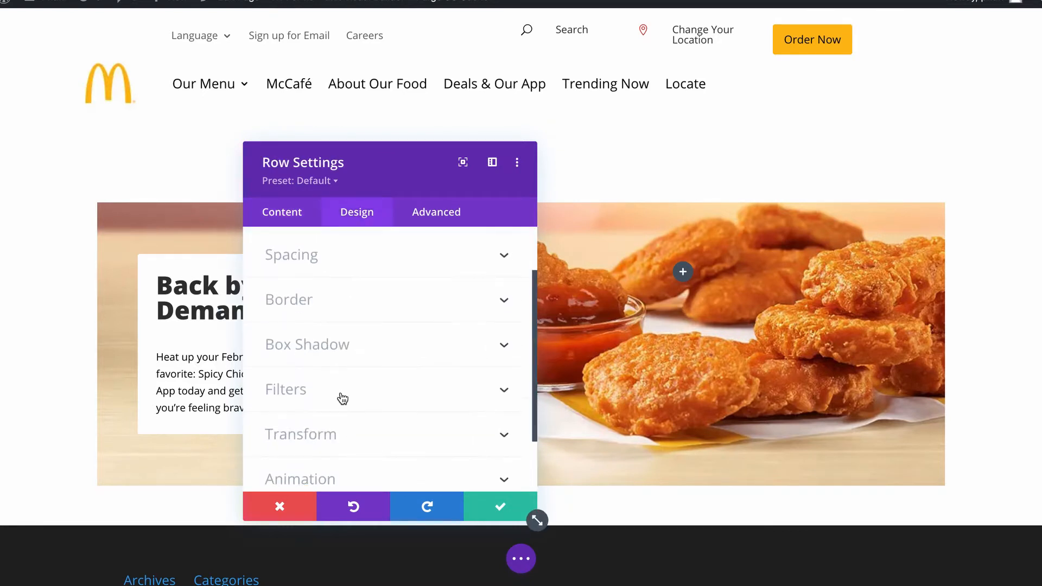
{"action": "left_click", "coordinate": [320, 377]}
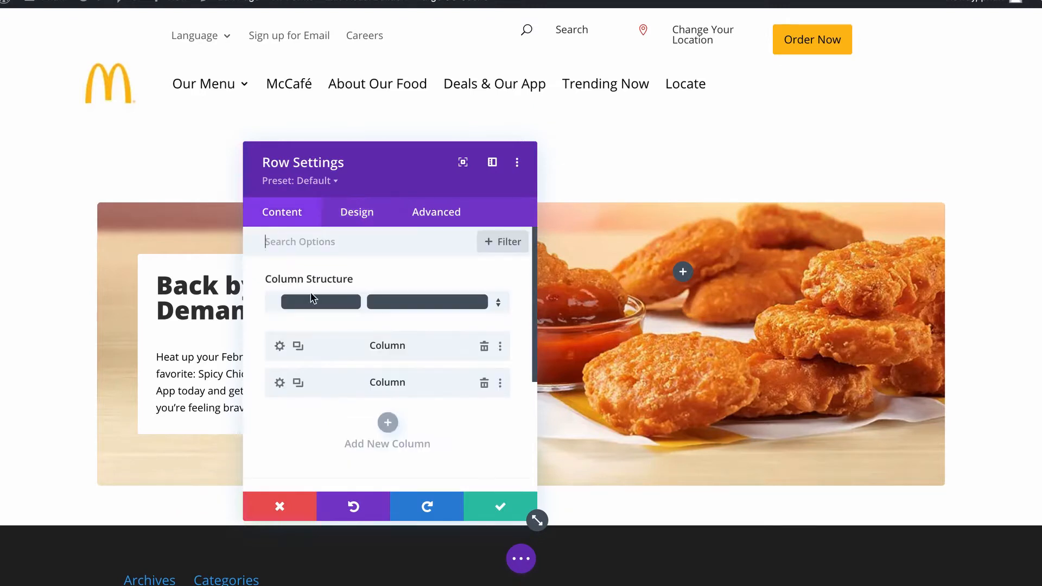
{"action": "left_click", "coordinate": [279, 345]}
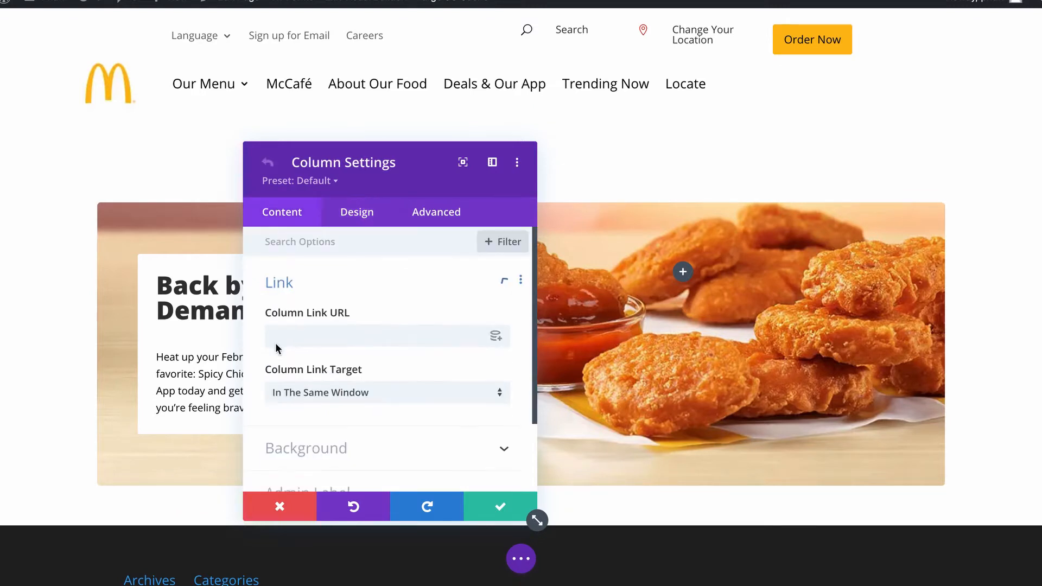
{"action": "left_click", "coordinate": [374, 212]}
{"action": "left_click", "coordinate": [364, 330]}
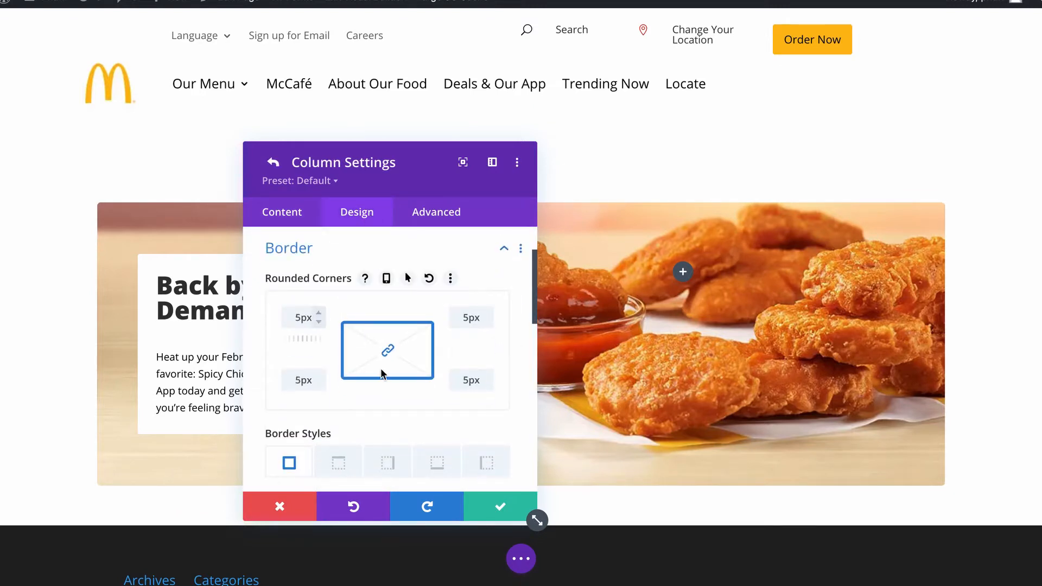
{"action": "left_click", "coordinate": [273, 162]}
{"action": "left_click", "coordinate": [500, 506]}
Step: Insert a Button module below the paragraph in the white text column
{"action": "left_click", "coordinate": [277, 389]}
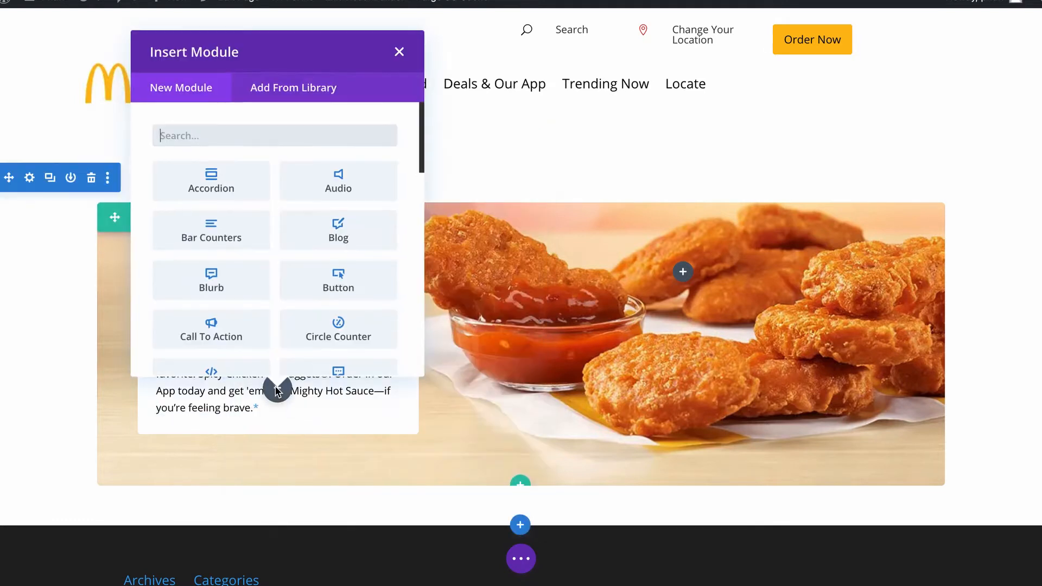
{"action": "type", "text": "bbutto"}
{"action": "key", "text": "BackSpace"}
{"action": "key", "text": "BackSpace"}
{"action": "key", "text": "BackSpace"}
{"action": "key", "text": "BackSpace"}
{"action": "key", "text": "BackSpace"}
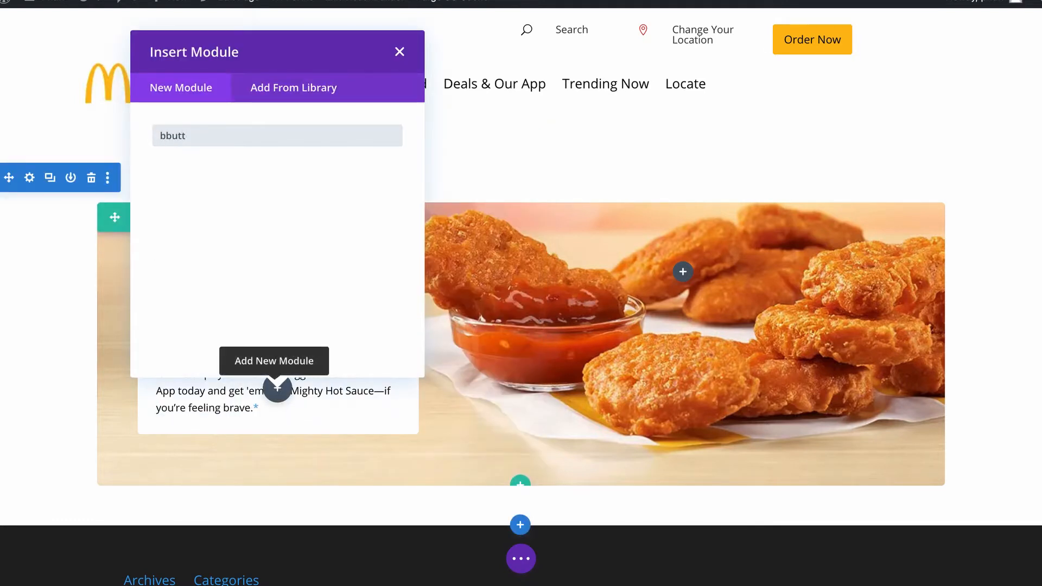
{"action": "type", "text": "utt"}
{"action": "left_click", "coordinate": [240, 172]}
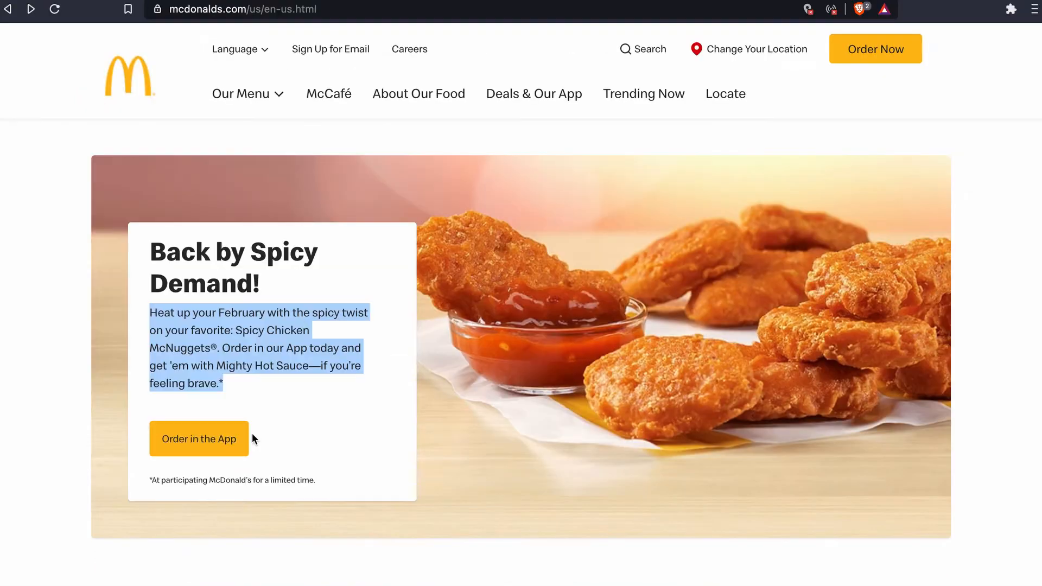
Step: Copy the button label from the McDonald's site and make the new button read only "Order in the App"
{"action": "left_click_drag", "start_coordinate": [316, 442], "coordinate": [287, 399]}
{"action": "key", "text": "super+c"}
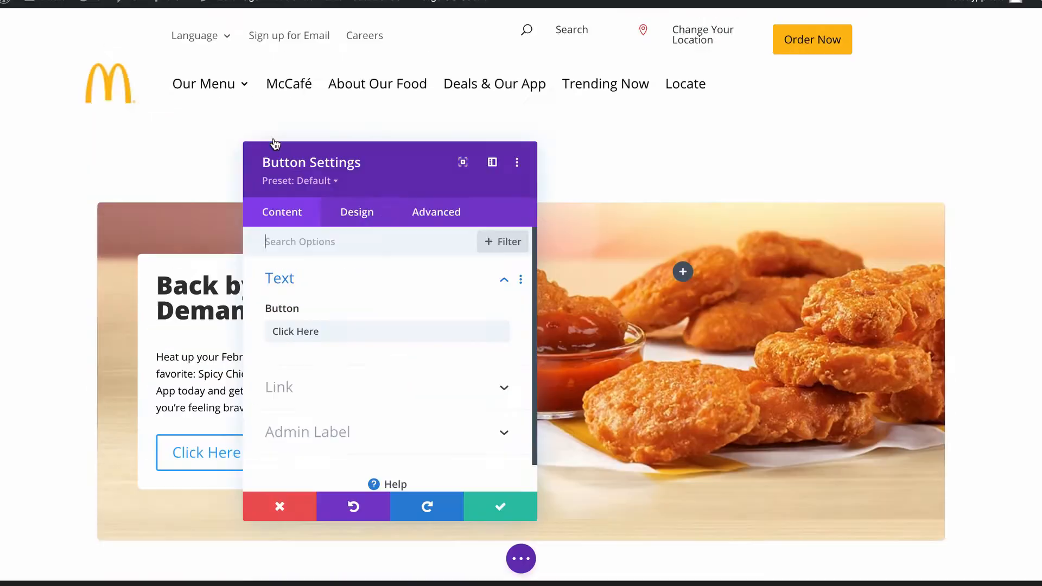
{"action": "triple_click", "coordinate": [372, 335]}
{"action": "key", "text": "super+v"}
{"action": "left_click_drag", "start_coordinate": [287, 330], "coordinate": [581, 363]}
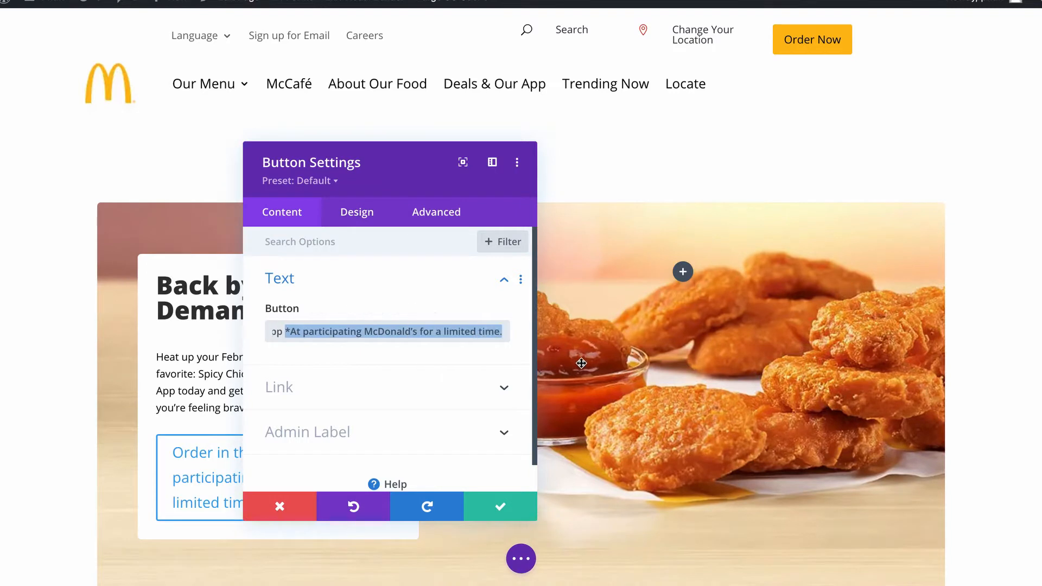
{"action": "key", "text": "BackSpace"}
Step: Enable custom styles for the button and set its text size to 10px and its text color to black
{"action": "left_click", "coordinate": [377, 218]}
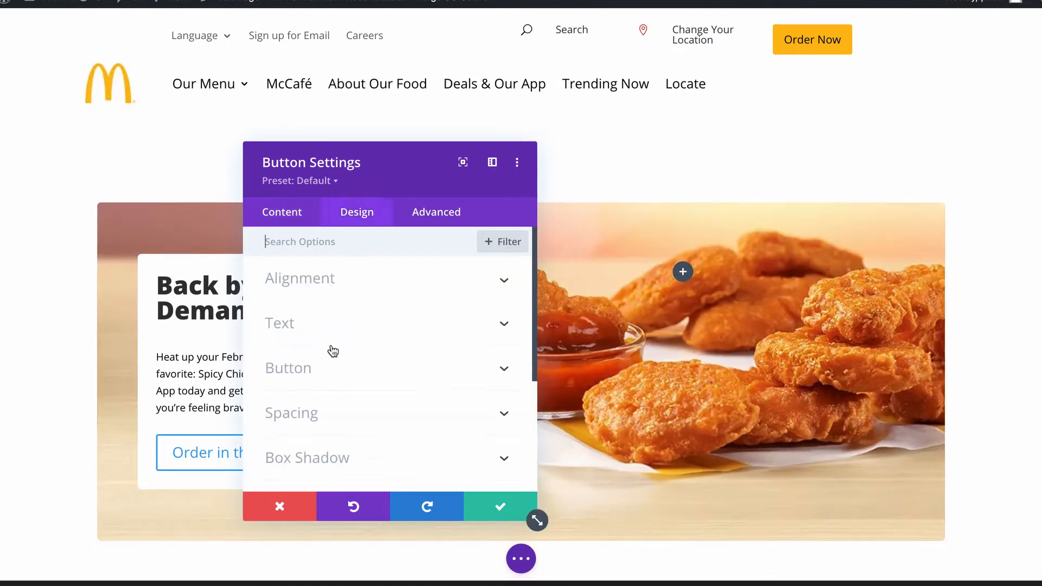
{"action": "left_click", "coordinate": [304, 367]}
{"action": "left_click", "coordinate": [309, 321]}
{"action": "left_click", "coordinate": [476, 372]}
{"action": "type", "text": "10px"}
{"action": "left_click", "coordinate": [319, 443]}
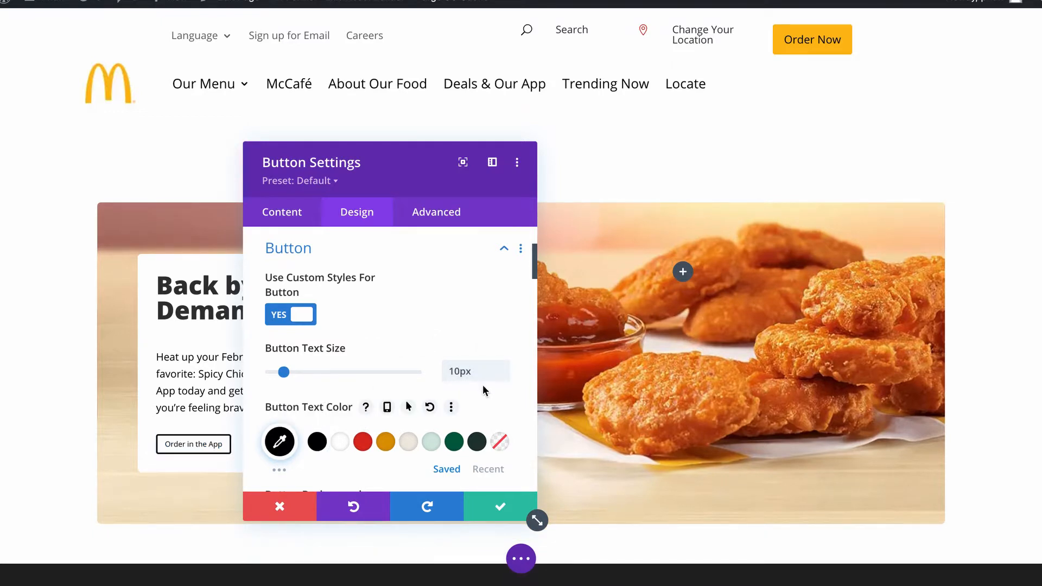
Step: Increase the button's text size by a few pixels in single increments
{"action": "left_click", "coordinate": [503, 368]}
{"action": "left_click", "coordinate": [503, 367]}
{"action": "left_click", "coordinate": [503, 368]}
{"action": "left_click", "coordinate": [503, 368]}
{"action": "left_click", "coordinate": [503, 367]}
Step: Fill the button's background with the golden yellow from the recently used colors
{"action": "scroll", "coordinate": [412, 380], "scroll_direction": "down", "scroll_amount": 5}
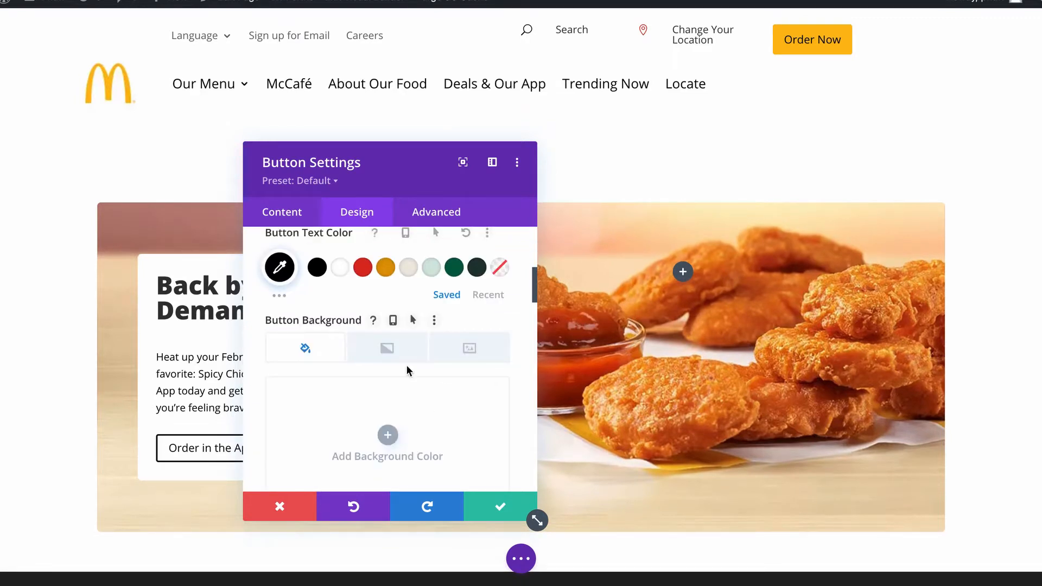
{"action": "scroll", "coordinate": [402, 326], "scroll_direction": "up", "scroll_amount": 1}
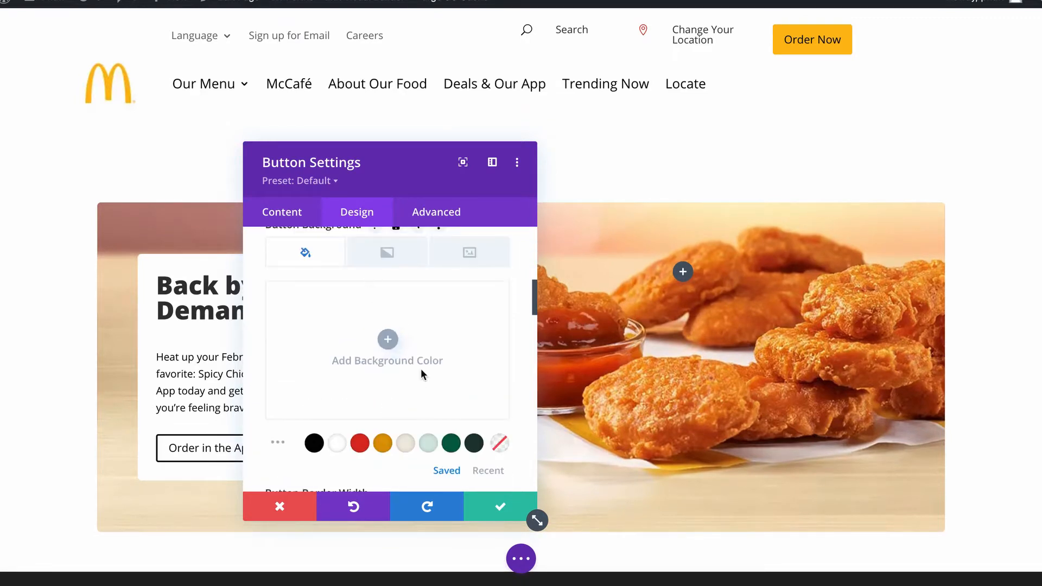
{"action": "left_click", "coordinate": [488, 471]}
{"action": "left_click", "coordinate": [359, 444]}
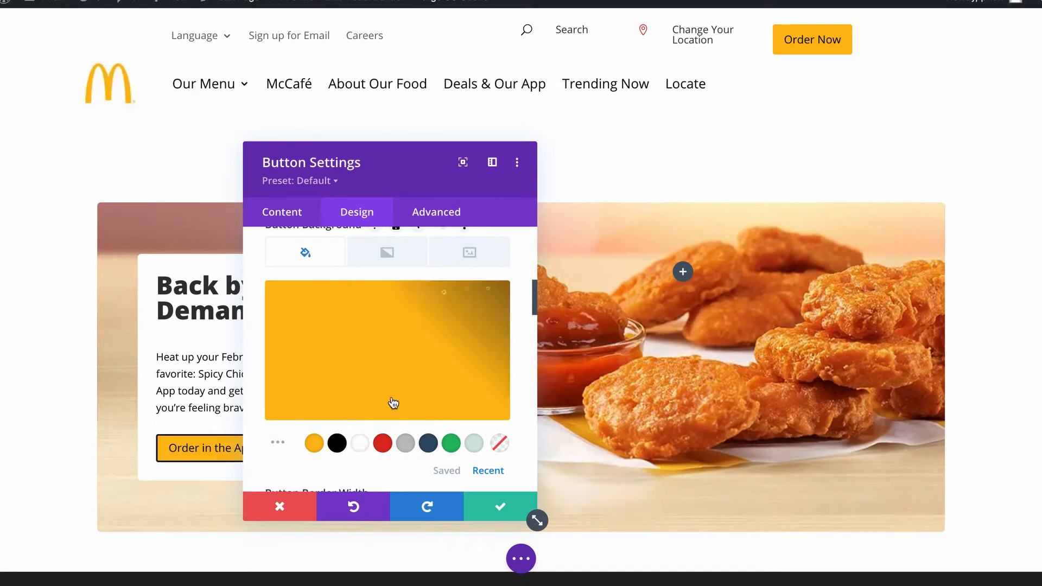
Step: Set the button's border width to 0px
{"action": "scroll", "coordinate": [391, 399], "scroll_direction": "down", "scroll_amount": 4}
{"action": "left_click_drag", "start_coordinate": [273, 323], "coordinate": [255, 320]}
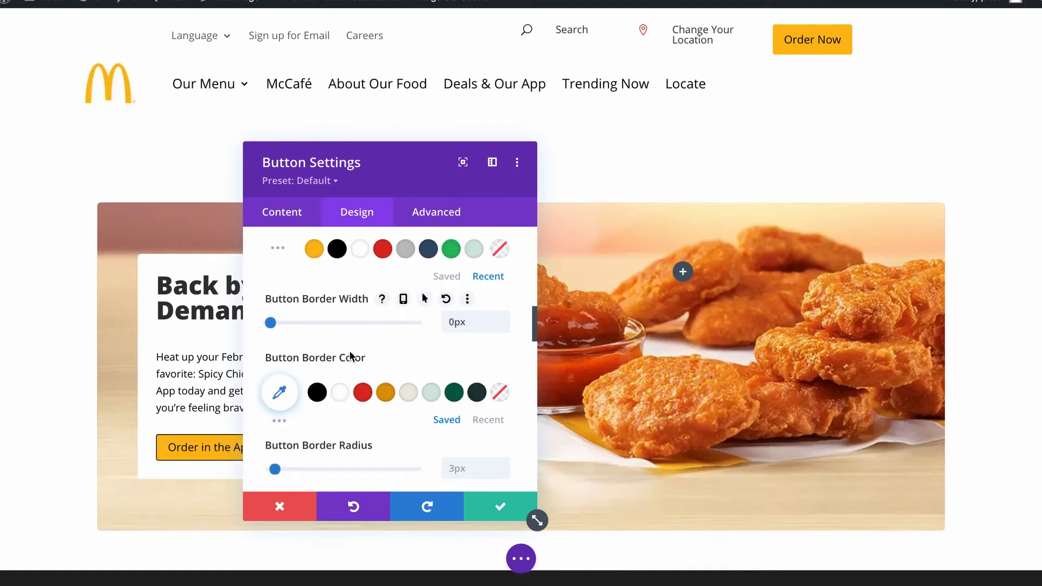
{"action": "scroll", "coordinate": [350, 352], "scroll_direction": "down", "scroll_amount": 5}
{"action": "scroll", "coordinate": [350, 353], "scroll_direction": "down", "scroll_amount": 10}
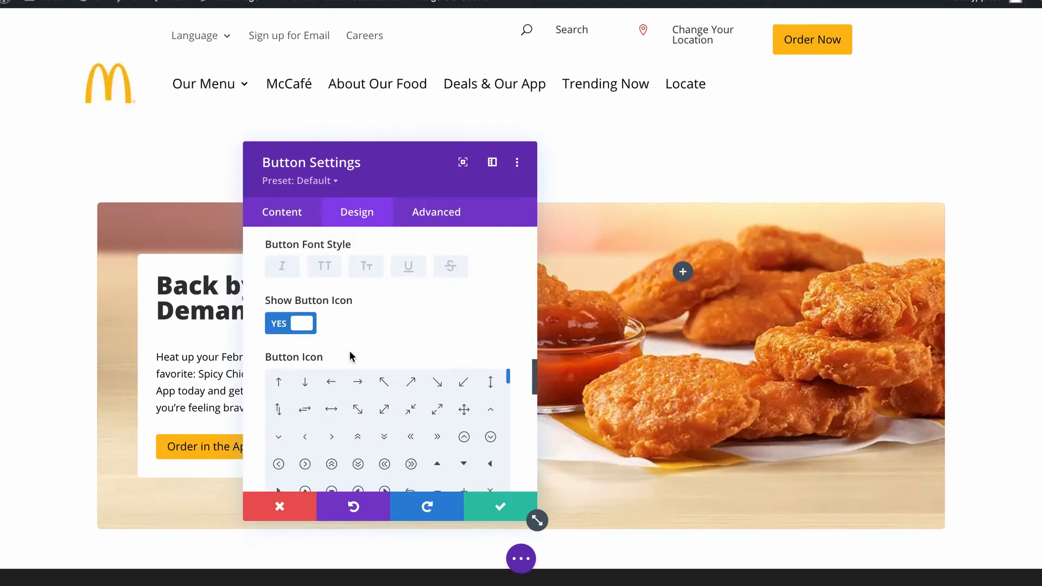
Step: Set the order button's top and bottom padding to 10px with the two values linked, and save the button settings
{"action": "left_click", "coordinate": [336, 310]}
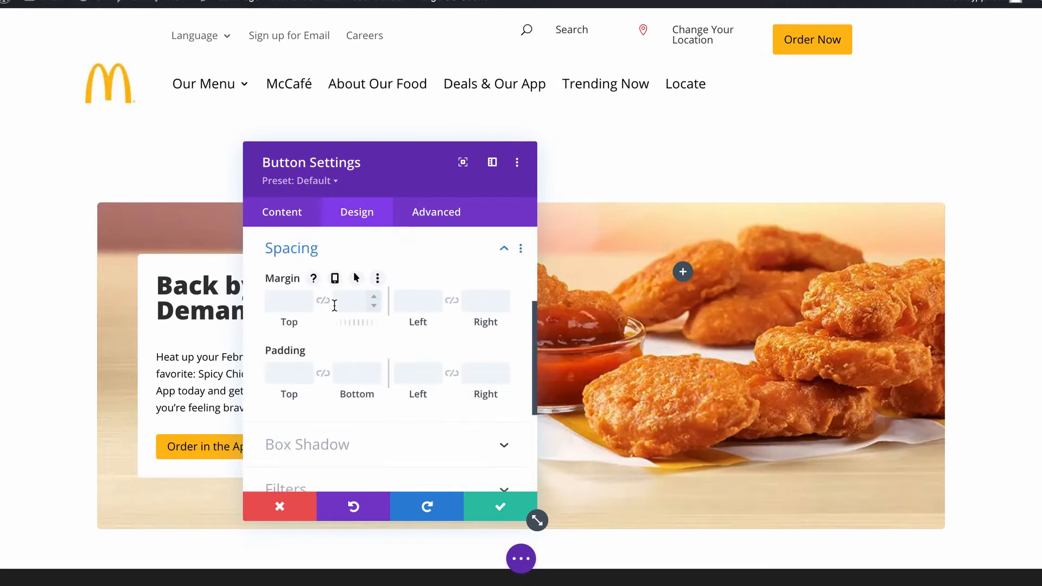
{"action": "left_click", "coordinate": [280, 371]}
{"action": "left_click", "coordinate": [322, 374]}
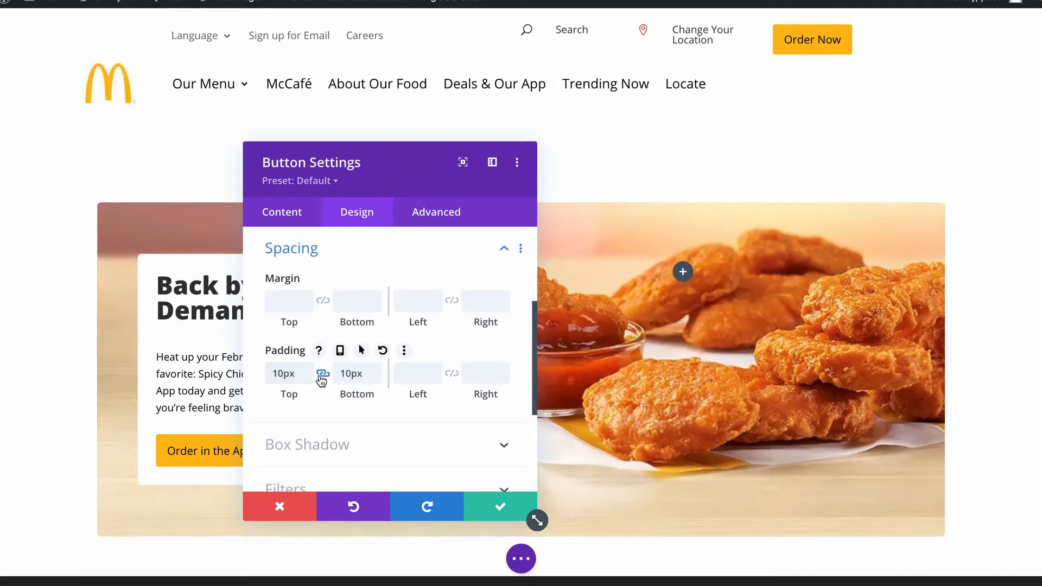
{"action": "left_click", "coordinate": [481, 514]}
Step: Add a text module below the order button reading "*At participating McDonald's for a limited time."
{"action": "left_click", "coordinate": [277, 475]}
{"action": "type", "text": "text"}
{"action": "left_click", "coordinate": [253, 178]}
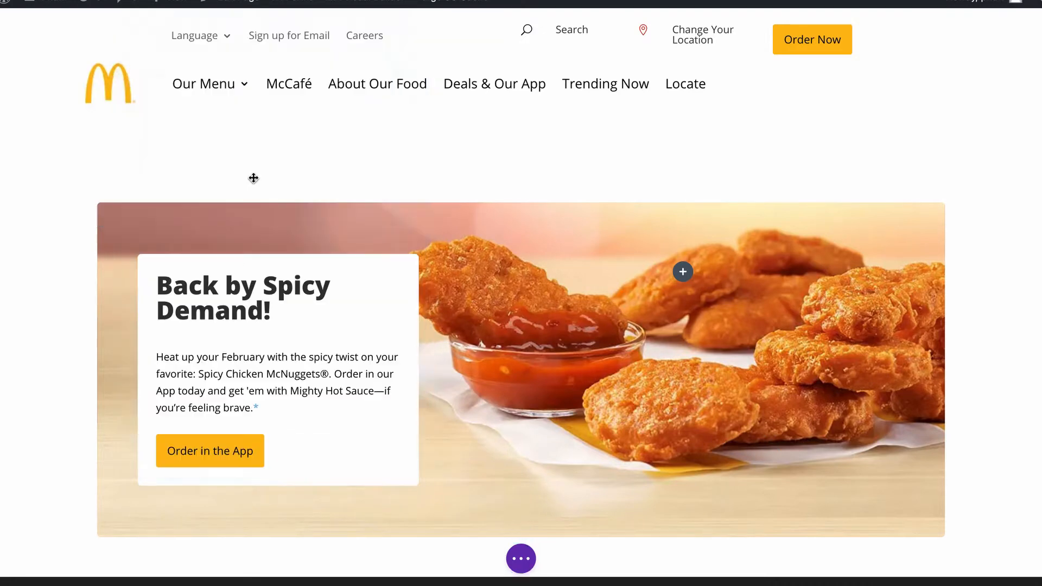
{"action": "key", "text": "ctrl+a"}
{"action": "type", "text": "*At participating McDonald's for a limited time."}
Step: Set the disclaimer's text size to 10px and save the text module
{"action": "left_click", "coordinate": [356, 213]}
{"action": "left_click", "coordinate": [282, 279]}
{"action": "scroll", "coordinate": [380, 380], "scroll_direction": "down", "scroll_amount": 5}
{"action": "left_click", "coordinate": [478, 389]}
{"action": "type", "text": "10"}
{"action": "left_click", "coordinate": [501, 509]}
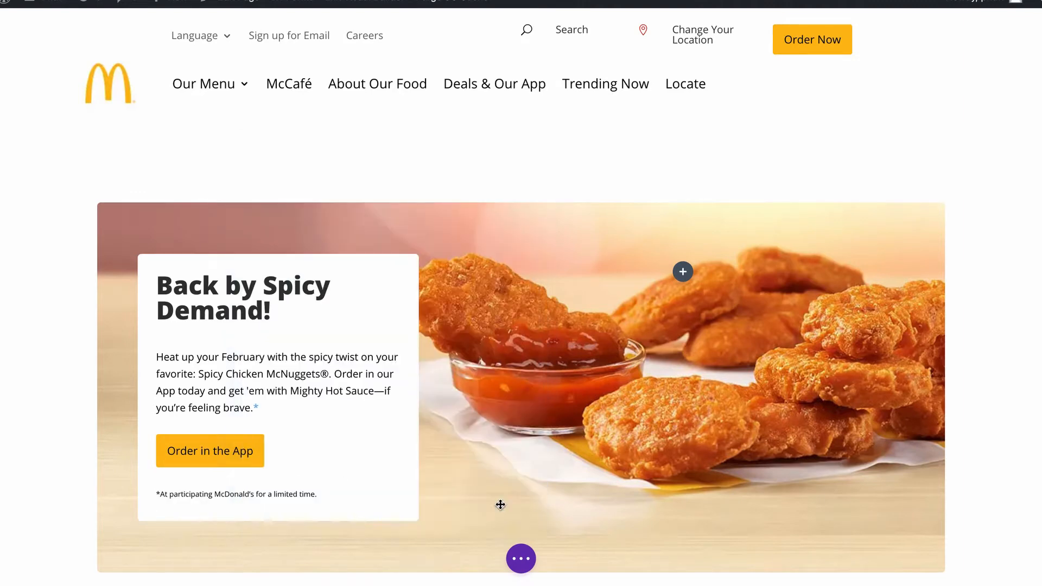
Step: Add a regular section below the hero containing a row with a three-fifths and a two-fifths column
{"action": "scroll", "coordinate": [505, 421], "scroll_direction": "down", "scroll_amount": 5}
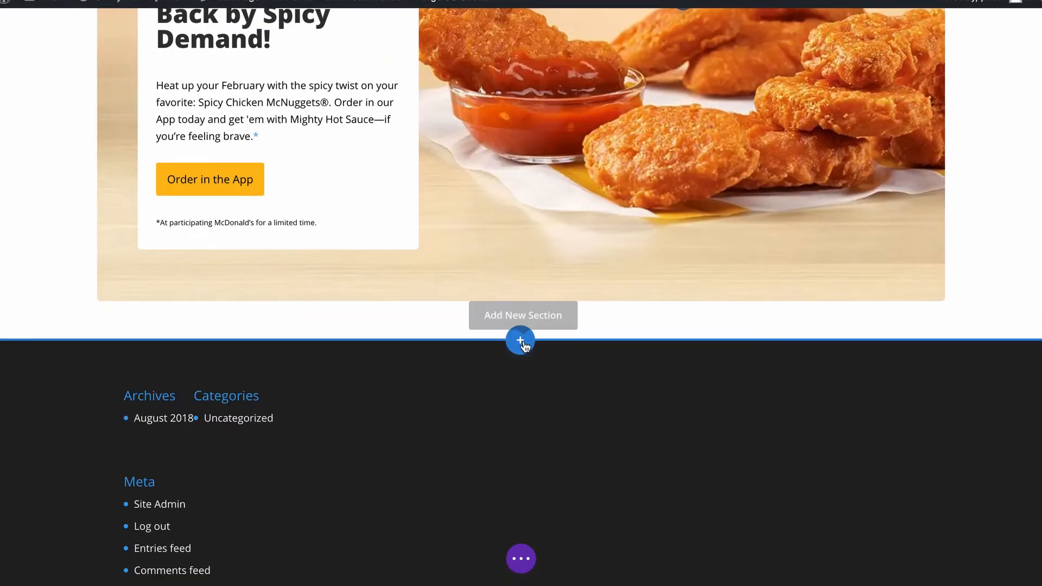
{"action": "left_click", "coordinate": [520, 341]}
{"action": "left_click", "coordinate": [440, 292]}
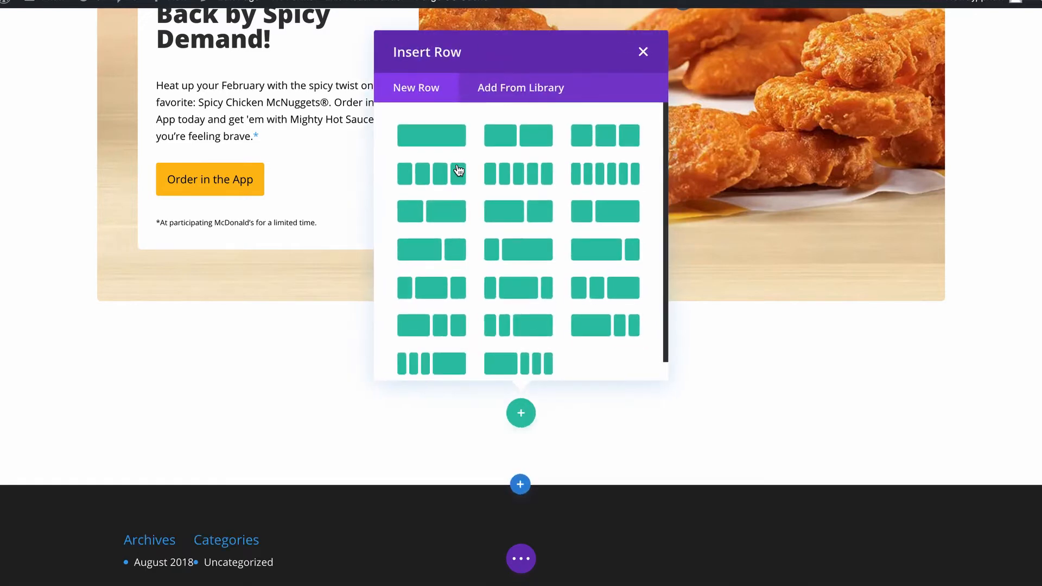
{"action": "left_click", "coordinate": [539, 212]}
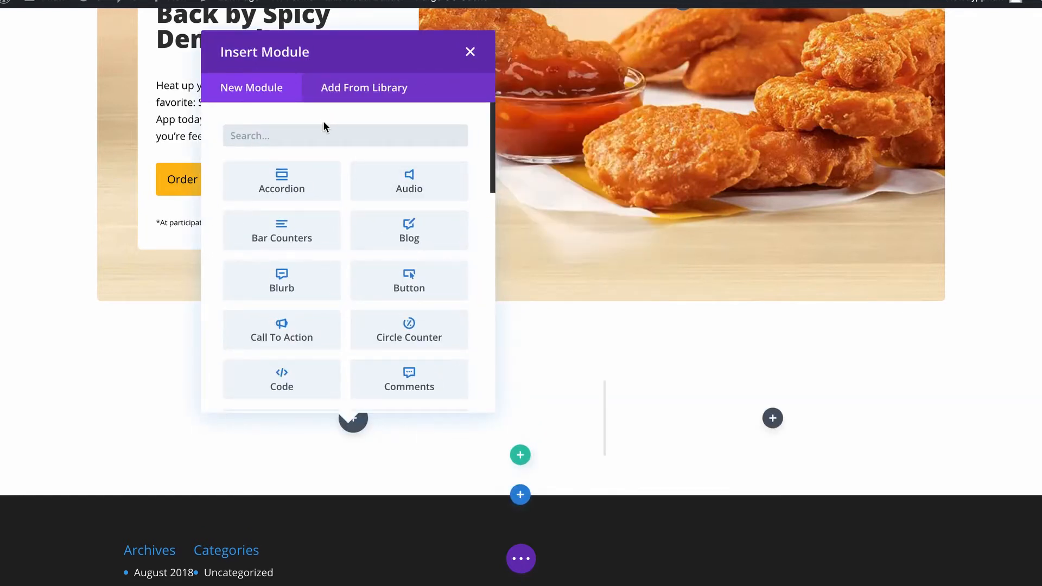
Step: Insert an image module in the wider column using the orange Uber Eats McDelivery meal picture, and save it
{"action": "type", "text": "iamge"}
{"action": "key", "text": "BackSpace"}
{"action": "key", "text": "BackSpace"}
{"action": "key", "text": "BackSpace"}
{"action": "key", "text": "BackSpace"}
{"action": "type", "text": "mage"}
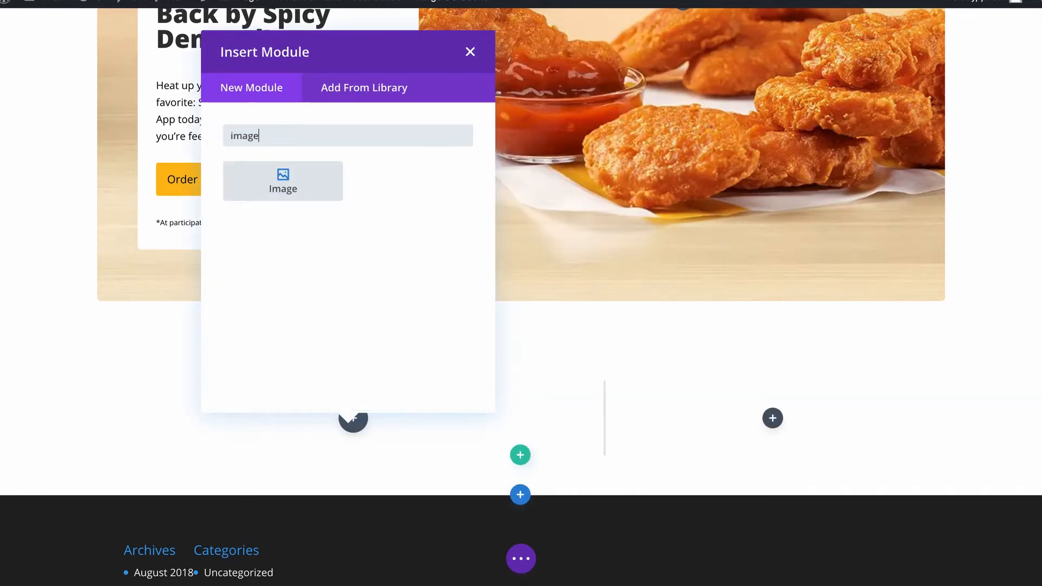
{"action": "left_click", "coordinate": [255, 197]}
{"action": "left_click", "coordinate": [443, 350]}
{"action": "left_click", "coordinate": [749, 177]}
{"action": "left_click", "coordinate": [945, 512]}
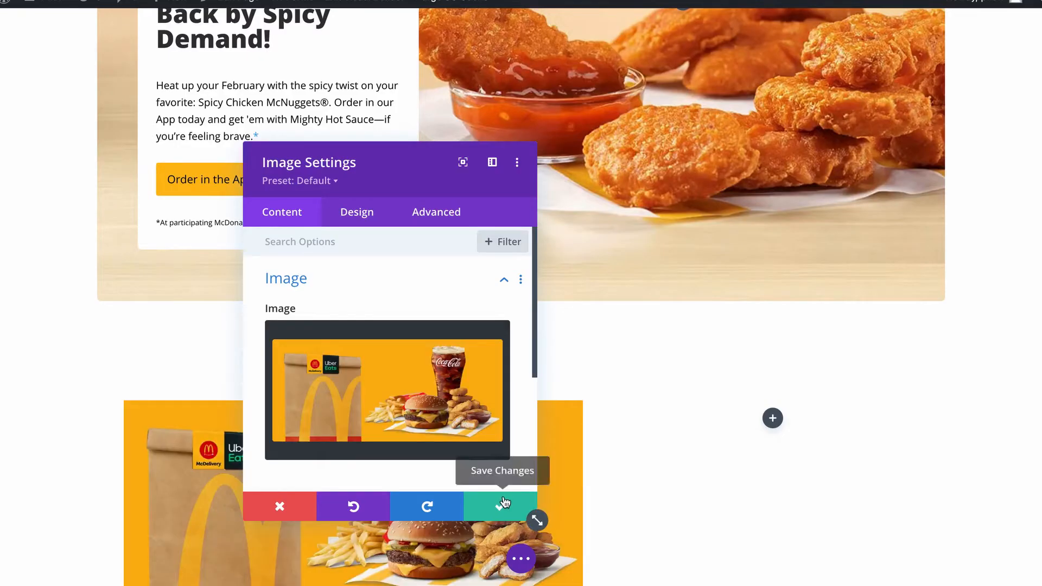
{"action": "left_click", "coordinate": [504, 502]}
{"action": "scroll", "coordinate": [702, 475], "scroll_direction": "down", "scroll_amount": 3}
{"action": "left_click", "coordinate": [774, 283]}
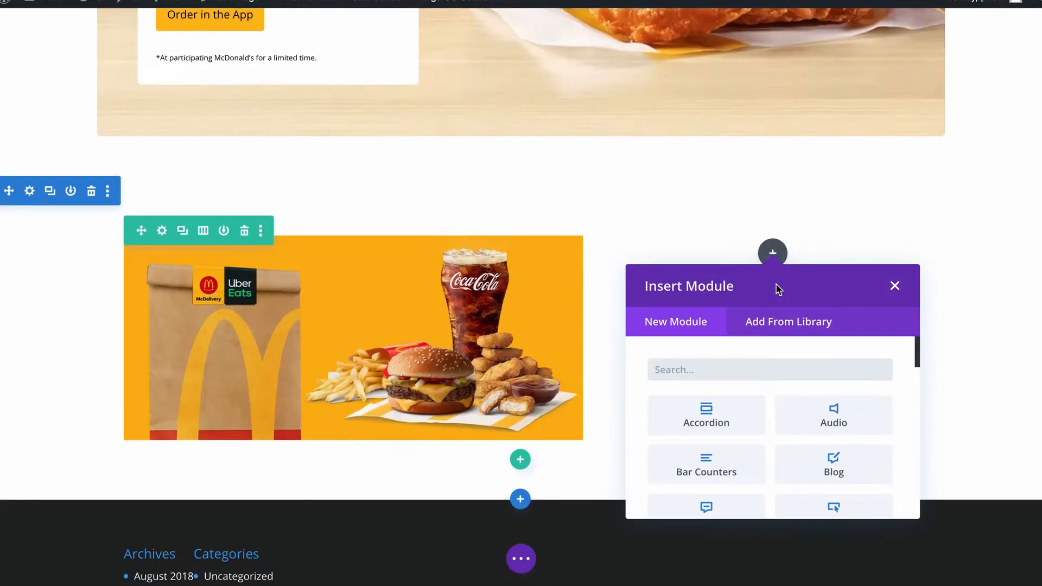
{"action": "left_click", "coordinate": [895, 286]}
Step: Give the new row a custom gutter width of 2 and a maximum width of 100%
{"action": "scroll", "coordinate": [380, 203], "scroll_direction": "up", "scroll_amount": 4}
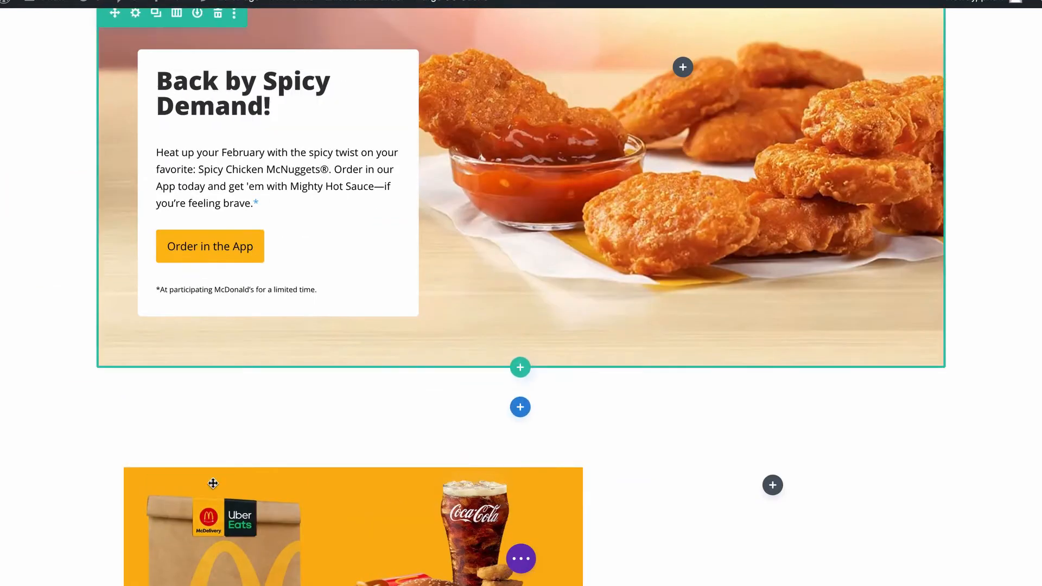
{"action": "left_click", "coordinate": [161, 463]}
{"action": "left_click", "coordinate": [358, 214]}
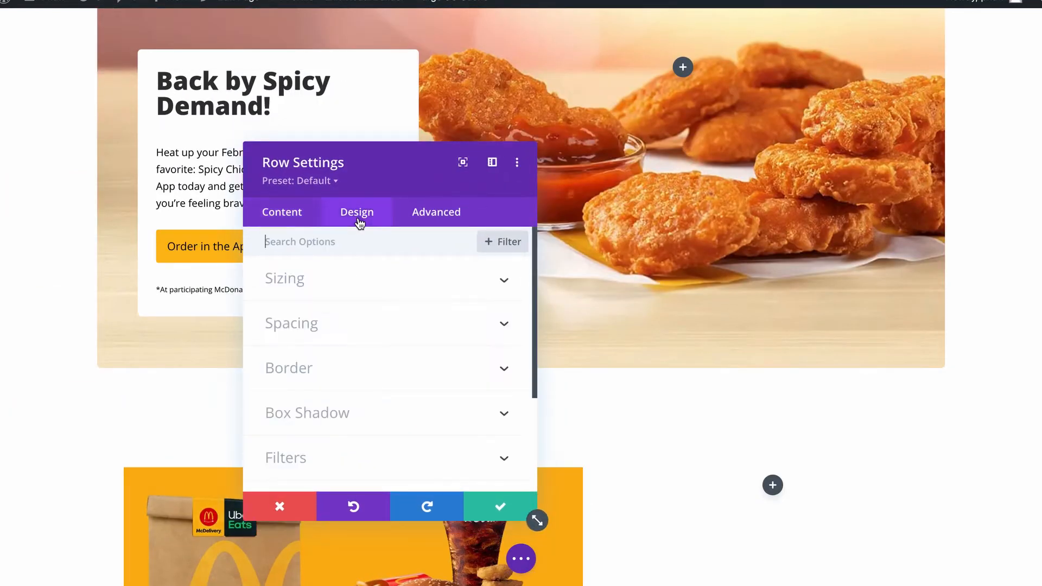
{"action": "left_click", "coordinate": [369, 293]}
{"action": "left_click", "coordinate": [302, 335]}
{"action": "scroll", "coordinate": [499, 391], "scroll_direction": "down", "scroll_amount": 2}
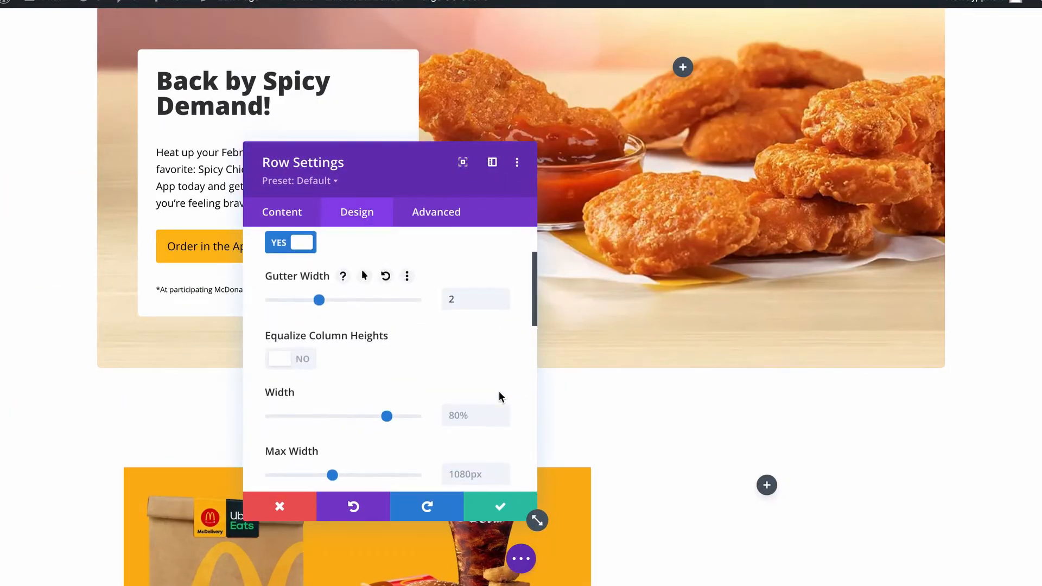
{"action": "double_click", "coordinate": [461, 474]}
{"action": "type", "text": "100%"}
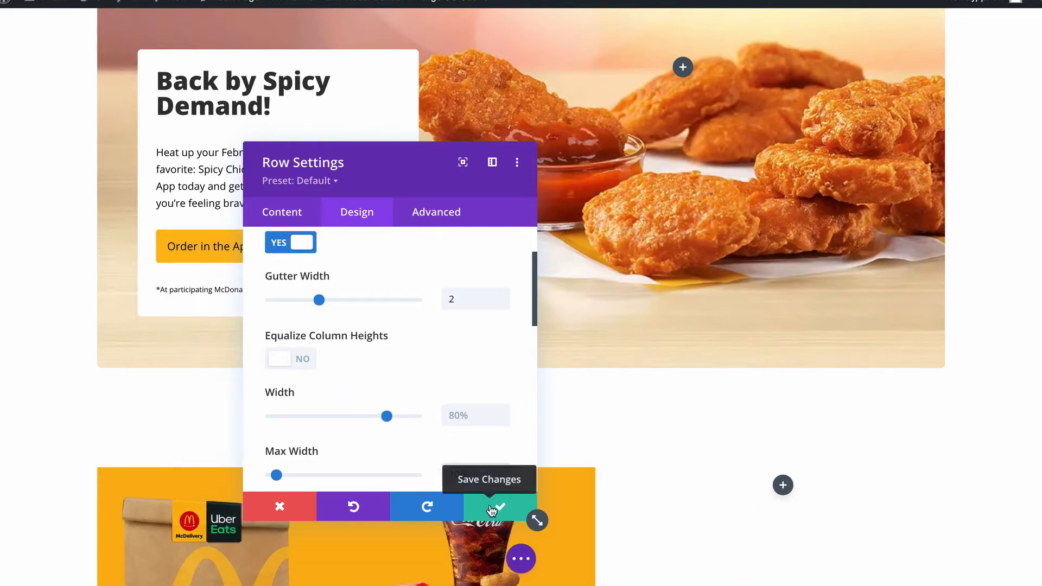
{"action": "scroll", "coordinate": [419, 440], "scroll_direction": "down", "scroll_amount": 2}
Step: Set the second column's top padding to 20px and save the column and row settings
{"action": "left_click", "coordinate": [282, 211]}
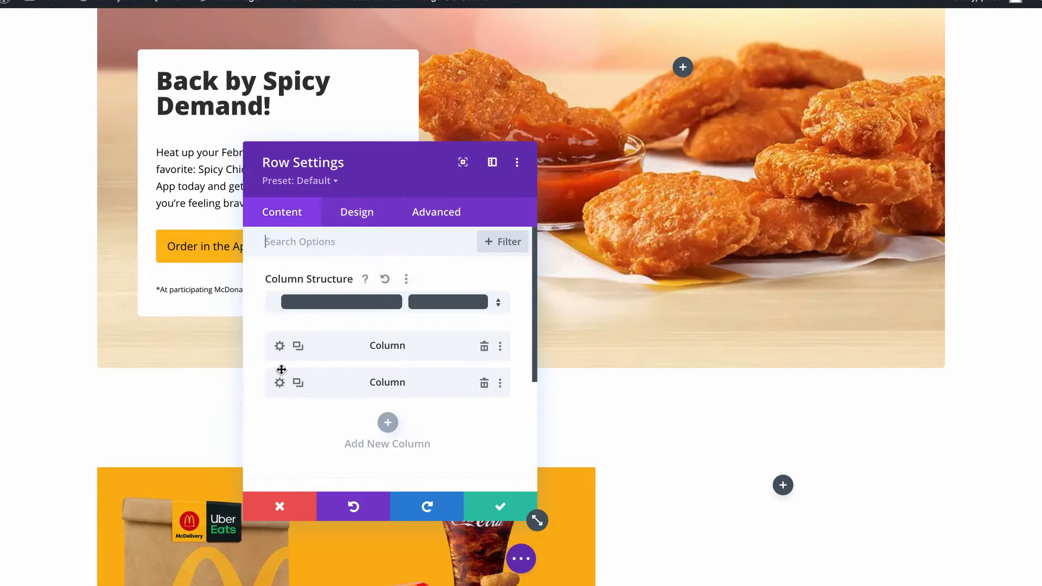
{"action": "left_click", "coordinate": [280, 382]}
{"action": "left_click", "coordinate": [356, 213]}
{"action": "left_click", "coordinate": [348, 280]}
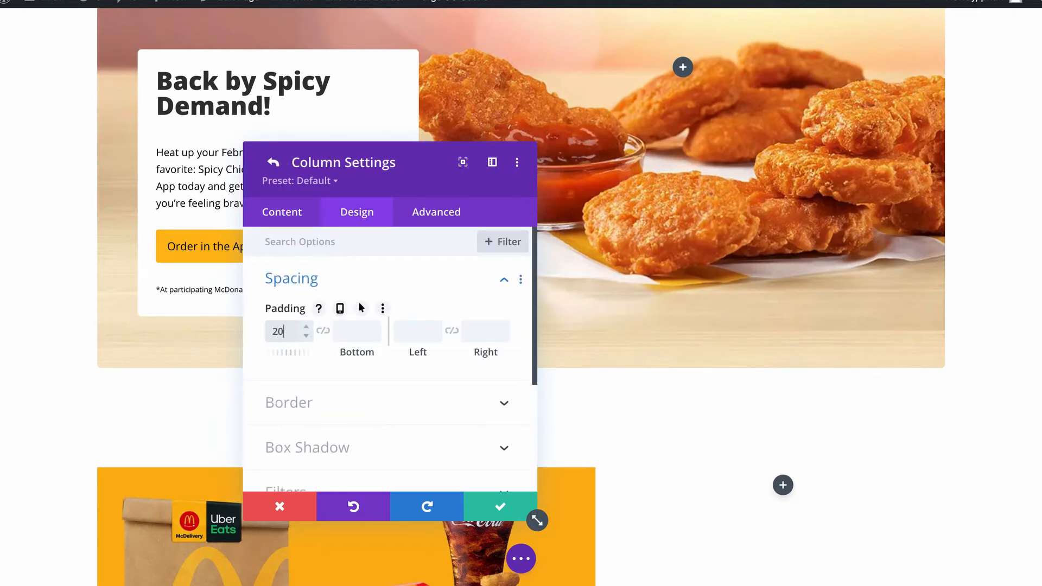
{"action": "left_click", "coordinate": [485, 507]}
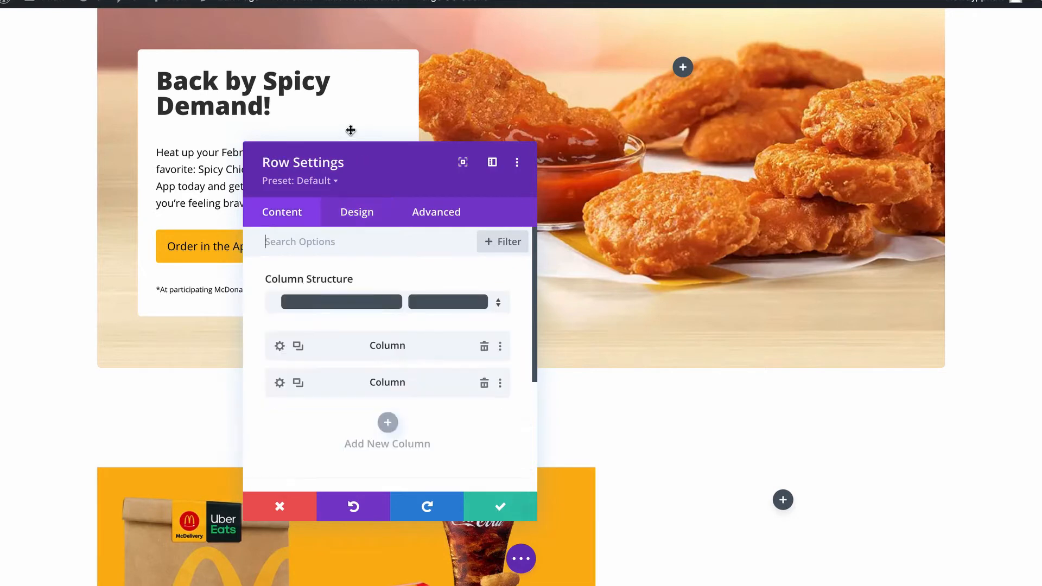
{"action": "left_click", "coordinate": [495, 501]}
Step: Duplicate the hero heading into the new row's second column and replace its text with "Order McDelivery® Now" from the McDonald's page
{"action": "left_click", "coordinate": [272, 102]}
{"action": "left_click_drag", "start_coordinate": [230, 150], "coordinate": [782, 498]}
{"action": "scroll", "coordinate": [458, 325], "scroll_direction": "down", "scroll_amount": 3}
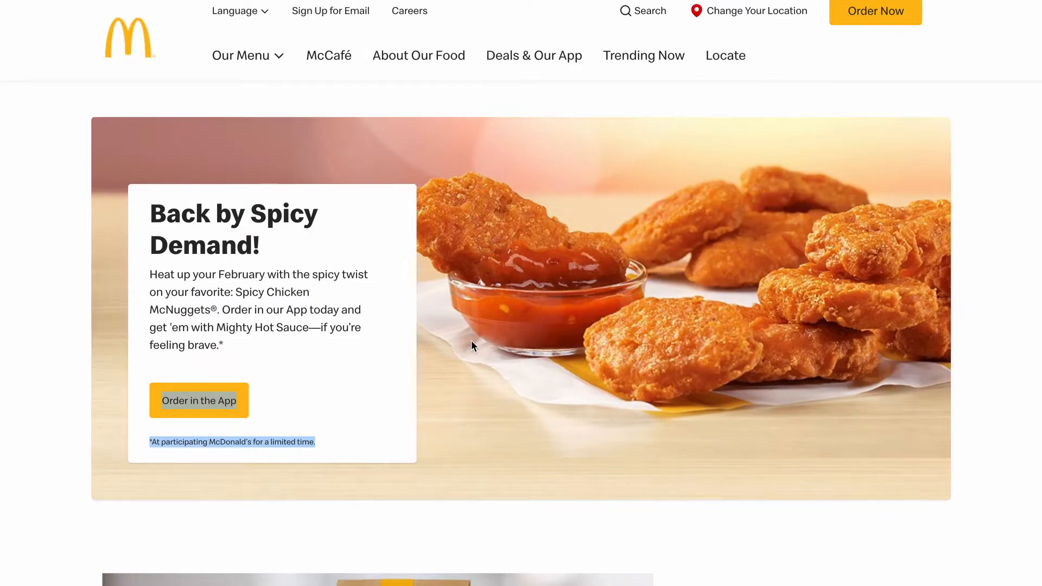
{"action": "scroll", "coordinate": [636, 410], "scroll_direction": "down", "scroll_amount": 5}
{"action": "left_click_drag", "start_coordinate": [725, 350], "coordinate": [682, 312]}
{"action": "key", "text": "ctrl+c"}
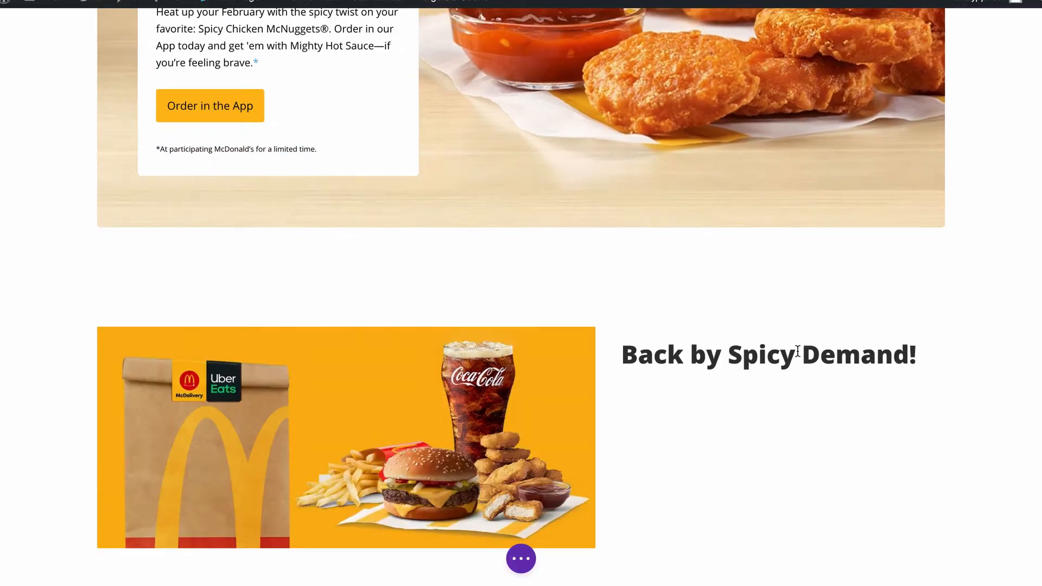
{"action": "left_click", "coordinate": [763, 352]}
{"action": "key", "text": "ctrl+a"}
{"action": "key", "text": "ctrl+v"}
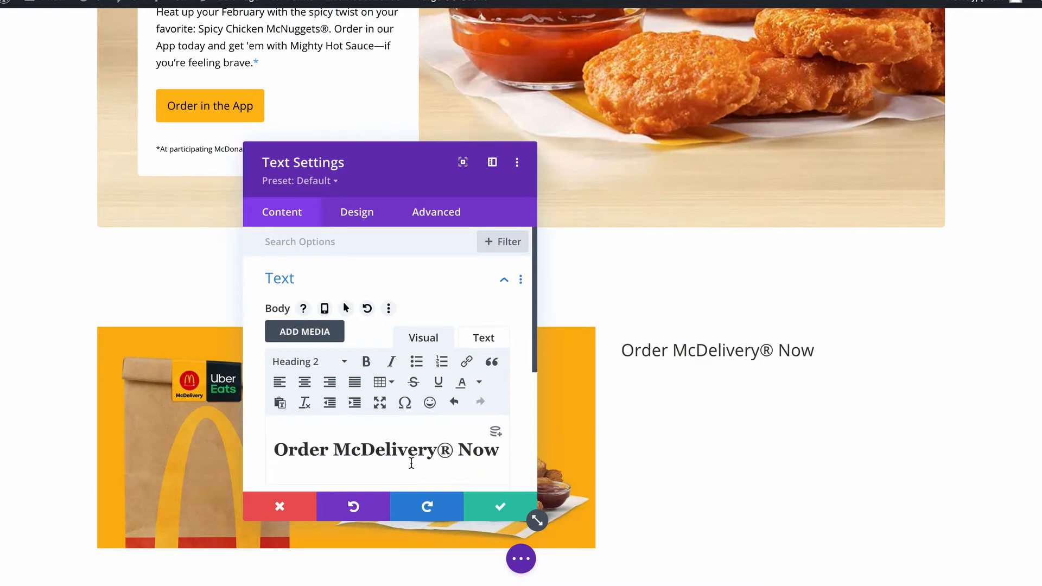
Step: Format the McDelivery heading as Heading 1, break the line before "Now", and save the text module
{"action": "left_click", "coordinate": [343, 363]}
{"action": "left_click", "coordinate": [337, 416]}
{"action": "scroll", "coordinate": [428, 418], "scroll_direction": "down", "scroll_amount": 2}
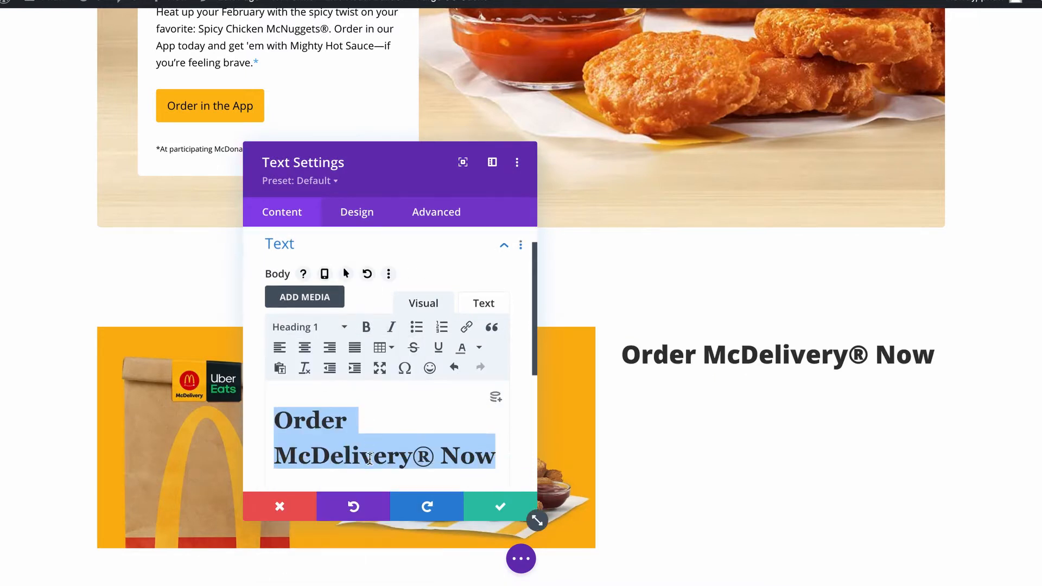
{"action": "left_click", "coordinate": [428, 419]}
{"action": "key", "text": "Return"}
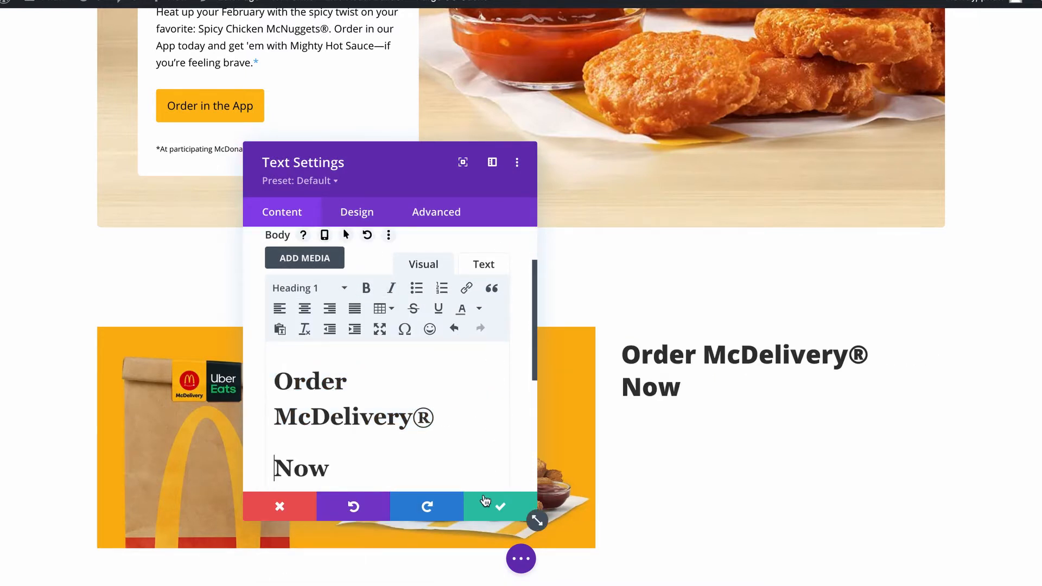
{"action": "left_click", "coordinate": [485, 501]}
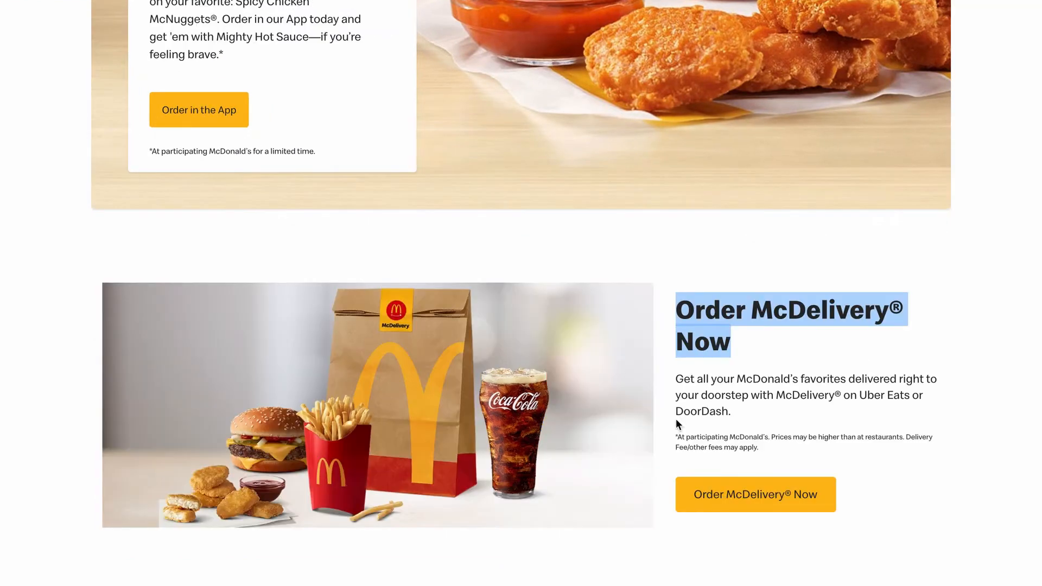
Step: Copy the paragraph under the "Order McDelivery® Now" heading on the McDonald's page
{"action": "left_click", "coordinate": [711, 398]}
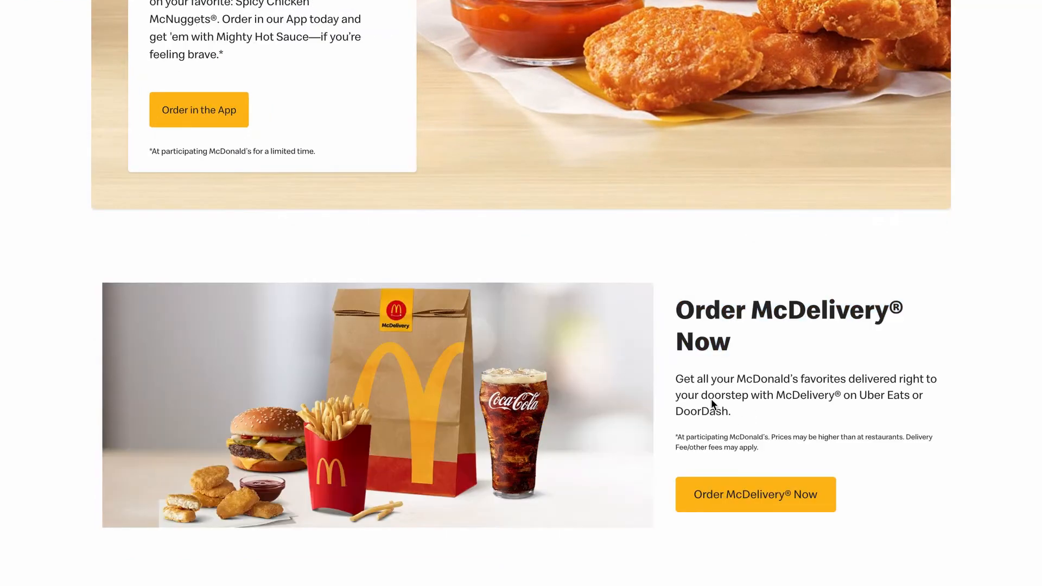
{"action": "left_click_drag", "start_coordinate": [732, 412], "coordinate": [676, 374]}
{"action": "key", "text": "ctrl+c"}
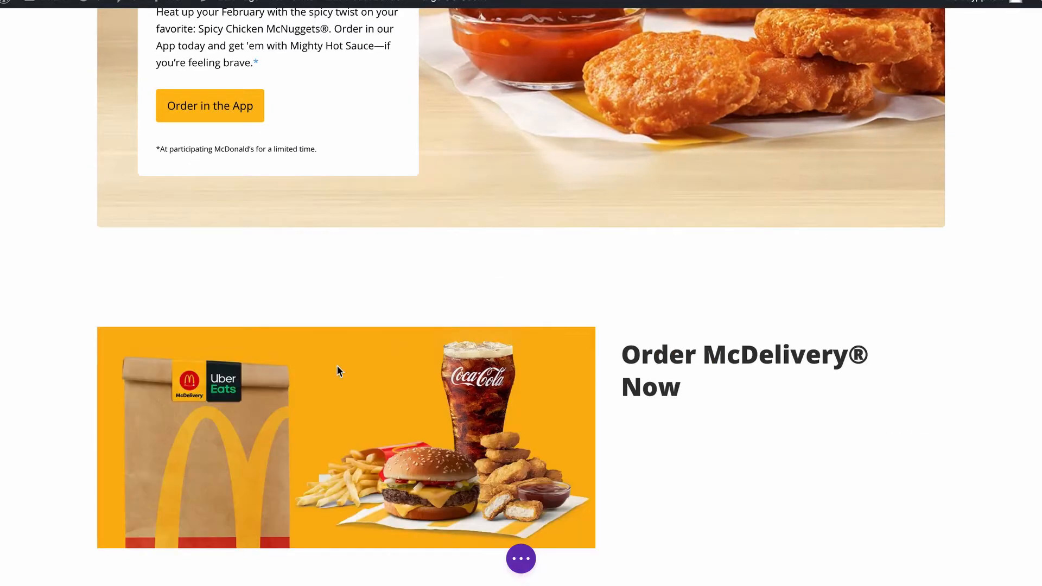
Step: Change the delivery row's column layout to two-thirds and one-third
{"action": "left_click", "coordinate": [177, 323]}
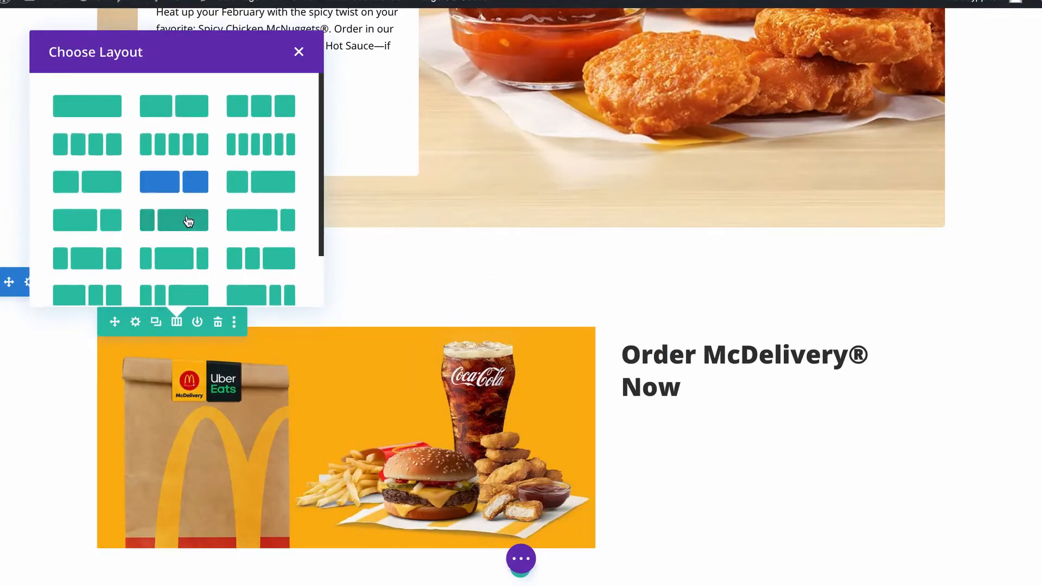
{"action": "left_click", "coordinate": [76, 220]}
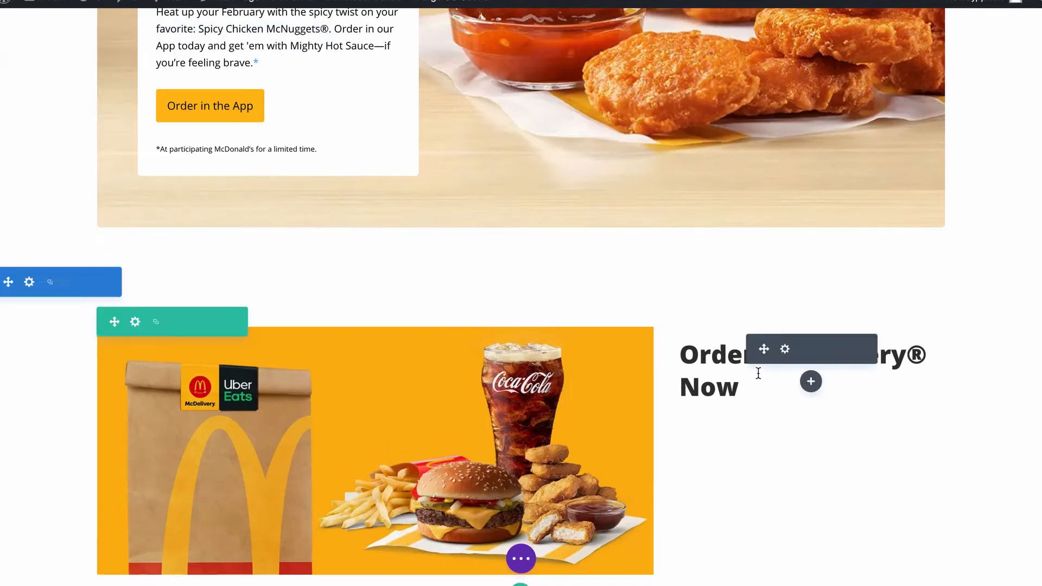
Step: Add a text module below the McDelivery heading and replace its placeholder text with the copied delivery paragraph
{"action": "left_click", "coordinate": [812, 381]}
{"action": "type", "text": "text"}
{"action": "left_click", "coordinate": [774, 165]}
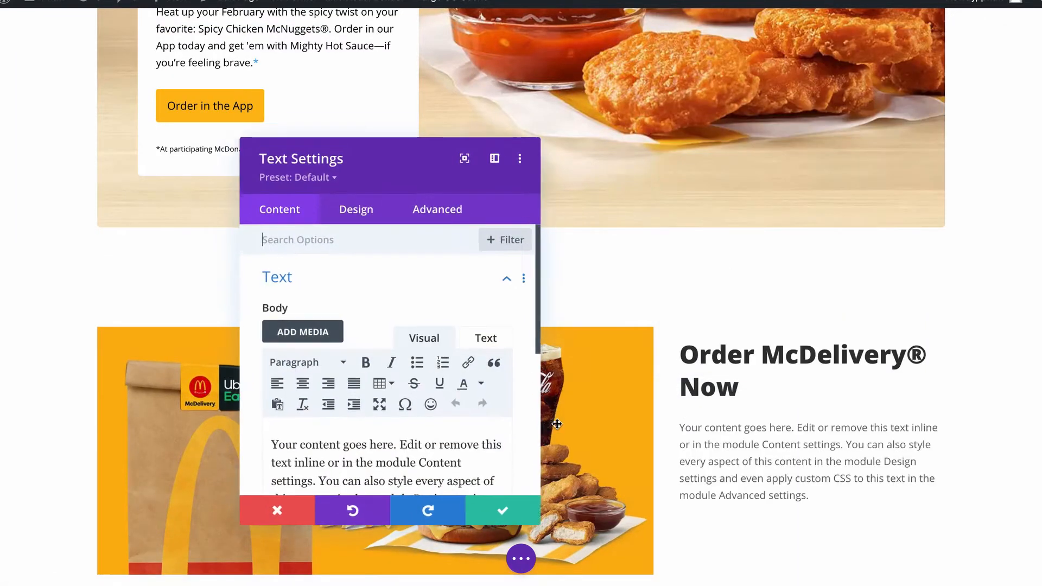
{"action": "key", "text": "ctrl+a"}
{"action": "key", "text": "ctrl+v"}
Step: Set the delivery paragraph's text color to black and save the module
{"action": "left_click", "coordinate": [357, 212]}
{"action": "left_click", "coordinate": [315, 282]}
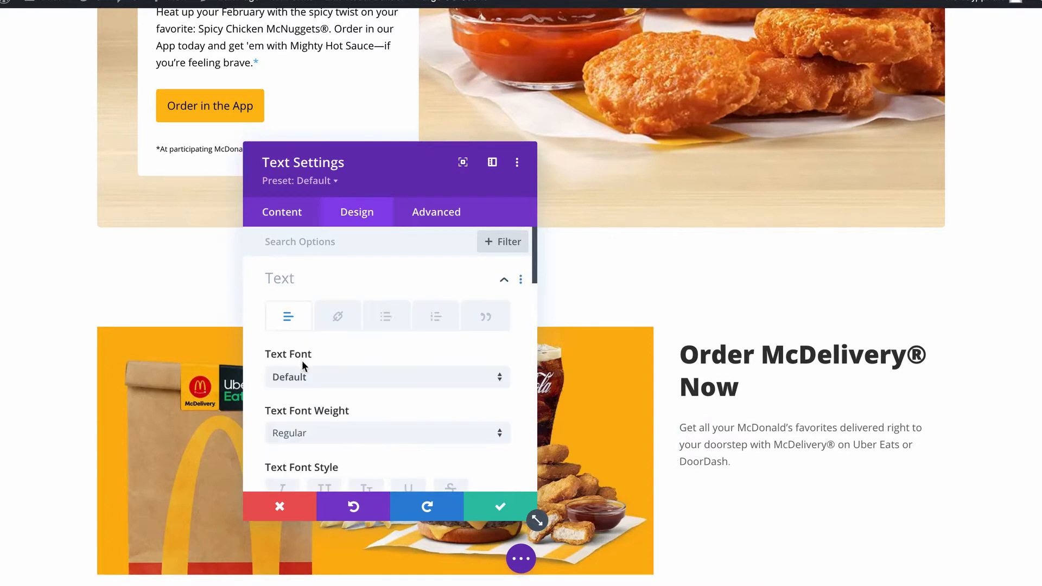
{"action": "scroll", "coordinate": [302, 361], "scroll_direction": "down", "scroll_amount": 4}
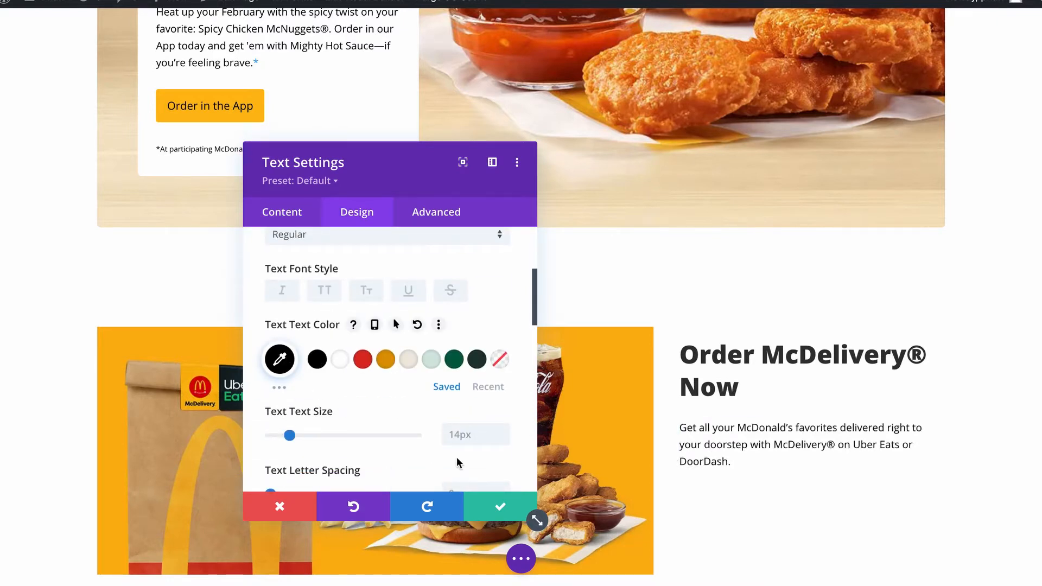
{"action": "left_click", "coordinate": [497, 507]}
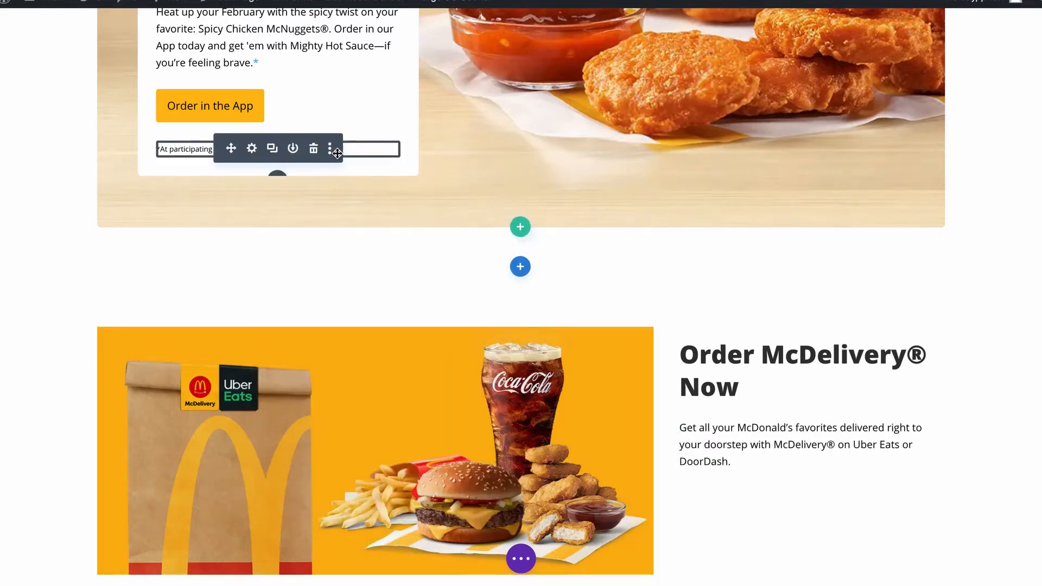
Step: Duplicate the yellow "Order in the App" button and move the copy below the delivery paragraph
{"action": "left_click", "coordinate": [272, 97]}
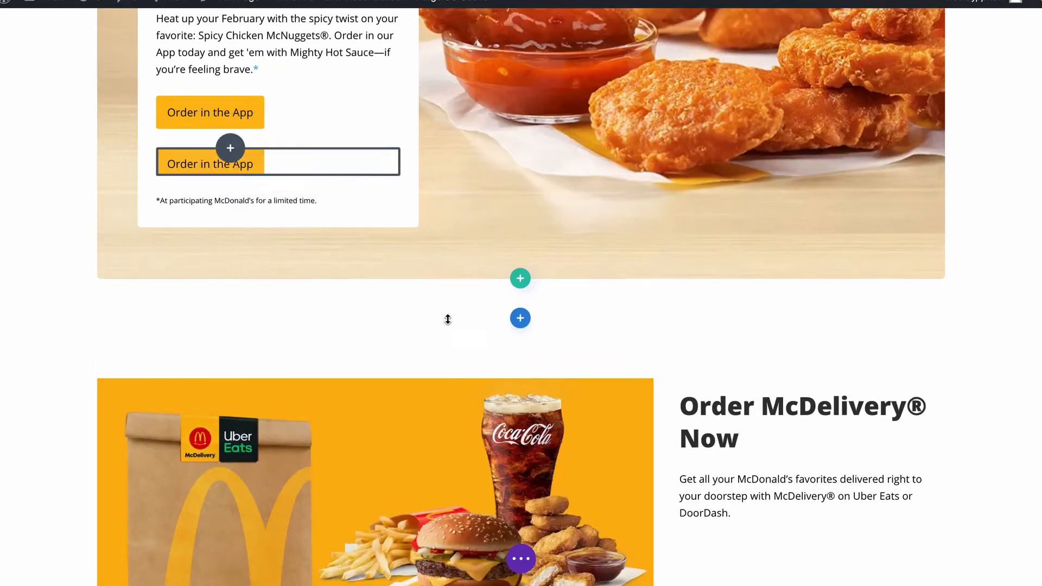
{"action": "left_click_drag", "start_coordinate": [448, 320], "coordinate": [786, 498]}
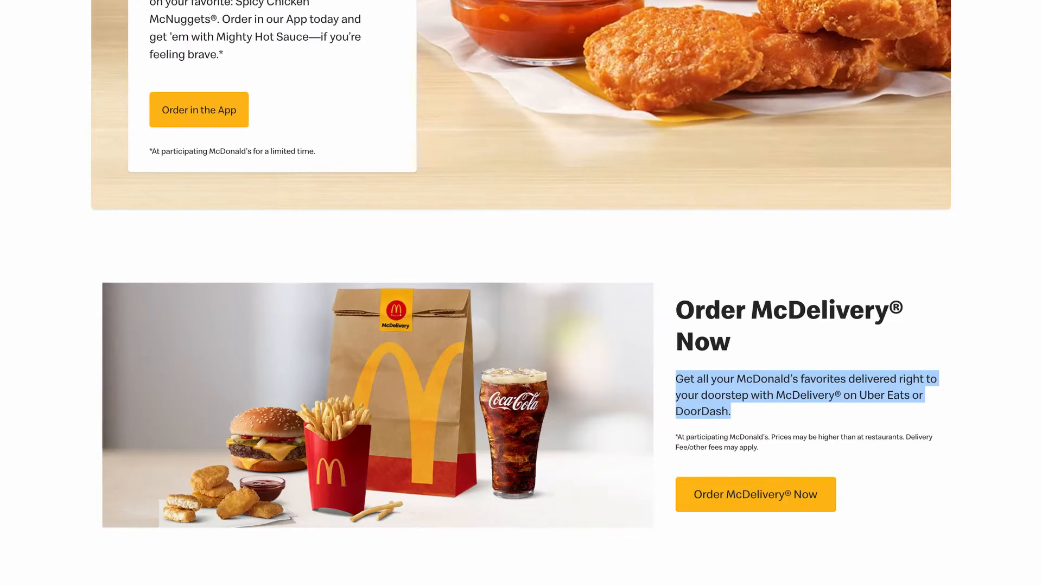
Step: Copy the McDelivery fine print and button label from the reference page, and set the duplicated button's text to "Order McDelivery® Now"
{"action": "left_click_drag", "start_coordinate": [864, 499], "coordinate": [669, 439]}
{"action": "key", "text": "ctrl+c"}
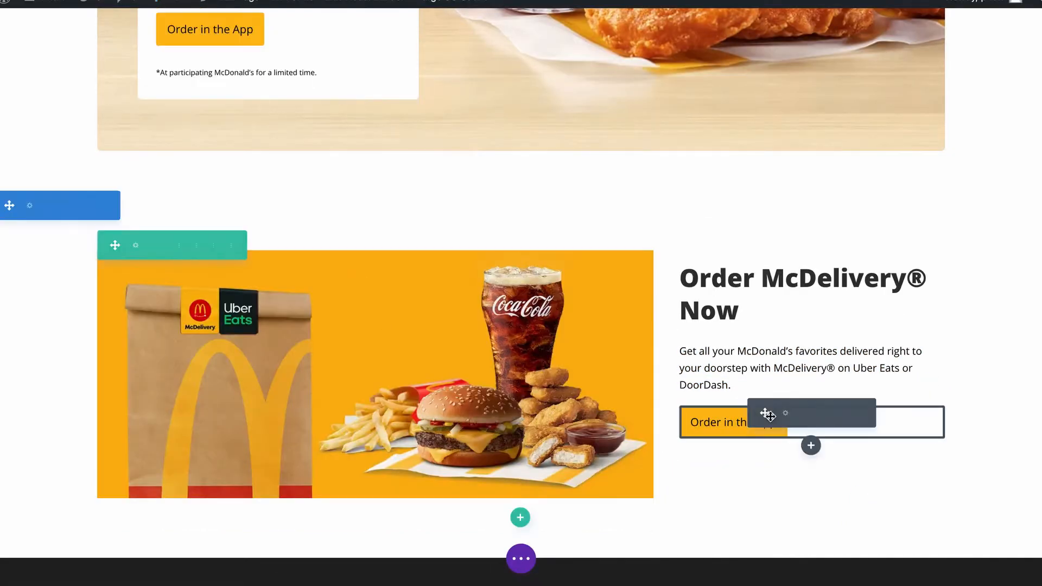
{"action": "left_click", "coordinate": [766, 421]}
{"action": "left_click", "coordinate": [424, 329]}
{"action": "key", "text": "ctrl+a"}
{"action": "type", "text": "*At participating McDonald’s. Prices may be higher than at restaurants. Delivery Fee/other fees may apply. Order McDelivery® Now"}
{"action": "left_click", "coordinate": [392, 331]}
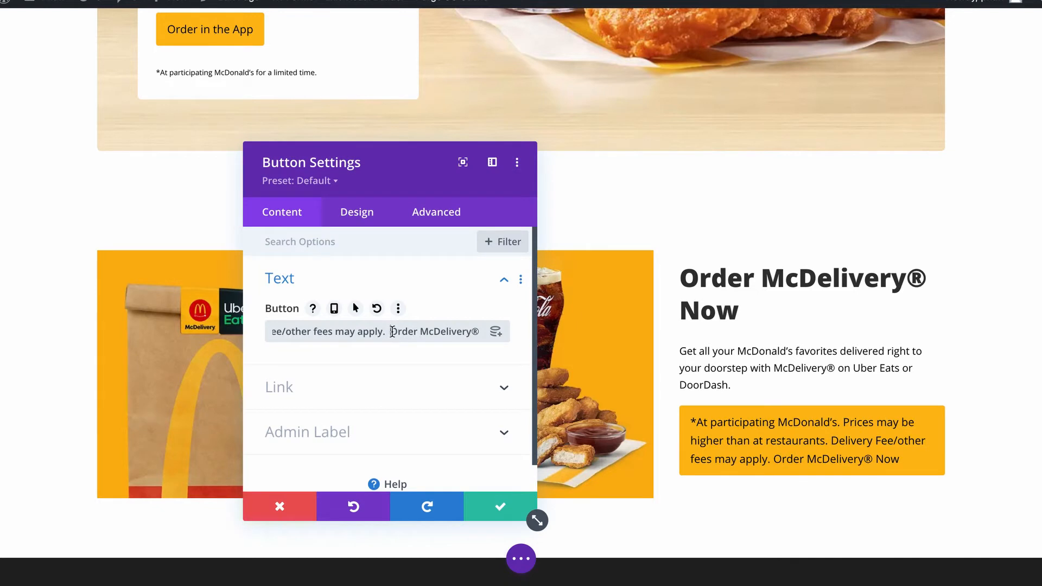
{"action": "key", "text": "shift+Home"}
{"action": "key", "text": "BackSpace"}
{"action": "left_click", "coordinate": [483, 505]}
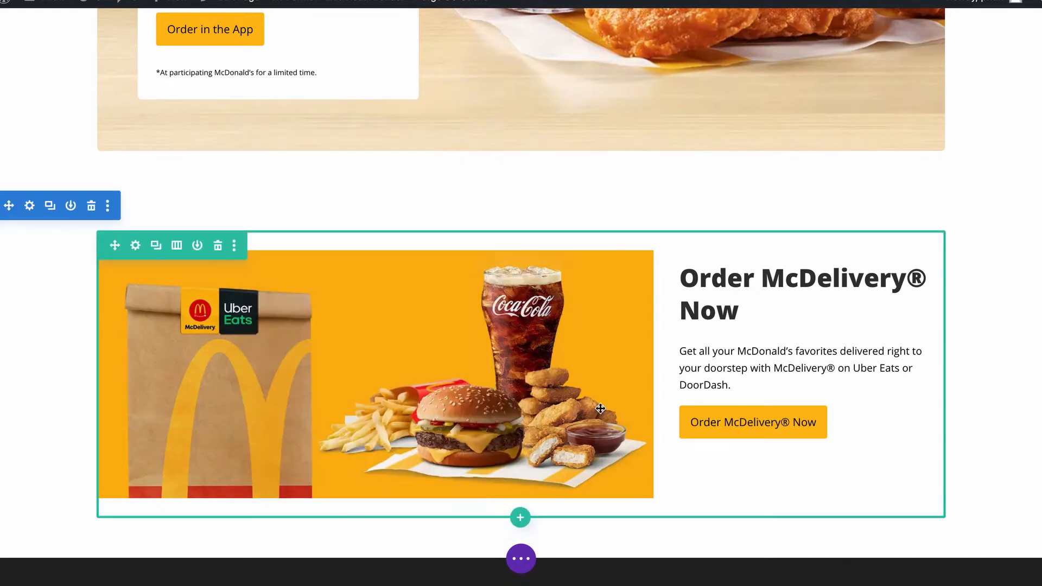
Step: Duplicate the hero card's fine print, move the copy above the McDelivery button and replace its text with the delivery disclaimer
{"action": "left_click", "coordinate": [272, 73]}
{"action": "left_click_drag", "start_coordinate": [231, 107], "coordinate": [748, 419]}
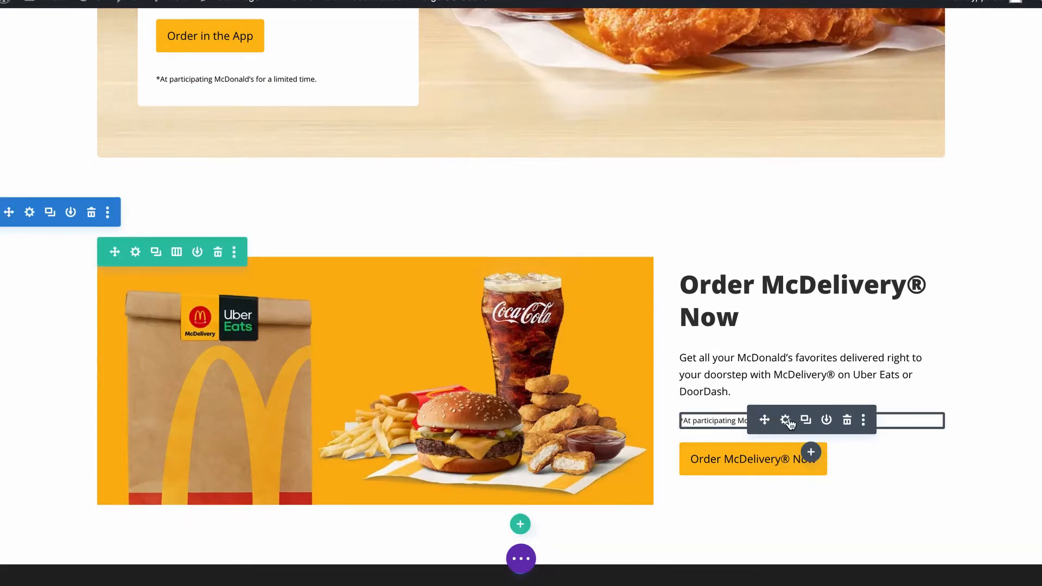
{"action": "left_click", "coordinate": [788, 423]}
{"action": "left_click", "coordinate": [291, 458]}
{"action": "key", "text": "ctrl+a"}
{"action": "key", "text": "ctrl+v"}
{"action": "left_click", "coordinate": [515, 512]}
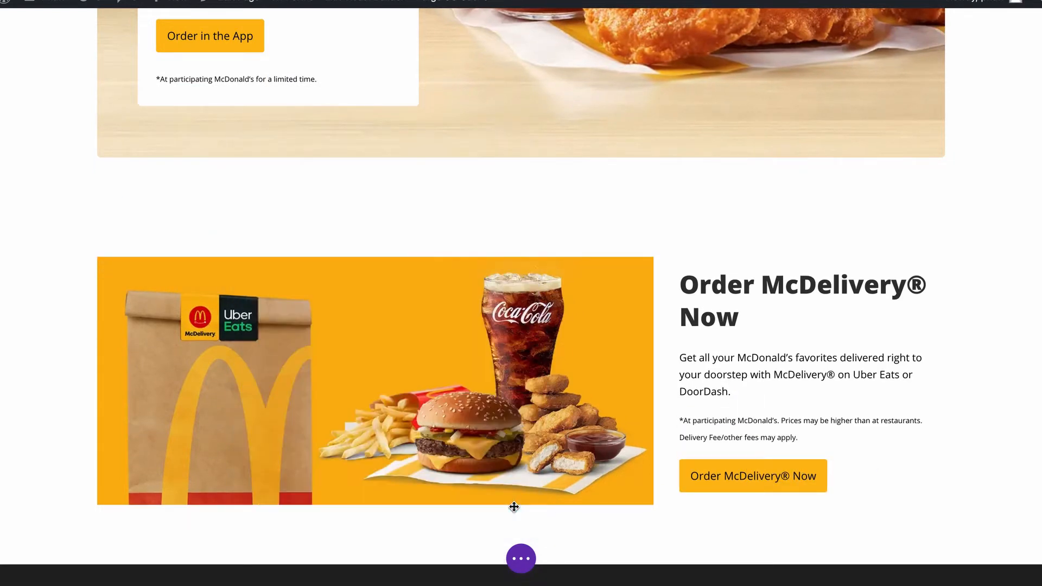
Step: Set the text line height of the McDelivery fine print to 1 and save the module
{"action": "left_click", "coordinate": [788, 422]}
{"action": "left_click", "coordinate": [357, 211]}
{"action": "left_click", "coordinate": [384, 294]}
{"action": "scroll", "coordinate": [401, 390], "scroll_direction": "down", "scroll_amount": 7}
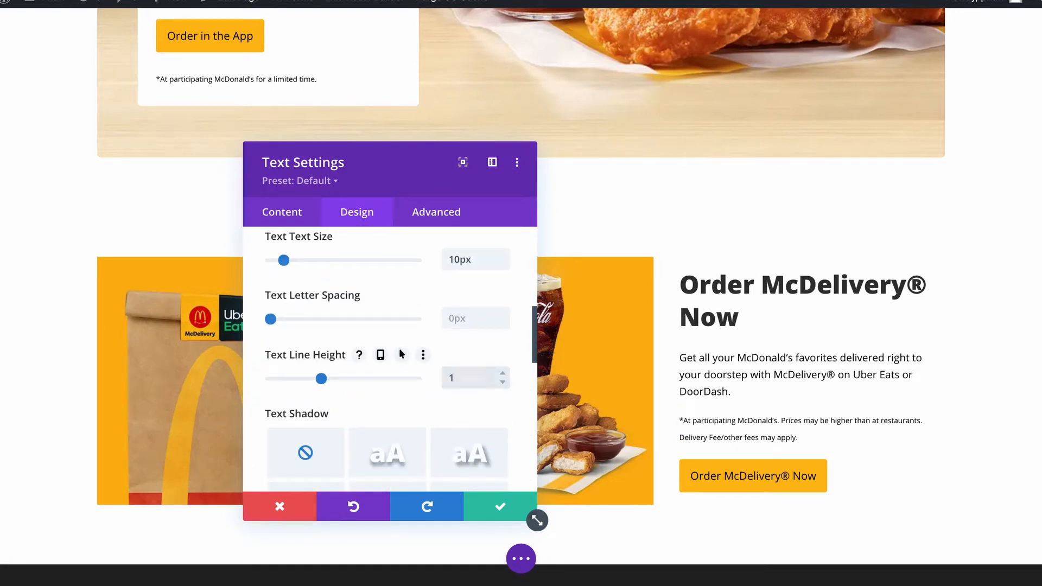
{"action": "left_click", "coordinate": [494, 516]}
Step: Duplicate the McDelivery row and replace the image in the copy with the fries photo from the media library
{"action": "scroll", "coordinate": [494, 510], "scroll_direction": "down", "scroll_amount": 3}
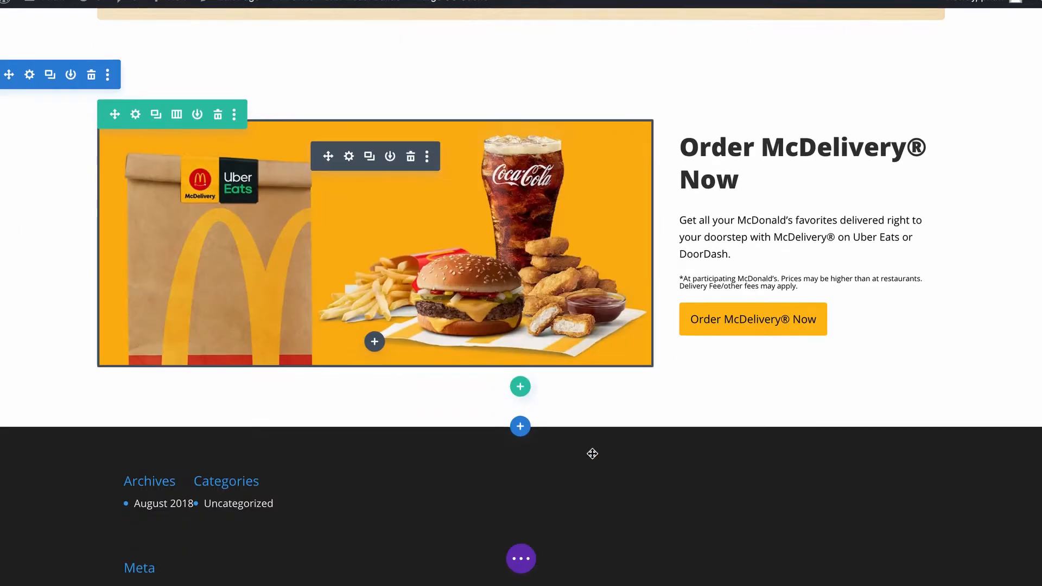
{"action": "left_click", "coordinate": [156, 113]}
{"action": "scroll", "coordinate": [328, 372], "scroll_direction": "down", "scroll_amount": 4}
{"action": "left_click", "coordinate": [449, 347]}
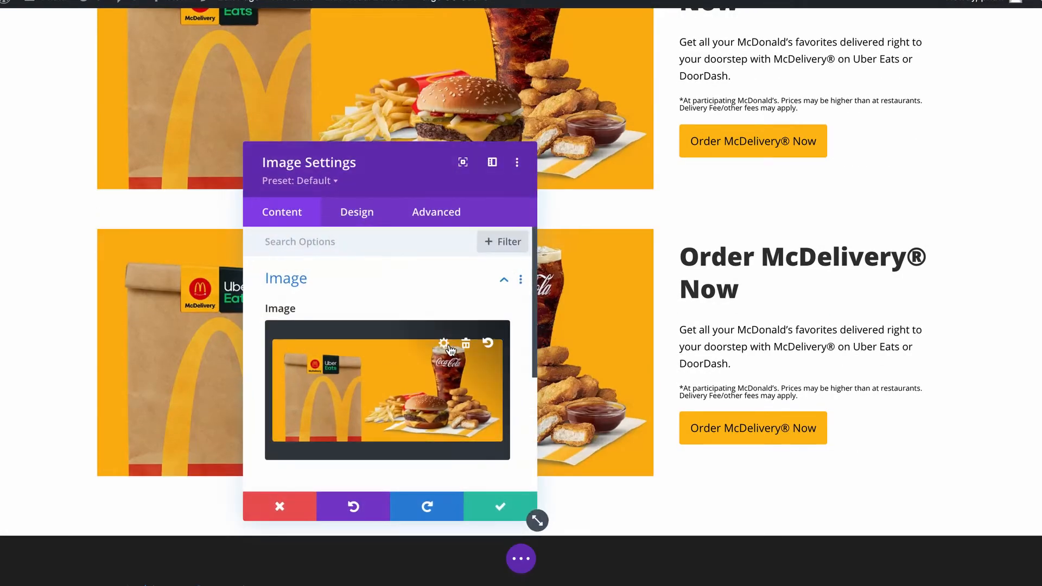
{"action": "left_click", "coordinate": [448, 348]}
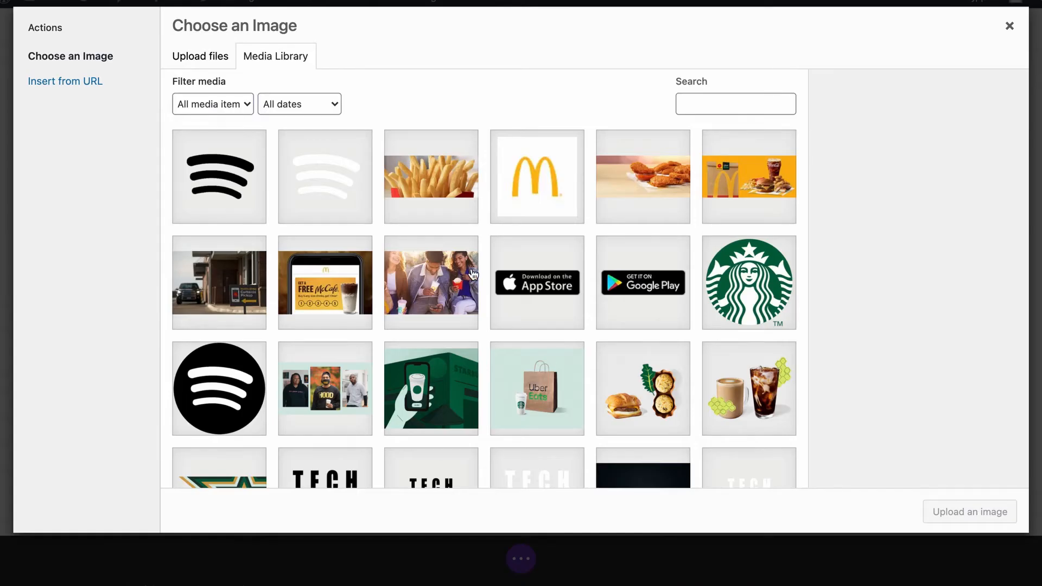
{"action": "left_click", "coordinate": [452, 179]}
{"action": "left_click", "coordinate": [970, 512]}
{"action": "left_click", "coordinate": [497, 504]}
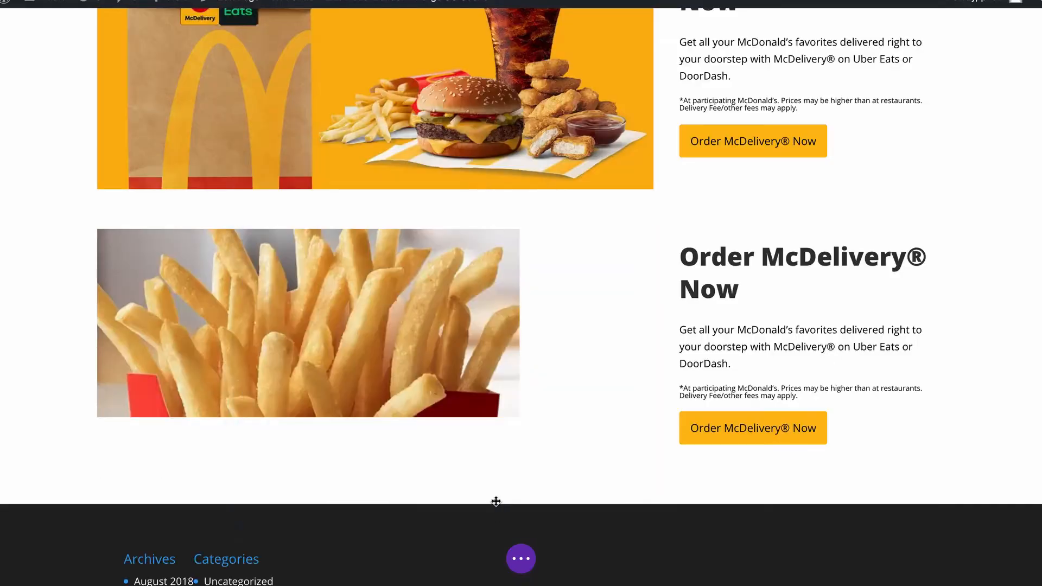
Step: Enable Force Fullwidth for the fries image and save the module
{"action": "left_click", "coordinate": [349, 265]}
{"action": "left_click", "coordinate": [337, 329]}
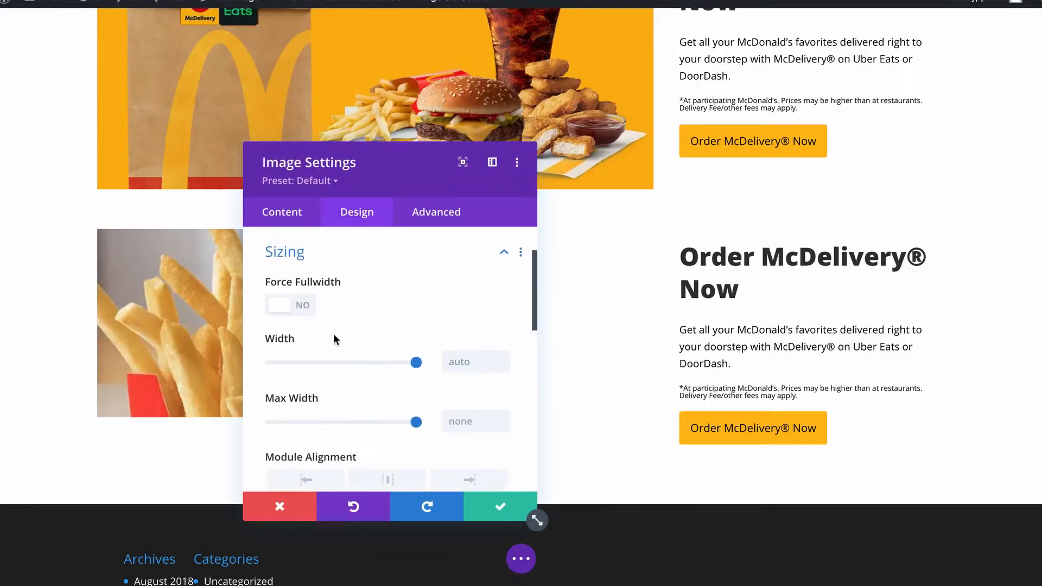
{"action": "left_click", "coordinate": [290, 301]}
{"action": "left_click", "coordinate": [499, 510]}
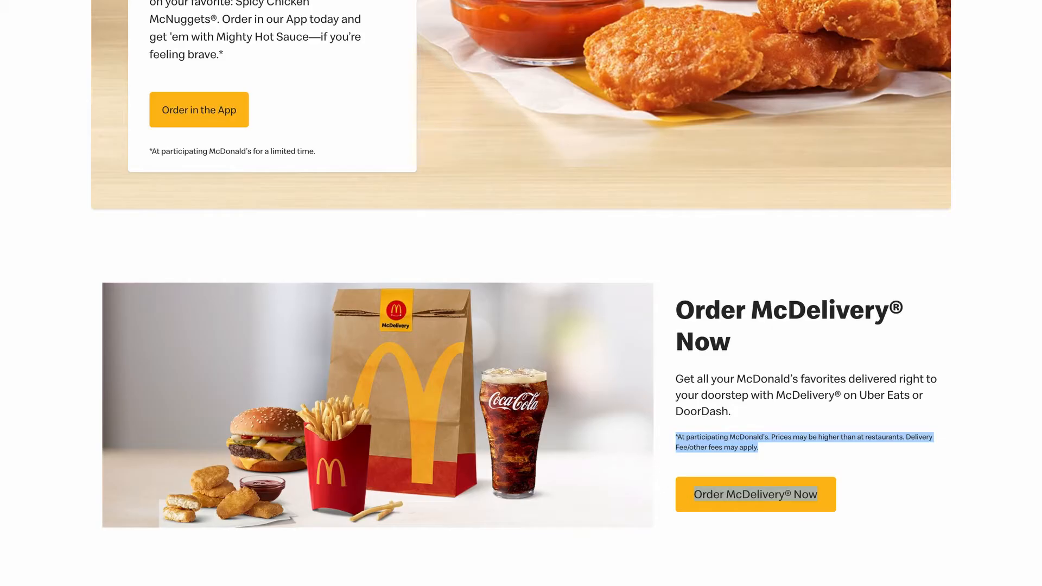
Step: Try to replace the duplicated row's heading with the fries heading from the reference page
{"action": "scroll", "coordinate": [630, 358], "scroll_direction": "down", "scroll_amount": 5}
{"action": "scroll", "coordinate": [630, 359], "scroll_direction": "down", "scroll_amount": 2}
{"action": "triple_click", "coordinate": [780, 233]}
{"action": "left_click", "coordinate": [510, 140]}
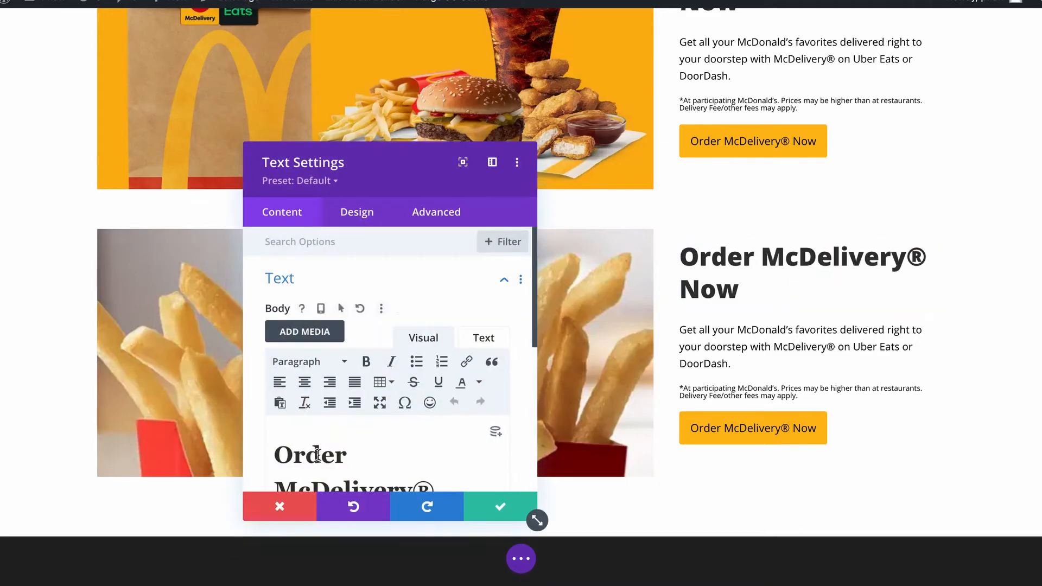
{"action": "left_click", "coordinate": [312, 468]}
{"action": "type", "text": "z"}
{"action": "key", "text": "super+a"}
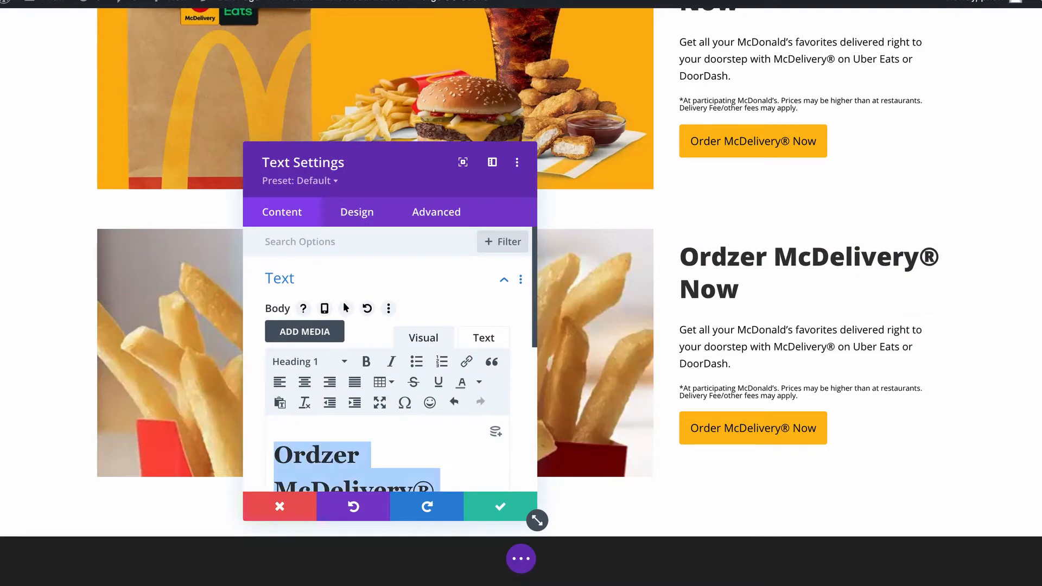
{"action": "key", "text": "super+v"}
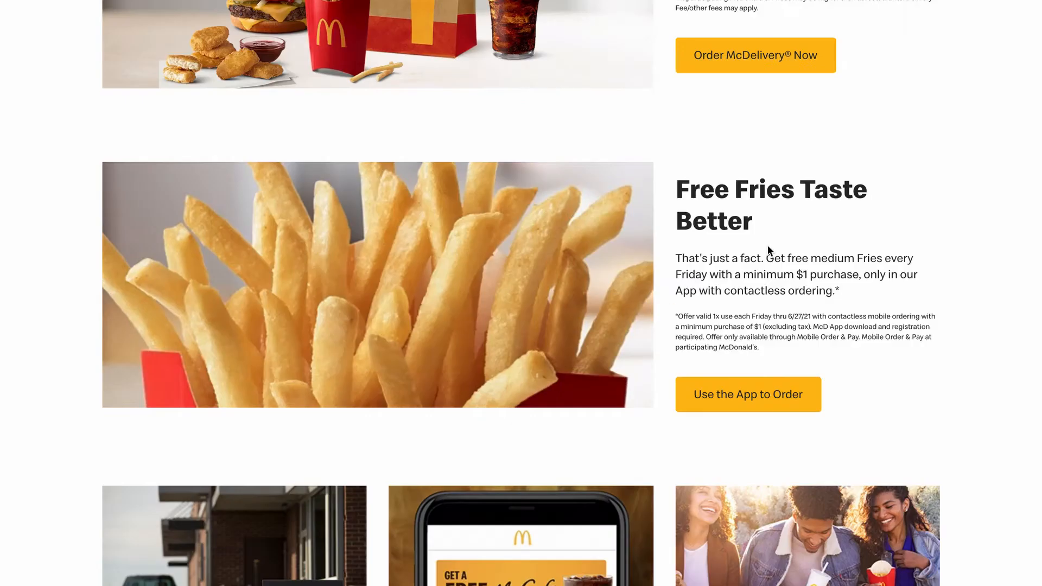
Step: Replace the duplicated row's heading with "Free Fries Taste Better" copied from the reference page, format it as Heading 1 and save
{"action": "left_click_drag", "start_coordinate": [671, 186], "coordinate": [774, 213]}
{"action": "key", "text": "super+c"}
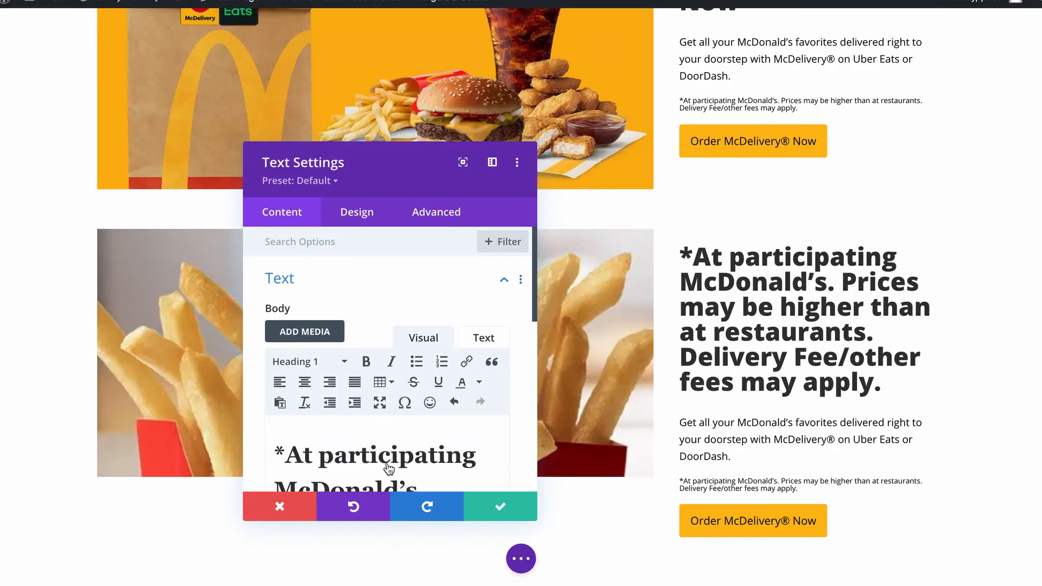
{"action": "key", "text": "super+a"}
{"action": "key", "text": "super+v"}
{"action": "left_click", "coordinate": [345, 362]}
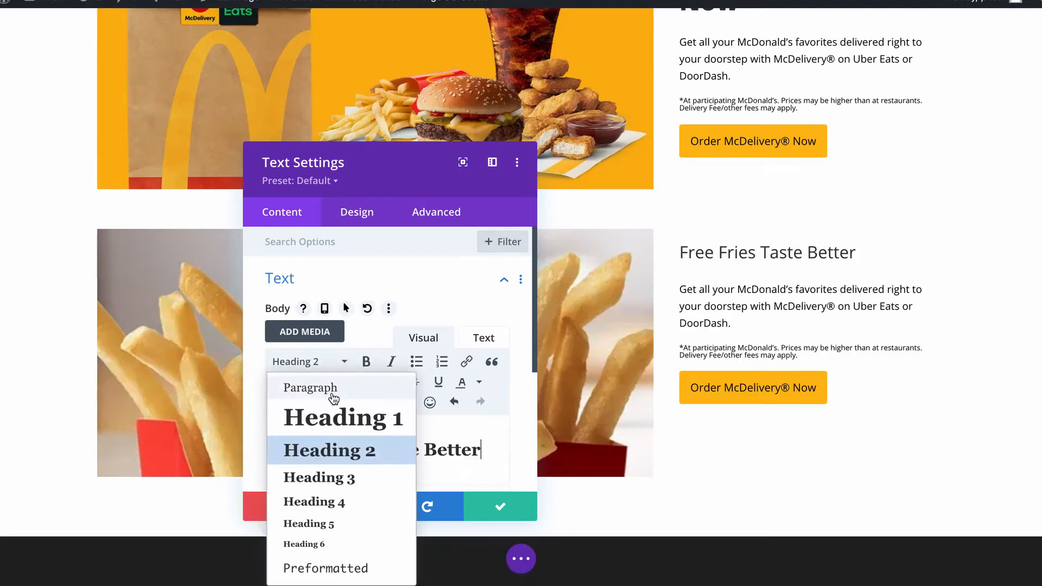
{"action": "left_click", "coordinate": [326, 386]}
{"action": "left_click", "coordinate": [345, 361]}
{"action": "left_click", "coordinate": [341, 417]}
{"action": "left_click", "coordinate": [500, 506]}
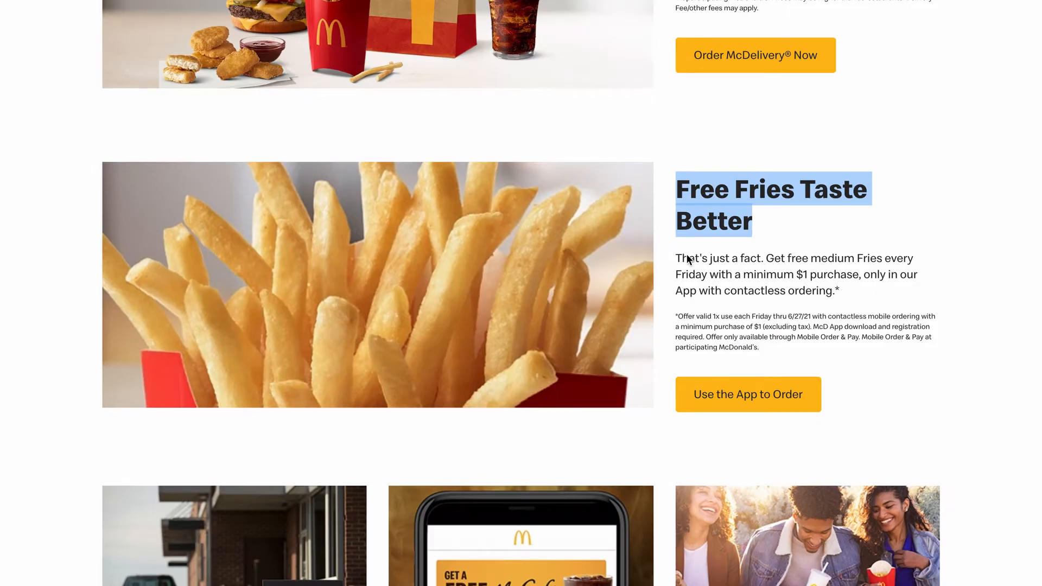
Step: Copy the free medium Fries paragraph from the reference page and replace the delivery paragraph in the fries row with it
{"action": "triple_click", "coordinate": [687, 259]}
{"action": "key", "text": "ctrl+c"}
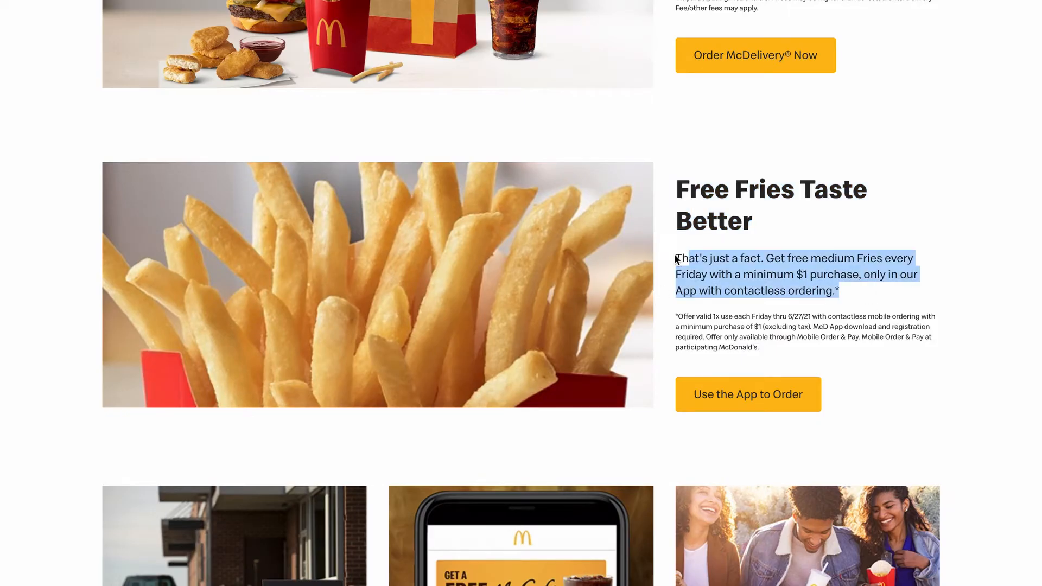
{"action": "left_click_drag", "start_coordinate": [850, 293], "coordinate": [714, 266]}
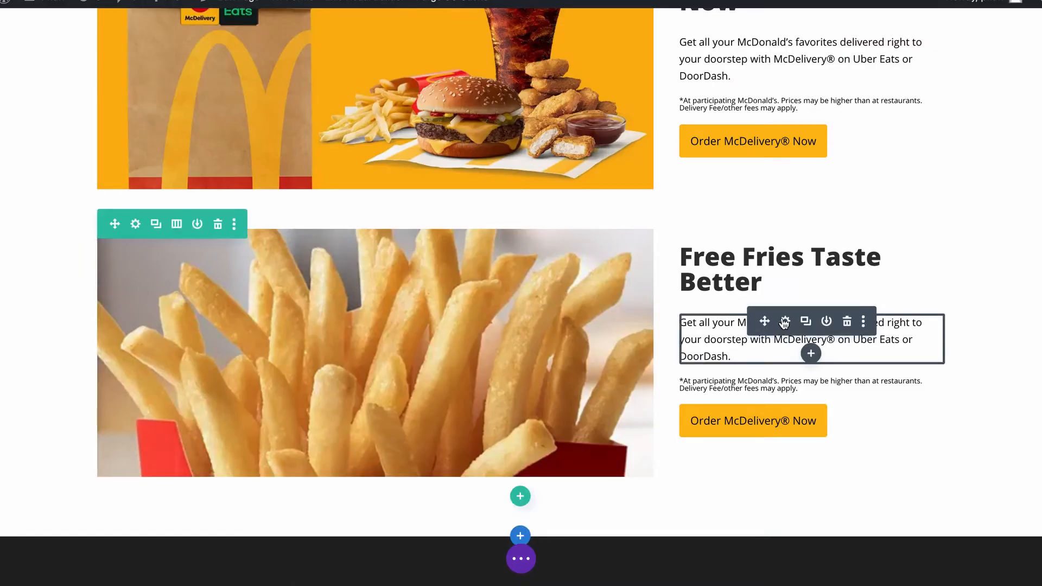
{"action": "left_click", "coordinate": [785, 321]}
{"action": "key", "text": "ctrl+a"}
{"action": "key", "text": "ctrl+v"}
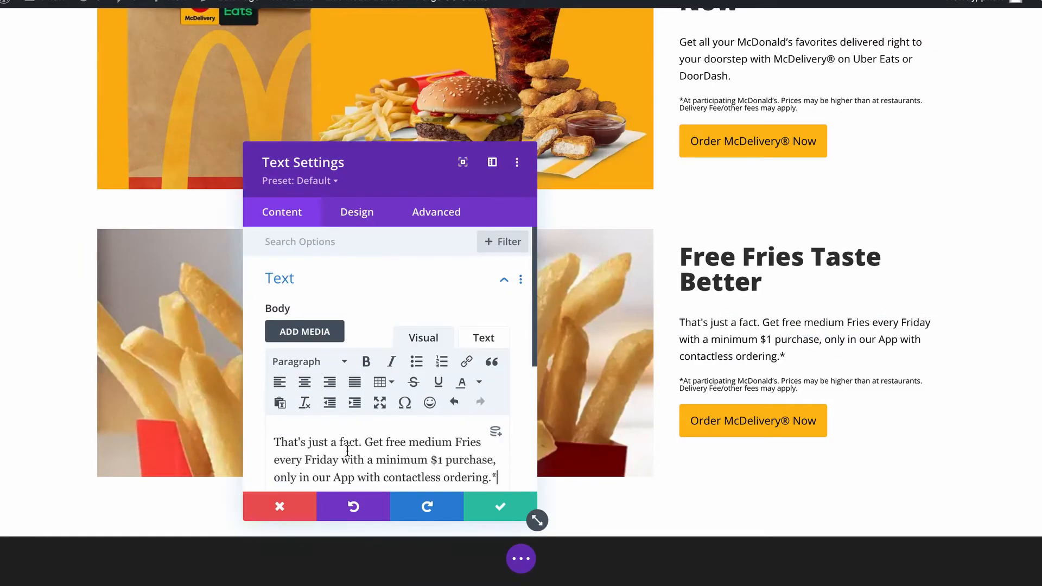
{"action": "left_click", "coordinate": [504, 508]}
Step: Set the text line height of the McDelivery row's fine print to 1.5em and save the module
{"action": "left_click", "coordinate": [783, 103]}
{"action": "left_click", "coordinate": [356, 212]}
{"action": "left_click", "coordinate": [364, 282]}
{"action": "scroll", "coordinate": [380, 380], "scroll_direction": "down", "scroll_amount": 10}
{"action": "left_click", "coordinate": [503, 268]}
{"action": "left_click", "coordinate": [503, 260]}
{"action": "left_click", "coordinate": [503, 260]}
{"action": "left_click", "coordinate": [503, 259]}
{"action": "left_click", "coordinate": [503, 259]}
{"action": "left_click", "coordinate": [503, 259]}
{"action": "left_click", "coordinate": [502, 260]}
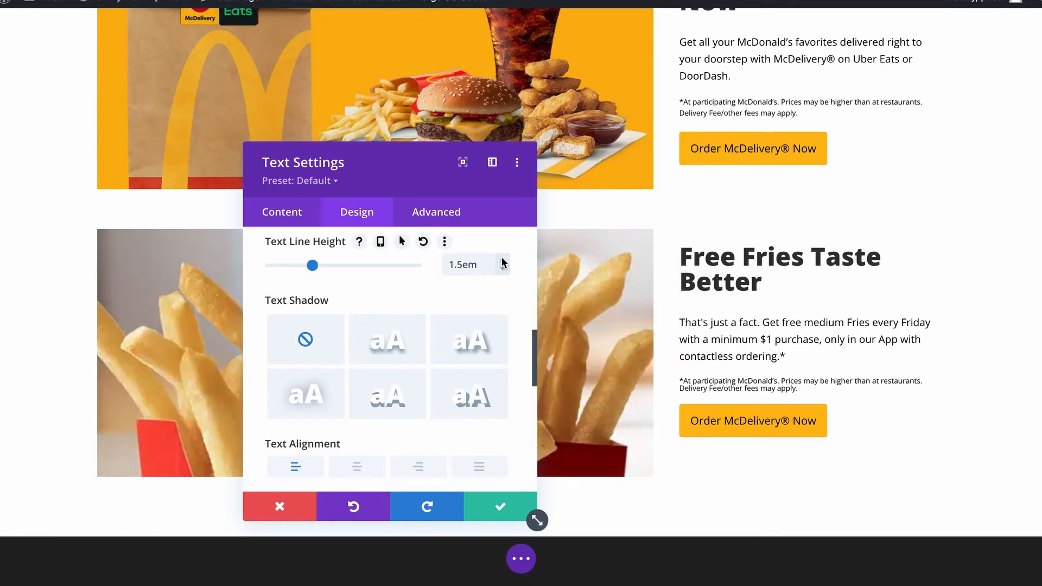
{"action": "left_click", "coordinate": [499, 506]}
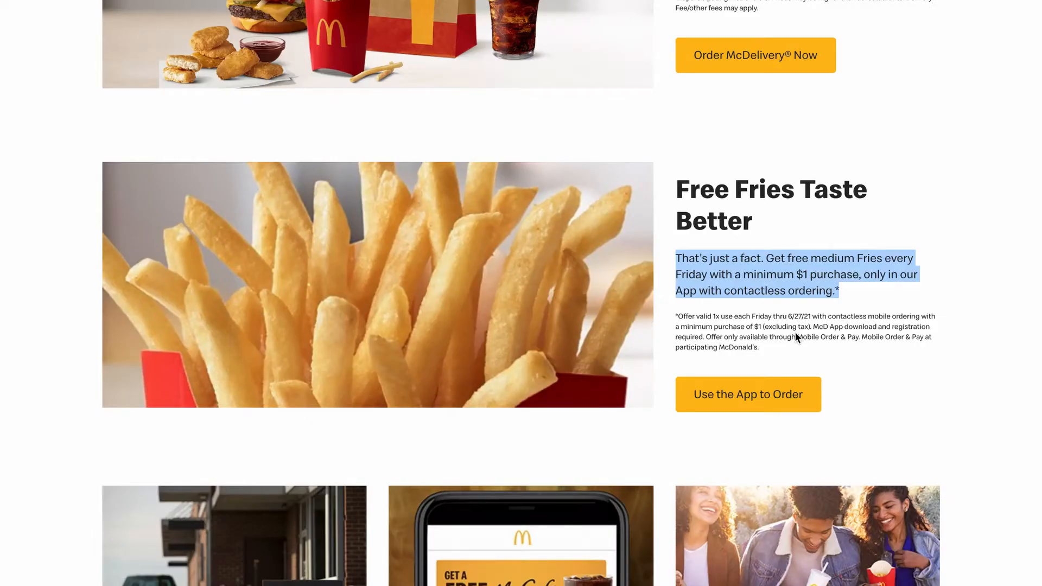
Step: Copy the "Offer valid 1x use" fine print from the reference page and replace the fries row's disclaimer with it
{"action": "triple_click", "coordinate": [680, 316]}
{"action": "key", "text": "ctrl+c"}
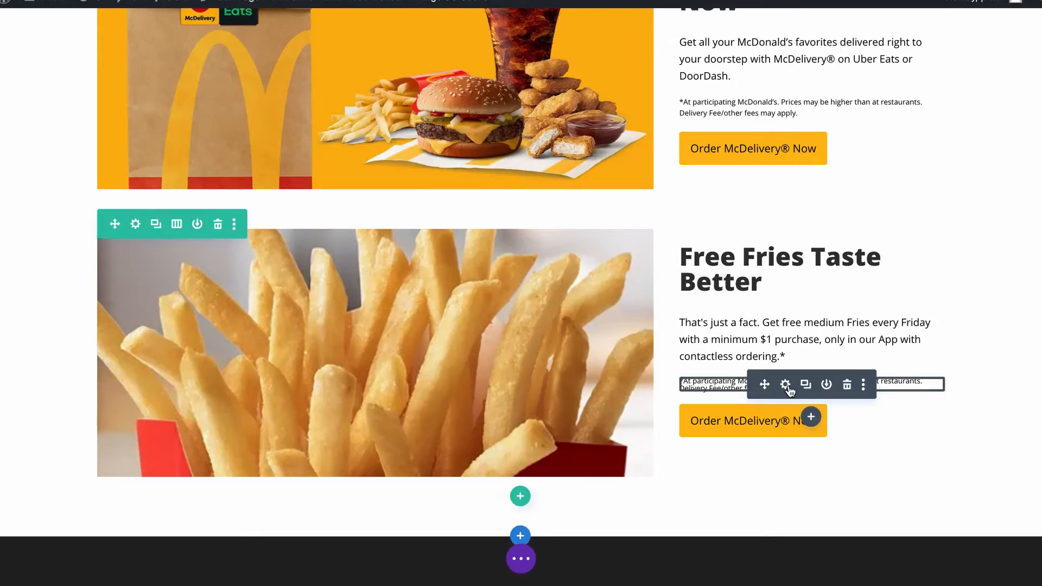
{"action": "left_click", "coordinate": [787, 386]}
{"action": "triple_click", "coordinate": [419, 481]}
{"action": "left_click_drag", "start_coordinate": [412, 479], "coordinate": [283, 440]}
{"action": "key", "text": "ctrl+v"}
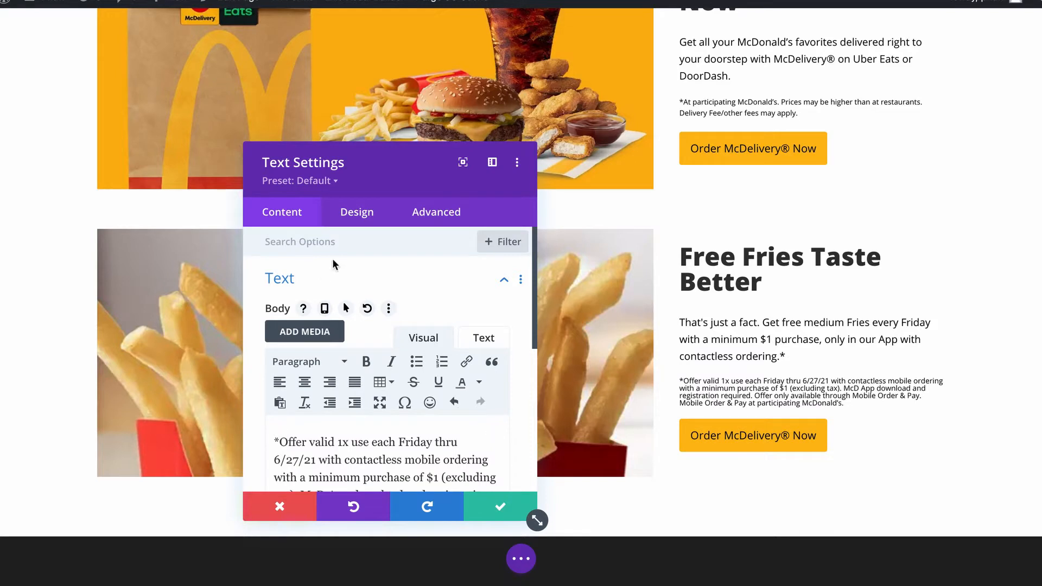
Step: Increase the fries fine print's line height to match the McDelivery fine print's spacing and save the module
{"action": "left_click", "coordinate": [356, 212]}
{"action": "scroll", "coordinate": [360, 392], "scroll_direction": "down", "scroll_amount": 5}
{"action": "left_click", "coordinate": [503, 278]}
{"action": "left_click", "coordinate": [503, 279]}
{"action": "left_click", "coordinate": [504, 269]}
{"action": "left_click", "coordinate": [503, 268]}
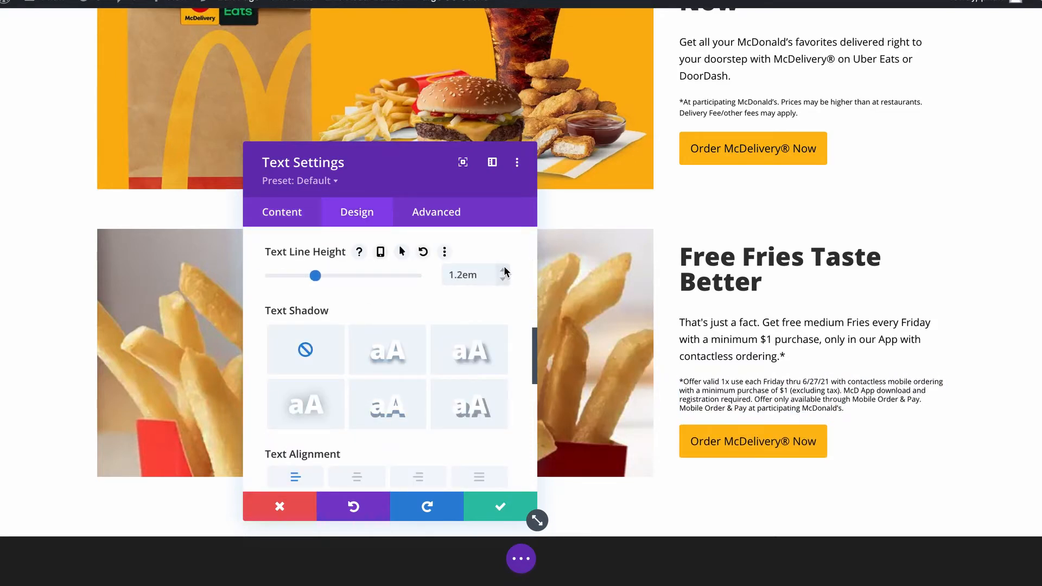
{"action": "left_click", "coordinate": [503, 269]}
{"action": "left_click", "coordinate": [494, 513]}
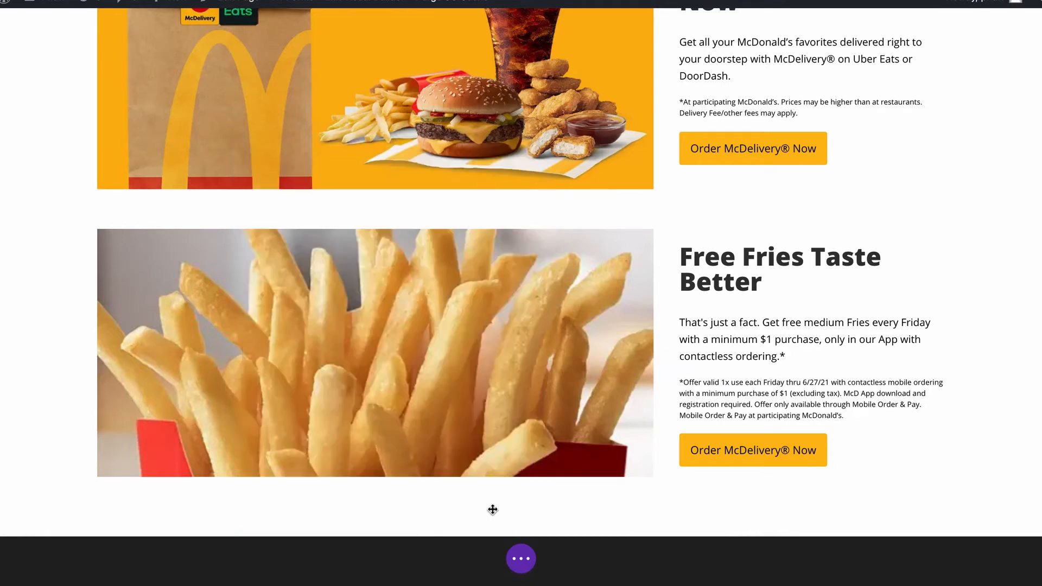
Step: Add a three-column row below the fries row and insert the curbside pickup photo as an image module in the first column
{"action": "scroll", "coordinate": [546, 366], "scroll_direction": "down", "scroll_amount": 3}
{"action": "left_click", "coordinate": [521, 315]}
{"action": "left_click", "coordinate": [577, 140]}
{"action": "type", "text": "image"}
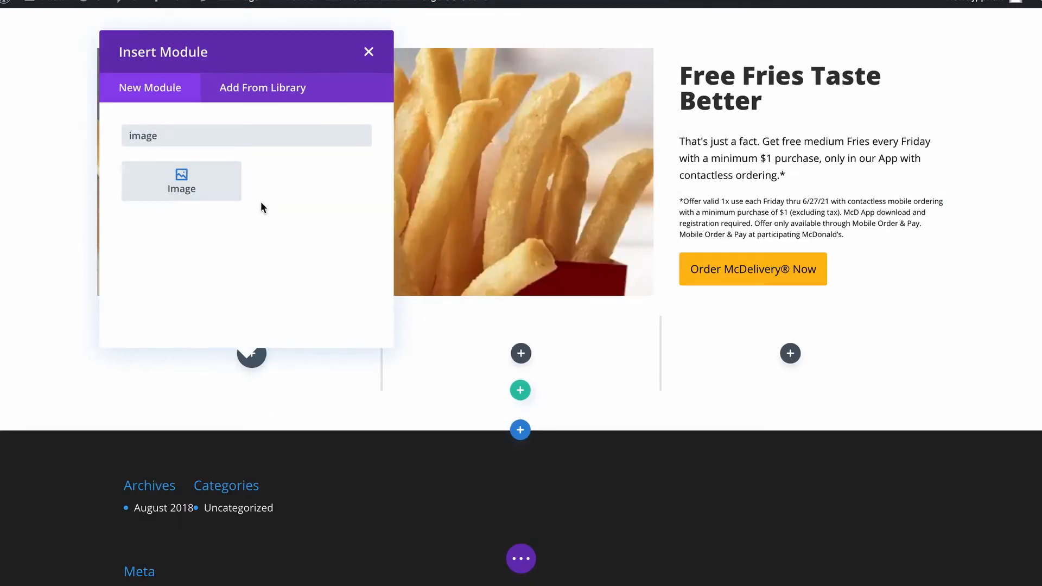
{"action": "left_click", "coordinate": [182, 182]}
{"action": "left_click", "coordinate": [444, 343]}
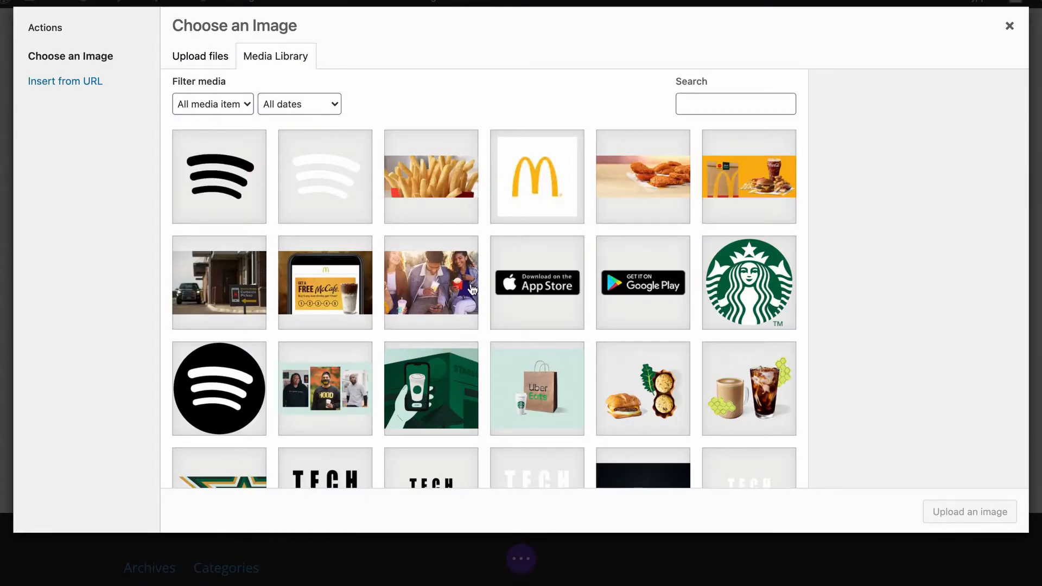
{"action": "left_click", "coordinate": [259, 296]}
{"action": "left_click", "coordinate": [929, 514]}
{"action": "left_click", "coordinate": [499, 516]}
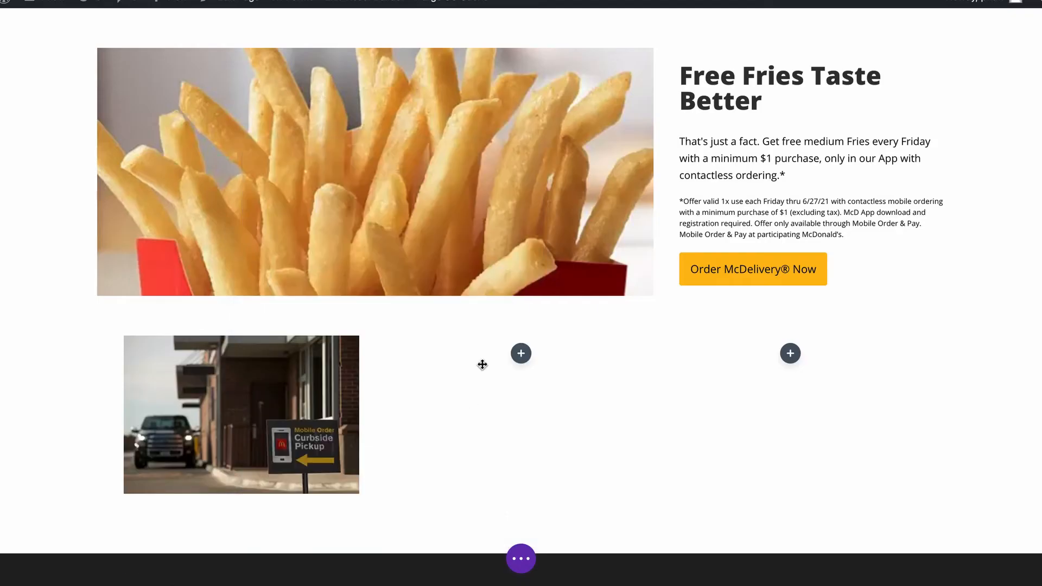
Step: Add an image module with the free McCafé phone picture to the second column and save it
{"action": "left_click", "coordinate": [522, 353]}
{"action": "type", "text": "image"}
{"action": "left_click", "coordinate": [478, 187]}
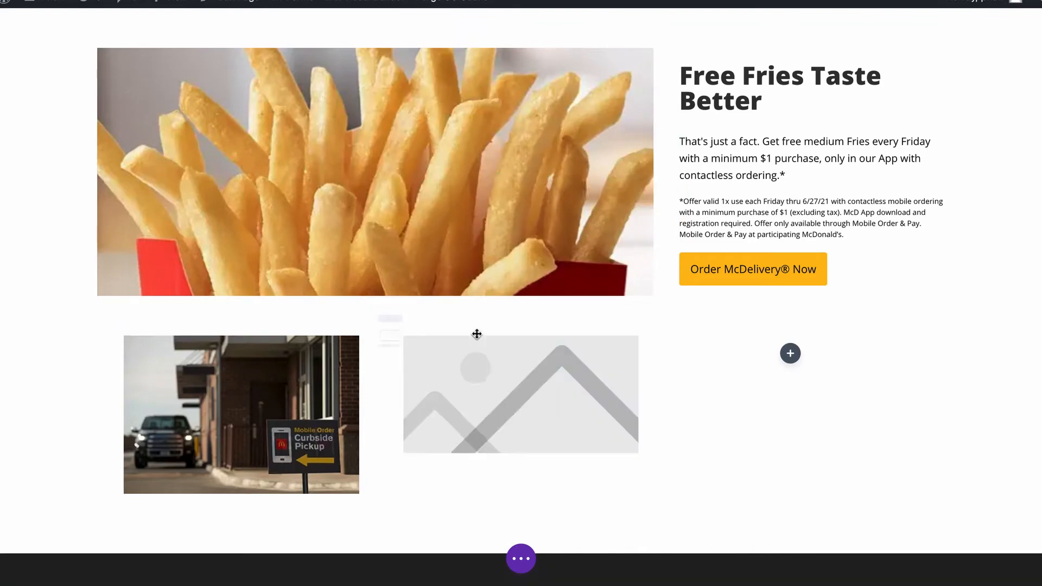
{"action": "left_click", "coordinate": [444, 344]}
{"action": "left_click", "coordinate": [324, 283]}
{"action": "left_click", "coordinate": [964, 511]}
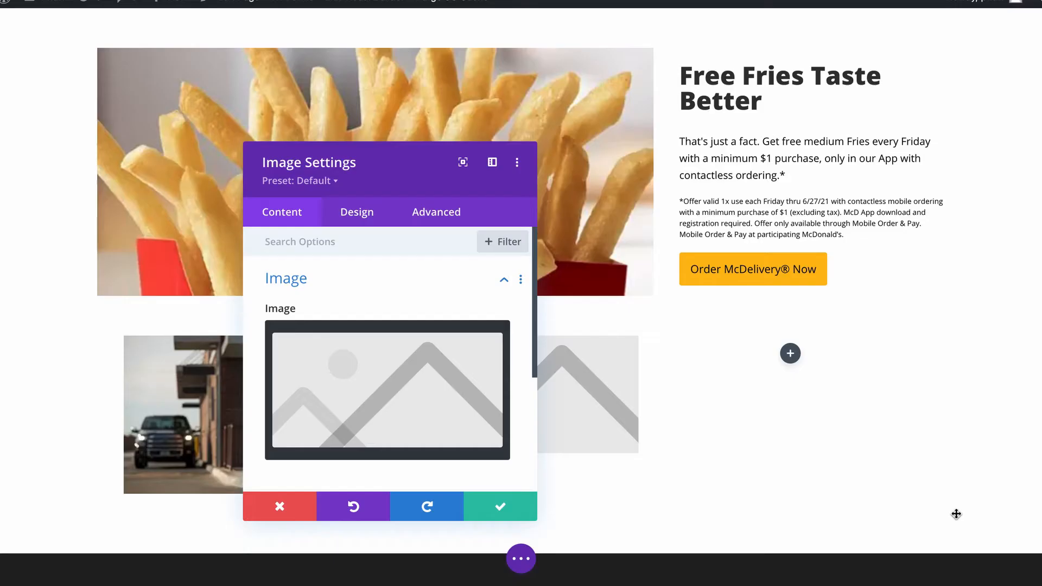
{"action": "left_click", "coordinate": [503, 507]}
Step: Add an image module with Three_Pub_Join_376x252.jpg to the third column and save it
{"action": "left_click", "coordinate": [791, 353]}
{"action": "type", "text": "image"}
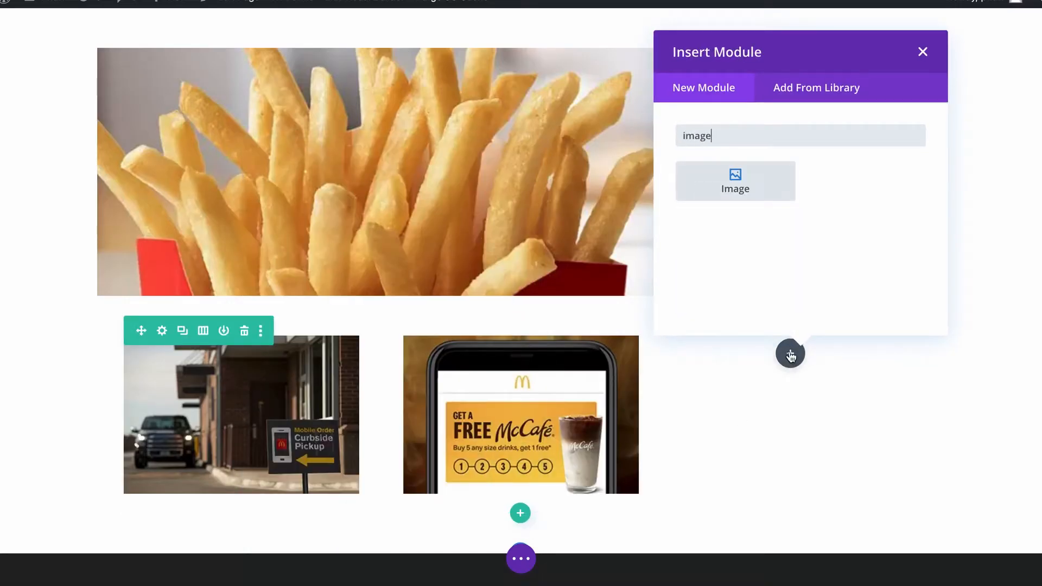
{"action": "left_click", "coordinate": [735, 182]}
{"action": "left_click", "coordinate": [424, 351]}
{"action": "left_click", "coordinate": [429, 288]}
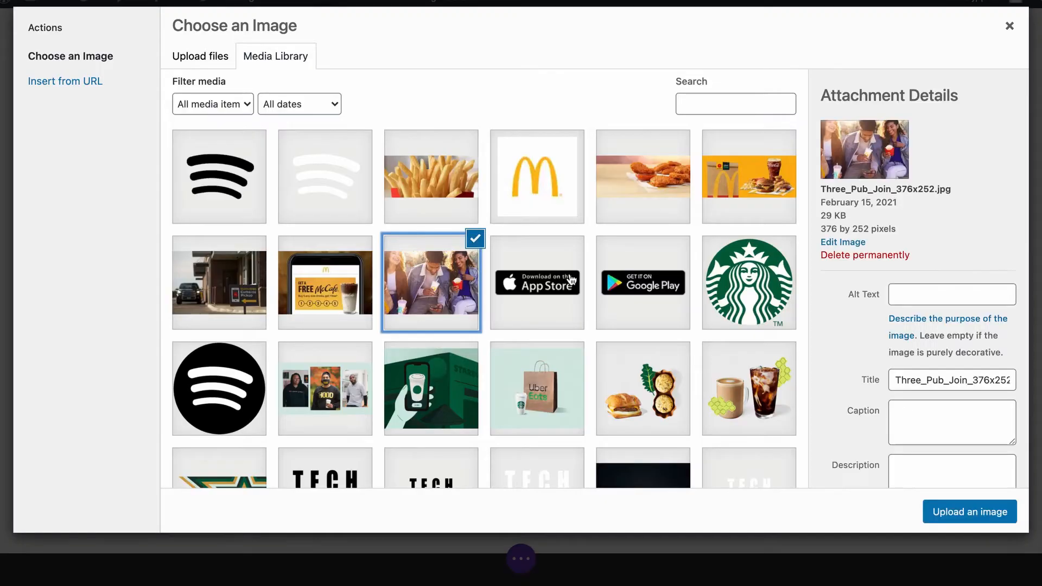
{"action": "left_click", "coordinate": [959, 512]}
{"action": "left_click", "coordinate": [501, 505]}
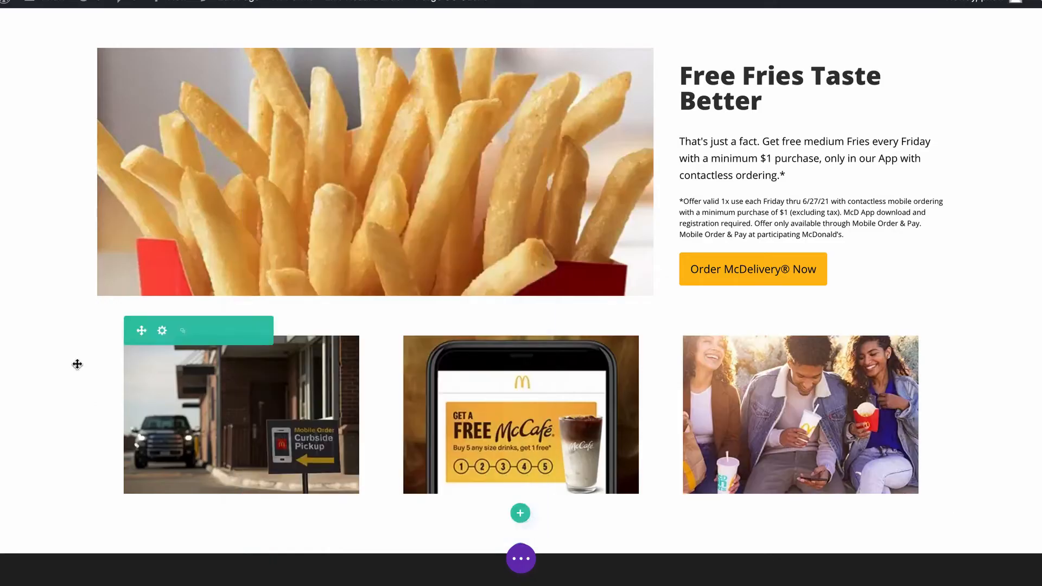
Step: Set the three-column image row's maximum width to 100% and save the row settings
{"action": "left_click", "coordinate": [162, 329]}
{"action": "left_click", "coordinate": [356, 213]}
{"action": "left_click", "coordinate": [331, 294]}
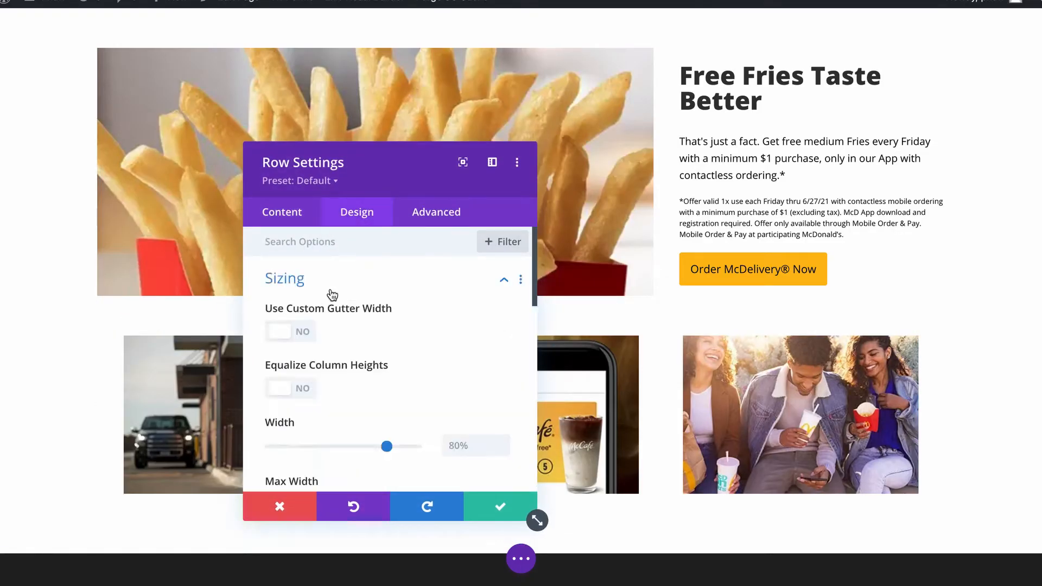
{"action": "scroll", "coordinate": [467, 379], "scroll_direction": "down", "scroll_amount": 2}
{"action": "left_click", "coordinate": [467, 380]}
{"action": "type", "text": "1005"}
{"action": "key", "text": "BackSpace"}
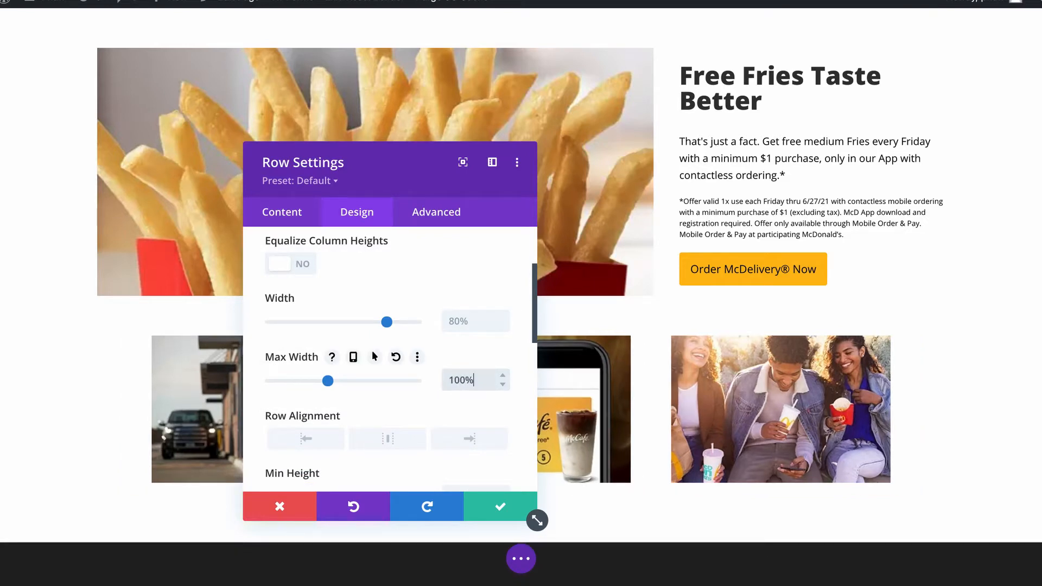
{"action": "type", "text": "%"}
{"action": "left_click", "coordinate": [483, 505]}
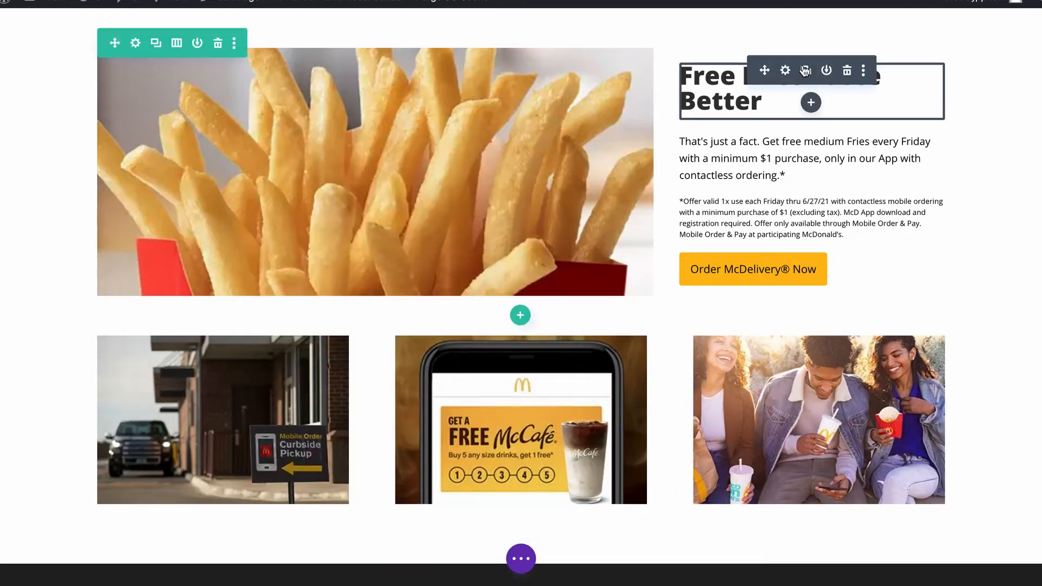
Step: Duplicate the "Free Fries Taste Better" heading and place a copy under each of the three column images
{"action": "left_click", "coordinate": [808, 70]}
{"action": "mouse_move", "coordinate": [765, 141]}
{"action": "left_mouse_down"}
{"action": "mouse_move", "coordinate": [225, 480]}
{"action": "mouse_move", "coordinate": [220, 502]}
{"action": "mouse_move", "coordinate": [504, 394]}
{"action": "mouse_move", "coordinate": [511, 406]}
{"action": "mouse_move", "coordinate": [784, 326]}
{"action": "left_mouse_up"}
{"action": "scroll", "coordinate": [215, 498], "scroll_direction": "down", "scroll_amount": 2}
{"action": "left_click", "coordinate": [516, 403]}
{"action": "scroll", "coordinate": [513, 404], "scroll_direction": "down", "scroll_amount": 1}
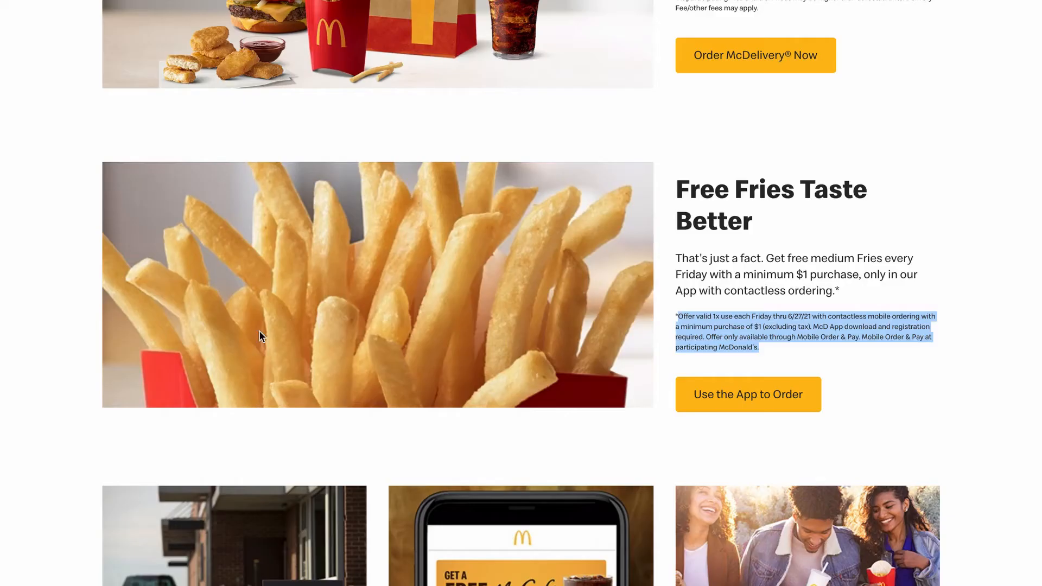
Step: Replace the first column's heading with "Contactless Mobile Order & Pay" copied from the original McDonald's page, format it as Heading 1 and save
{"action": "scroll", "coordinate": [347, 442], "scroll_direction": "down", "scroll_amount": 8}
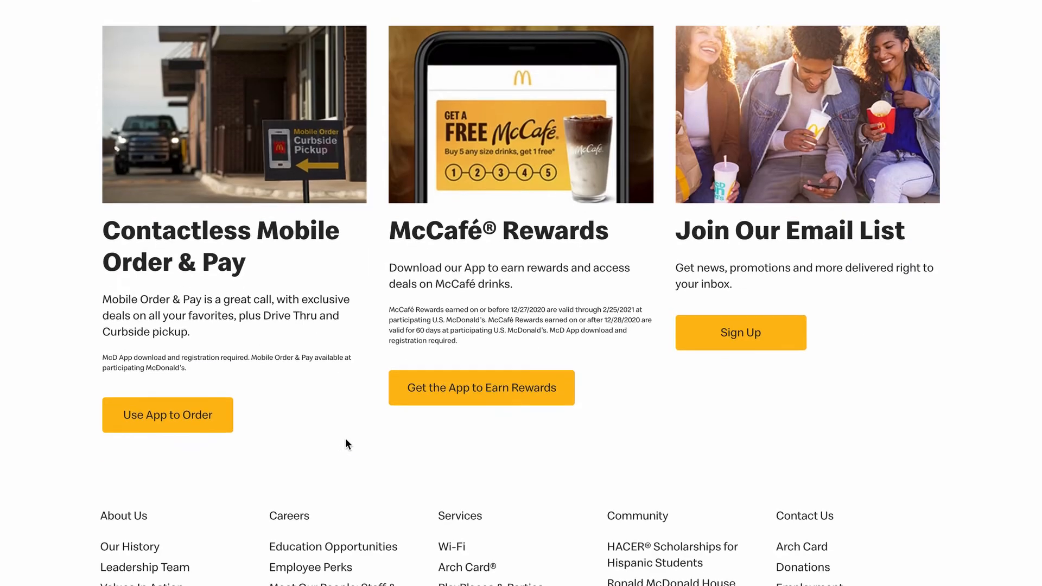
{"action": "left_click_drag", "start_coordinate": [260, 269], "coordinate": [104, 238]}
{"action": "key", "text": "ctrl+c"}
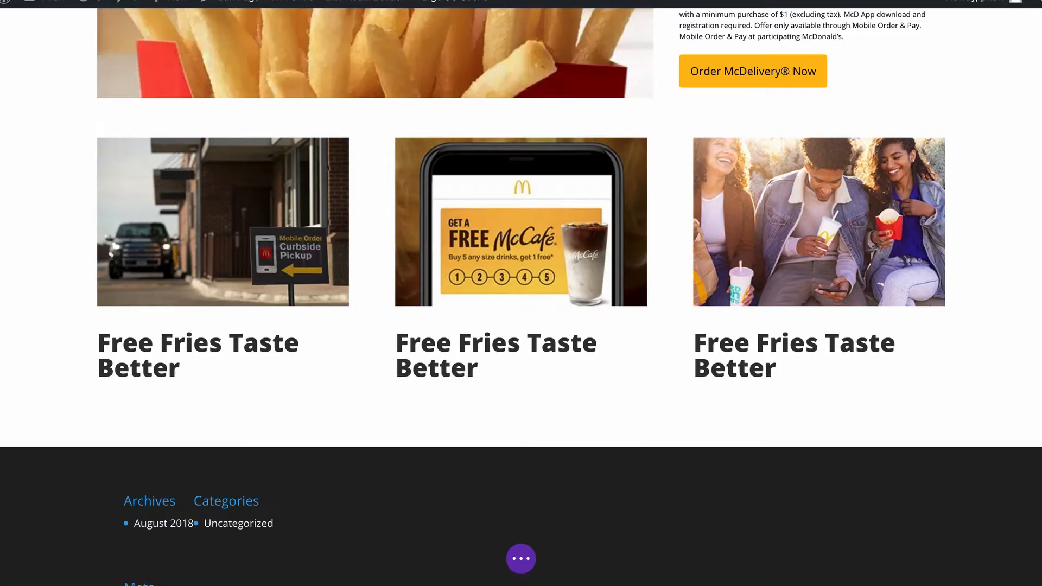
{"action": "left_click", "coordinate": [198, 339]}
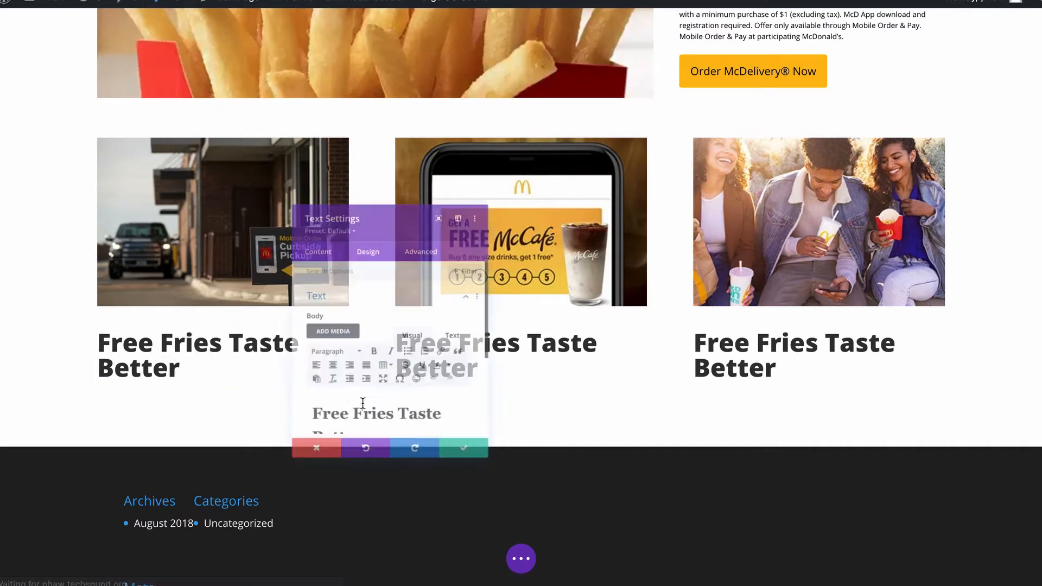
{"action": "key", "text": "ctrl+a"}
{"action": "key", "text": "ctrl+v"}
{"action": "left_click", "coordinate": [348, 361]}
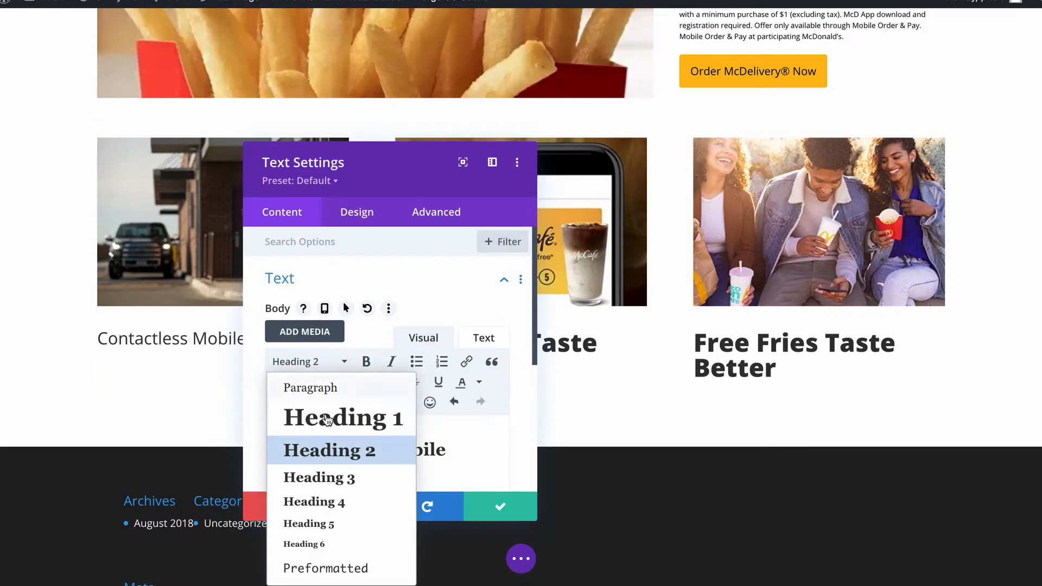
{"action": "left_click", "coordinate": [342, 417]}
{"action": "left_click", "coordinate": [500, 506]}
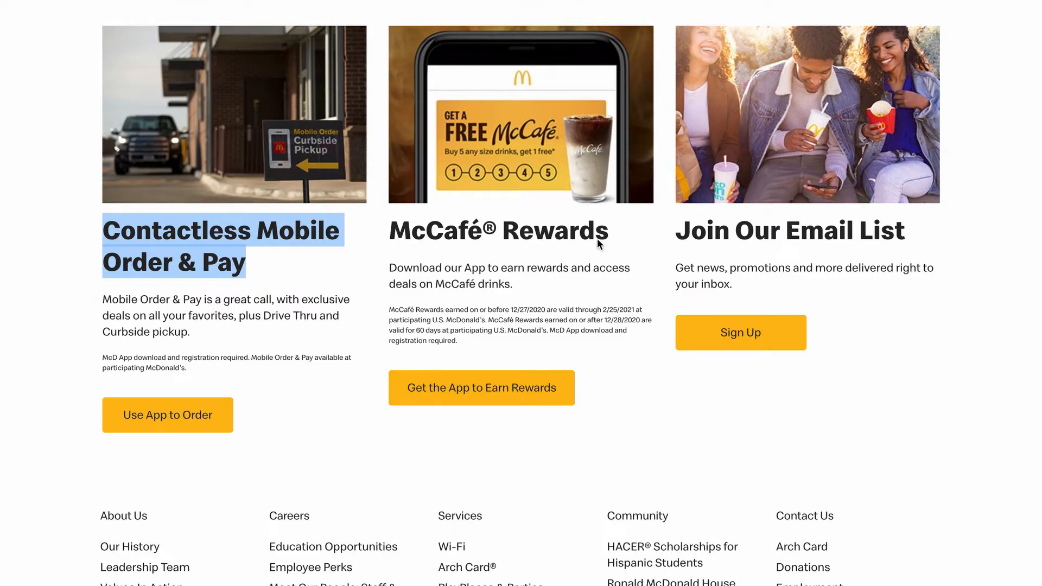
Step: Replace the second column's heading with "McCafé® Rewards" copied from the original page, format it as Heading 1 and save
{"action": "left_click_drag", "start_coordinate": [614, 233], "coordinate": [393, 231]}
{"action": "key", "text": "super+c"}
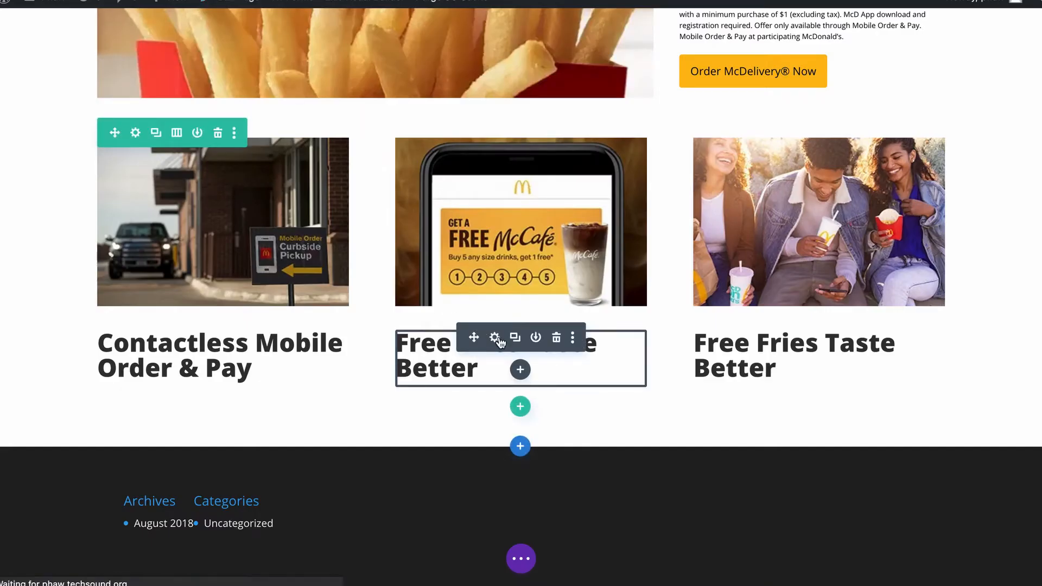
{"action": "left_click", "coordinate": [497, 339]}
{"action": "left_click", "coordinate": [370, 466]}
{"action": "key", "text": "super+a"}
{"action": "key", "text": "super+v"}
{"action": "left_click", "coordinate": [307, 361]}
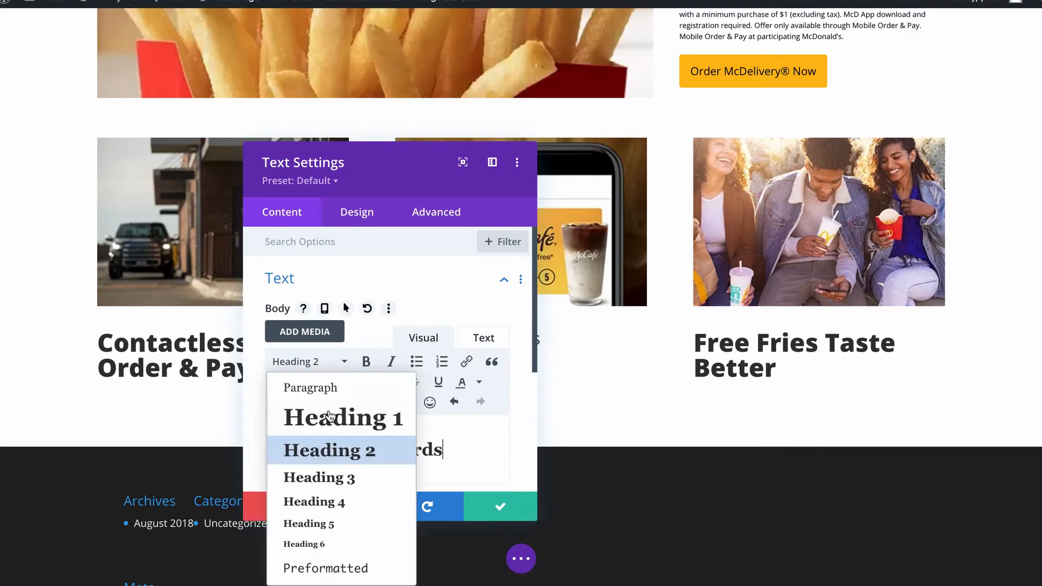
{"action": "left_click", "coordinate": [318, 477]}
{"action": "left_click", "coordinate": [500, 506]}
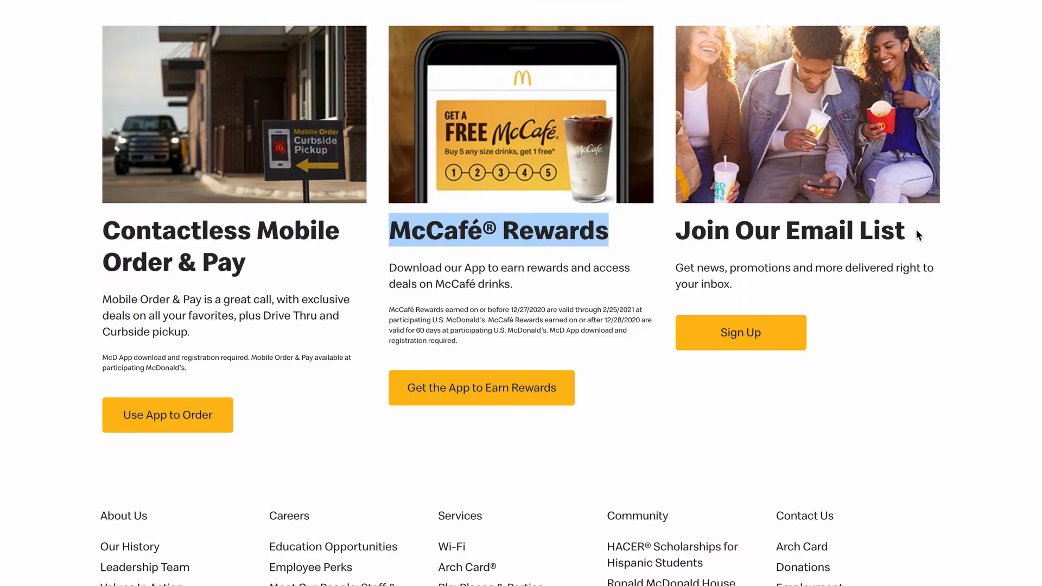
Step: Replace the third column's heading with "Join Our Email List" copied from the original page, format it as Heading 1 and save
{"action": "left_click_drag", "start_coordinate": [918, 235], "coordinate": [678, 225]}
{"action": "key", "text": "super+c"}
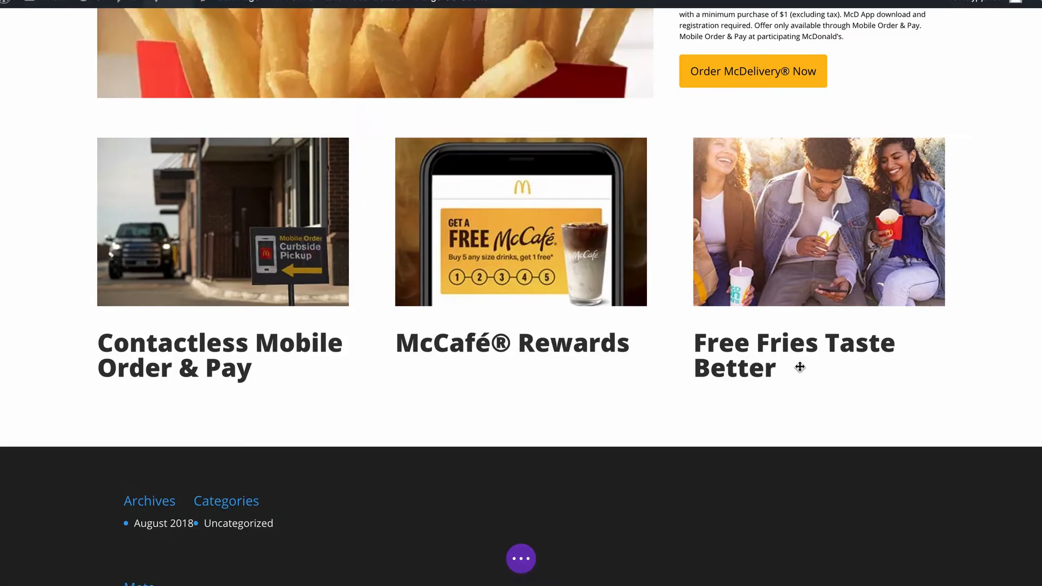
{"action": "left_click", "coordinate": [794, 339]}
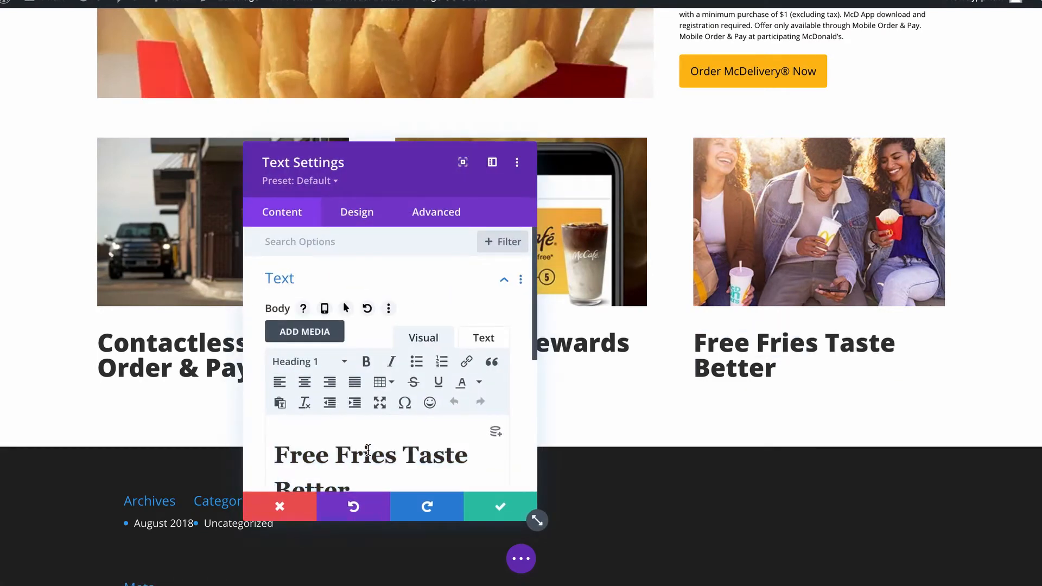
{"action": "left_click", "coordinate": [368, 450]}
{"action": "key", "text": "super+a"}
{"action": "key", "text": "super+v"}
{"action": "left_click", "coordinate": [343, 363]}
{"action": "left_click", "coordinate": [328, 420]}
{"action": "key", "text": "super+a"}
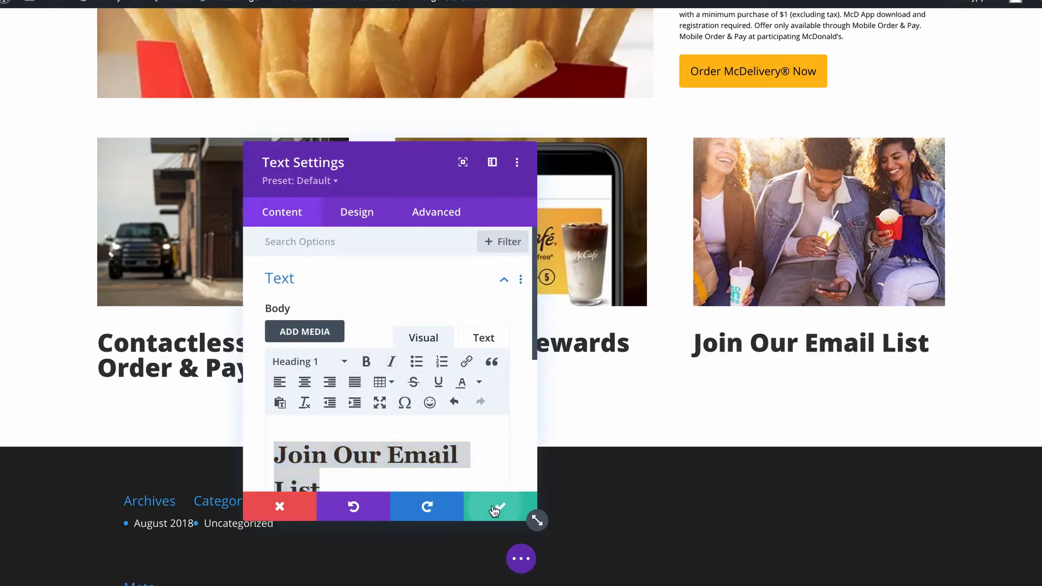
{"action": "left_click", "coordinate": [495, 510]}
Step: Add a text module below the first column's heading containing the Mobile Order & Pay description copied from the original page
{"action": "left_click", "coordinate": [222, 370]}
{"action": "type", "text": "text"}
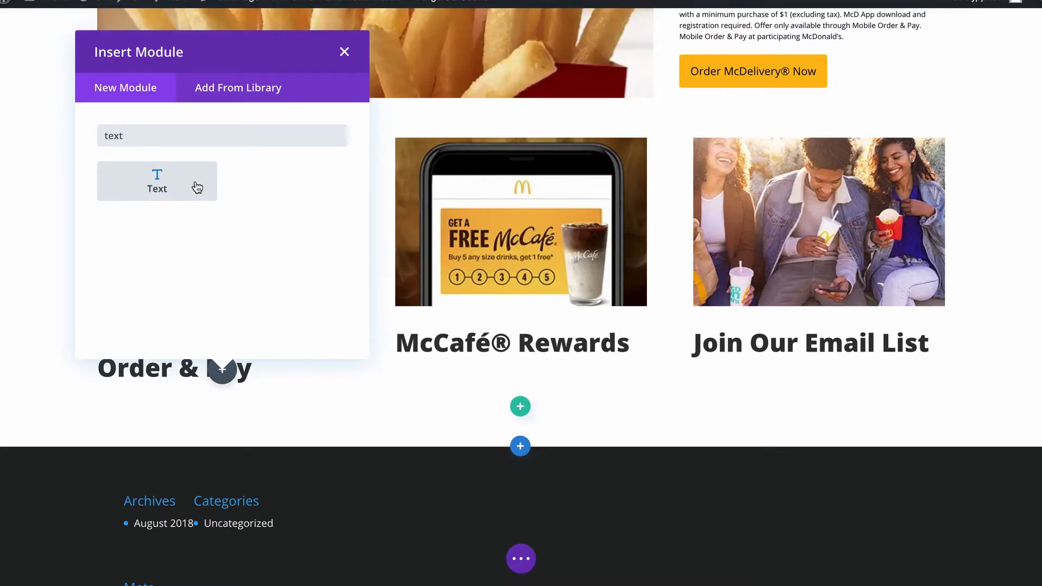
{"action": "left_click", "coordinate": [196, 188]}
{"action": "left_click", "coordinate": [272, 1]}
{"action": "left_click_drag", "start_coordinate": [239, 341], "coordinate": [106, 296]}
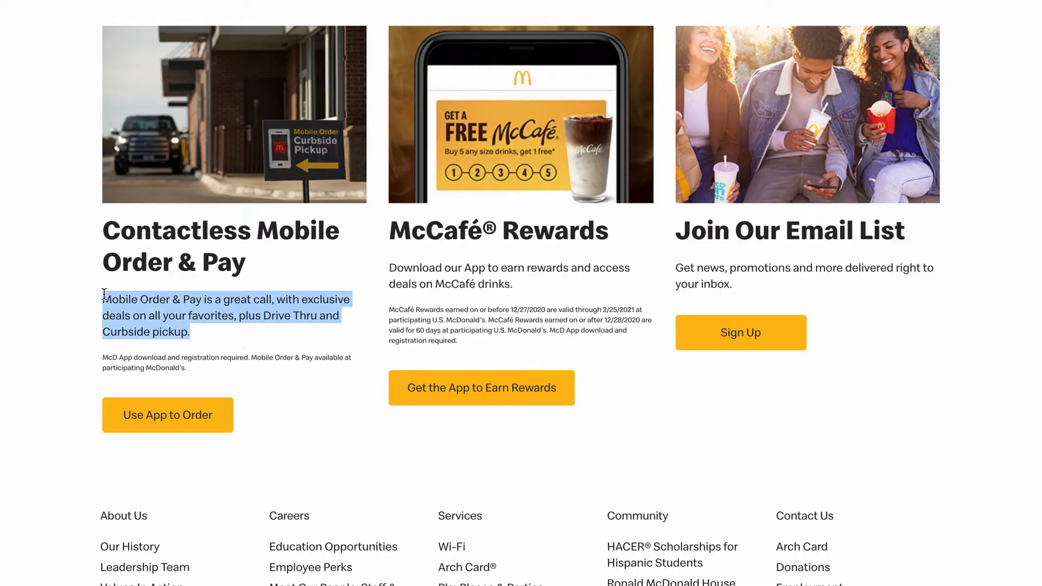
{"action": "left_click", "coordinate": [163, 1]}
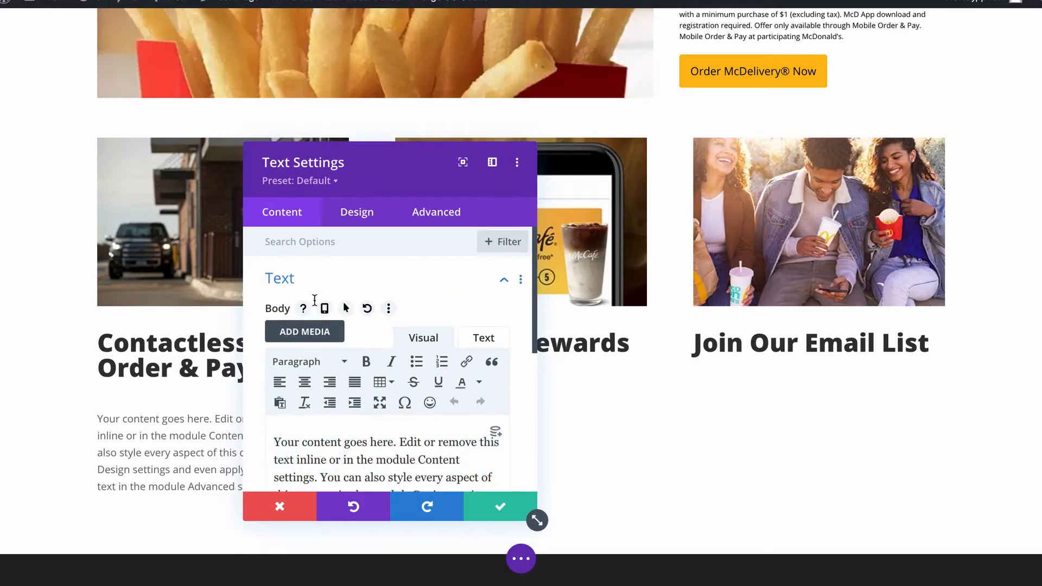
{"action": "key", "text": "super+a"}
{"action": "key", "text": "super+v"}
Step: Set the Mobile Order & Pay description's text color to black and save the module
{"action": "left_click", "coordinate": [356, 212]}
{"action": "left_click", "coordinate": [319, 280]}
{"action": "scroll", "coordinate": [382, 384], "scroll_direction": "down", "scroll_amount": 3}
{"action": "left_click", "coordinate": [320, 417]}
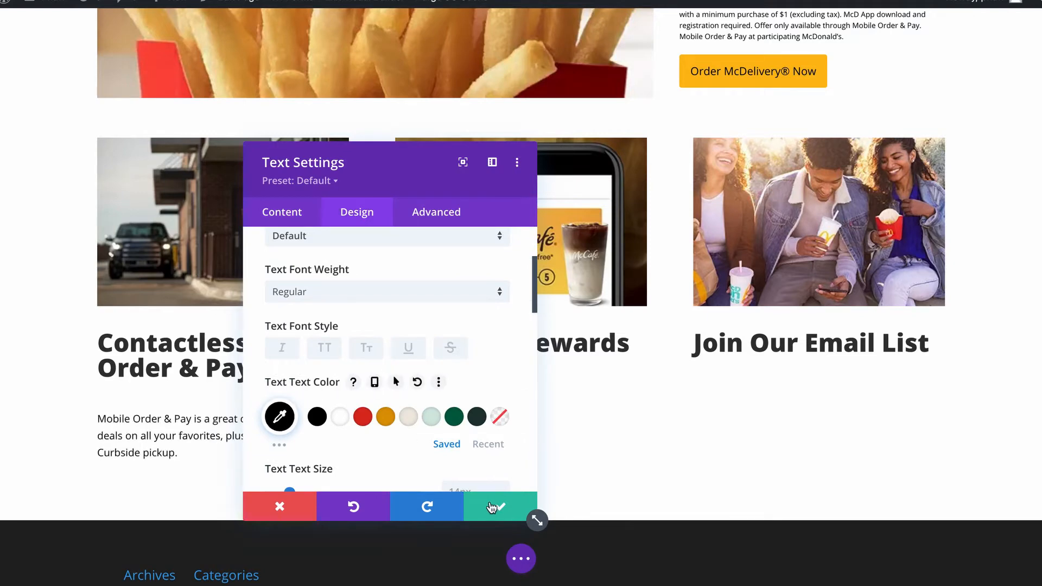
{"action": "left_click", "coordinate": [492, 506]}
Step: Add a text module below the McCafé® Rewards heading containing the "Download our App to earn rewards" description from the original page
{"action": "left_click", "coordinate": [520, 369]}
{"action": "type", "text": "text"}
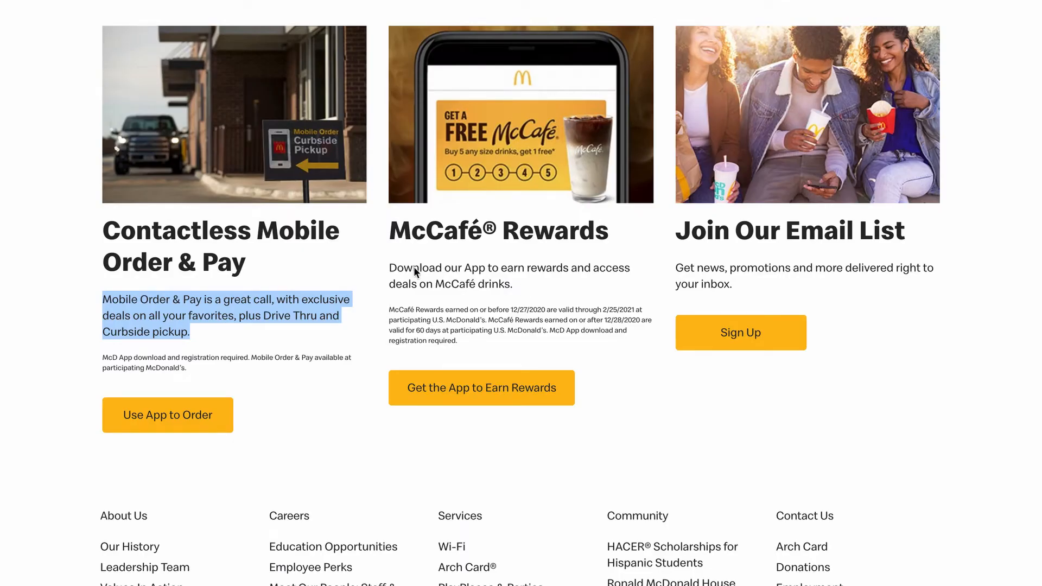
{"action": "triple_click", "coordinate": [390, 262]}
{"action": "key", "text": "ctrl+c"}
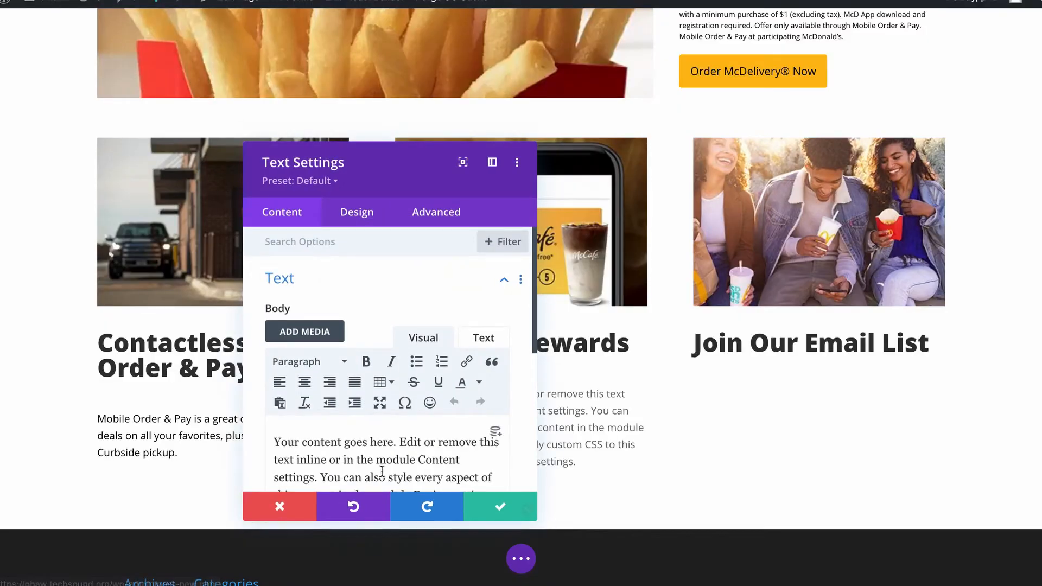
{"action": "key", "text": "ctrl+a"}
{"action": "key", "text": "ctrl+v"}
Step: Set the McCafé description's text color to black and save the module
{"action": "left_click", "coordinate": [356, 211]}
{"action": "left_click", "coordinate": [347, 285]}
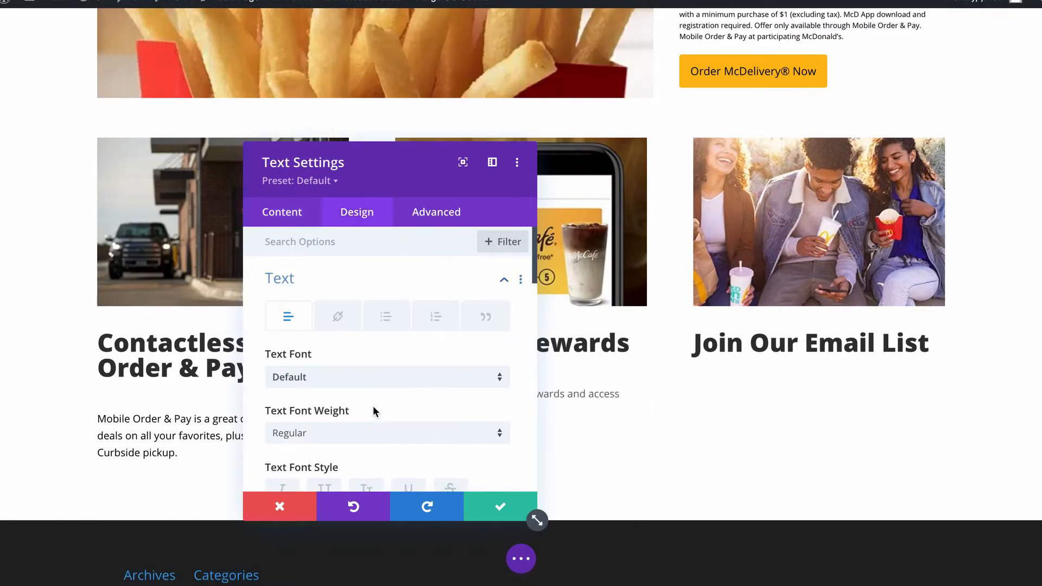
{"action": "scroll", "coordinate": [358, 415], "scroll_direction": "down", "scroll_amount": 3}
{"action": "left_click", "coordinate": [317, 420]}
{"action": "left_click", "coordinate": [500, 507]}
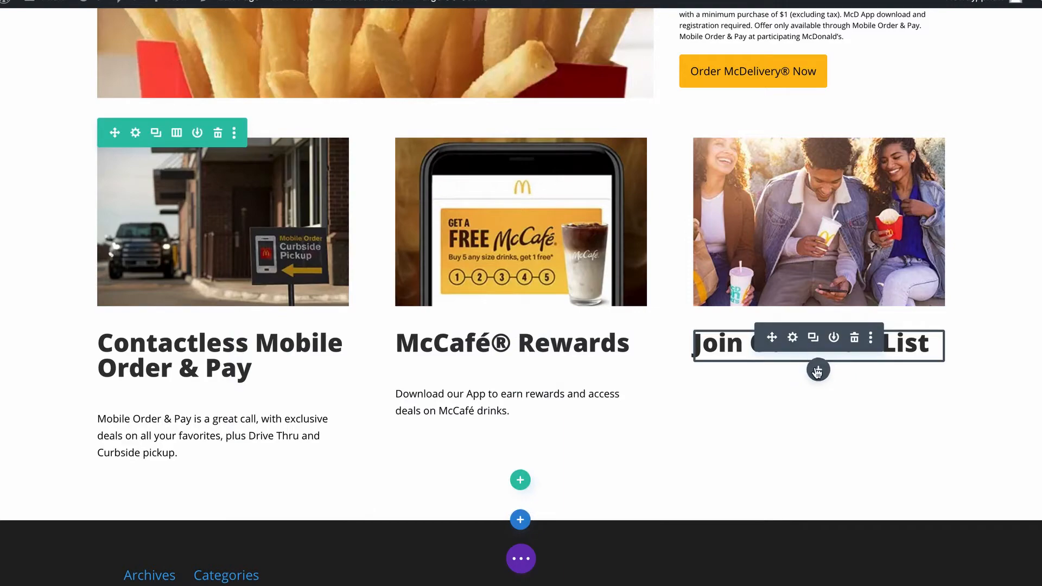
Step: Add a text module below "Join Our Email List" containing the "Get news, promotions and more" description from the original page, and save it
{"action": "left_click", "coordinate": [818, 370]}
{"action": "type", "text": "text"}
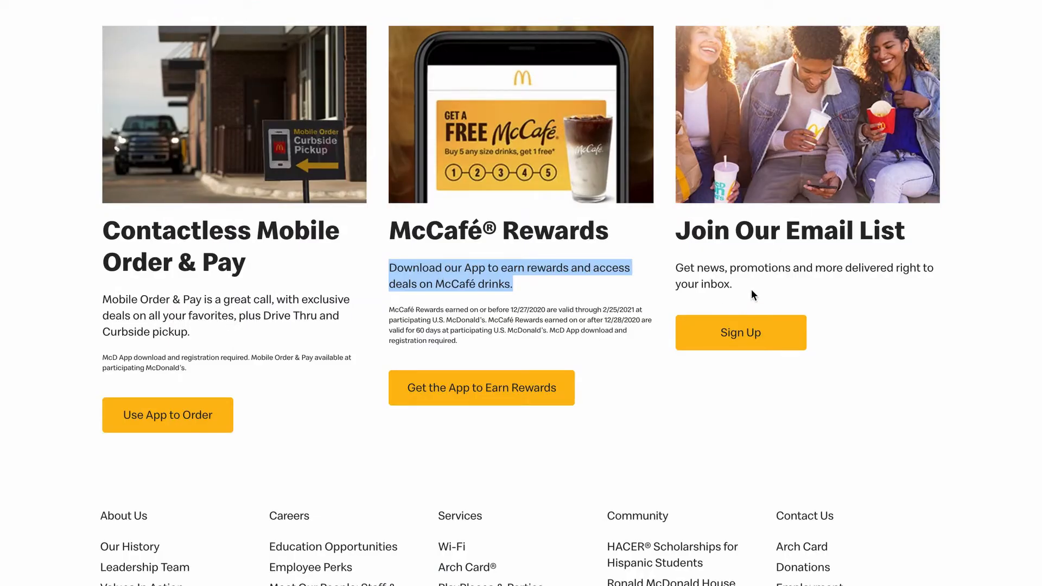
{"action": "left_click_drag", "start_coordinate": [753, 295], "coordinate": [676, 270]}
{"action": "key", "text": "ctrl+c"}
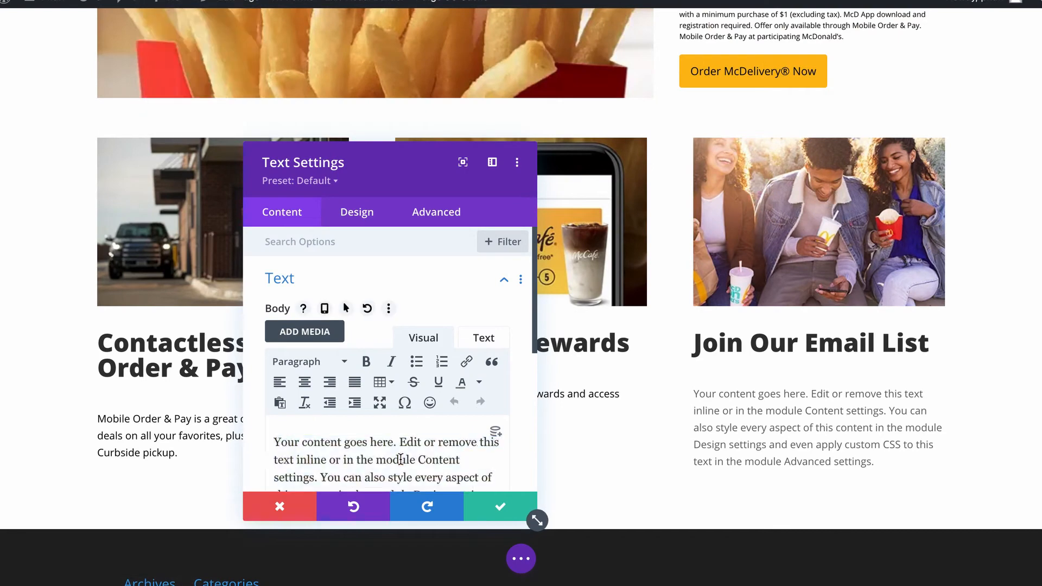
{"action": "key", "text": "ctrl+a"}
{"action": "key", "text": "ctrl+v"}
{"action": "left_click", "coordinate": [500, 506]}
Step: Add a text module below the Mobile Order & Pay description containing the McD App download fine print from the original page
{"action": "scroll", "coordinate": [419, 456], "scroll_direction": "down", "scroll_amount": 2}
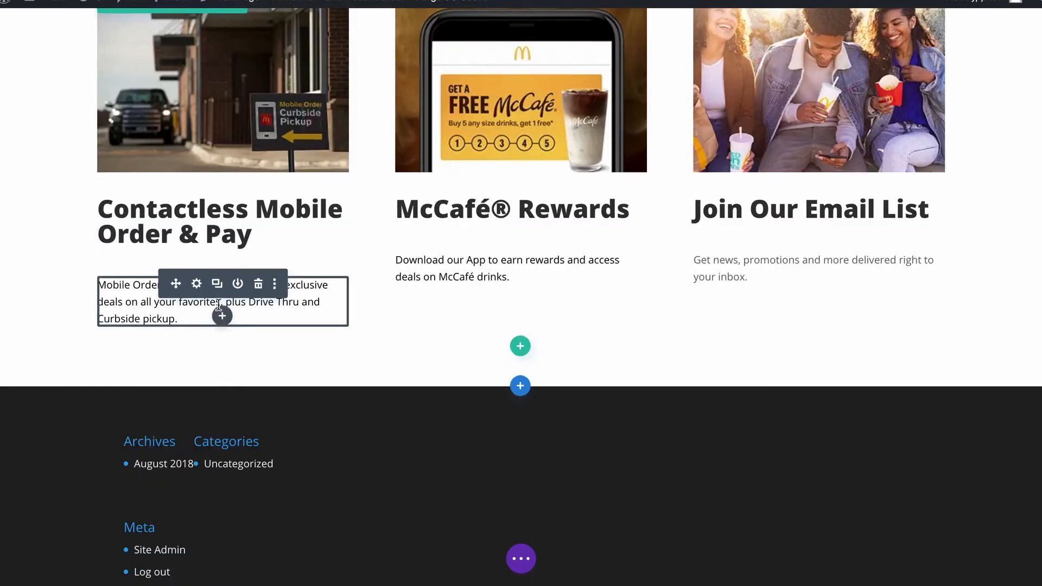
{"action": "left_click", "coordinate": [223, 315]}
{"action": "type", "text": "text"}
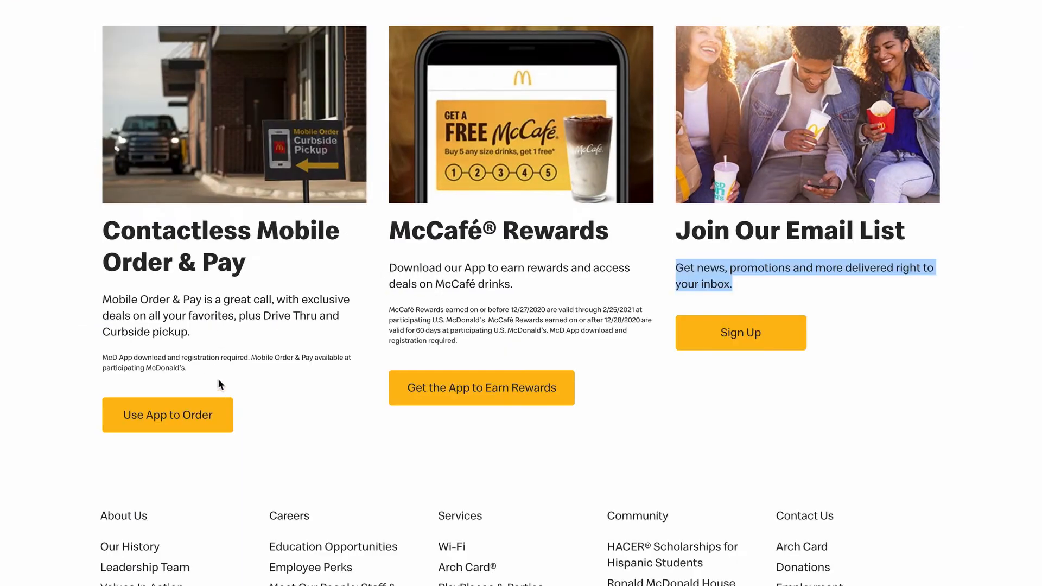
{"action": "left_click_drag", "start_coordinate": [219, 385], "coordinate": [103, 356]}
{"action": "key", "text": "ctrl+c"}
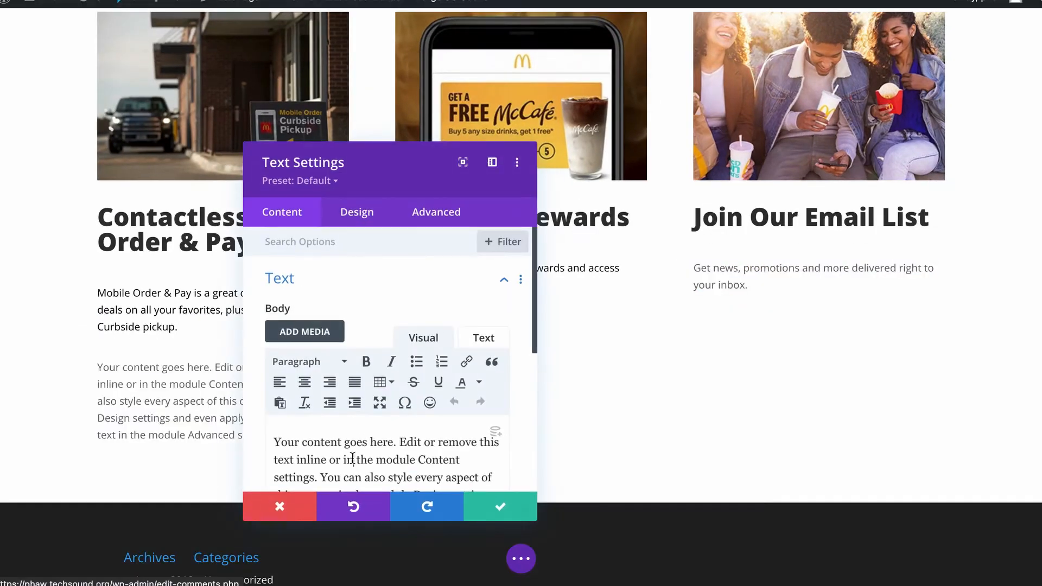
{"action": "key", "text": "ctrl+a"}
{"action": "key", "text": "ctrl+v"}
Step: Make the first column's fine print black at 10px, reduce its line height and save the module
{"action": "left_click", "coordinate": [354, 213]}
{"action": "scroll", "coordinate": [421, 390], "scroll_direction": "down", "scroll_amount": 3}
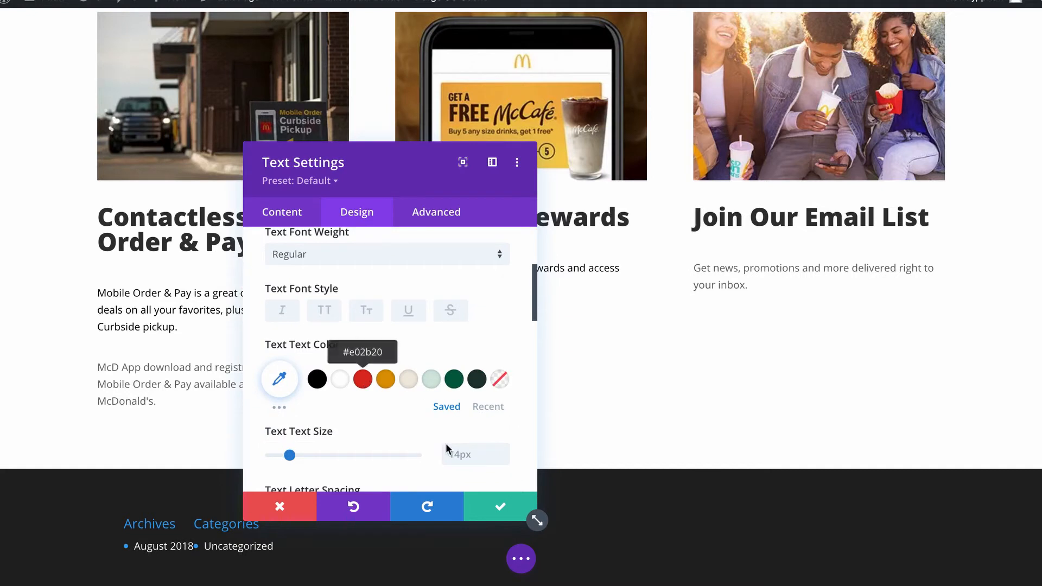
{"action": "type", "text": "10"}
{"action": "scroll", "coordinate": [466, 455], "scroll_direction": "down", "scroll_amount": 3}
{"action": "scroll", "coordinate": [478, 380], "scroll_direction": "up", "scroll_amount": 1}
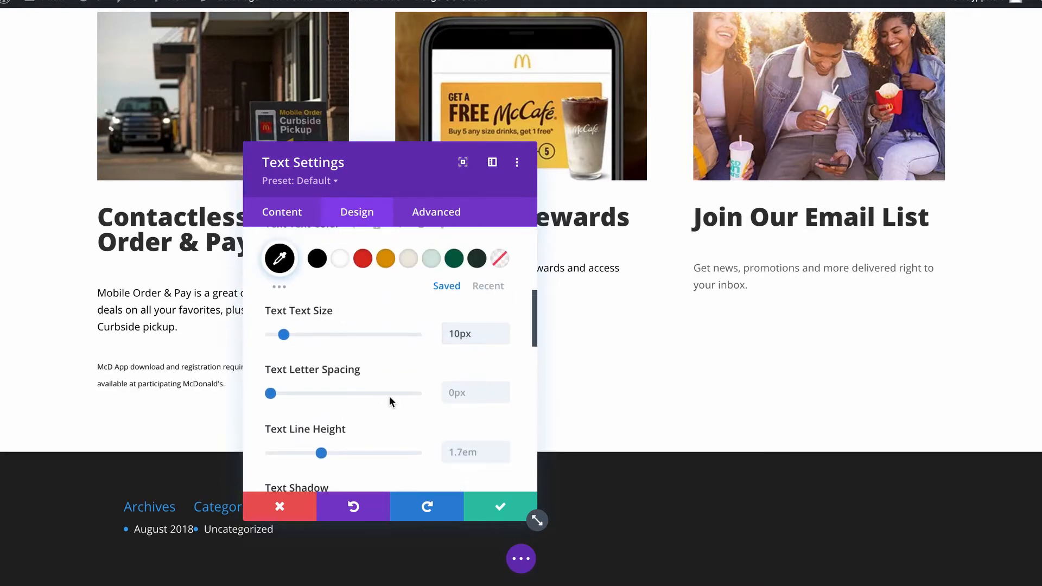
{"action": "scroll", "coordinate": [500, 312], "scroll_direction": "down", "scroll_amount": 3}
{"action": "left_click", "coordinate": [500, 310]}
{"action": "left_click", "coordinate": [501, 309]}
{"action": "left_click", "coordinate": [492, 503]}
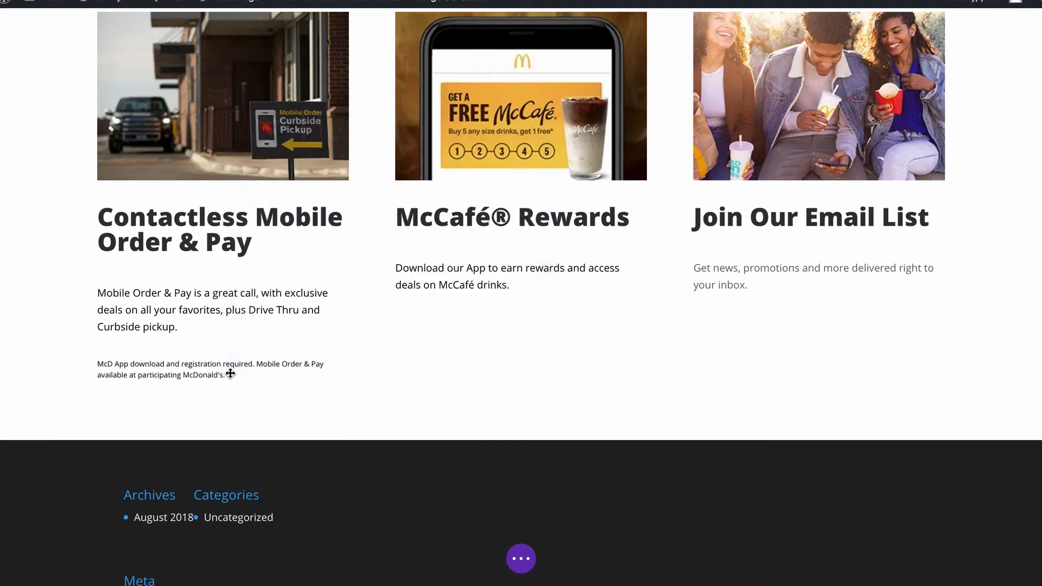
Step: Duplicate the fine print into the McCafé column and replace the copy's text with the McCafé Rewards terms from the original page
{"action": "left_click", "coordinate": [217, 366]}
{"action": "left_click_drag", "start_coordinate": [178, 411], "coordinate": [508, 310]}
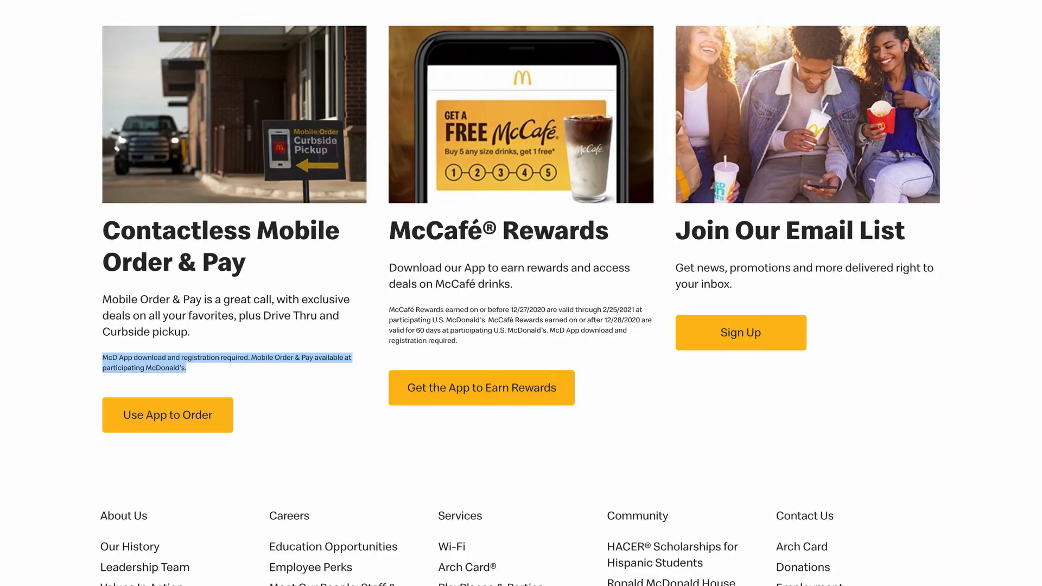
{"action": "left_click_drag", "start_coordinate": [485, 349], "coordinate": [390, 309]}
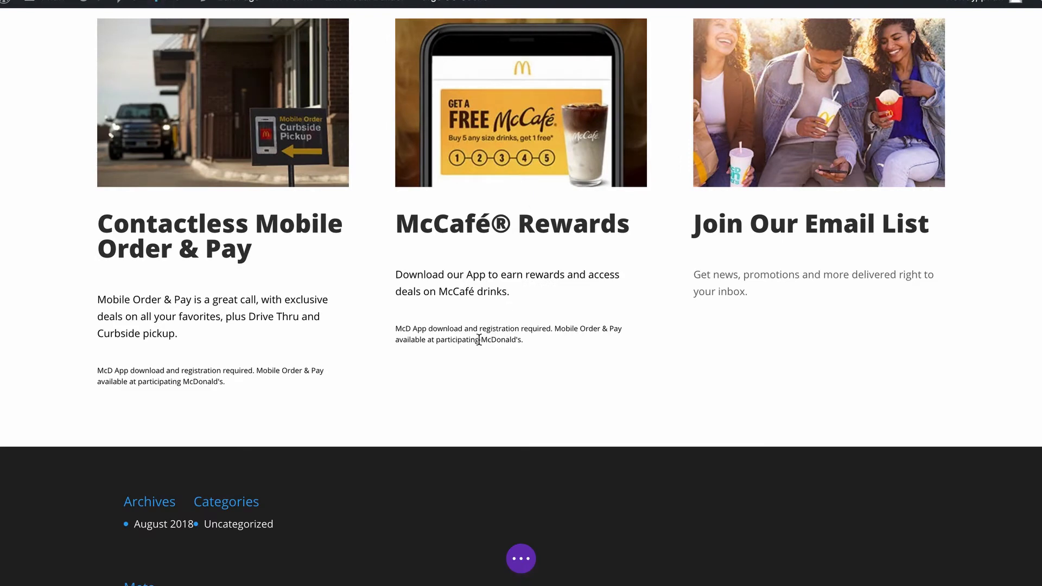
{"action": "left_click", "coordinate": [496, 328]}
{"action": "triple_click", "coordinate": [353, 458]}
{"action": "key", "text": "ctrl+v"}
{"action": "left_click", "coordinate": [500, 506]}
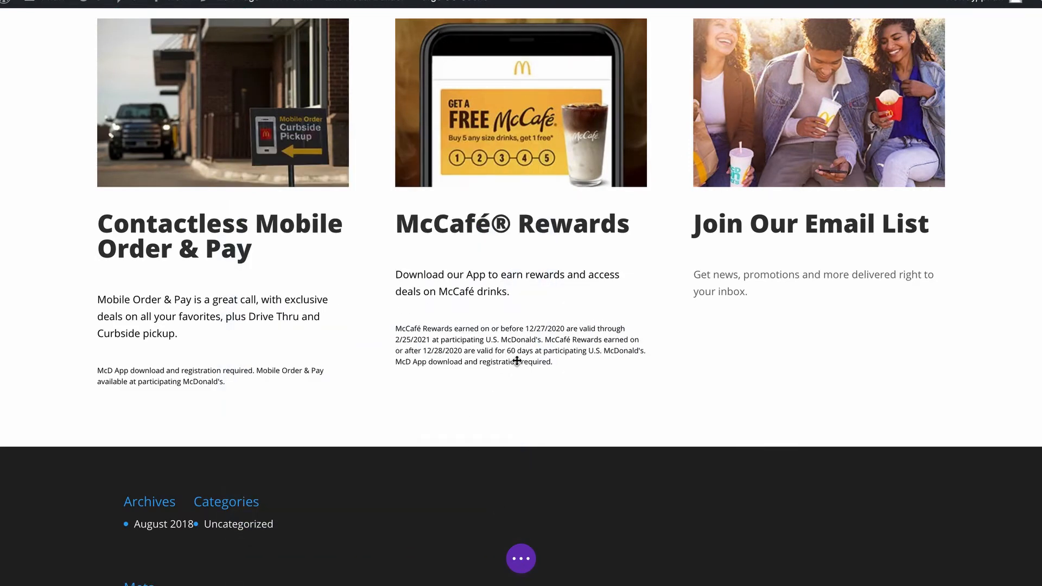
Step: Duplicate the fries row's yellow button and move the copy below the first column's fine print
{"action": "scroll", "coordinate": [756, 211], "scroll_direction": "up", "scroll_amount": 5}
{"action": "left_click", "coordinate": [808, 195]}
{"action": "left_click_drag", "start_coordinate": [766, 242], "coordinate": [239, 496]}
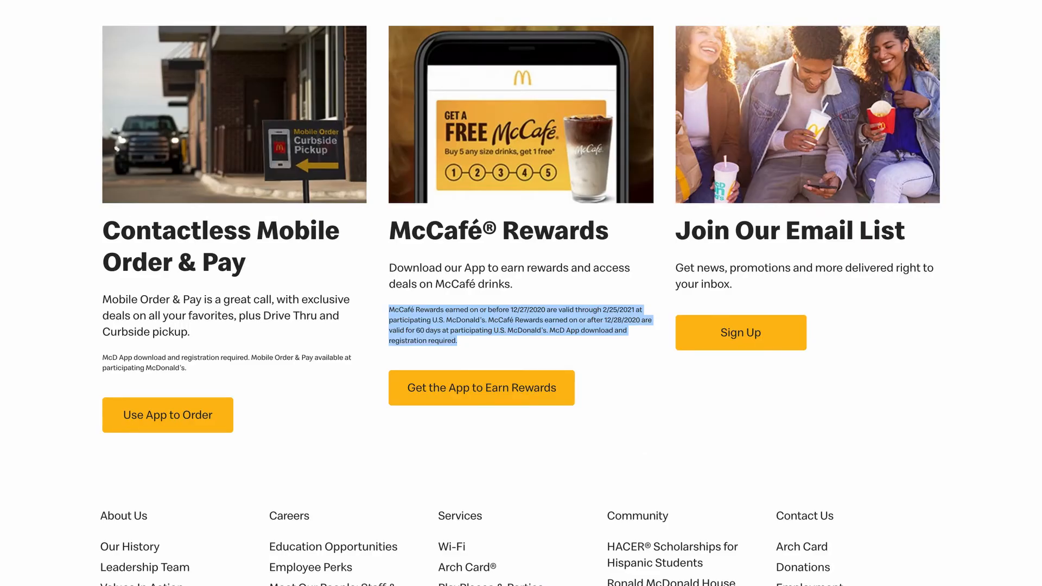
Step: Change the text of the yellow button below the first column's fine print to "Use App to Order" and save it
{"action": "left_click", "coordinate": [269, 427]}
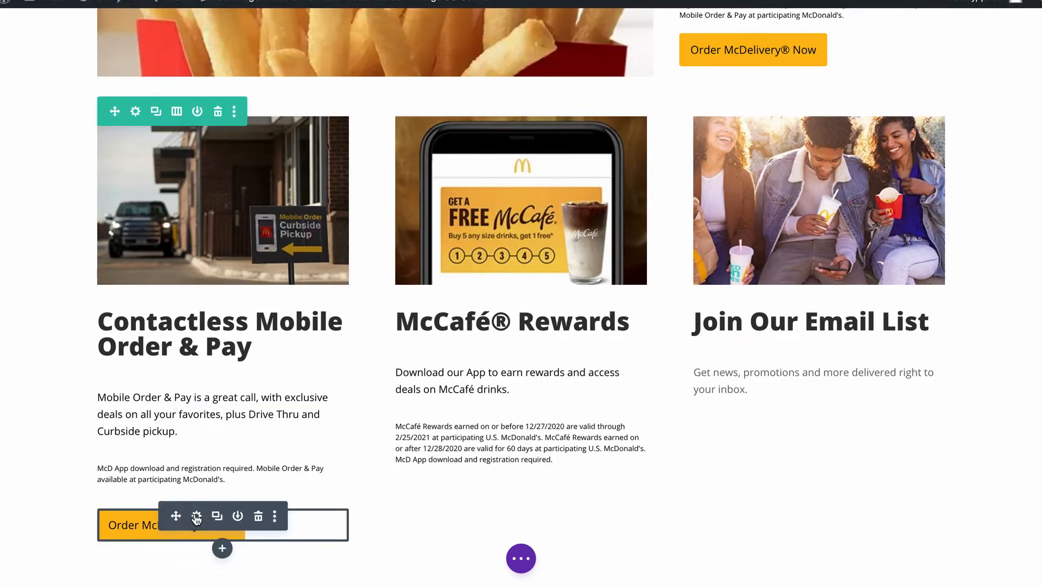
{"action": "left_click", "coordinate": [192, 516]}
{"action": "left_click", "coordinate": [398, 332]}
{"action": "key", "text": "ctrl+a"}
{"action": "type", "text": "Use App to Order"}
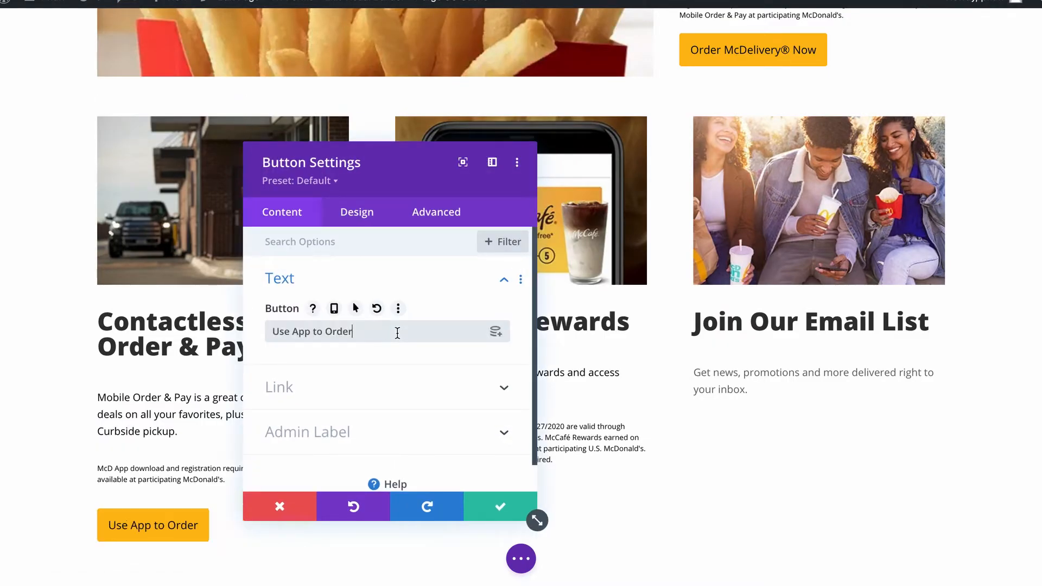
{"action": "left_click", "coordinate": [482, 508]}
Step: Duplicate the Use App to Order button into the McCafé Rewards column and duplicate it again into the Join Our Email List column
{"action": "left_click", "coordinate": [217, 517]}
{"action": "scroll", "coordinate": [219, 518], "scroll_direction": "down", "scroll_amount": 2}
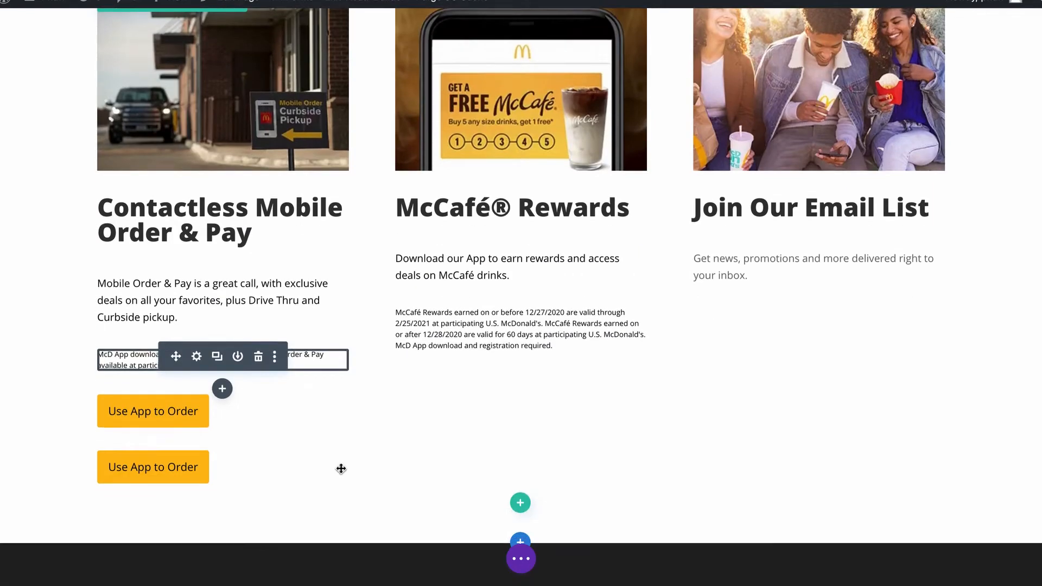
{"action": "left_click_drag", "start_coordinate": [177, 457], "coordinate": [517, 359]}
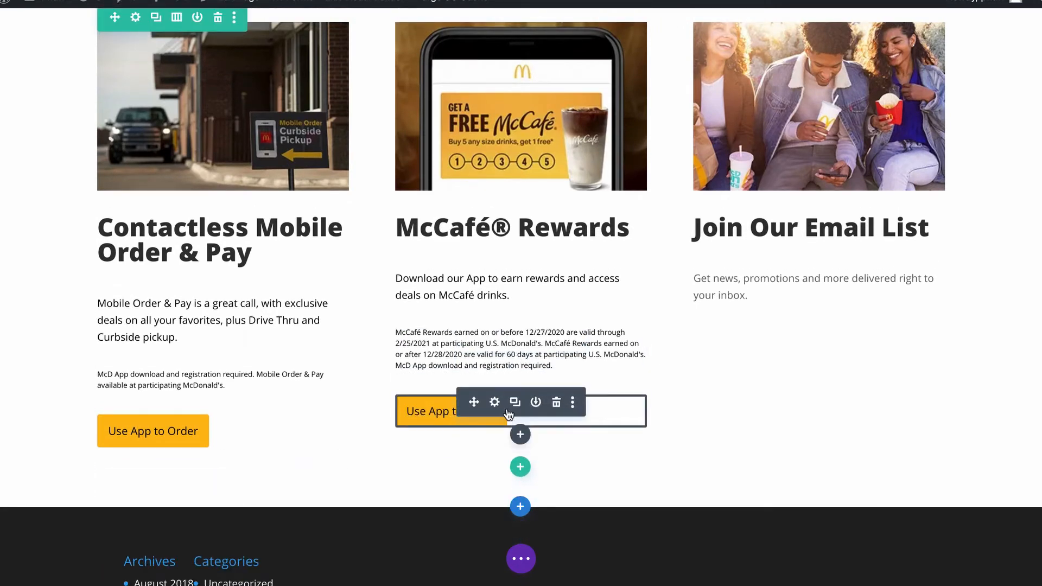
{"action": "left_click", "coordinate": [515, 403]}
{"action": "left_click_drag", "start_coordinate": [475, 457], "coordinate": [767, 326]}
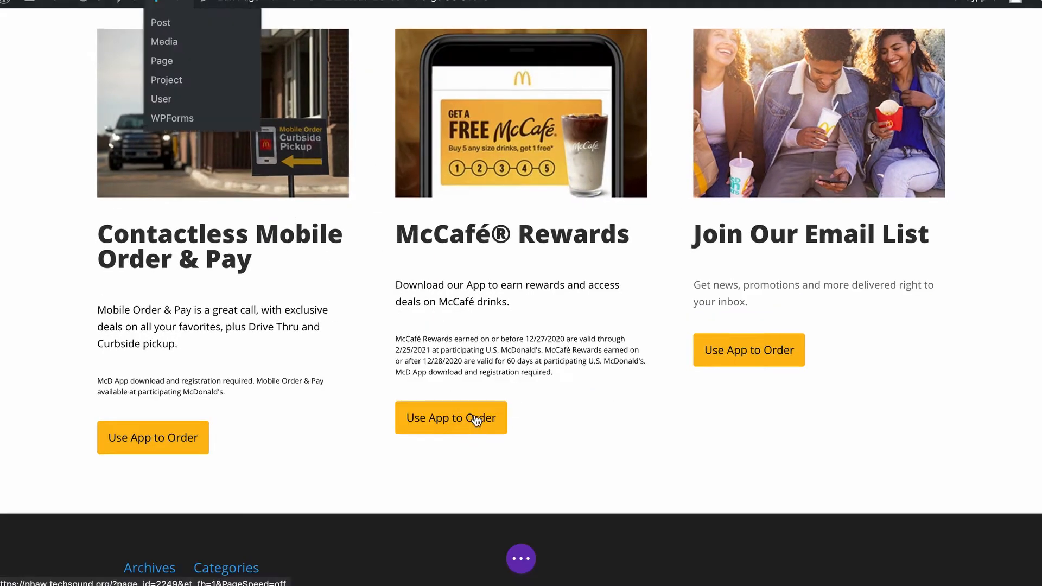
Step: Set the McCafé column's button text to "Get the App to Earn Rewards" and the email list column's button text to "Sign Up"
{"action": "left_click", "coordinate": [494, 410]}
{"action": "left_click", "coordinate": [442, 334]}
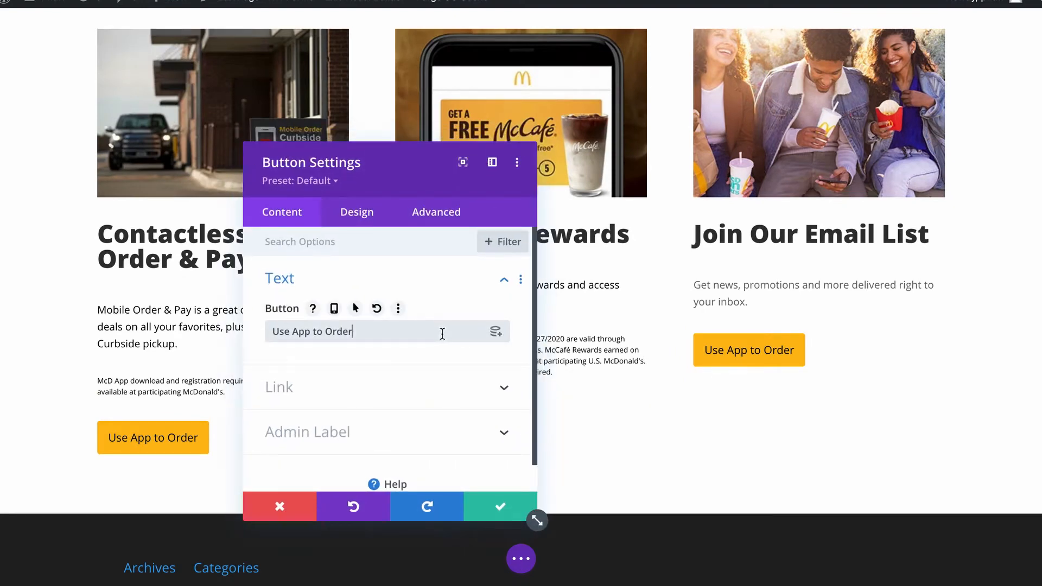
{"action": "left_click", "coordinate": [496, 504]}
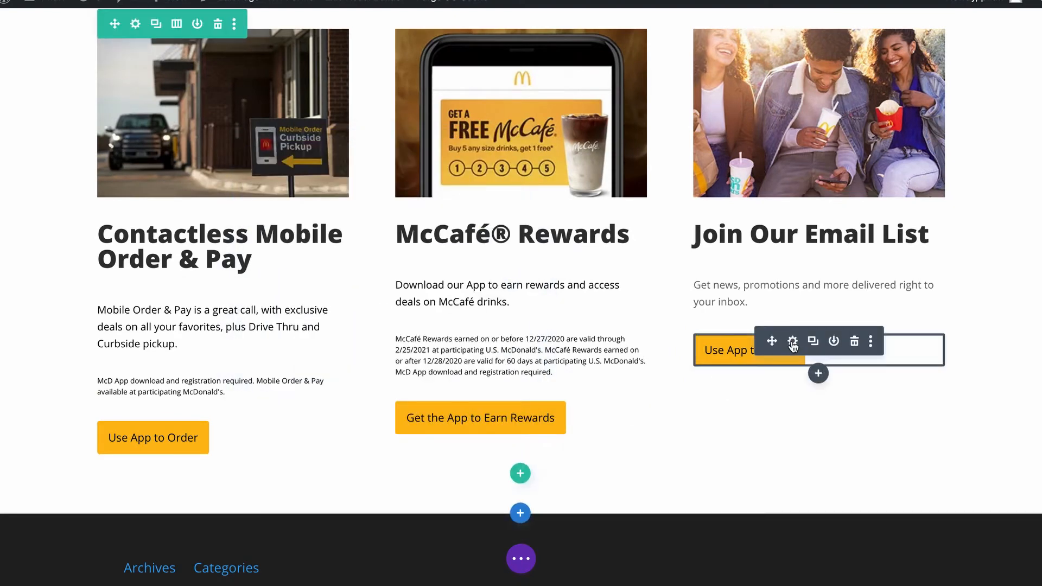
{"action": "left_click", "coordinate": [792, 341]}
{"action": "triple_click", "coordinate": [407, 331]}
{"action": "type", "text": "Sign Up"}
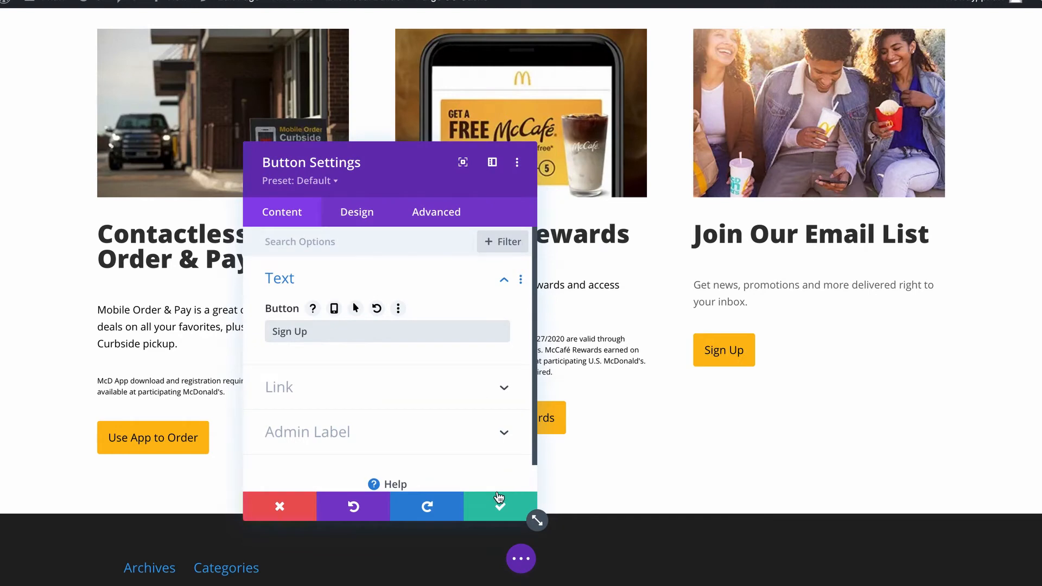
{"action": "left_click", "coordinate": [498, 498]}
Step: Add a regular section below the cards with a five-column row and insert a Text module in its first column
{"action": "mouse_move", "coordinate": [472, 421]}
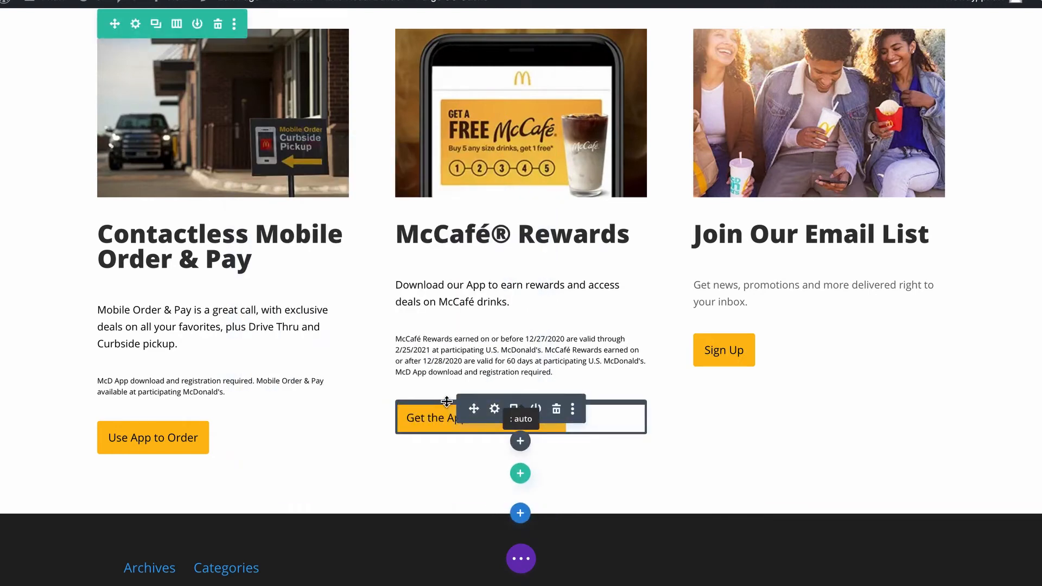
{"action": "scroll", "coordinate": [446, 401], "scroll_direction": "down", "scroll_amount": 2}
{"action": "left_click", "coordinate": [520, 381]}
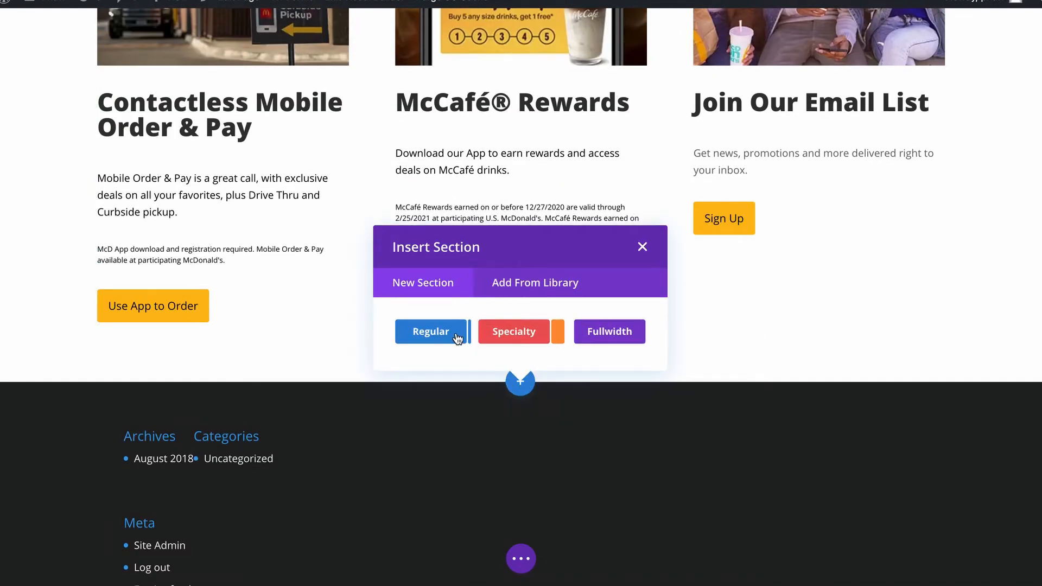
{"action": "left_click", "coordinate": [457, 335]}
{"action": "left_click", "coordinate": [524, 204]}
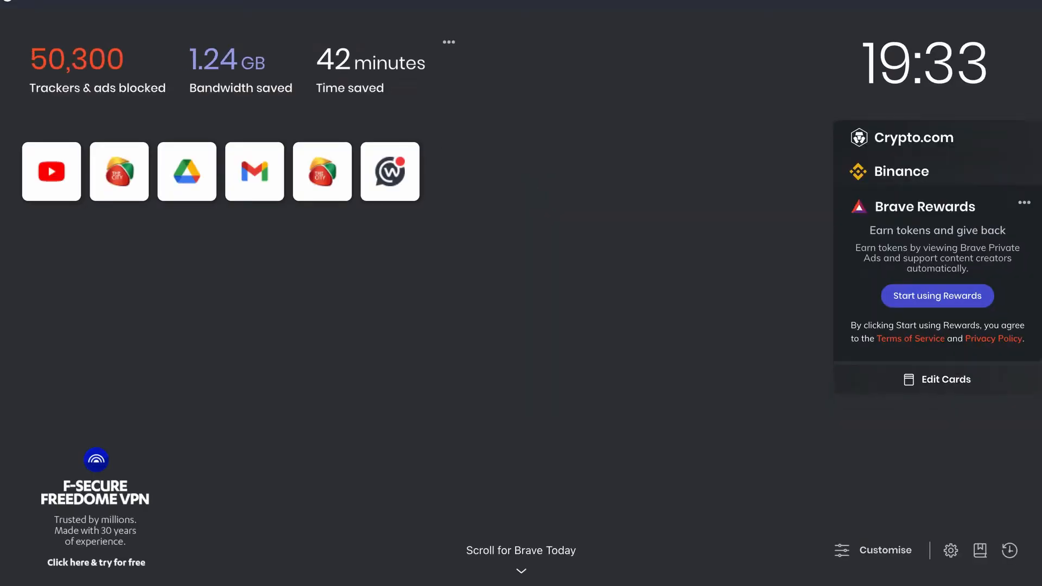
{"action": "type", "text": "te"}
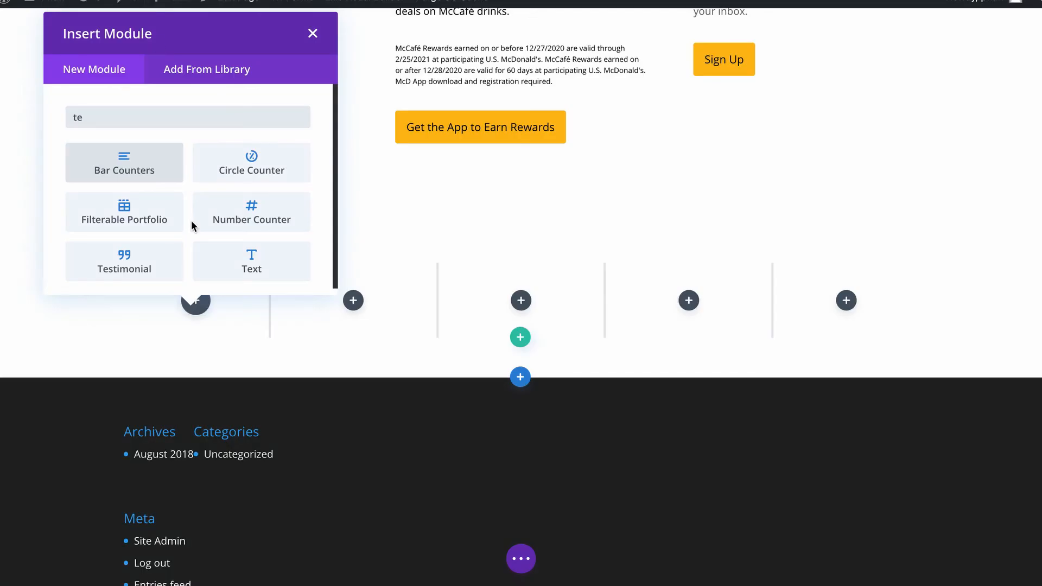
{"action": "type", "text": "xt"}
{"action": "left_click", "coordinate": [135, 173]}
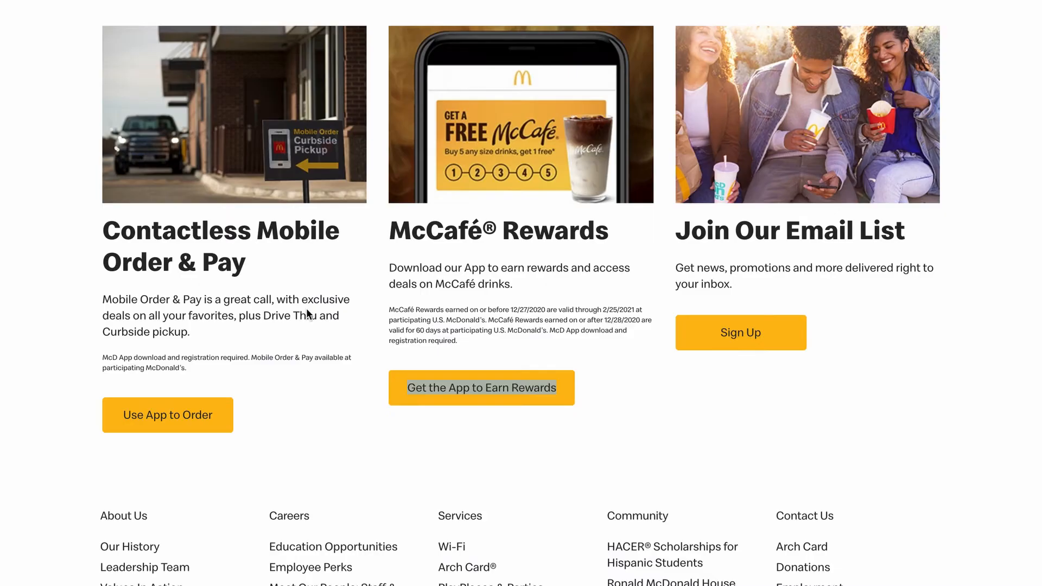
Step: Replace the new text module's placeholder with the About Us heading and link list copied from the original page's footer
{"action": "scroll", "coordinate": [307, 308], "scroll_direction": "down", "scroll_amount": 4}
{"action": "left_click_drag", "start_coordinate": [222, 516], "coordinate": [101, 310]}
{"action": "key", "text": "ctrl+c"}
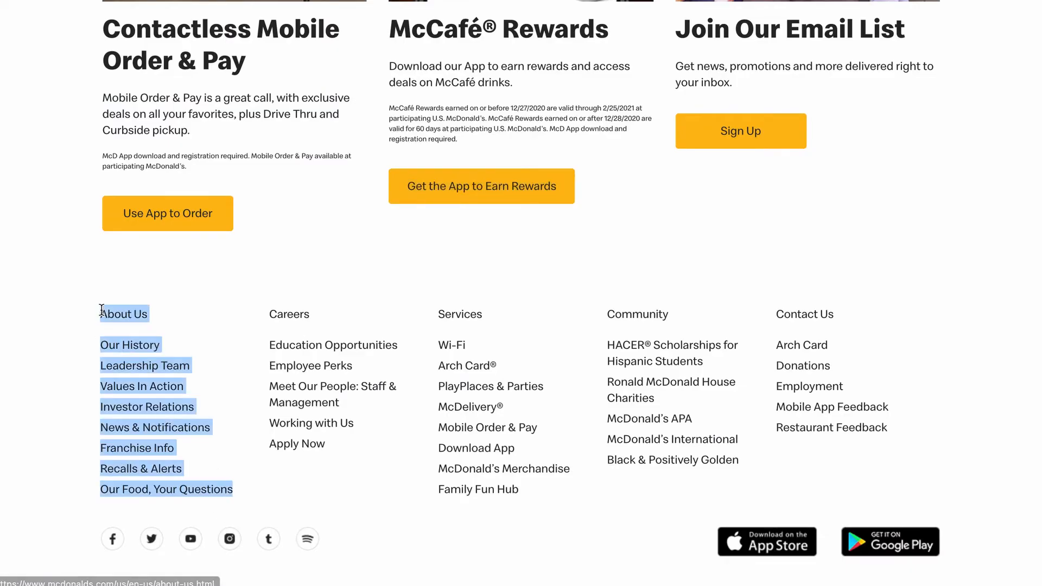
{"action": "key", "text": "ctrl+a"}
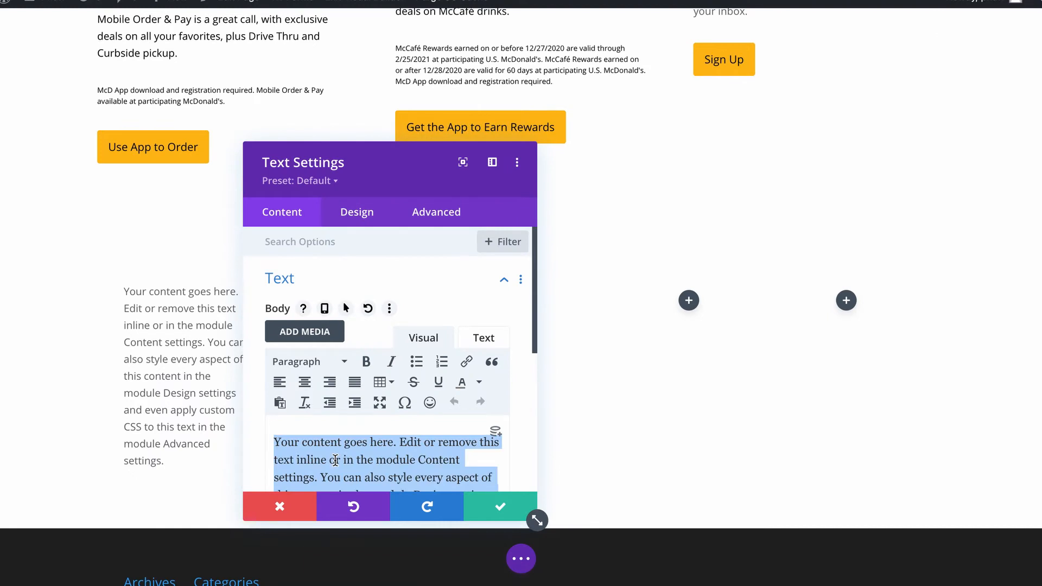
{"action": "key", "text": "ctrl+v"}
Step: Try to format the About Us heading as Paragraph and remove the bullets from the links below it
{"action": "left_click_drag", "start_coordinate": [274, 451], "coordinate": [368, 486]}
{"action": "left_click", "coordinate": [347, 362]}
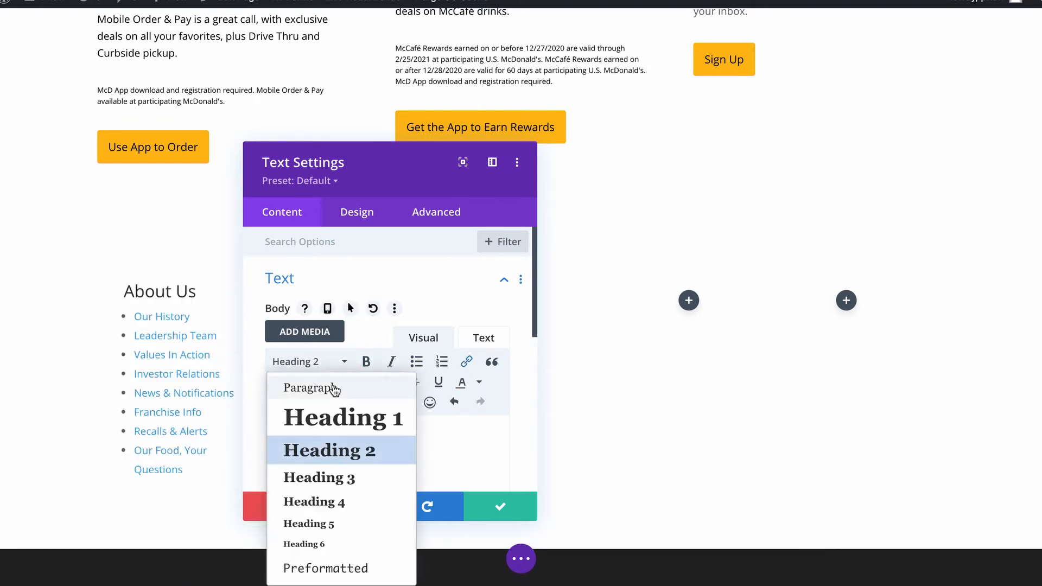
{"action": "left_click", "coordinate": [300, 389]}
{"action": "left_click", "coordinate": [396, 431]}
{"action": "scroll", "coordinate": [418, 450], "scroll_direction": "down", "scroll_amount": 5}
{"action": "left_click_drag", "start_coordinate": [442, 461], "coordinate": [247, 460]}
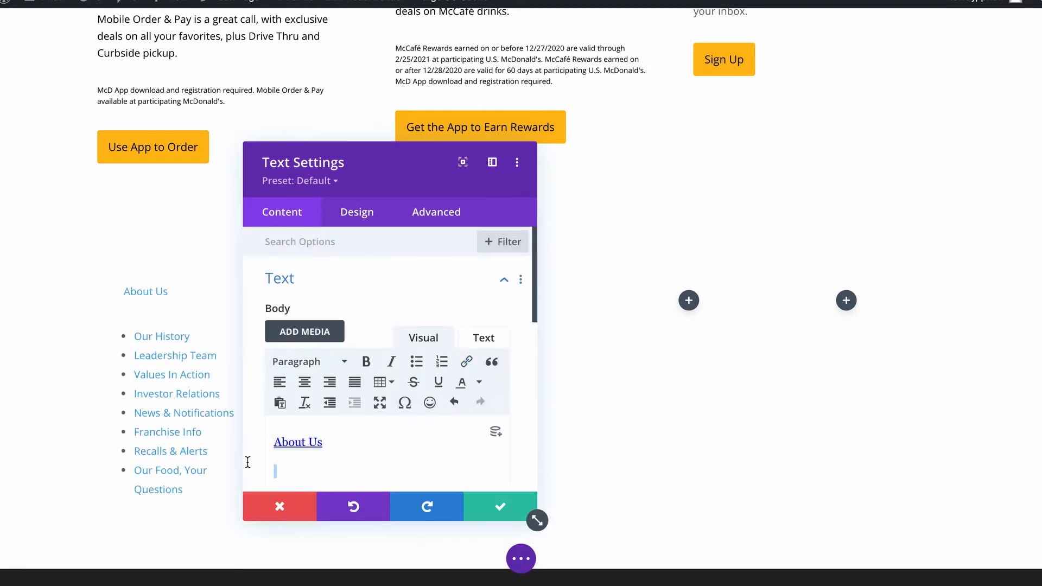
{"action": "left_click", "coordinate": [418, 365]}
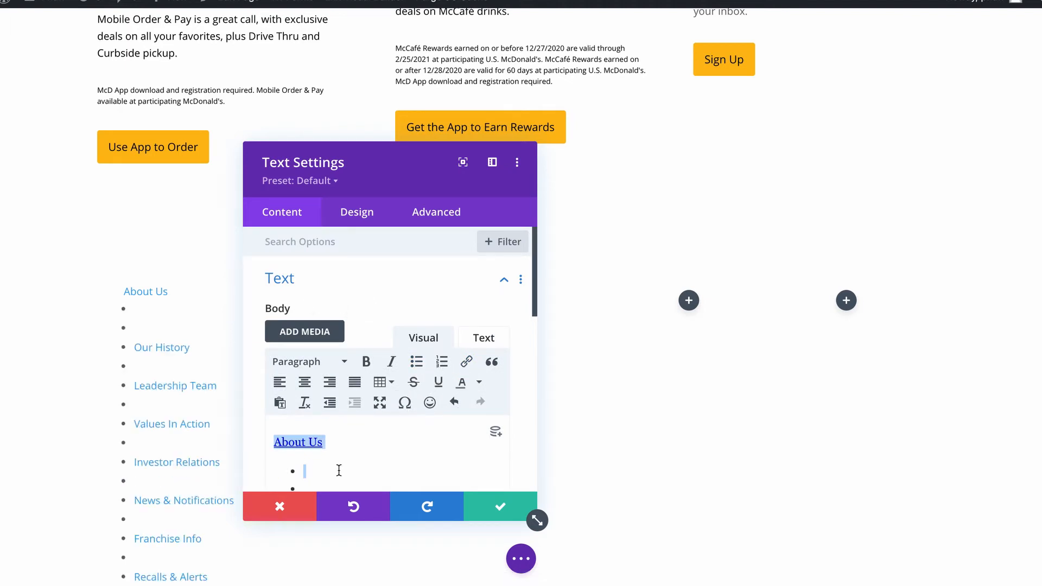
Step: Remove the hyperlinks and bullet formatting from all of the pasted About Us text
{"action": "key", "text": "super+a"}
{"action": "key", "text": "ctrl+c"}
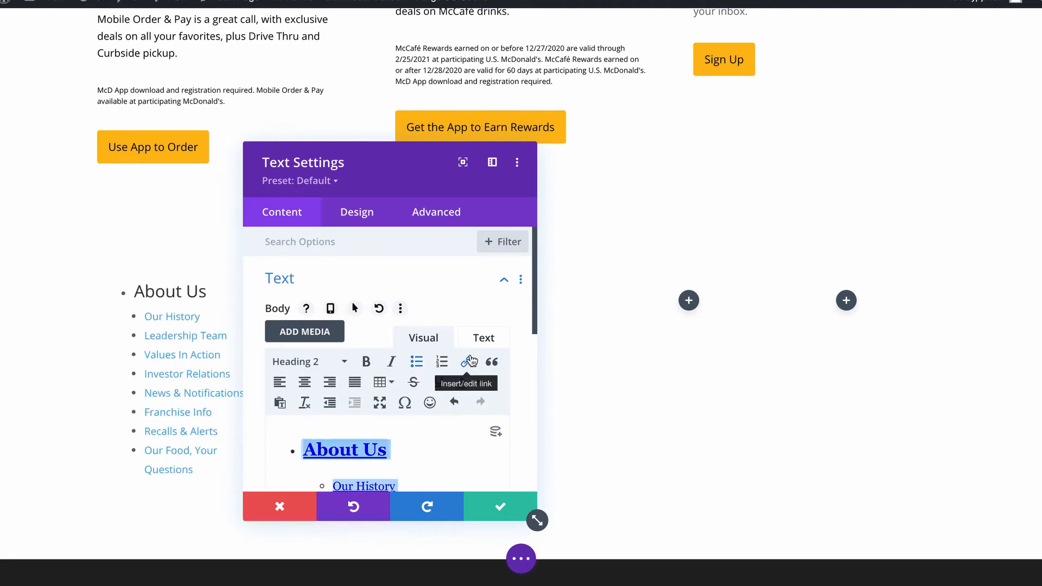
{"action": "left_click", "coordinate": [468, 362]}
{"action": "left_click", "coordinate": [499, 260]}
{"action": "key", "text": "super+a"}
{"action": "key", "text": "BackSpace"}
{"action": "left_click", "coordinate": [583, 367]}
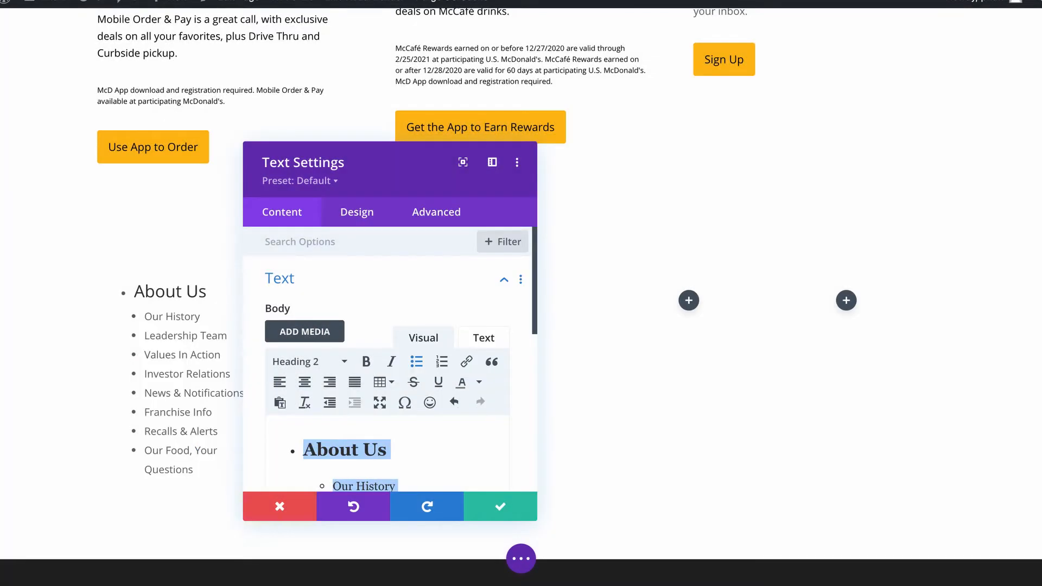
{"action": "left_click", "coordinate": [416, 367]}
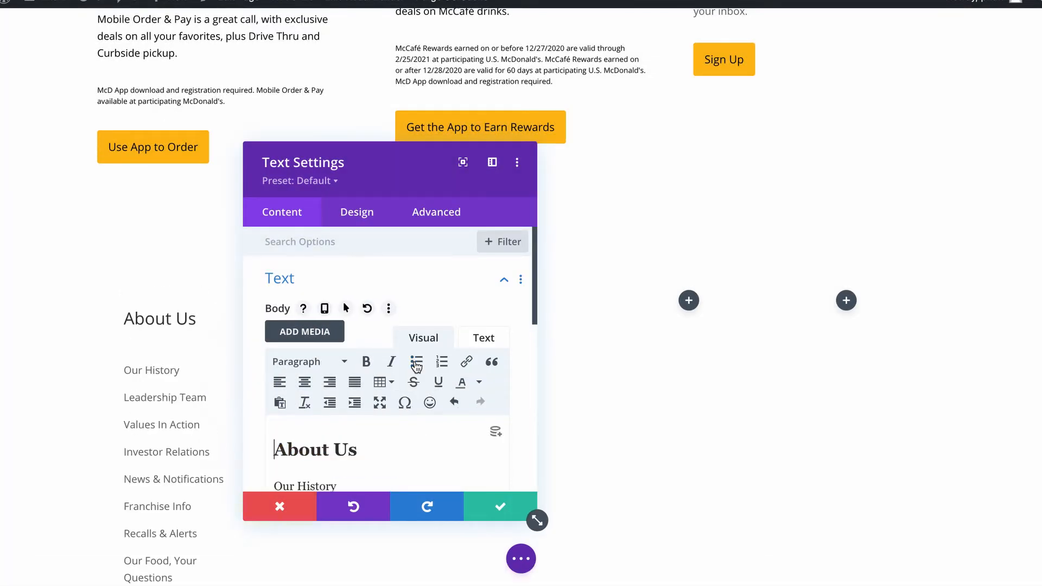
Step: Change the About Us heading from Heading 2 to Paragraph format
{"action": "scroll", "coordinate": [366, 428], "scroll_direction": "down", "scroll_amount": 1}
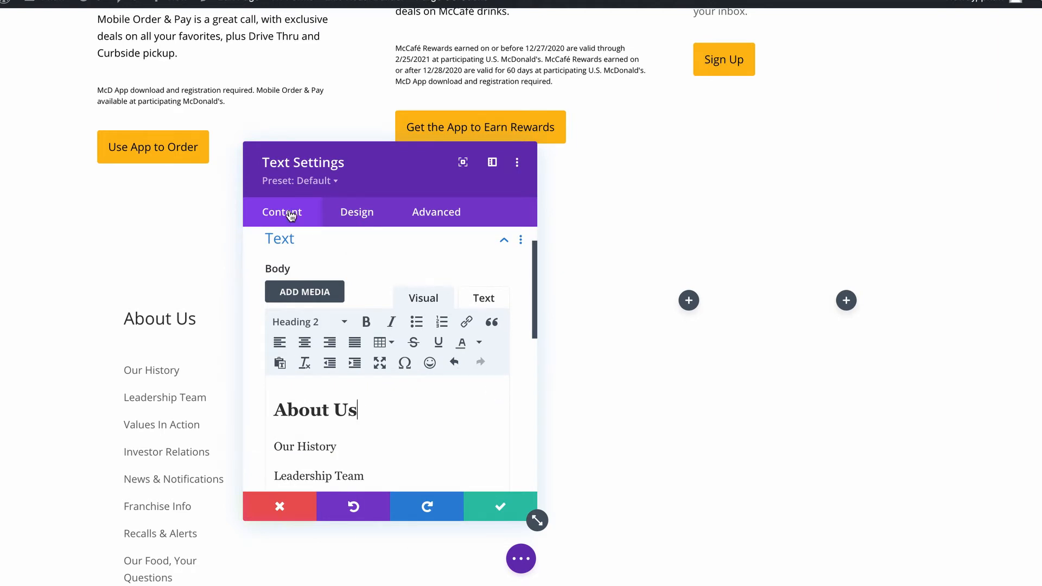
{"action": "left_click_drag", "start_coordinate": [357, 413], "coordinate": [274, 411]}
{"action": "left_click", "coordinate": [306, 322]}
{"action": "left_click", "coordinate": [322, 350]}
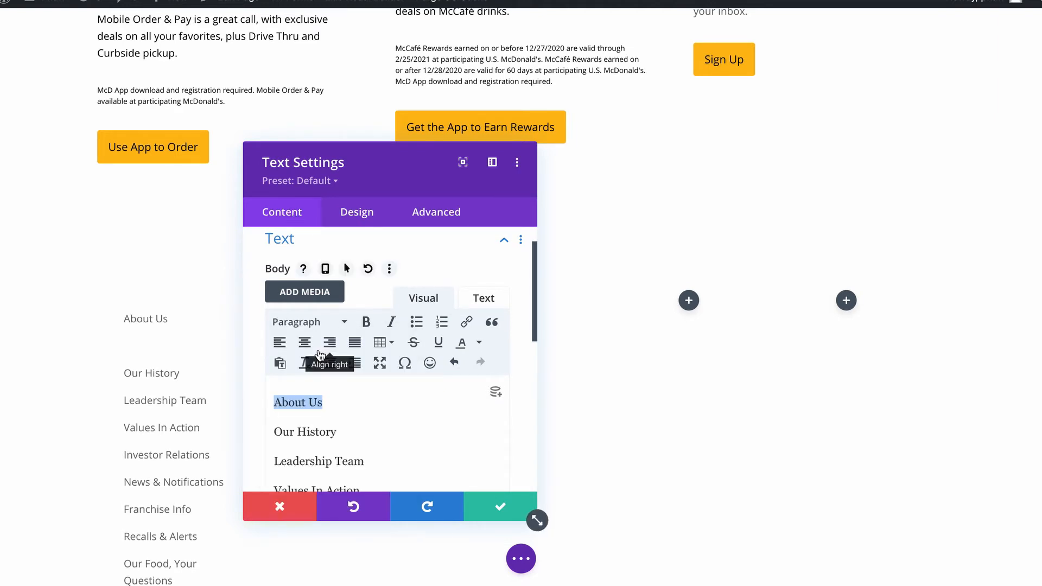
Step: Try to adjust the line breaks between About Us and Our History, undo the edits and reselect the list
{"action": "key", "text": "Return"}
{"action": "key", "text": "BackSpace"}
{"action": "key", "text": "BackSpace"}
{"action": "key", "text": "Return"}
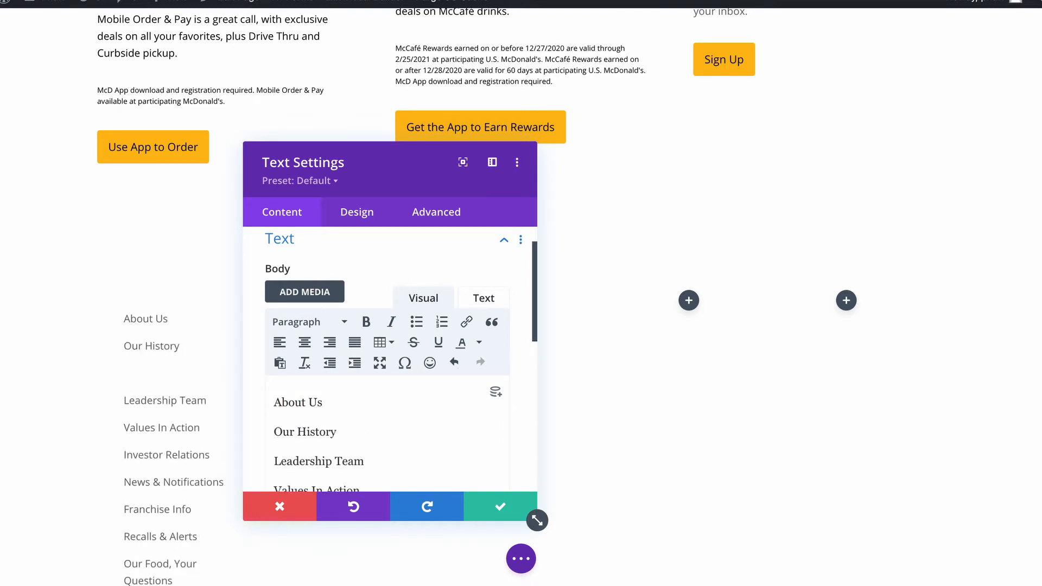
{"action": "key", "text": "ctrl+z"}
{"action": "key", "text": "ctrl+z"}
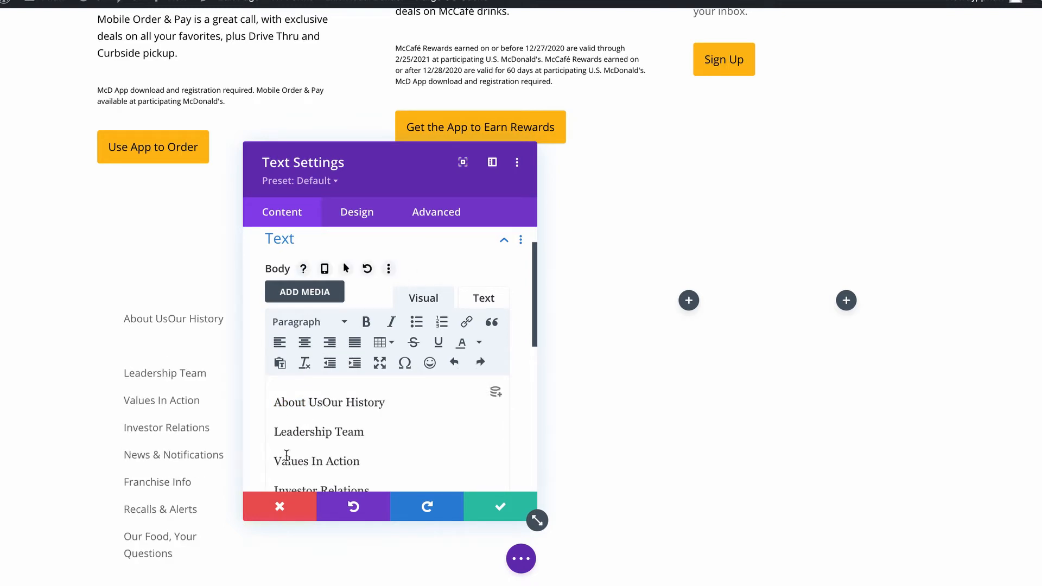
{"action": "scroll", "coordinate": [329, 447], "scroll_direction": "down", "scroll_amount": 5}
{"action": "left_click_drag", "start_coordinate": [412, 397], "coordinate": [255, 474]}
{"action": "double_click", "coordinate": [417, 363]}
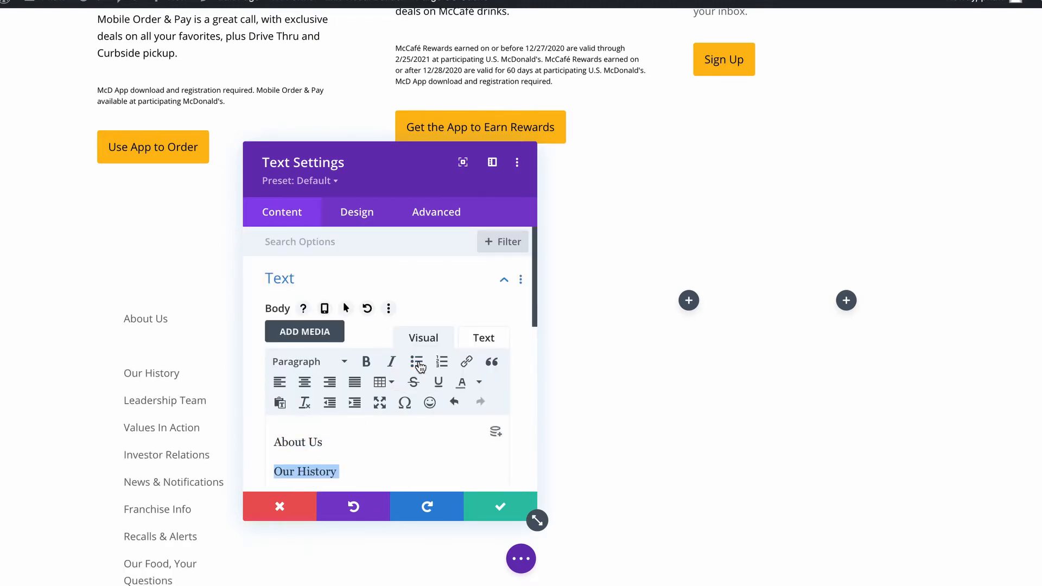
Step: Replace the module's text with a fresh paste of the About Us list and remove all its hyperlinks
{"action": "left_click", "coordinate": [351, 444]}
{"action": "key", "text": "ctrl+a"}
{"action": "key", "text": "ctrl+v"}
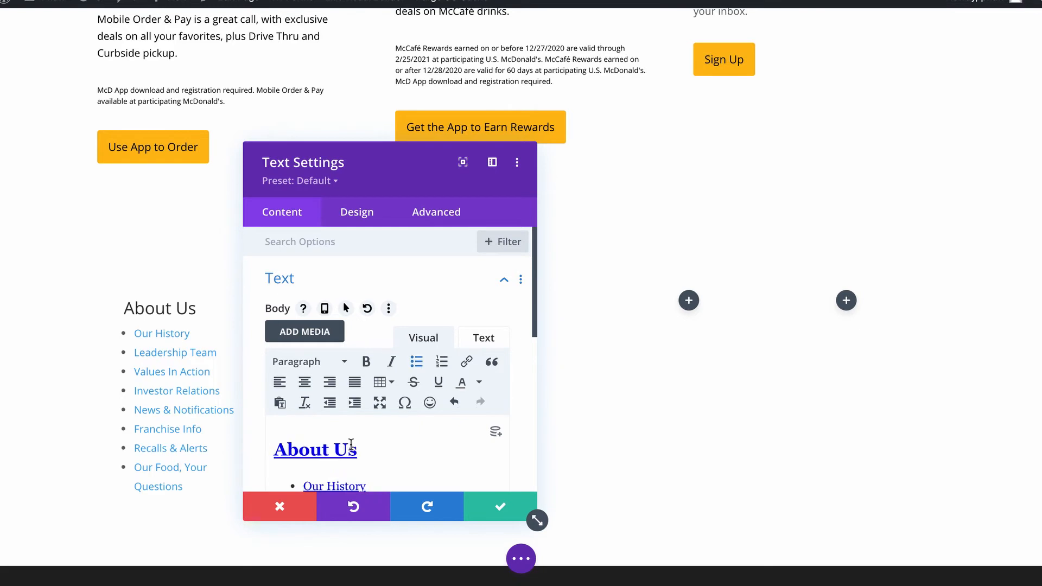
{"action": "key", "text": "ctrl+a"}
{"action": "left_click", "coordinate": [467, 362]}
{"action": "left_click", "coordinate": [593, 357]}
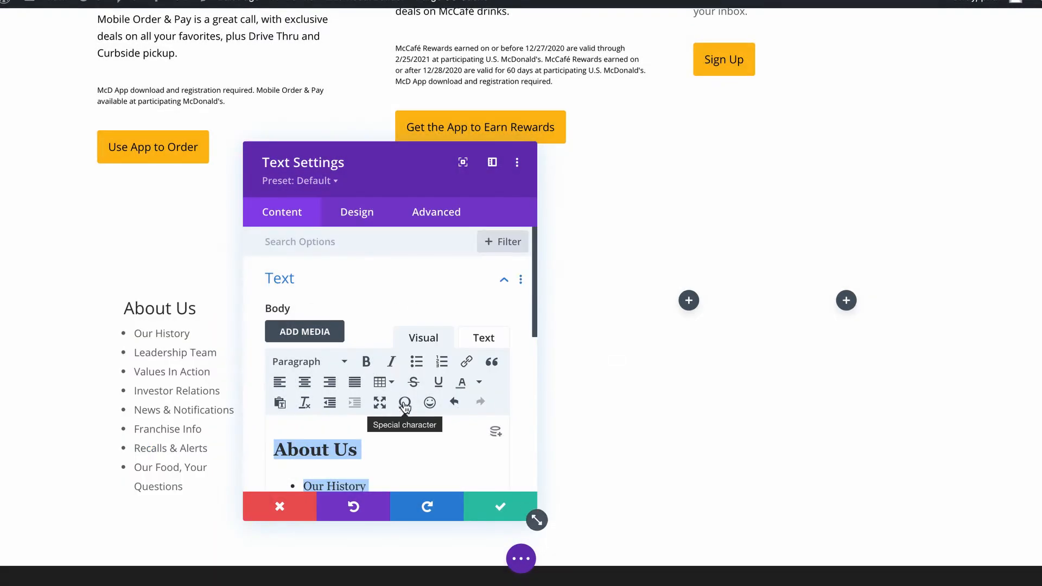
Step: Format the freshly pasted About Us heading as Paragraph text
{"action": "left_click", "coordinate": [379, 447]}
{"action": "scroll", "coordinate": [379, 449], "scroll_direction": "down", "scroll_amount": 2}
{"action": "scroll", "coordinate": [380, 448], "scroll_direction": "down", "scroll_amount": 1}
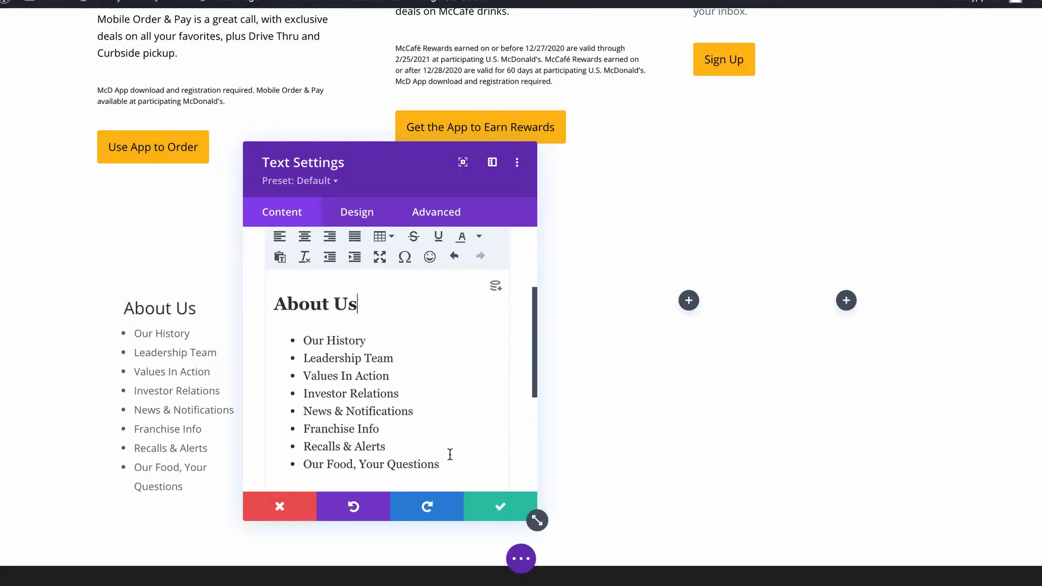
{"action": "left_click_drag", "start_coordinate": [323, 301], "coordinate": [274, 304]}
{"action": "scroll", "coordinate": [372, 305], "scroll_direction": "up", "scroll_amount": 2}
{"action": "left_click", "coordinate": [342, 285]}
{"action": "left_click", "coordinate": [303, 244]}
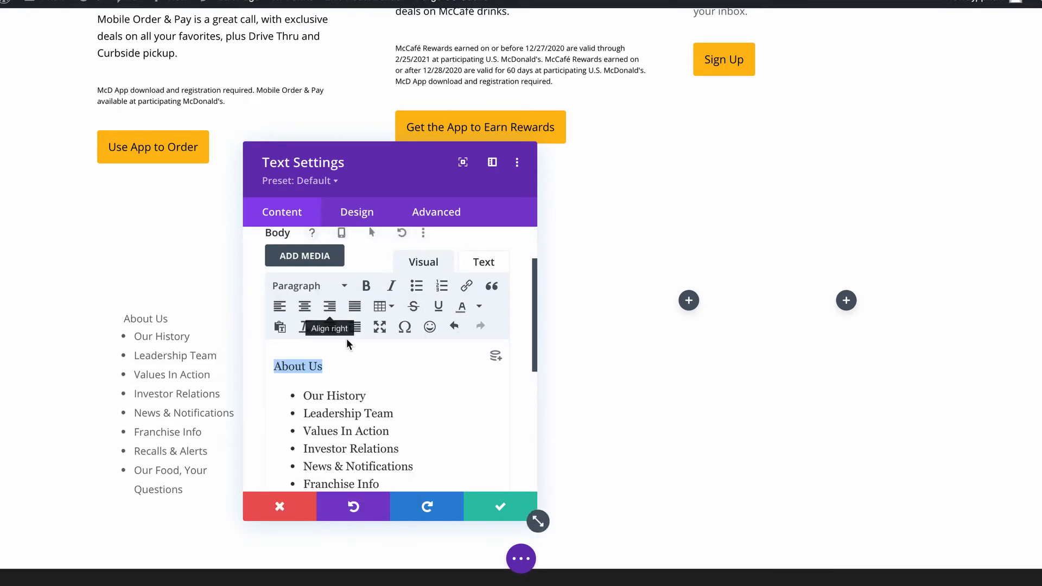
Step: Remove the bullets from Our History through Our Food, Your Questions and add a blank line below About Us
{"action": "scroll", "coordinate": [434, 445], "scroll_direction": "down", "scroll_amount": 1}
{"action": "left_click_drag", "start_coordinate": [449, 456], "coordinate": [296, 317]}
{"action": "scroll", "coordinate": [326, 336], "scroll_direction": "up", "scroll_amount": 2}
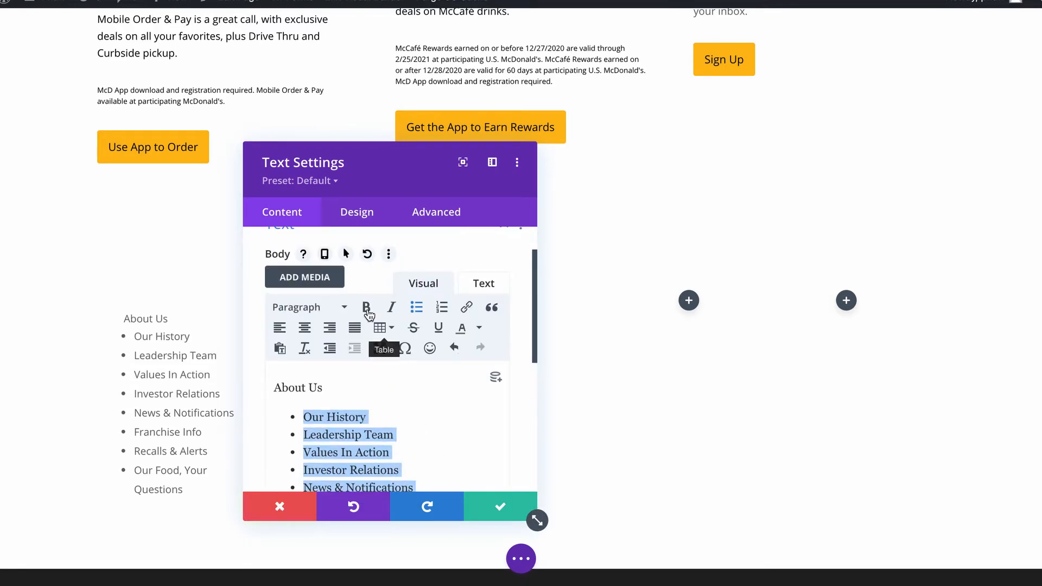
{"action": "left_click", "coordinate": [417, 307]}
{"action": "left_click", "coordinate": [347, 388]}
{"action": "key", "text": "Return"}
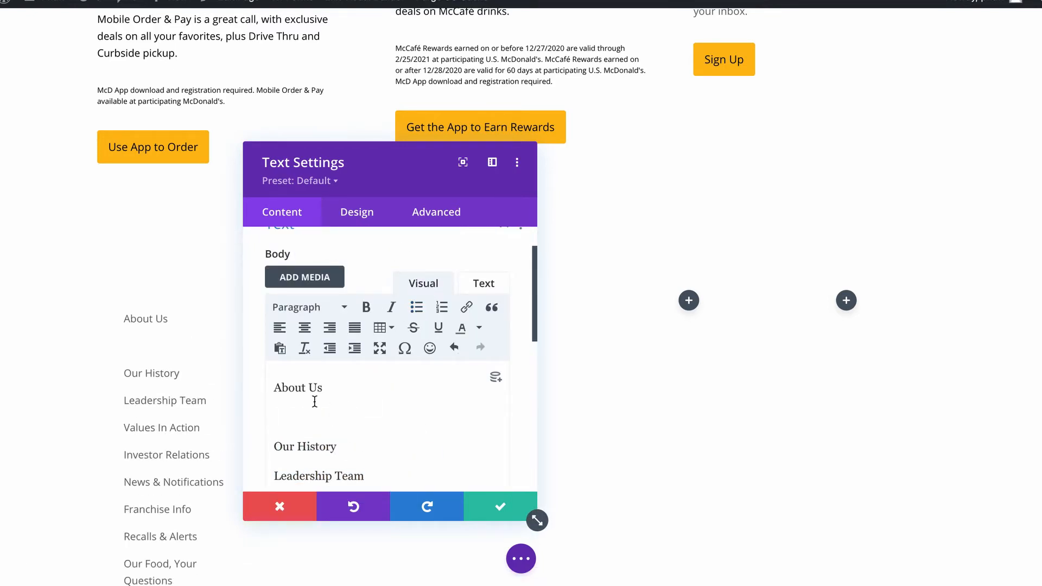
Step: Set the About Us module's text color to black (#000000) and save the module
{"action": "left_click", "coordinate": [350, 210]}
{"action": "left_click", "coordinate": [327, 287]}
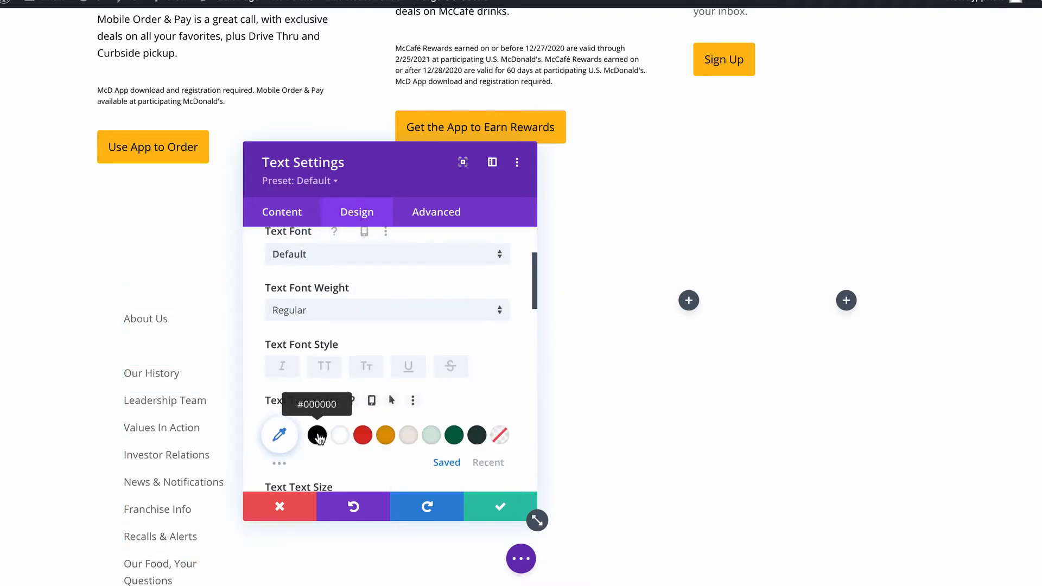
{"action": "left_click", "coordinate": [498, 505]}
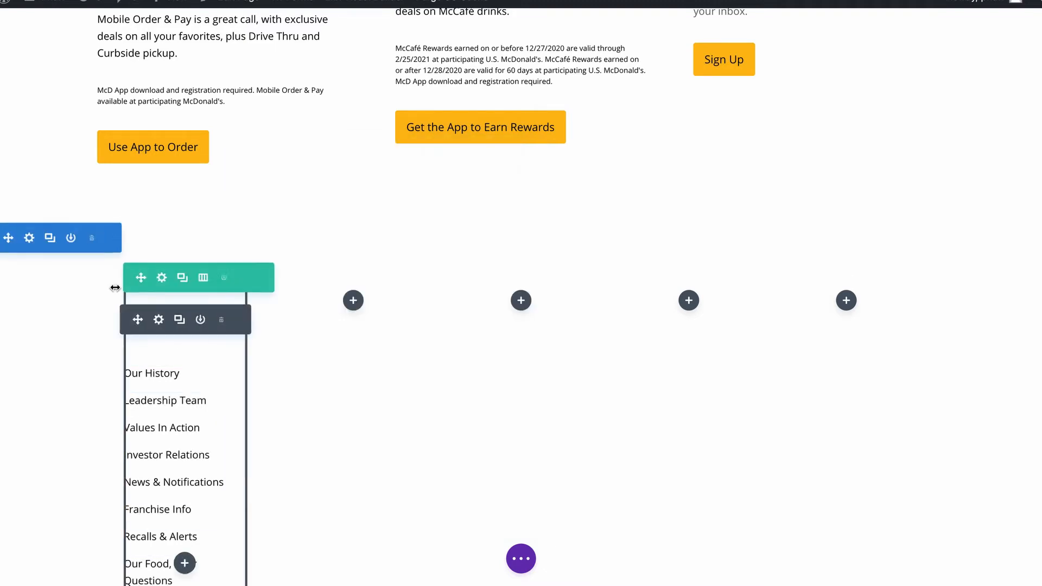
Step: Set the footer link row's maximum width to 100%
{"action": "left_click", "coordinate": [163, 278]}
{"action": "left_click", "coordinate": [371, 216]}
{"action": "left_click", "coordinate": [350, 291]}
{"action": "scroll", "coordinate": [371, 306], "scroll_direction": "down", "scroll_amount": 3}
{"action": "left_click", "coordinate": [470, 367]}
{"action": "type", "text": "100%"}
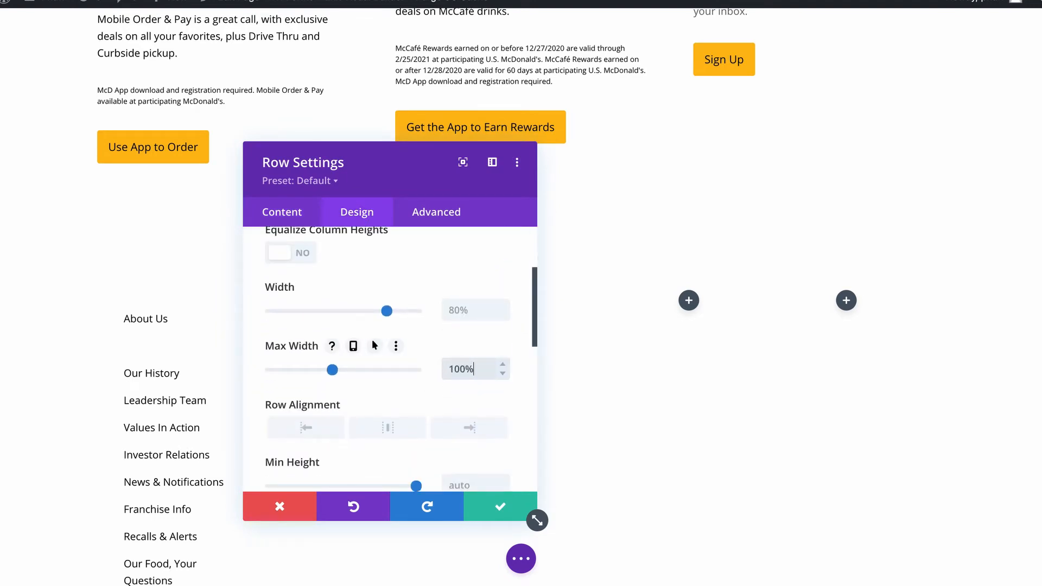
Step: Enable a custom gutter width for the row, set it to 1, and save the row
{"action": "scroll", "coordinate": [431, 378], "scroll_direction": "up", "scroll_amount": 3}
{"action": "left_click", "coordinate": [295, 331]}
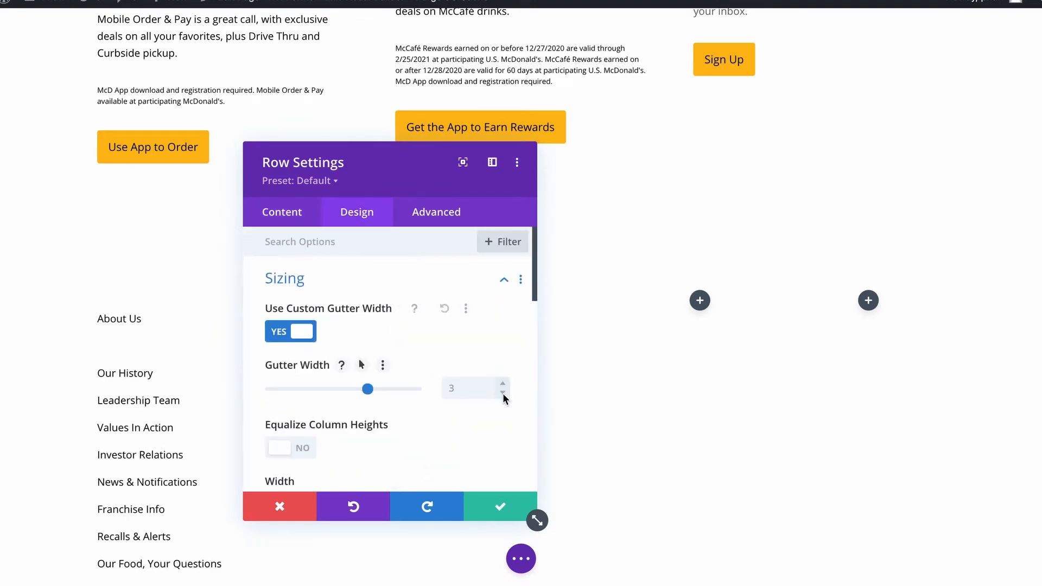
{"action": "left_click", "coordinate": [502, 394]}
{"action": "left_click", "coordinate": [503, 394]}
{"action": "left_click", "coordinate": [491, 506]}
{"action": "scroll", "coordinate": [491, 506], "scroll_direction": "down", "scroll_amount": 2}
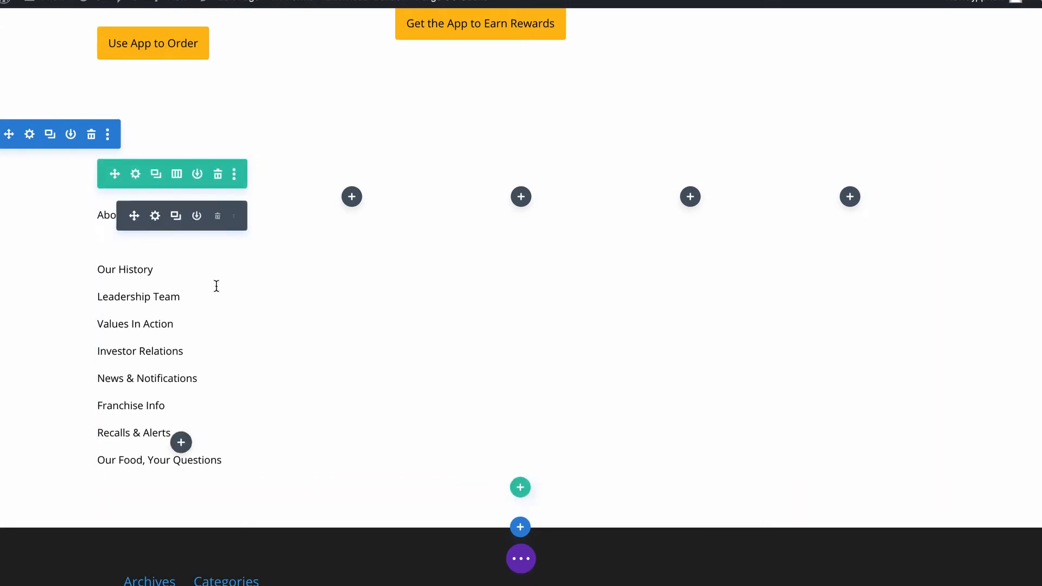
Step: Delete the blank line above About Us in the first footer column and save the module
{"action": "left_click", "coordinate": [156, 214]}
{"action": "left_click", "coordinate": [277, 466]}
{"action": "key", "text": "BackSpace"}
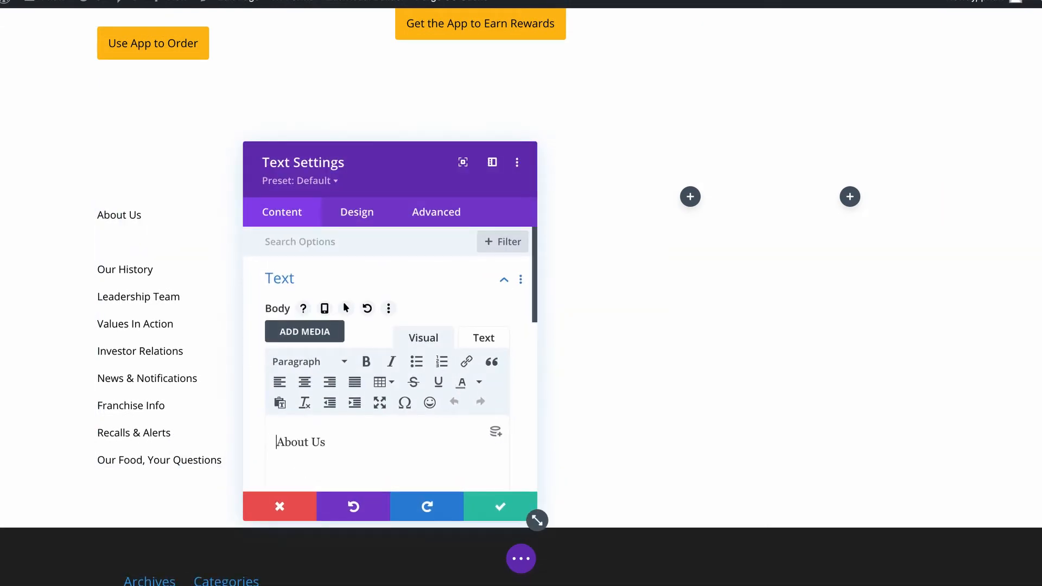
{"action": "left_click", "coordinate": [498, 506]}
Step: Duplicate the About Us module and move the copy into the second column
{"action": "mouse_move", "coordinate": [169, 219]}
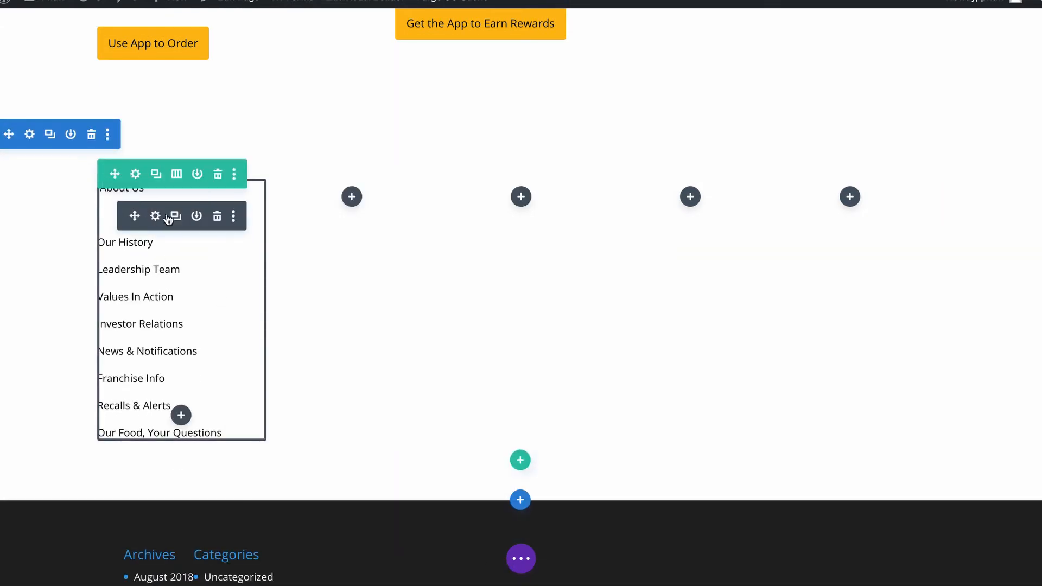
{"action": "left_click", "coordinate": [175, 216]}
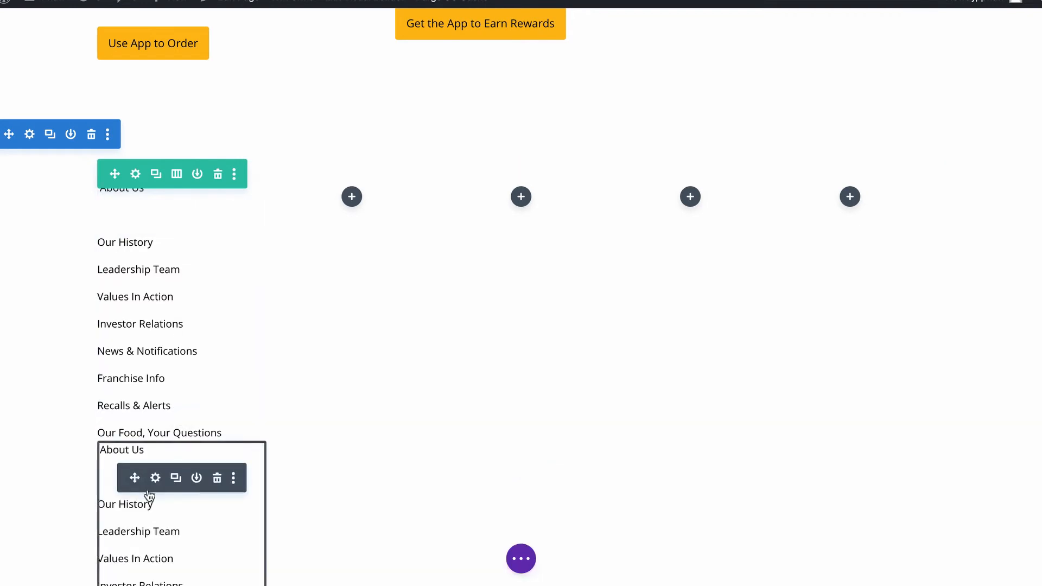
{"action": "left_click_drag", "start_coordinate": [333, 232], "coordinate": [361, 209]}
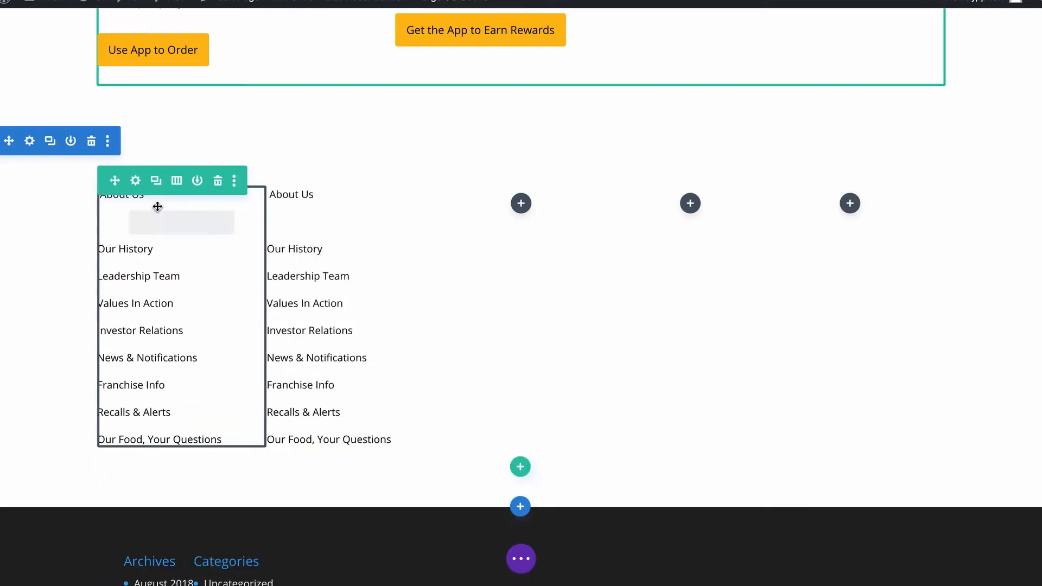
{"action": "left_click", "coordinate": [156, 223]}
{"action": "scroll", "coordinate": [337, 413], "scroll_direction": "down", "scroll_amount": 2}
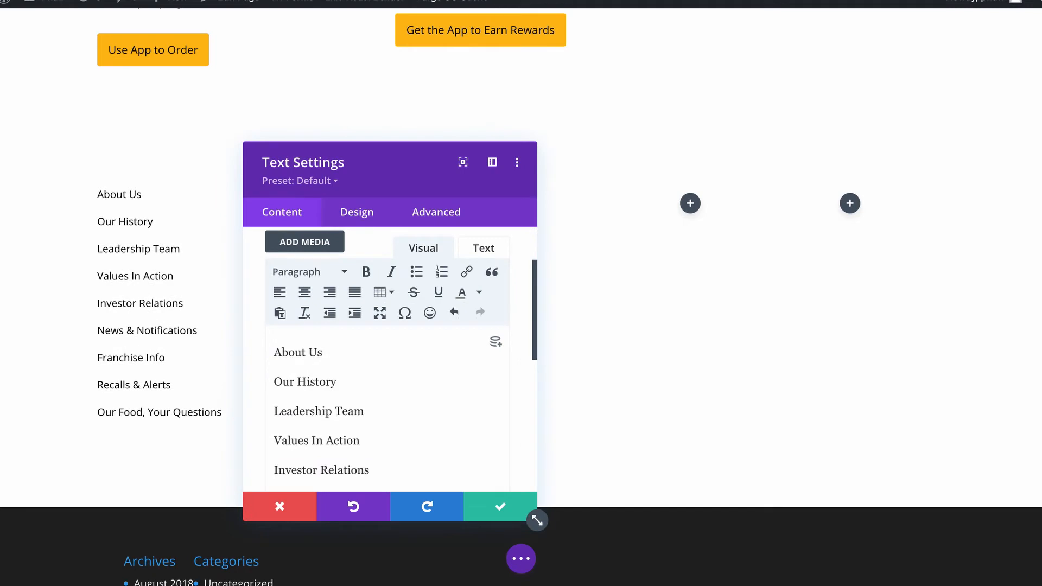
{"action": "key", "text": "super+z"}
{"action": "left_click", "coordinate": [296, 506]}
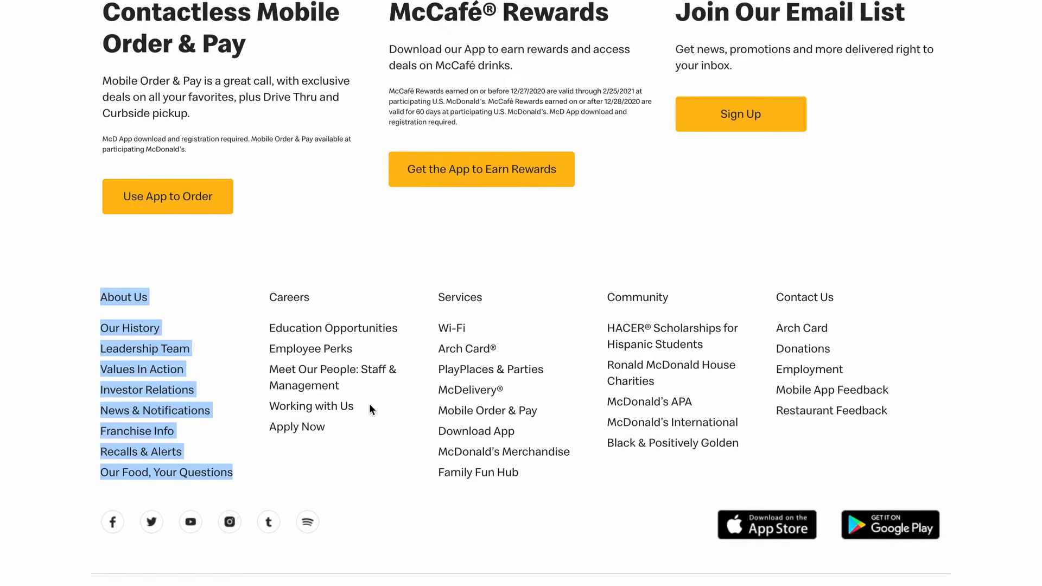
Step: Copy the Careers heading and its link list from the original McDonald's page
{"action": "left_click_drag", "start_coordinate": [370, 404], "coordinate": [277, 257]}
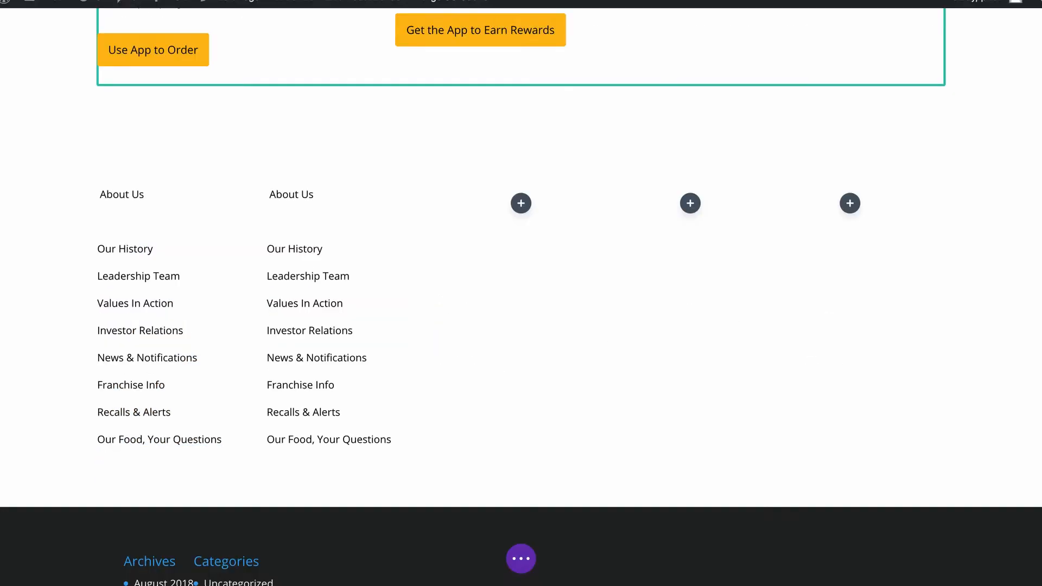
Step: Set the About Us module's text line height to 1.3em and save the module
{"action": "left_click", "coordinate": [156, 221]}
{"action": "left_click", "coordinate": [357, 212]}
{"action": "scroll", "coordinate": [384, 430], "scroll_direction": "down", "scroll_amount": 1}
{"action": "left_click", "coordinate": [441, 255]}
{"action": "scroll", "coordinate": [461, 380], "scroll_direction": "down", "scroll_amount": 3}
{"action": "left_click", "coordinate": [502, 392]}
{"action": "left_click", "coordinate": [502, 392]}
{"action": "left_click", "coordinate": [502, 392]}
{"action": "left_click", "coordinate": [502, 392]}
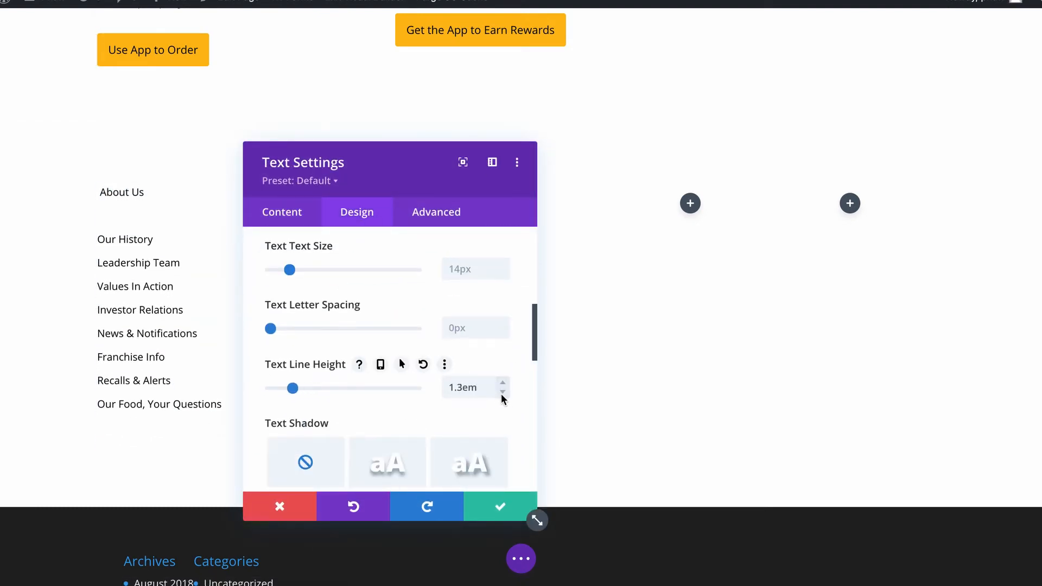
{"action": "left_click", "coordinate": [493, 506]}
Step: Replace the second column's text with the copied Careers list and format the Careers heading as Paragraph
{"action": "left_click", "coordinate": [399, 450]}
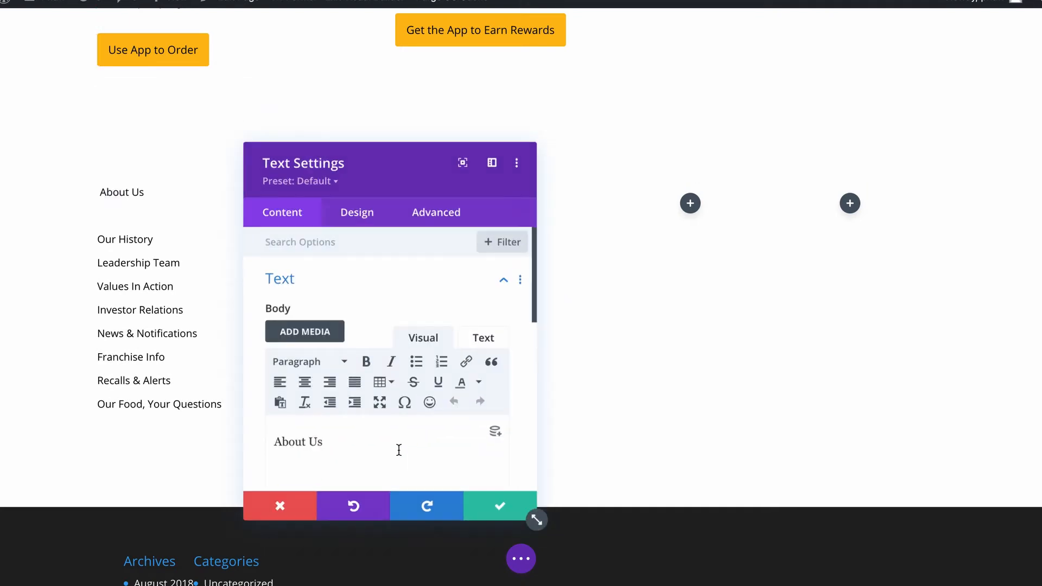
{"action": "key", "text": "ctrl+a"}
{"action": "key", "text": "ctrl+v"}
{"action": "left_click_drag", "start_coordinate": [373, 445], "coordinate": [255, 443]}
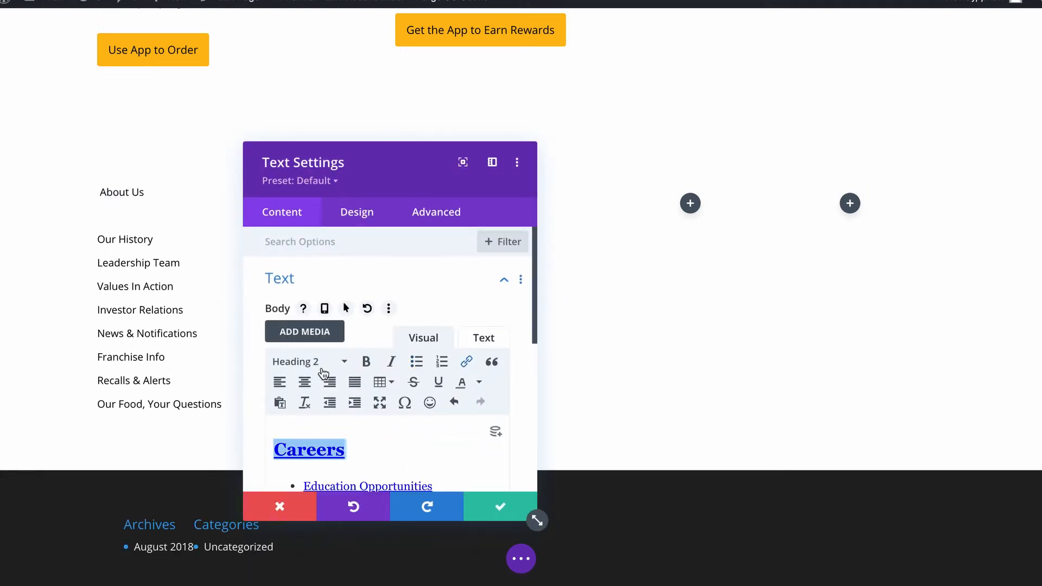
{"action": "left_click", "coordinate": [309, 361]}
{"action": "left_click", "coordinate": [314, 390]}
Step: Remove the hyperlinks and bullets from Education Opportunities through Apply Now
{"action": "scroll", "coordinate": [380, 434], "scroll_direction": "down", "scroll_amount": 3}
{"action": "left_click_drag", "start_coordinate": [363, 444], "coordinate": [300, 353]}
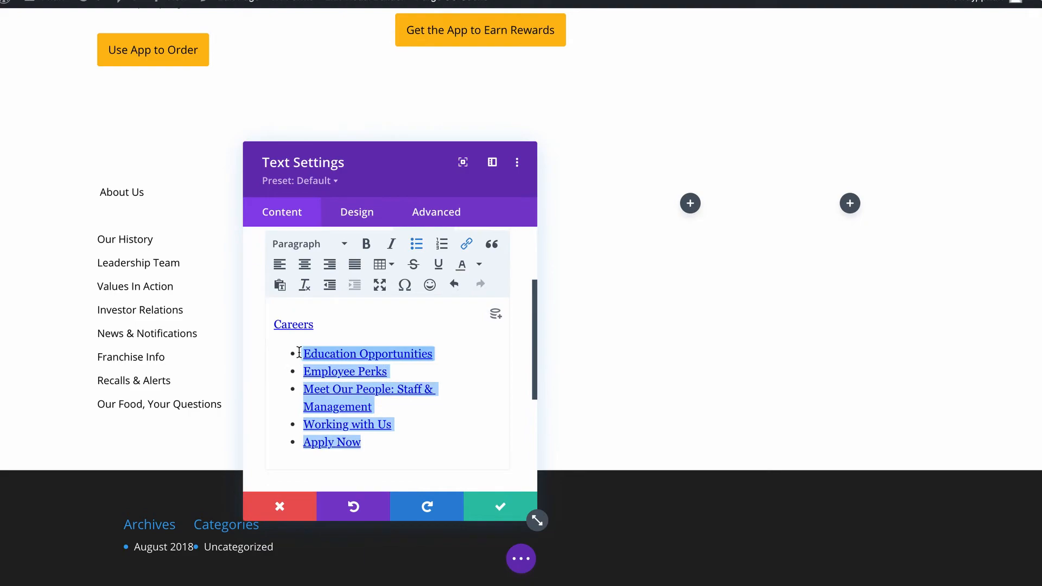
{"action": "left_click", "coordinate": [467, 246]}
{"action": "key", "text": "ctrl+a"}
{"action": "key", "text": "BackSpace"}
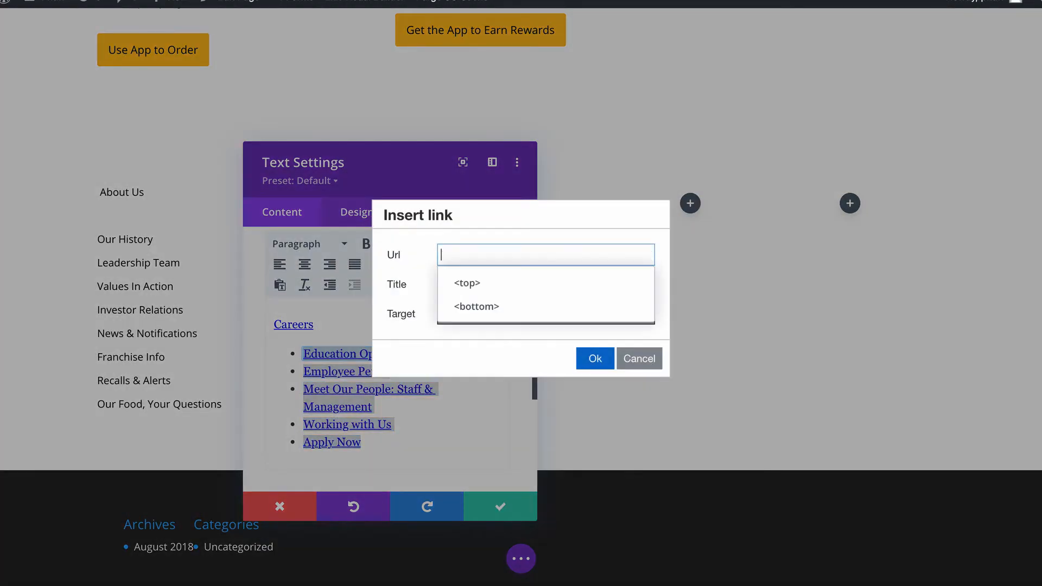
{"action": "key", "text": "Return"}
{"action": "left_click", "coordinate": [417, 245]}
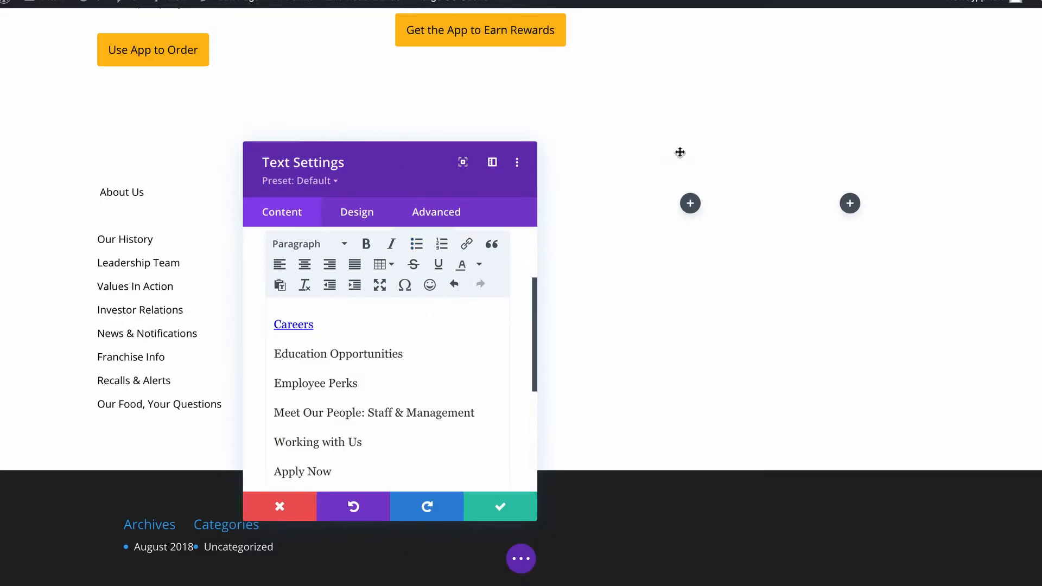
Step: Remove the hyperlink from the Careers heading and add a blank line below it
{"action": "left_click_drag", "start_coordinate": [681, 152], "coordinate": [682, 141]}
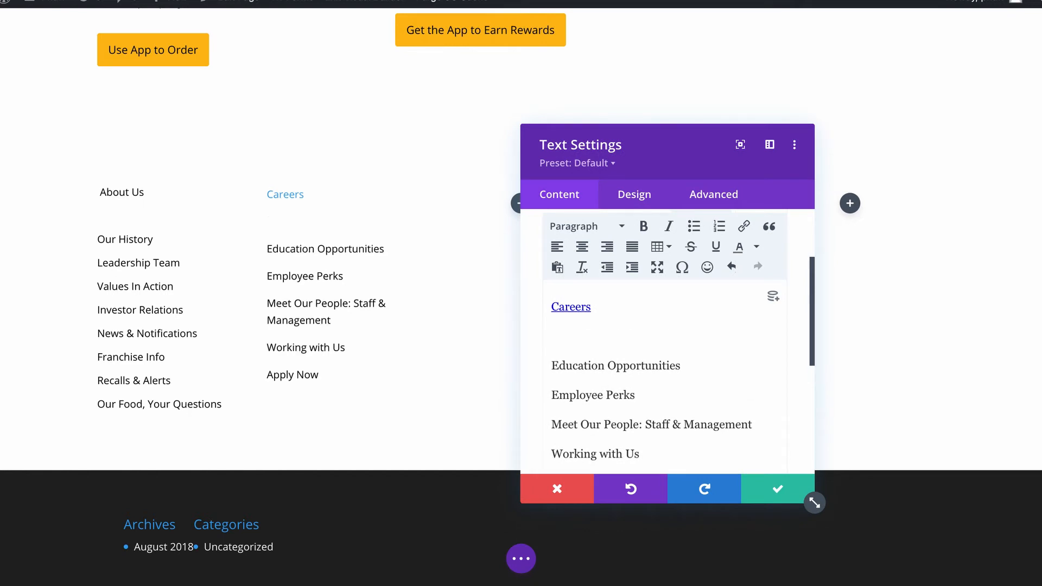
{"action": "key", "text": "ctrl+a"}
{"action": "left_click", "coordinate": [614, 237]}
{"action": "left_click", "coordinate": [606, 252]}
{"action": "left_click", "coordinate": [744, 227]}
{"action": "key", "text": "BackSpace"}
{"action": "key", "text": "Return"}
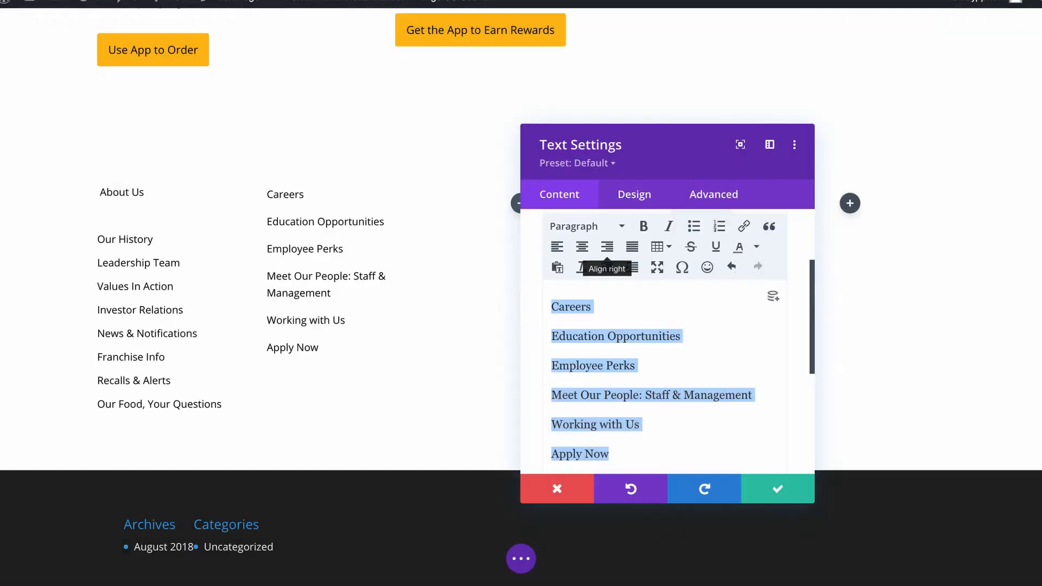
{"action": "left_click", "coordinate": [594, 307]}
{"action": "key", "text": "Return"}
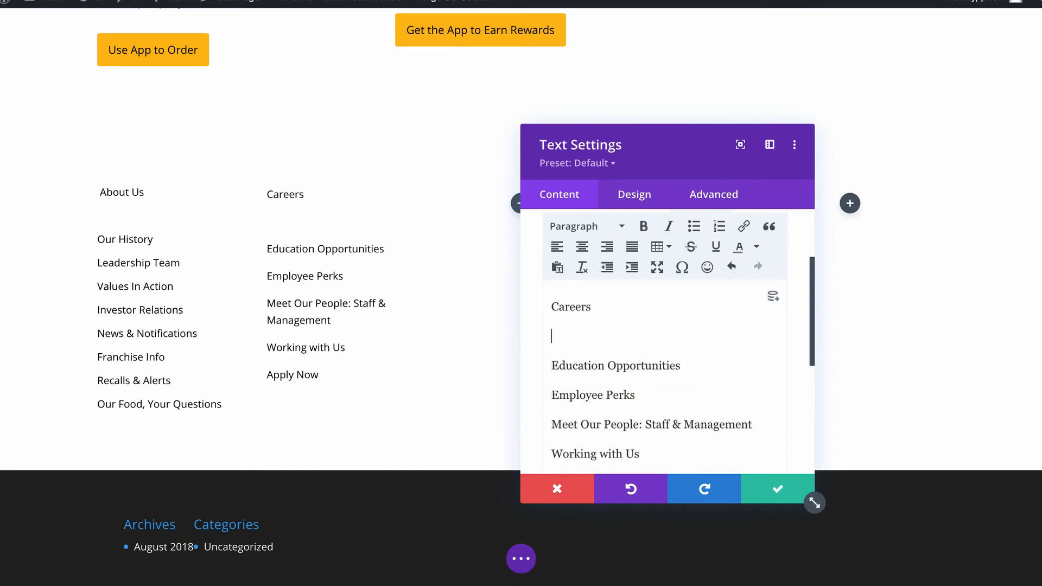
Step: Set the Careers module's text line height to 1.3em and save the module
{"action": "left_click", "coordinate": [648, 196]}
{"action": "left_click", "coordinate": [630, 263]}
{"action": "scroll", "coordinate": [666, 387], "scroll_direction": "down", "scroll_amount": 2}
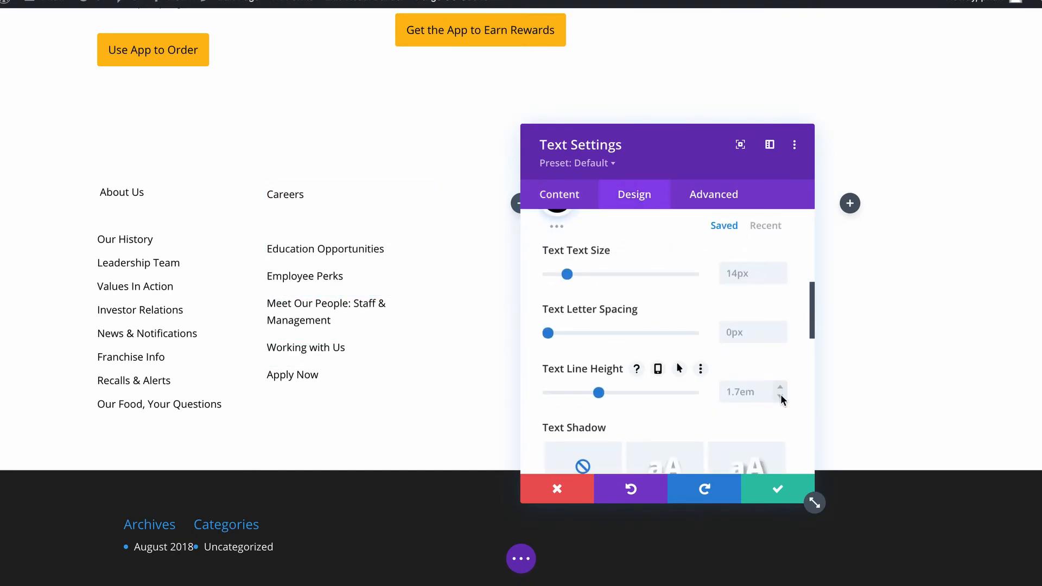
{"action": "left_click", "coordinate": [781, 398]}
{"action": "left_click", "coordinate": [781, 398]}
{"action": "left_click", "coordinate": [782, 398]}
{"action": "left_click", "coordinate": [782, 398]}
{"action": "left_click", "coordinate": [781, 492]}
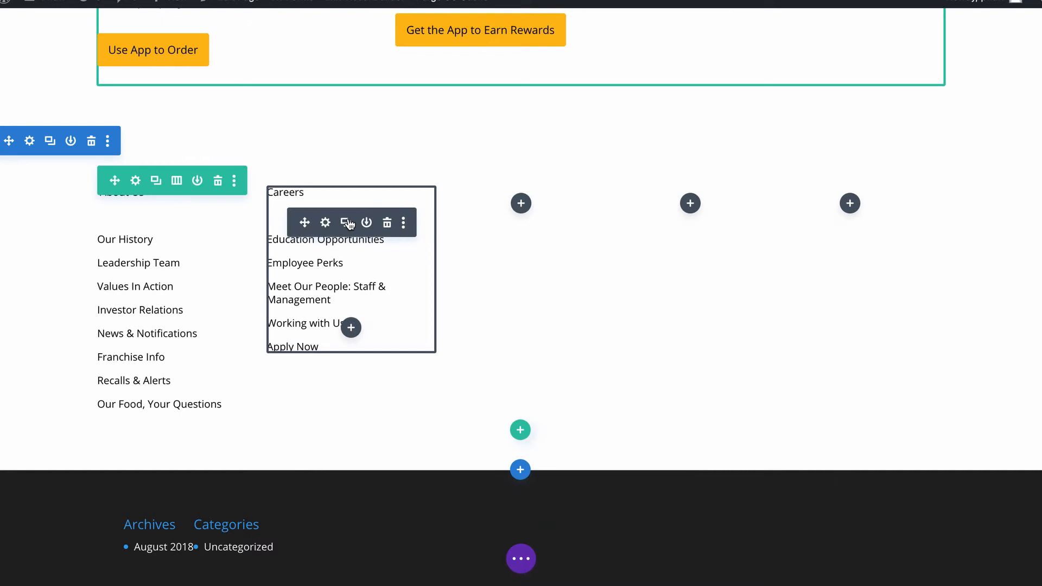
Step: Duplicate the Careers module and place one copy in each of the third, fourth and fifth columns
{"action": "left_click", "coordinate": [350, 225]}
{"action": "left_click_drag", "start_coordinate": [486, 225], "coordinate": [503, 206]}
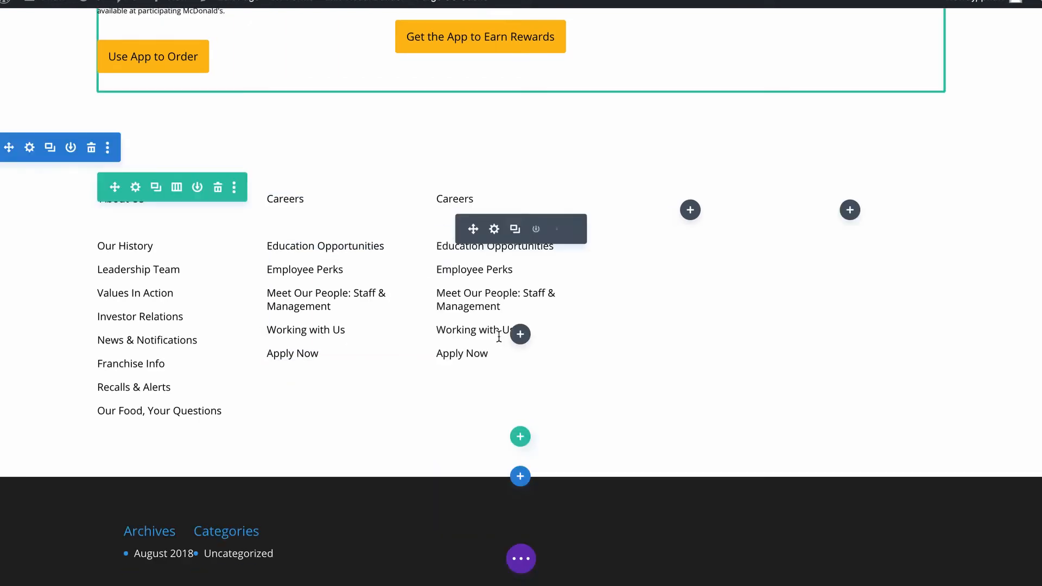
{"action": "left_click", "coordinate": [515, 229]}
{"action": "left_click_drag", "start_coordinate": [476, 413], "coordinate": [688, 214]}
{"action": "left_click", "coordinate": [685, 235]}
{"action": "left_click_drag", "start_coordinate": [640, 402], "coordinate": [842, 218]}
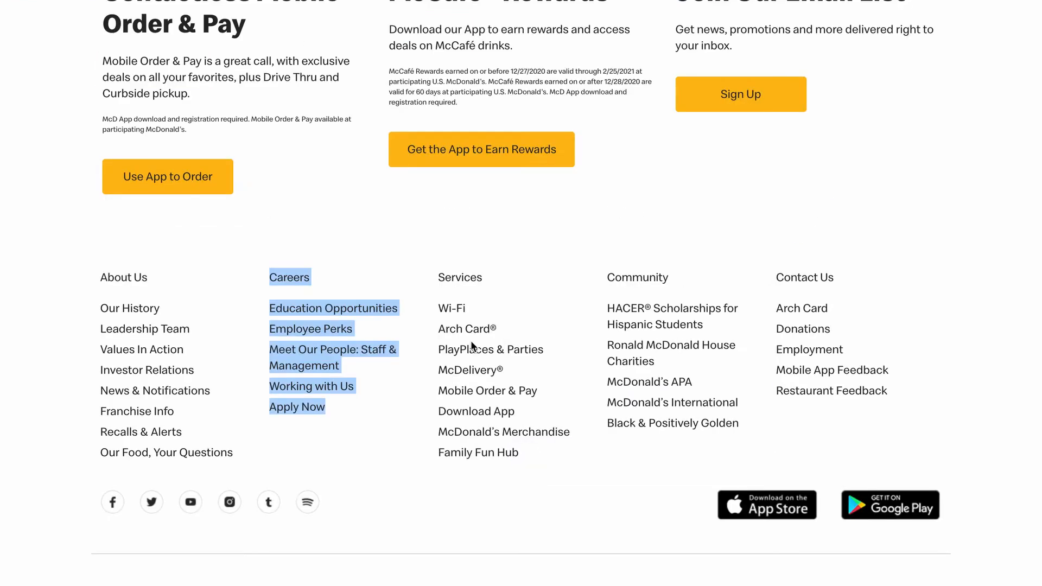
Step: Copy the Services list from the McDonald's page and replace the third column's text with it
{"action": "left_click_drag", "start_coordinate": [541, 461], "coordinate": [439, 274]}
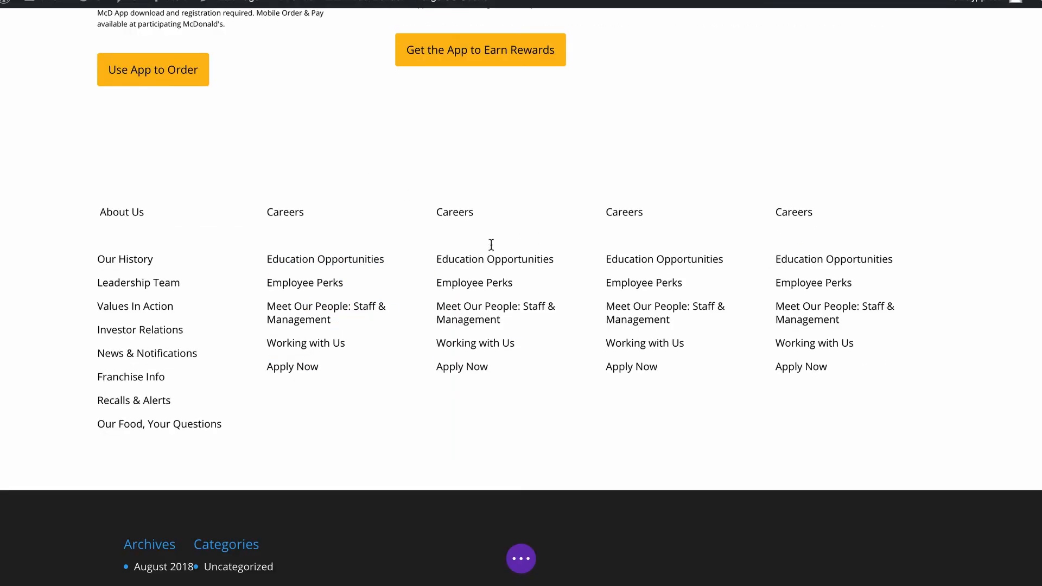
{"action": "left_click", "coordinate": [493, 240]}
{"action": "left_click", "coordinate": [593, 442]}
{"action": "key", "text": "ctrl+a"}
{"action": "key", "text": "ctrl+v"}
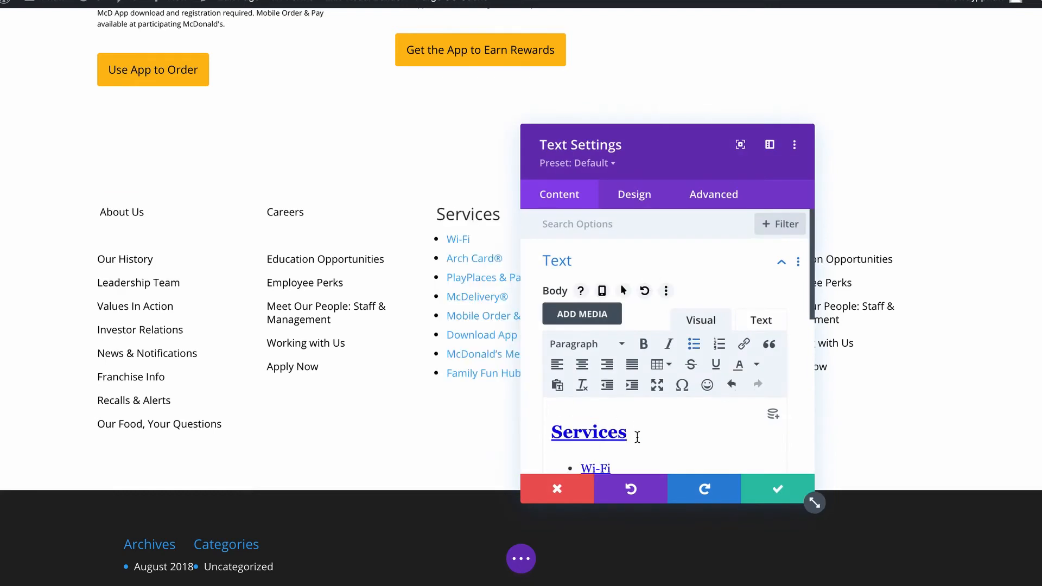
Step: Format the pasted Services heading as Paragraph text
{"action": "double_click", "coordinate": [589, 423]}
{"action": "left_click", "coordinate": [619, 344]}
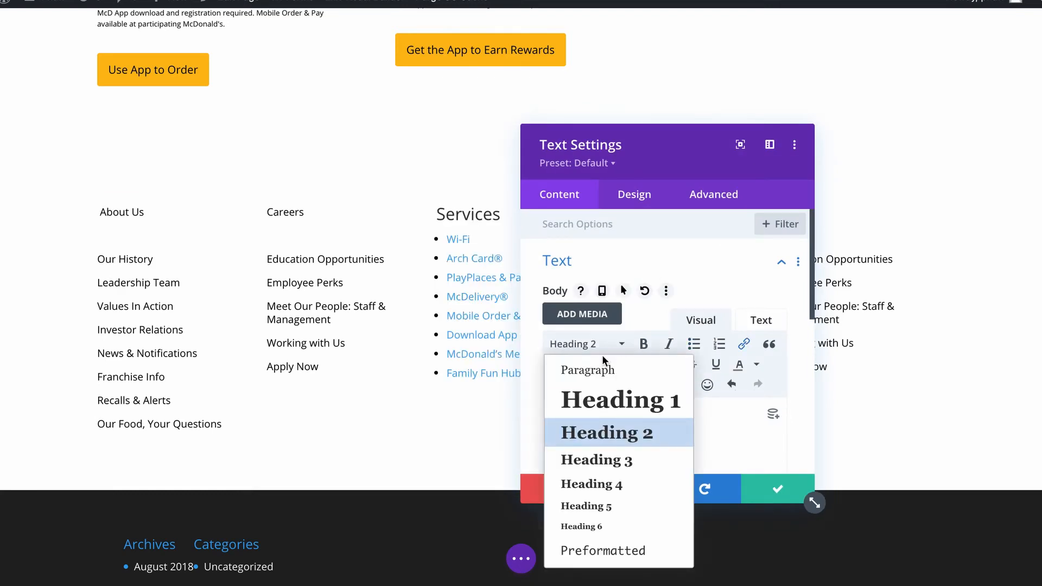
{"action": "left_click", "coordinate": [598, 369]}
Step: Remove the hyperlinks and bullets from Wi-Fi through Family Fun Hub in the Services list
{"action": "scroll", "coordinate": [644, 387], "scroll_direction": "down", "scroll_amount": 3}
{"action": "left_click_drag", "start_coordinate": [669, 429], "coordinate": [579, 299]}
{"action": "scroll", "coordinate": [579, 299], "scroll_direction": "up", "scroll_amount": 2}
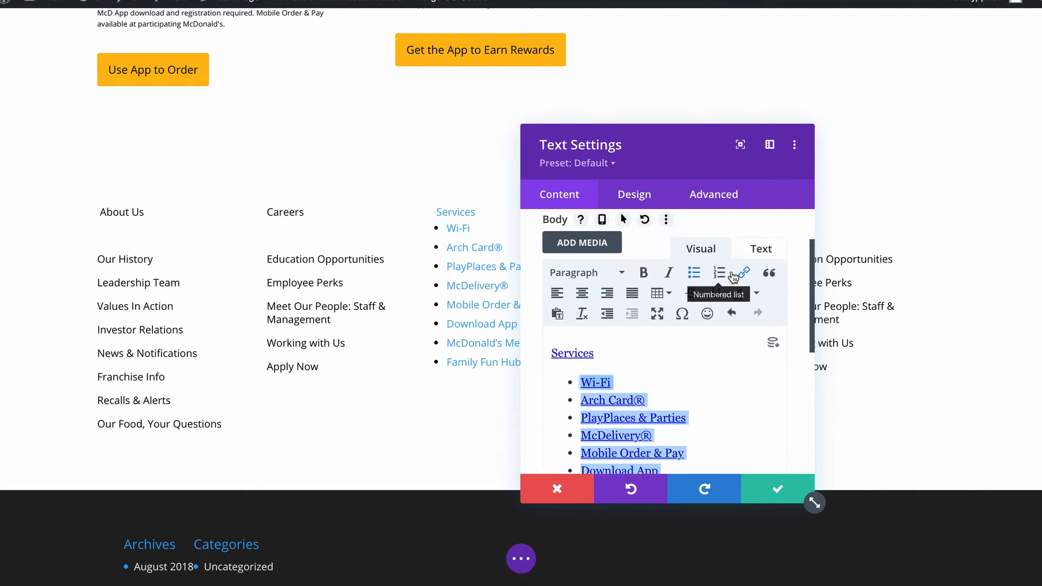
{"action": "left_click", "coordinate": [744, 273]}
{"action": "triple_click", "coordinate": [626, 248]}
{"action": "key", "text": "BackSpace"}
{"action": "left_click", "coordinate": [595, 359]}
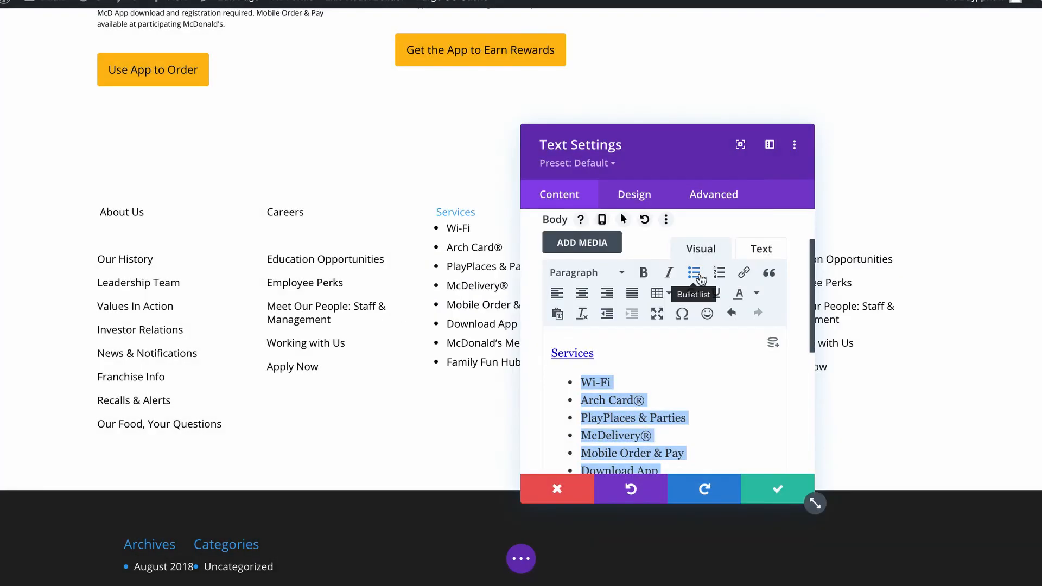
{"action": "left_click", "coordinate": [694, 273]}
Step: Remove the Services heading's hyperlink, add a blank line below the heading, and save the module
{"action": "left_click_drag", "start_coordinate": [596, 353], "coordinate": [530, 354]}
{"action": "left_click", "coordinate": [744, 273]}
{"action": "triple_click", "coordinate": [624, 237]}
{"action": "key", "text": "BackSpace"}
{"action": "left_click", "coordinate": [609, 373]}
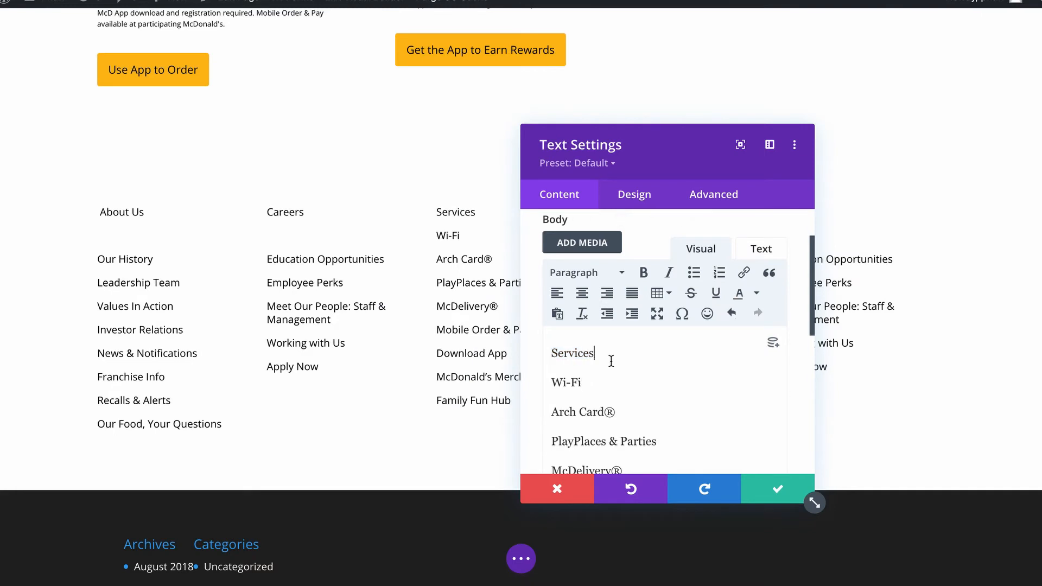
{"action": "key", "text": "Return"}
{"action": "left_click", "coordinate": [766, 498]}
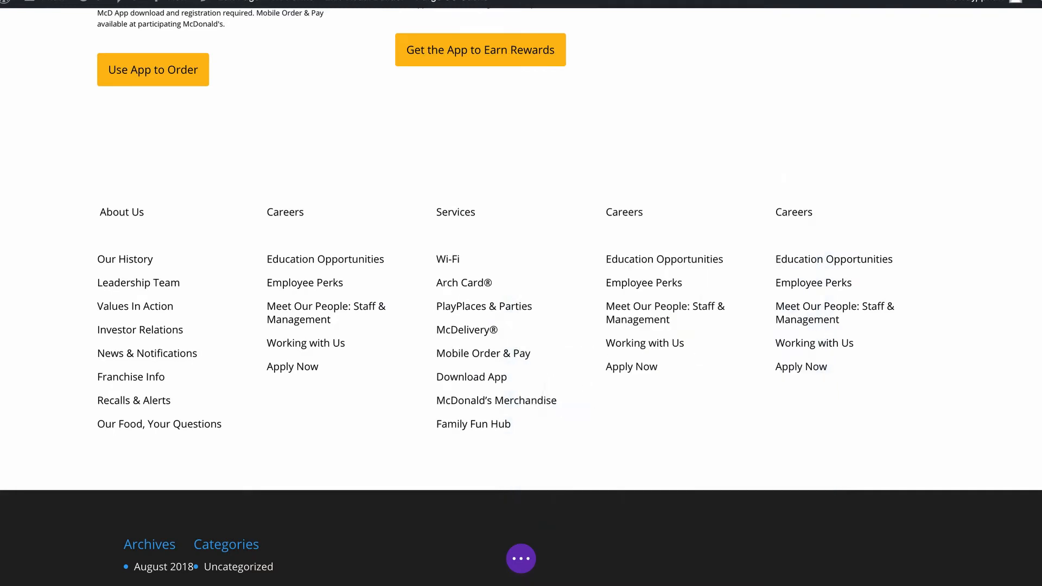
Step: Copy the Community list from the McDonald's page and replace the fourth column's text with it
{"action": "key", "text": "ctrl+Tab"}
{"action": "left_click_drag", "start_coordinate": [756, 437], "coordinate": [608, 277]}
{"action": "key", "text": "ctrl+c"}
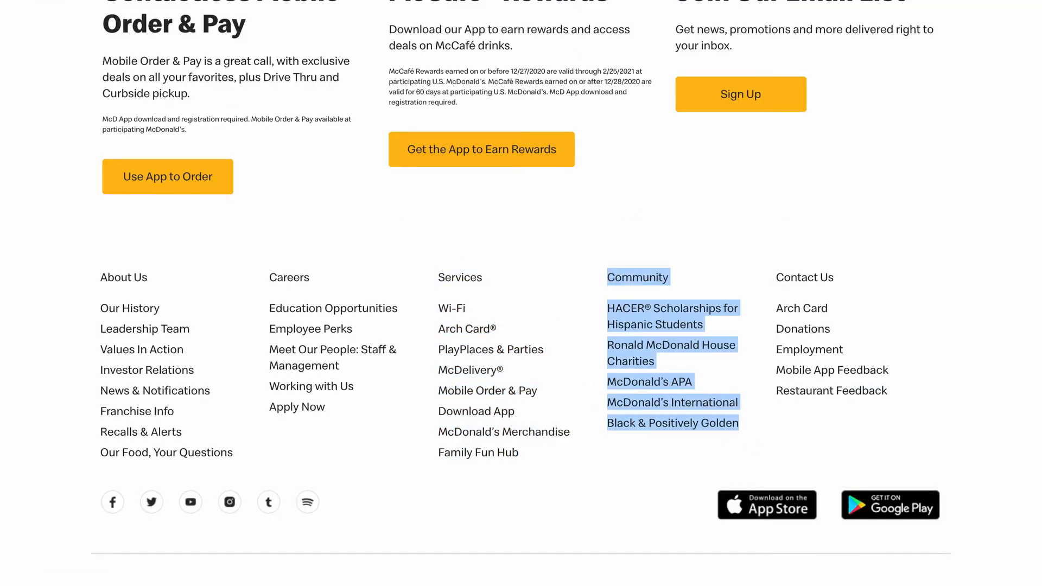
{"action": "key", "text": "ctrl+Tab"}
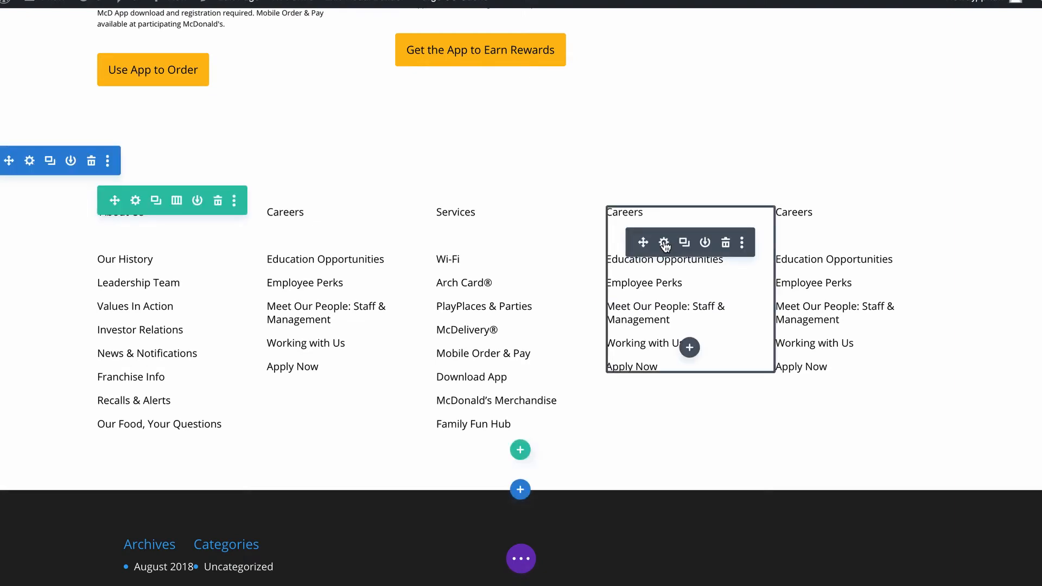
{"action": "left_click", "coordinate": [664, 239]}
{"action": "triple_click", "coordinate": [624, 427]}
{"action": "key", "text": "ctrl+v"}
Step: Format the pasted Community heading as Paragraph text
{"action": "double_click", "coordinate": [581, 323]}
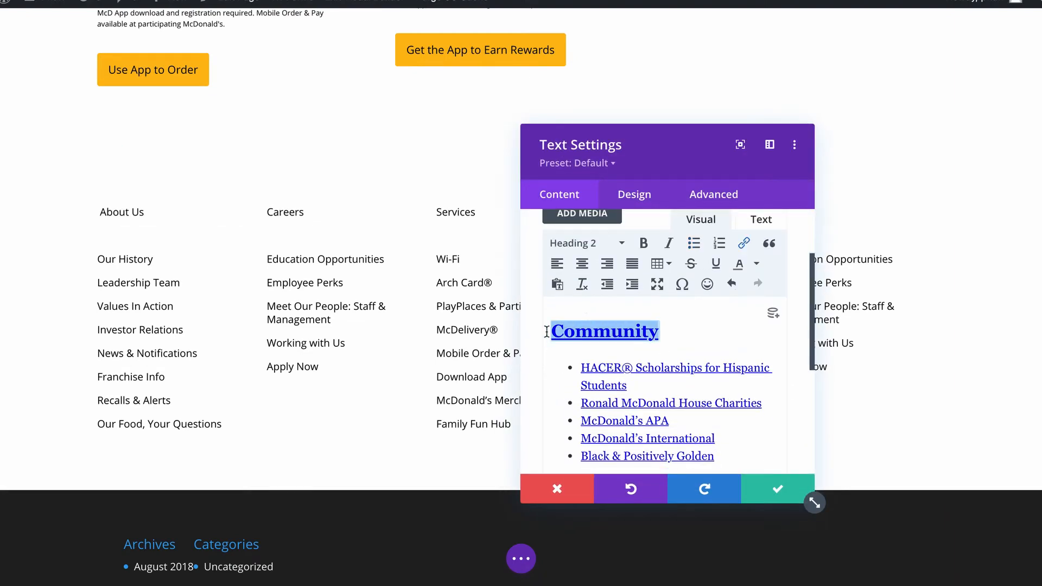
{"action": "left_click", "coordinate": [589, 243]}
{"action": "left_click", "coordinate": [579, 270]}
Step: Remove the hyperlinks and bullets from HACER Scholarships through Black & Positively Golden in the Community list
{"action": "left_click_drag", "start_coordinate": [717, 442], "coordinate": [590, 365]}
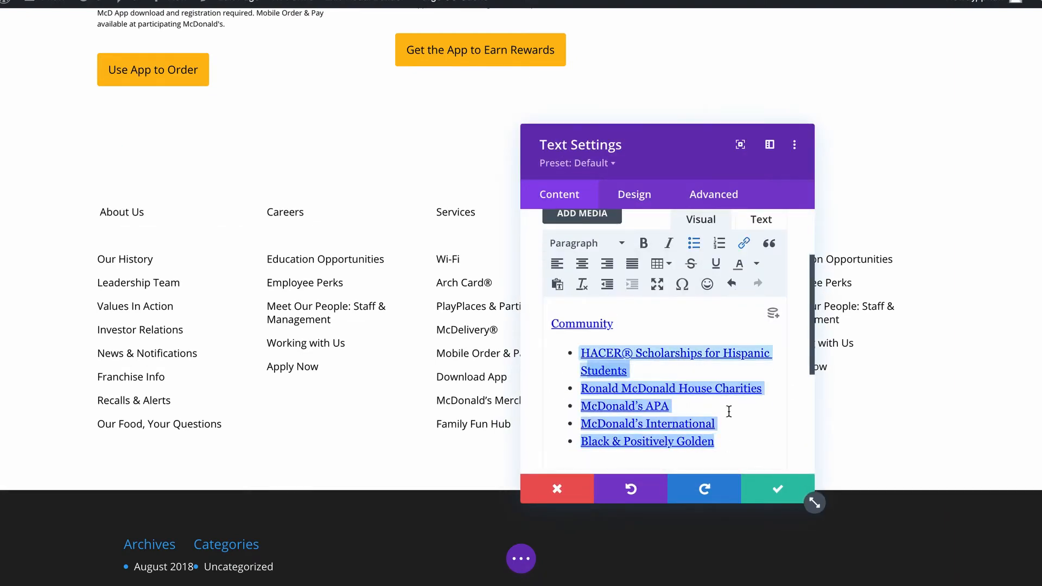
{"action": "key", "text": "ctrl+k"}
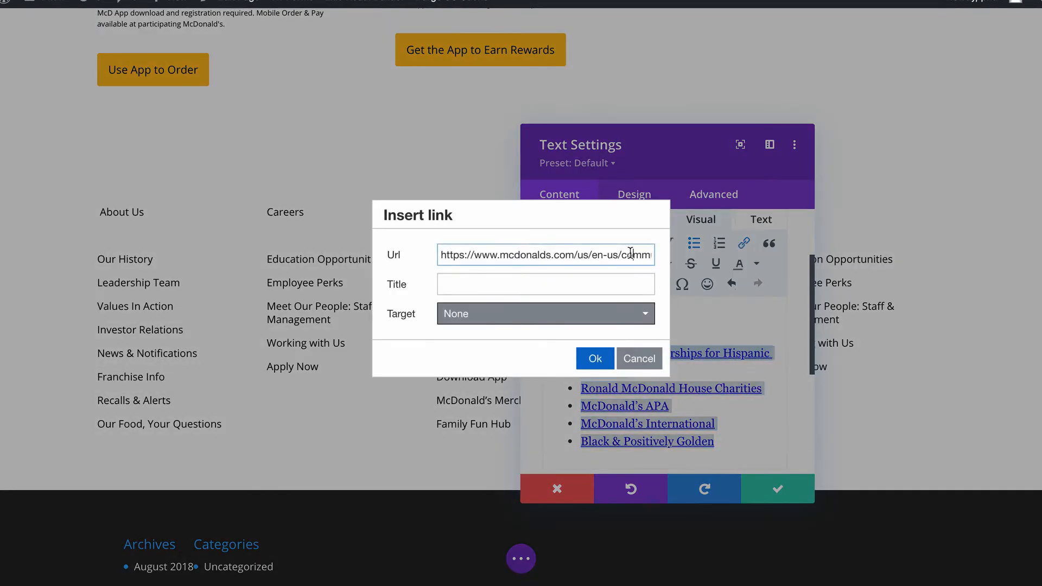
{"action": "key", "text": "ctrl+a"}
{"action": "key", "text": "BackSpace"}
{"action": "key", "text": "Return"}
Step: Remove the Community heading's hyperlink, add a blank line below the heading, and save the module
{"action": "left_click_drag", "start_coordinate": [669, 150], "coordinate": [362, 145]}
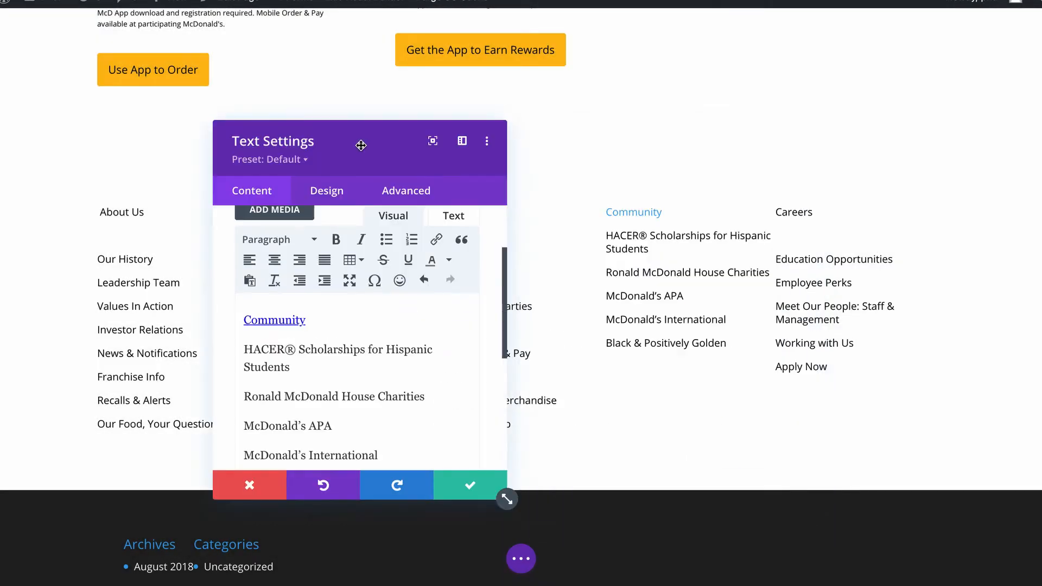
{"action": "left_click", "coordinate": [433, 239]}
{"action": "key", "text": "ctrl+a"}
{"action": "key", "text": "BackSpace"}
{"action": "key", "text": "Return"}
{"action": "key", "text": "Return"}
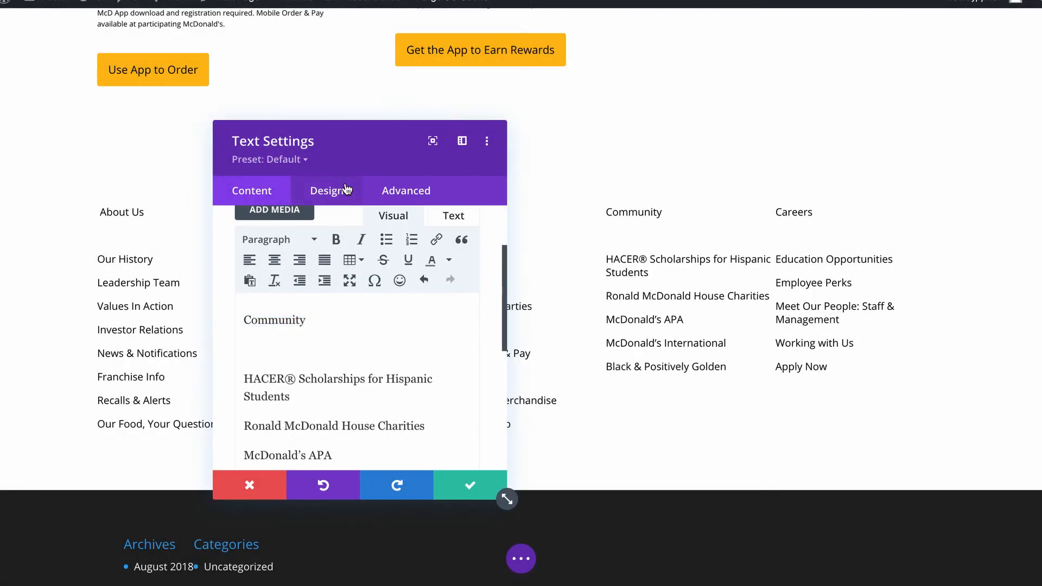
{"action": "left_click", "coordinate": [463, 494]}
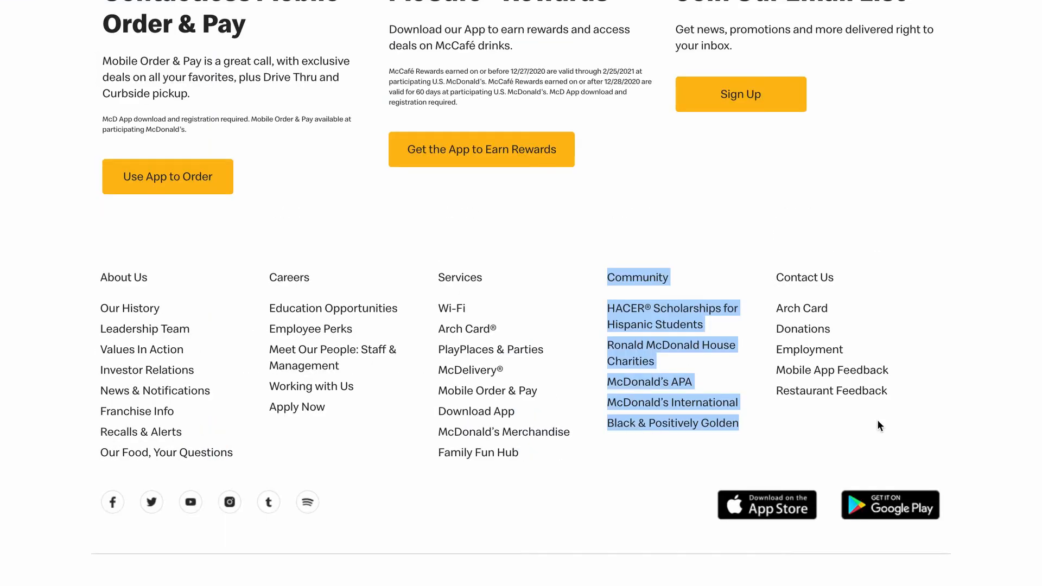
Step: Copy the Contact Us list from the McDonald's page and replace the fifth column's text with it
{"action": "left_click_drag", "start_coordinate": [877, 426], "coordinate": [773, 271]}
{"action": "left_click_drag", "start_coordinate": [911, 398], "coordinate": [779, 261]}
{"action": "key", "text": "super+c"}
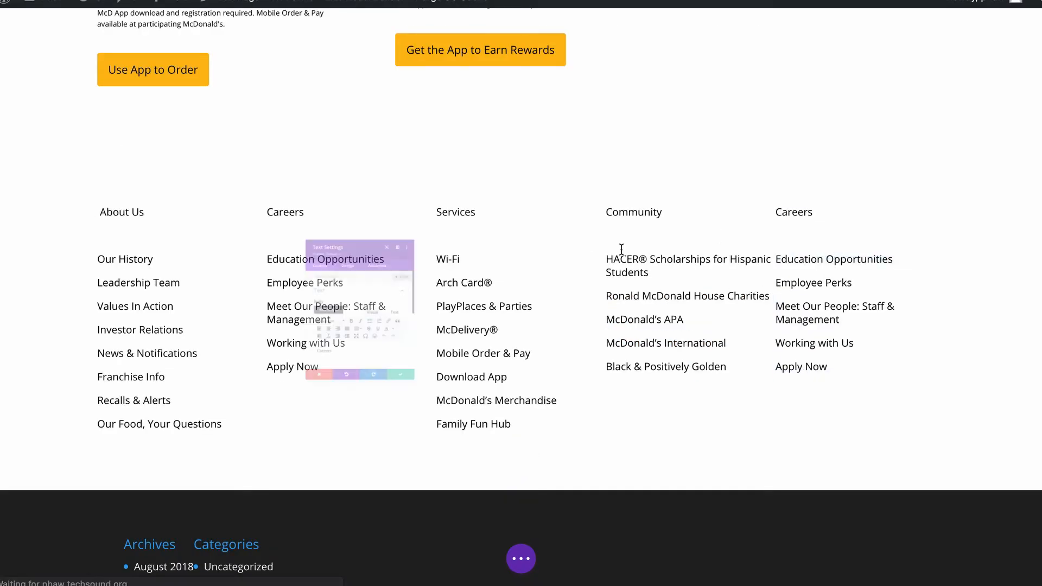
{"action": "left_click", "coordinate": [347, 421]}
{"action": "key", "text": "super+a"}
{"action": "key", "text": "super+v"}
Step: Format the pasted Contact Us heading as Paragraph text and remove its hyperlink
{"action": "left_click_drag", "start_coordinate": [346, 429], "coordinate": [236, 397]}
{"action": "left_click", "coordinate": [303, 343]}
{"action": "left_click", "coordinate": [279, 365]}
{"action": "left_click", "coordinate": [437, 340]}
{"action": "triple_click", "coordinate": [477, 242]}
{"action": "key", "text": "BackSpace"}
{"action": "key", "text": "Return"}
Step: Remove the bullets and hyperlinks from Arch Card through Restaurant Feedback in the Contact Us list
{"action": "scroll", "coordinate": [383, 411], "scroll_direction": "down", "scroll_amount": 2}
{"action": "left_click_drag", "start_coordinate": [386, 404], "coordinate": [274, 318]}
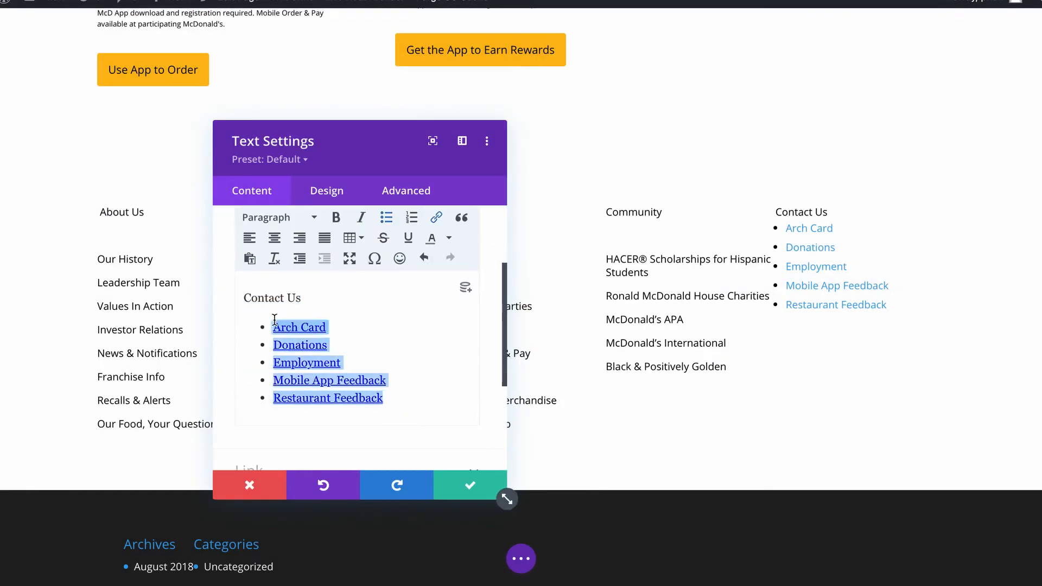
{"action": "scroll", "coordinate": [304, 315], "scroll_direction": "up", "scroll_amount": 1}
{"action": "left_click", "coordinate": [388, 264]}
{"action": "left_click", "coordinate": [438, 265]}
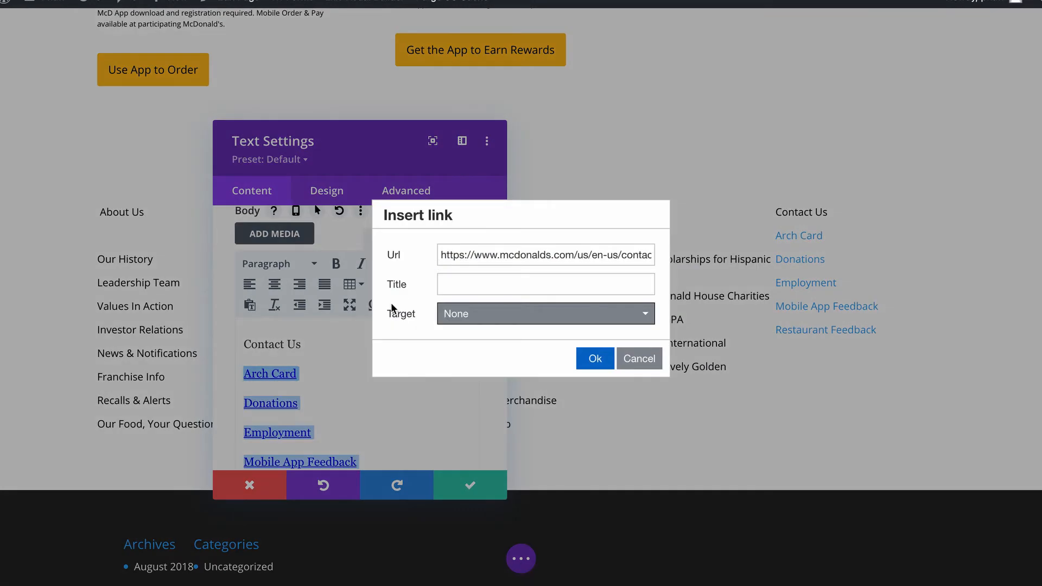
{"action": "triple_click", "coordinate": [473, 259]}
{"action": "key", "text": "BackSpace"}
{"action": "key", "text": "Return"}
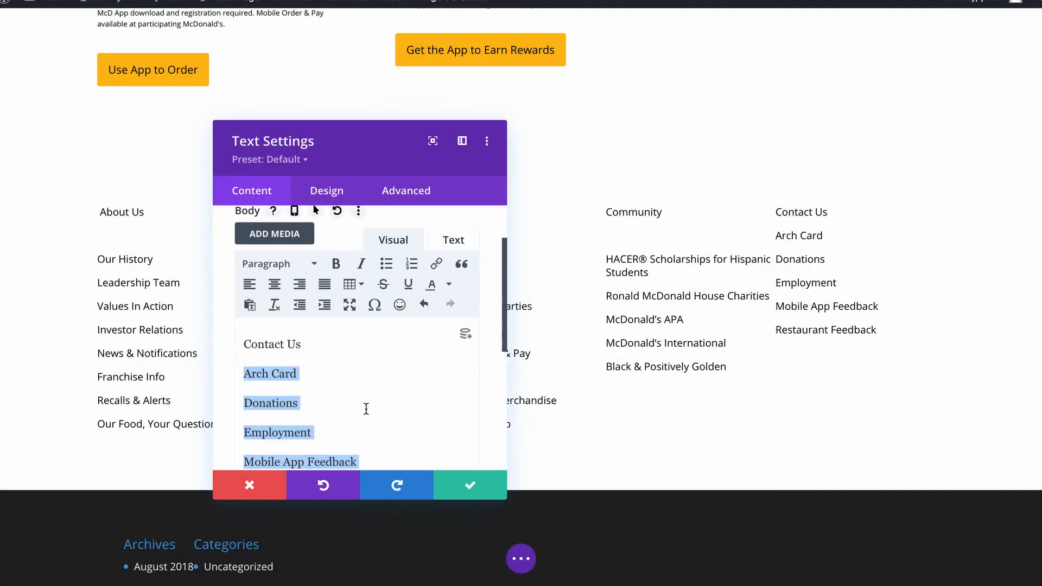
Step: Add a blank line below the Contact Us heading and save the module
{"action": "left_click", "coordinate": [323, 339]}
{"action": "key", "text": "Return"}
{"action": "left_click", "coordinate": [470, 485]}
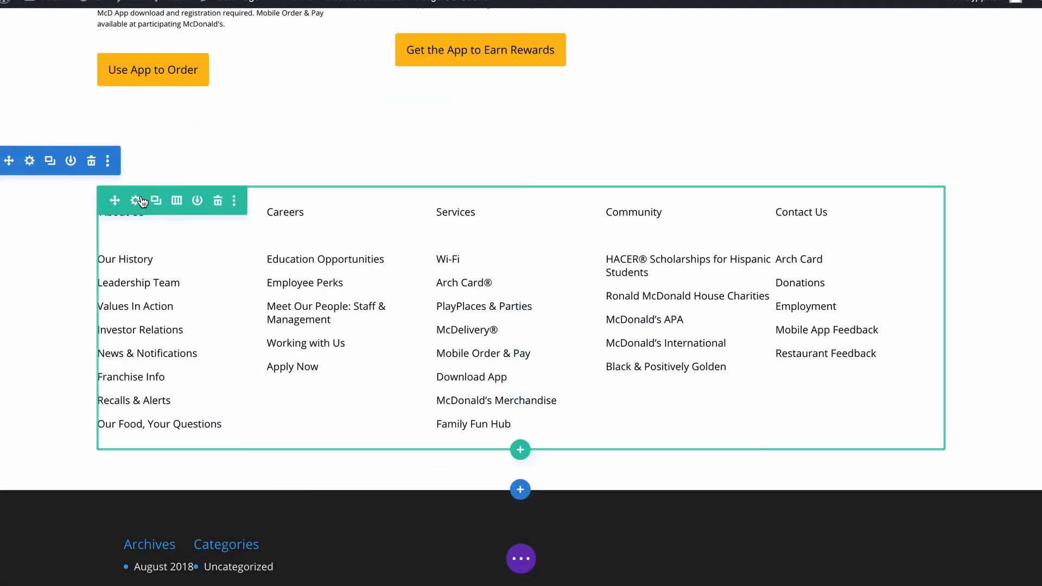
Step: Increase the custom gutter width of the five-column footer row and save the row settings
{"action": "left_click", "coordinate": [137, 201]}
{"action": "left_click", "coordinate": [327, 191]}
{"action": "left_click", "coordinate": [355, 259]}
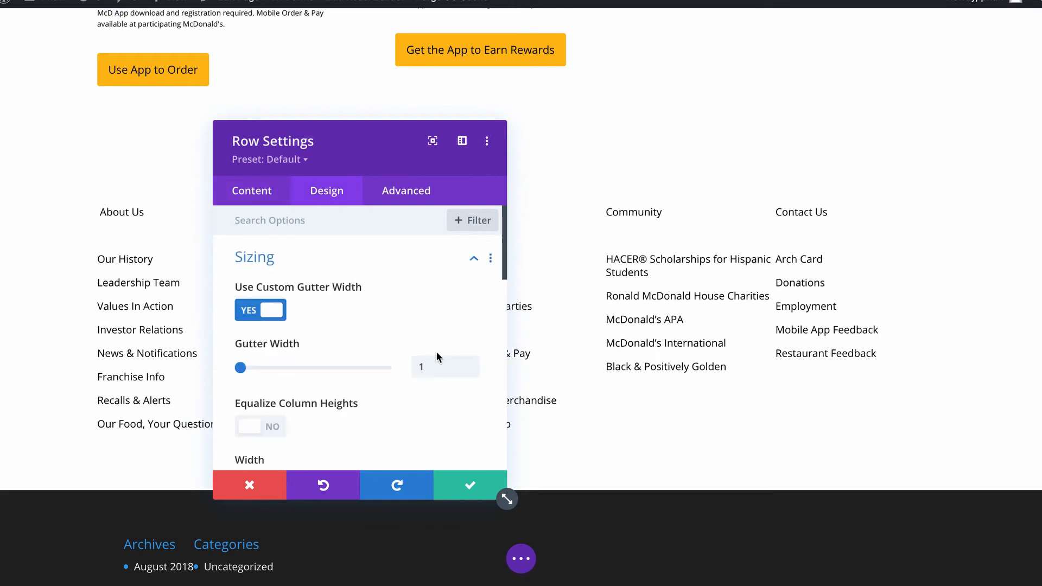
{"action": "left_click", "coordinate": [472, 367]}
{"action": "left_click", "coordinate": [470, 485]}
Step: Insert a three-column row with a wide first column and two narrow columns below the footer links
{"action": "scroll", "coordinate": [471, 485], "scroll_direction": "down", "scroll_amount": 3}
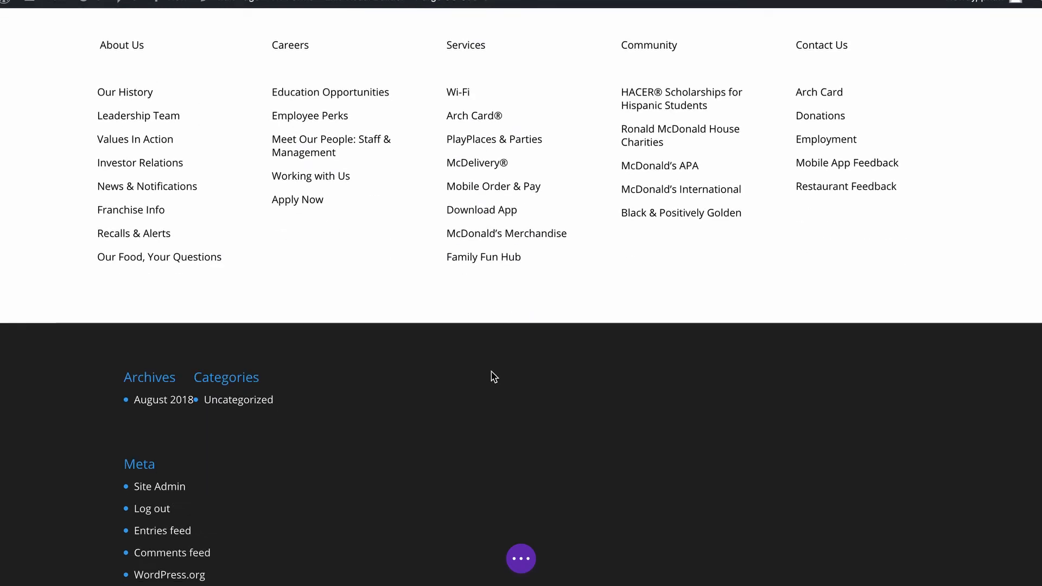
{"action": "left_click", "coordinate": [520, 282]}
{"action": "scroll", "coordinate": [556, 464], "scroll_direction": "down", "scroll_amount": 1}
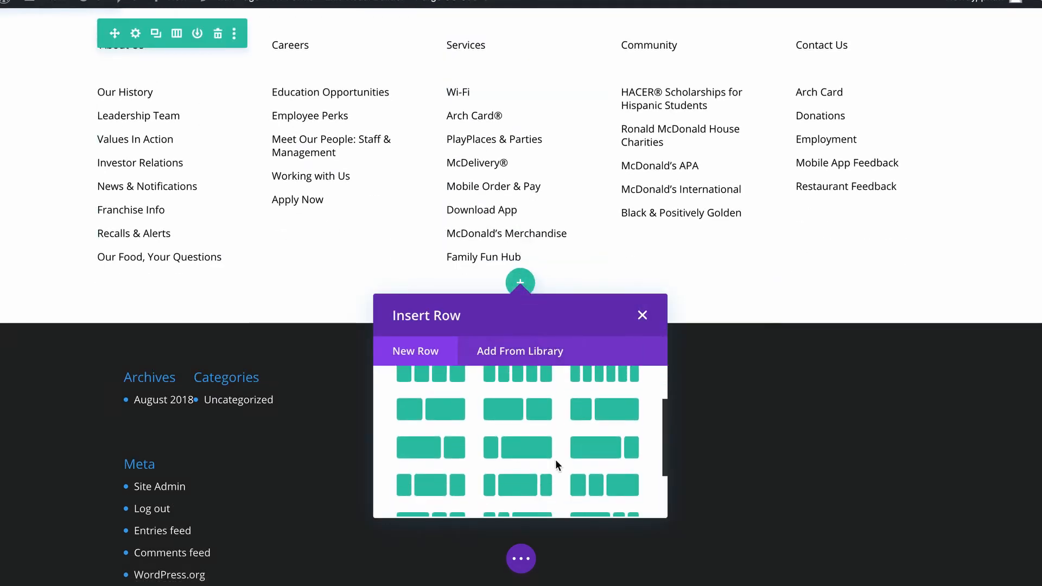
{"action": "scroll", "coordinate": [555, 459], "scroll_direction": "down", "scroll_amount": 2}
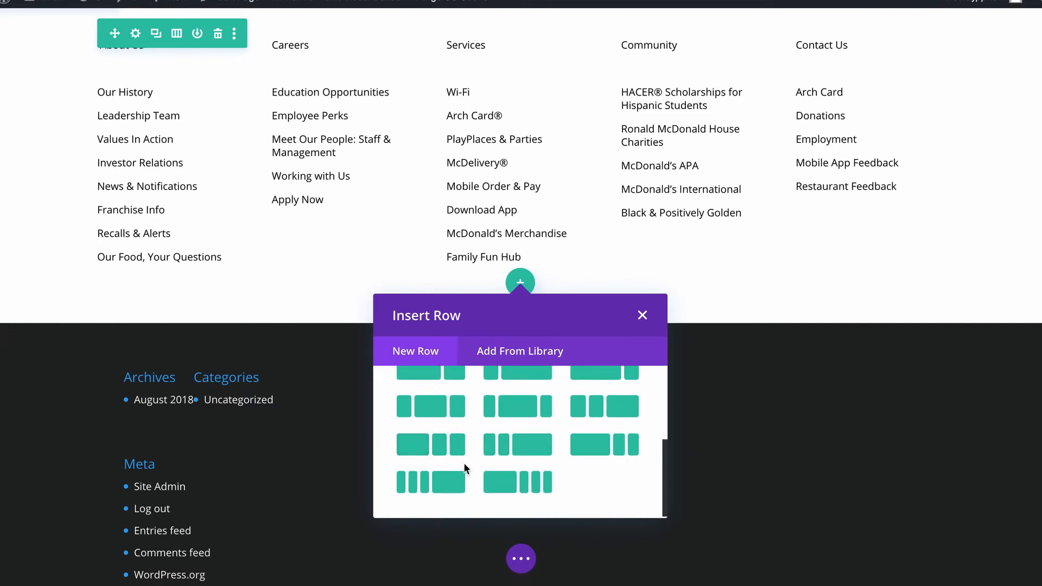
{"action": "left_click", "coordinate": [601, 470]}
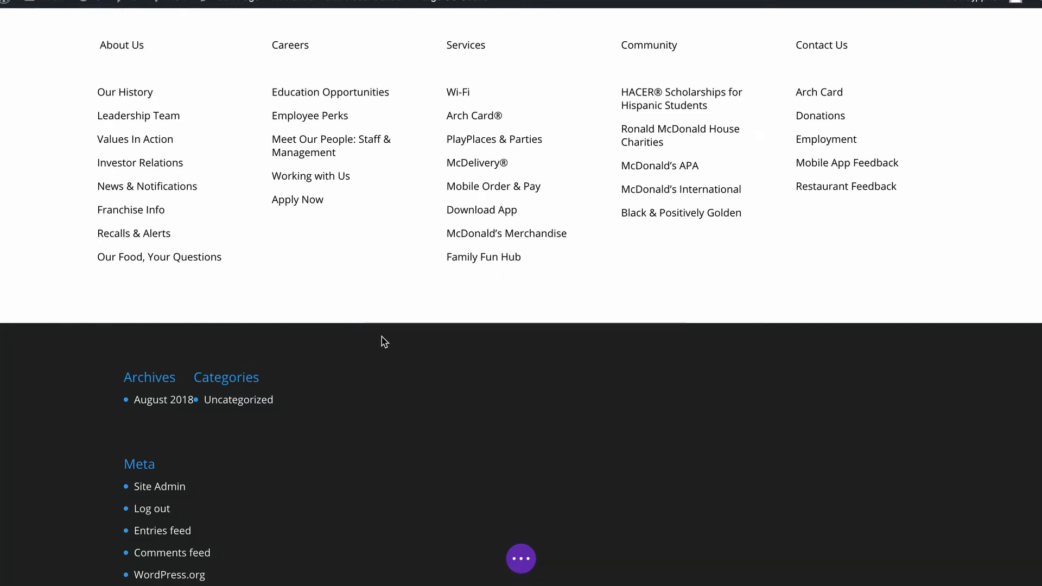
Step: Add a Social Media Follow module to the wide first column of the new row
{"action": "left_click", "coordinate": [338, 139]}
{"action": "type", "text": "social"}
{"action": "left_click", "coordinate": [303, 175]}
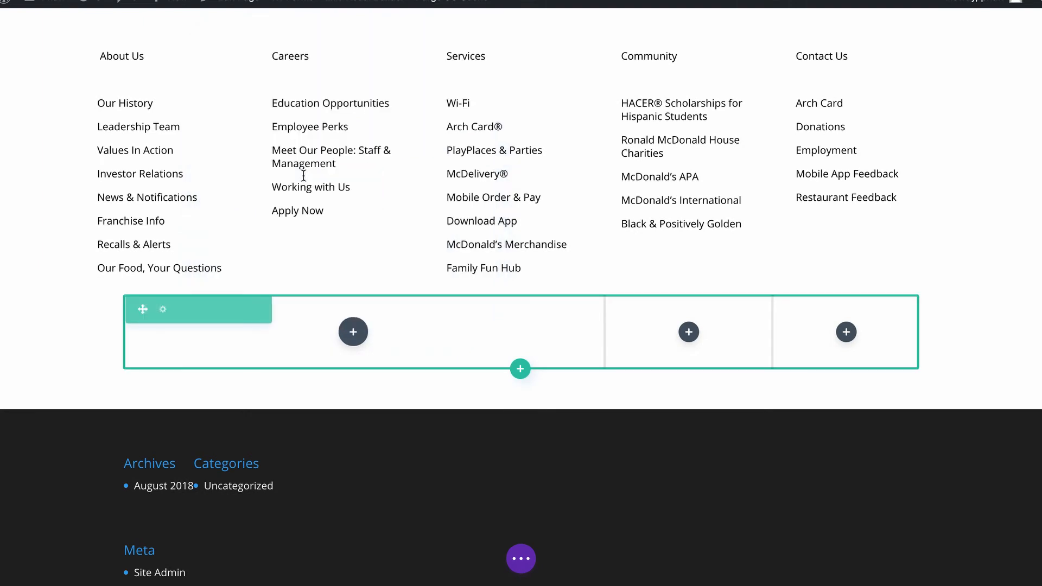
Step: Add Youtube and Instagram networks to the Social Media Follow module
{"action": "left_click", "coordinate": [356, 347]}
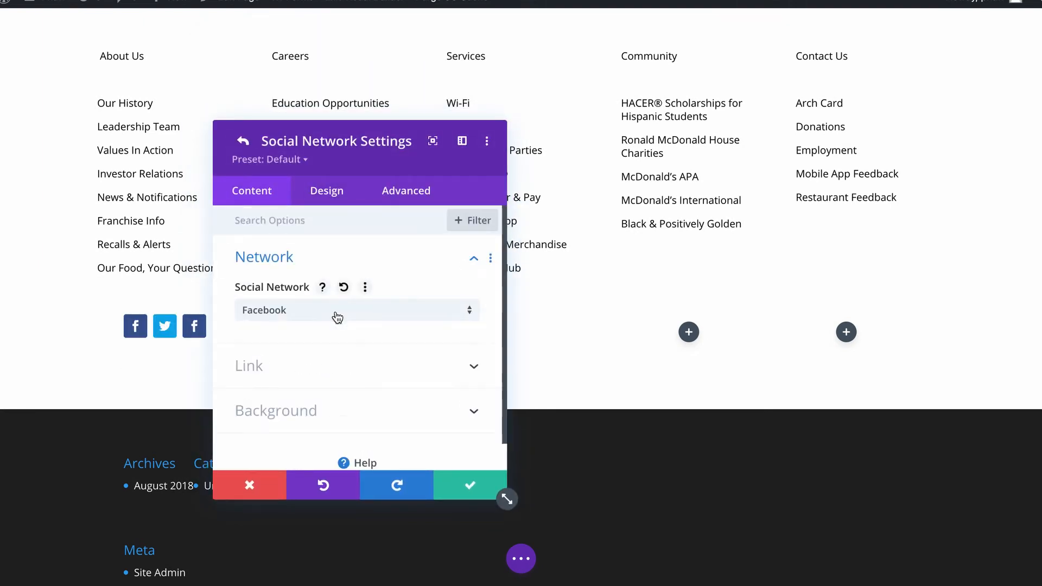
{"action": "left_click", "coordinate": [338, 312]}
{"action": "left_click", "coordinate": [322, 440]}
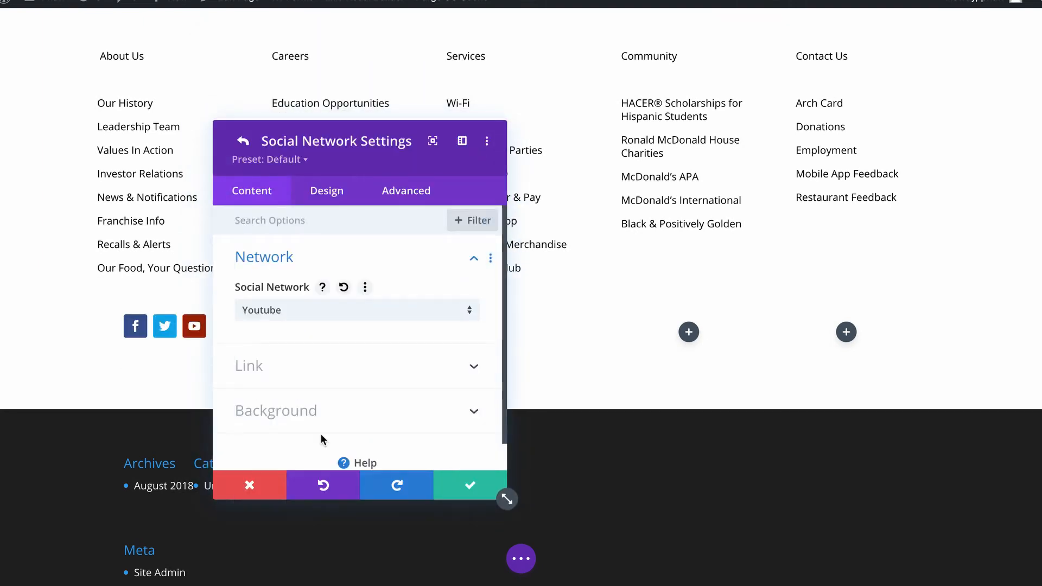
{"action": "left_click", "coordinate": [447, 484]}
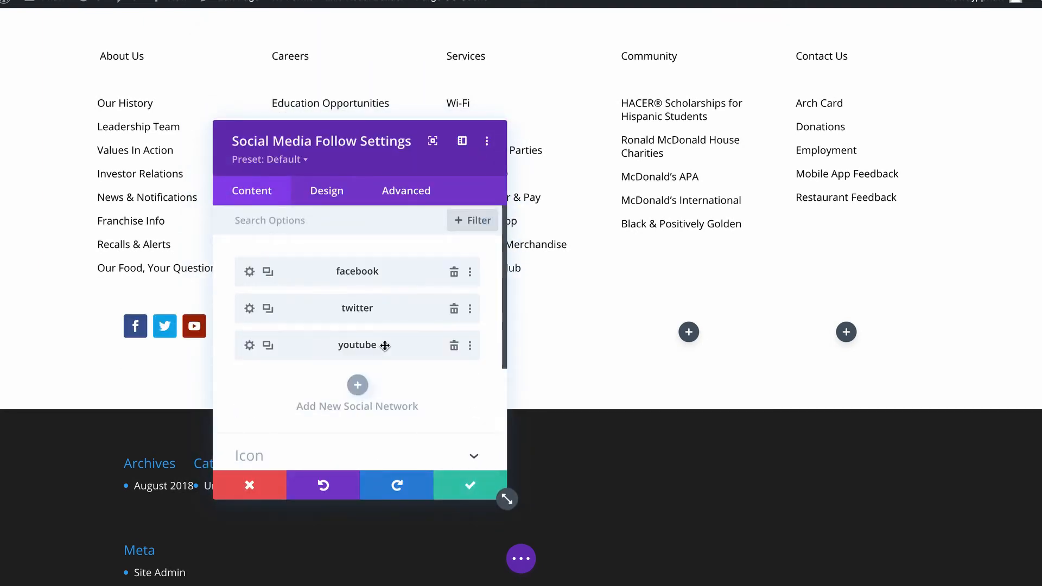
{"action": "left_click", "coordinate": [344, 383]}
{"action": "left_click", "coordinate": [344, 316]}
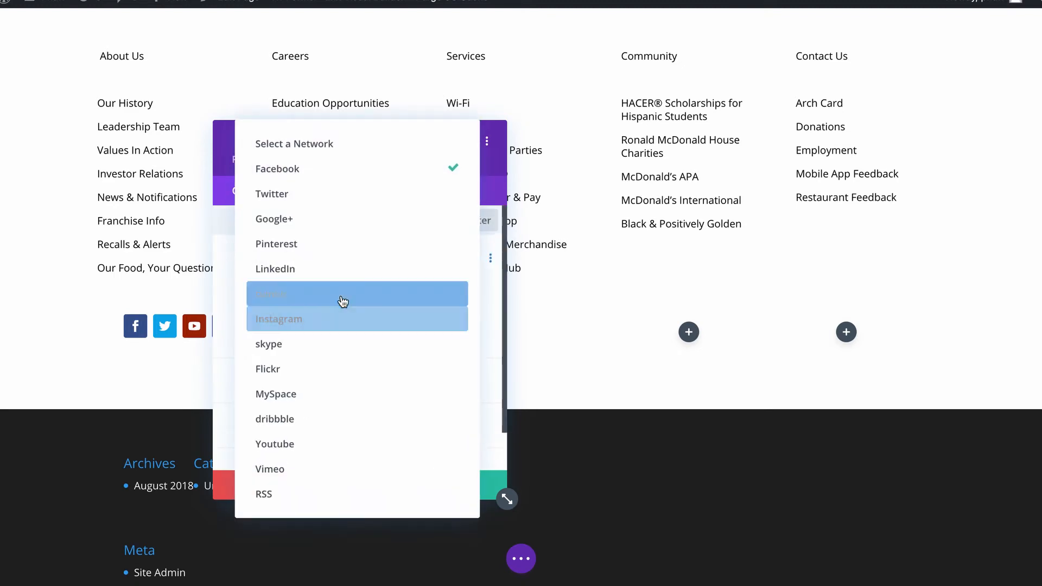
{"action": "left_click", "coordinate": [340, 321]}
{"action": "left_click", "coordinate": [465, 483]}
Step: Add a Tumblr network and an additional Facebook entry to the Social Media Follow module
{"action": "left_click", "coordinate": [356, 421]}
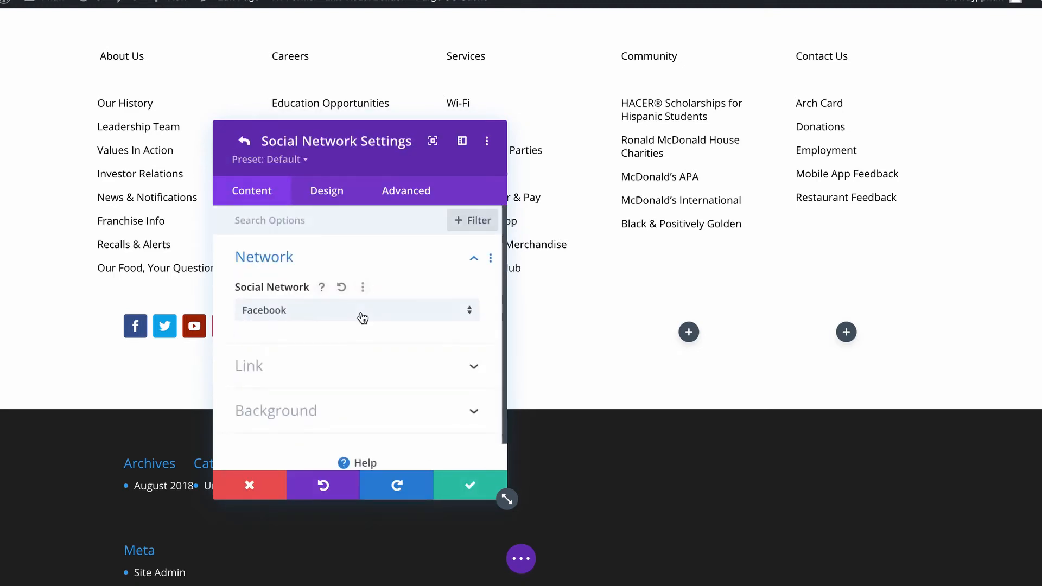
{"action": "left_click", "coordinate": [361, 309]}
{"action": "left_click", "coordinate": [362, 296]}
{"action": "left_click", "coordinate": [466, 484]}
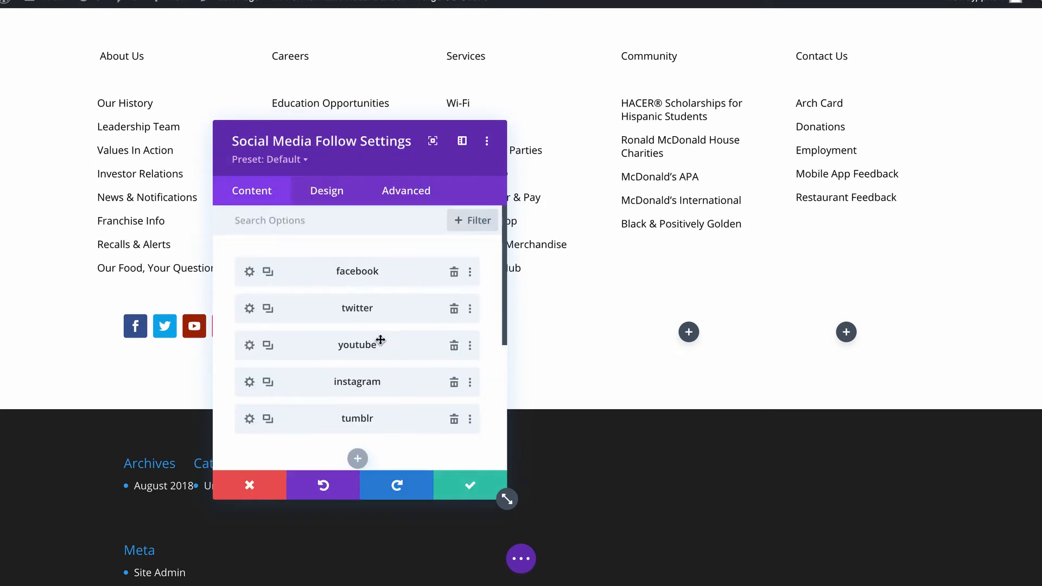
{"action": "left_click", "coordinate": [358, 459]}
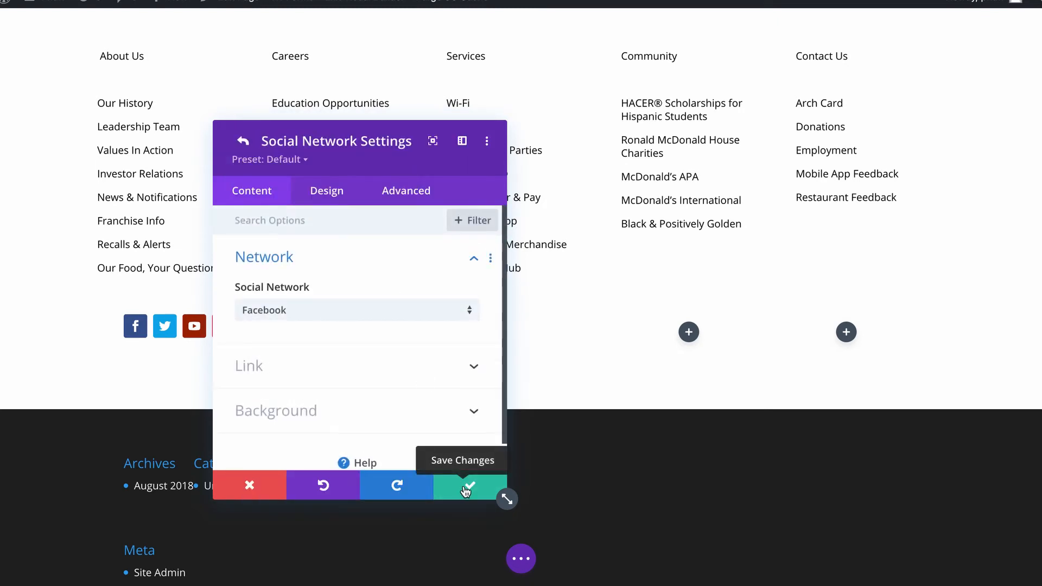
{"action": "left_click", "coordinate": [466, 490]}
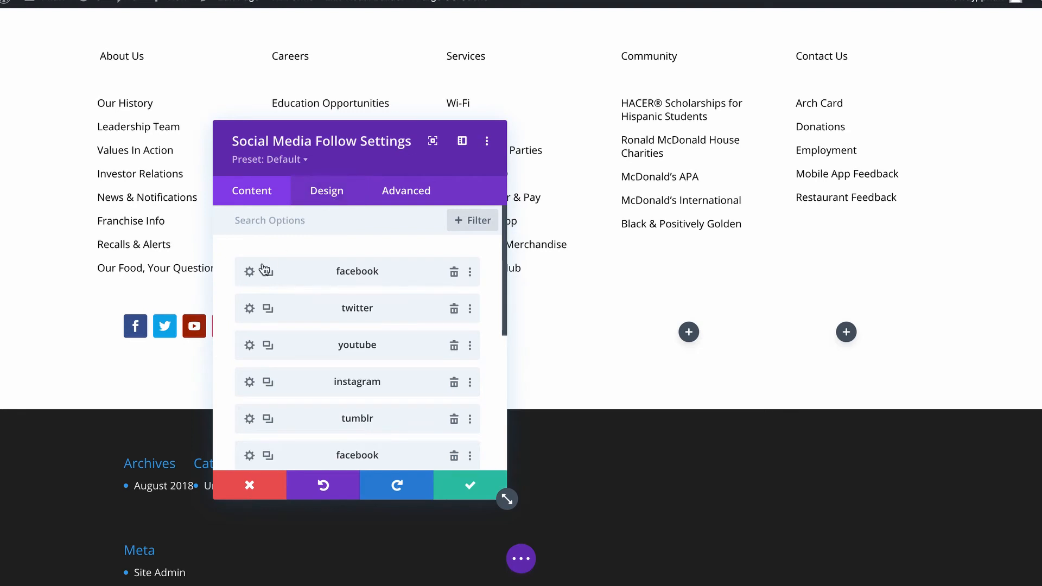
Step: Enable the hover state for the first Facebook network's background and add a hover background color
{"action": "left_click_drag", "start_coordinate": [341, 153], "coordinate": [509, 115]}
{"action": "scroll", "coordinate": [519, 321], "scroll_direction": "down", "scroll_amount": 1}
{"action": "scroll", "coordinate": [516, 304], "scroll_direction": "up", "scroll_amount": 1}
{"action": "left_click", "coordinate": [417, 240]}
{"action": "left_click", "coordinate": [486, 372]}
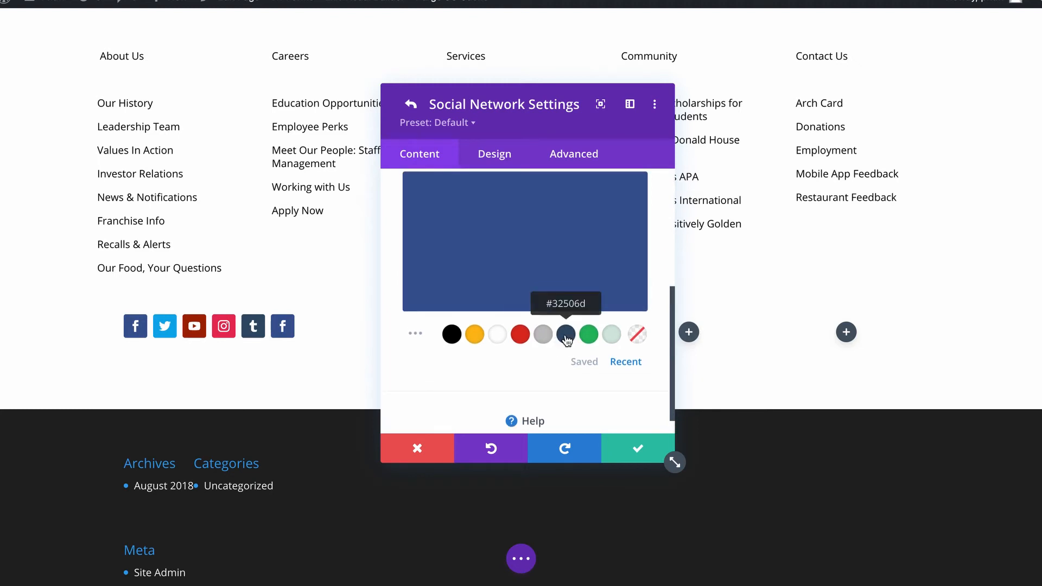
{"action": "scroll", "coordinate": [566, 320], "scroll_direction": "up", "scroll_amount": 2}
{"action": "left_click", "coordinate": [438, 252]}
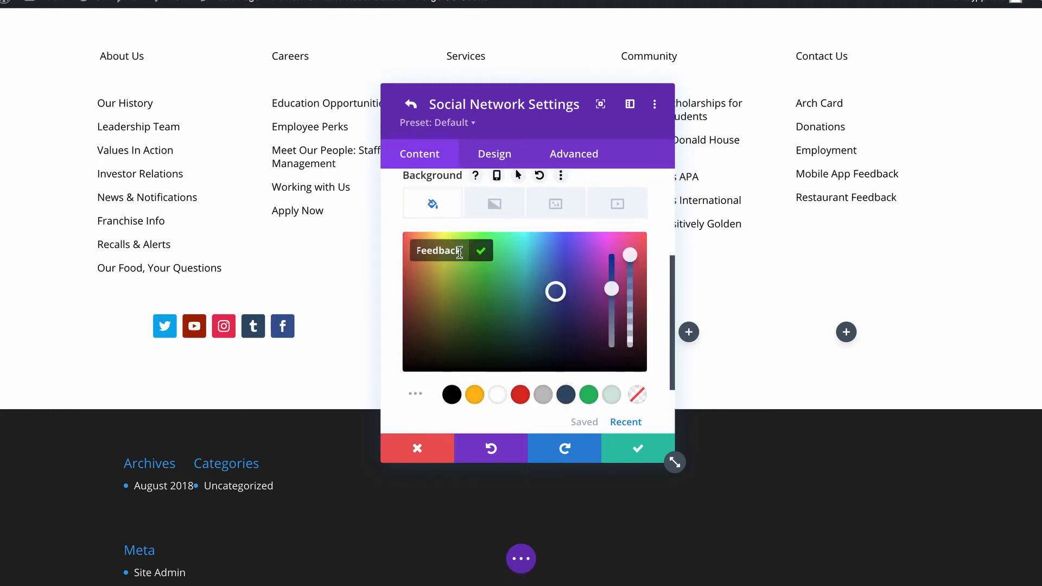
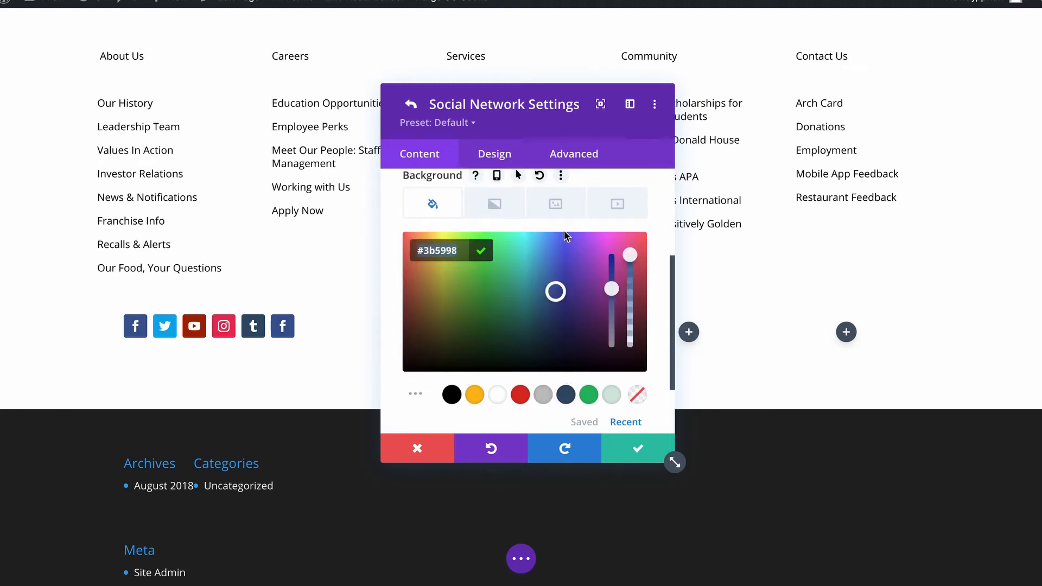
{"action": "scroll", "coordinate": [565, 232], "scroll_direction": "up", "scroll_amount": 1}
{"action": "left_click", "coordinate": [519, 197]}
{"action": "left_click", "coordinate": [619, 224]}
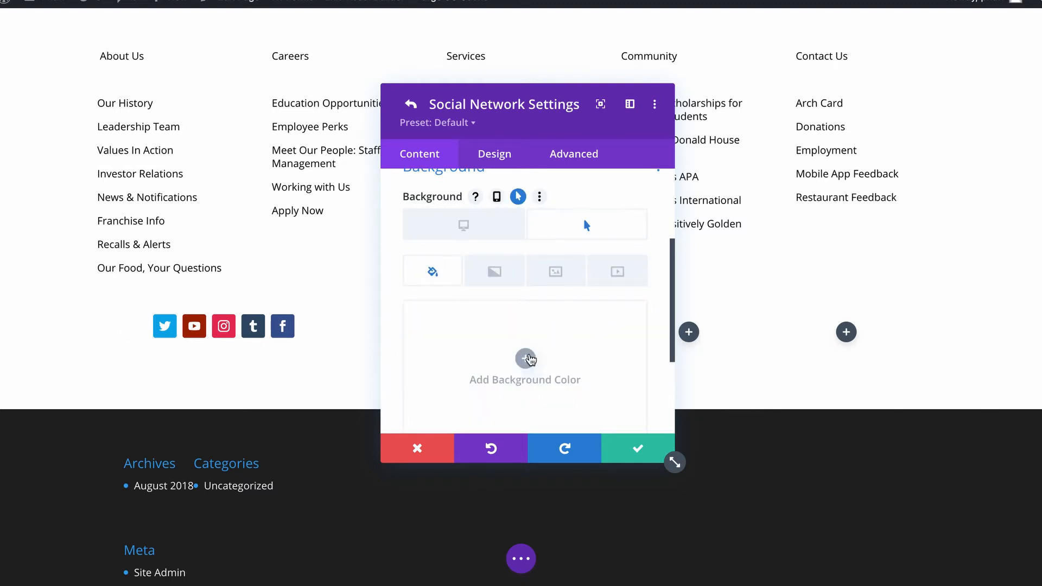
{"action": "left_click", "coordinate": [526, 359]}
Step: Enable the hover state for the first Facebook network's icon color and make the icon black
{"action": "left_click", "coordinate": [494, 158]}
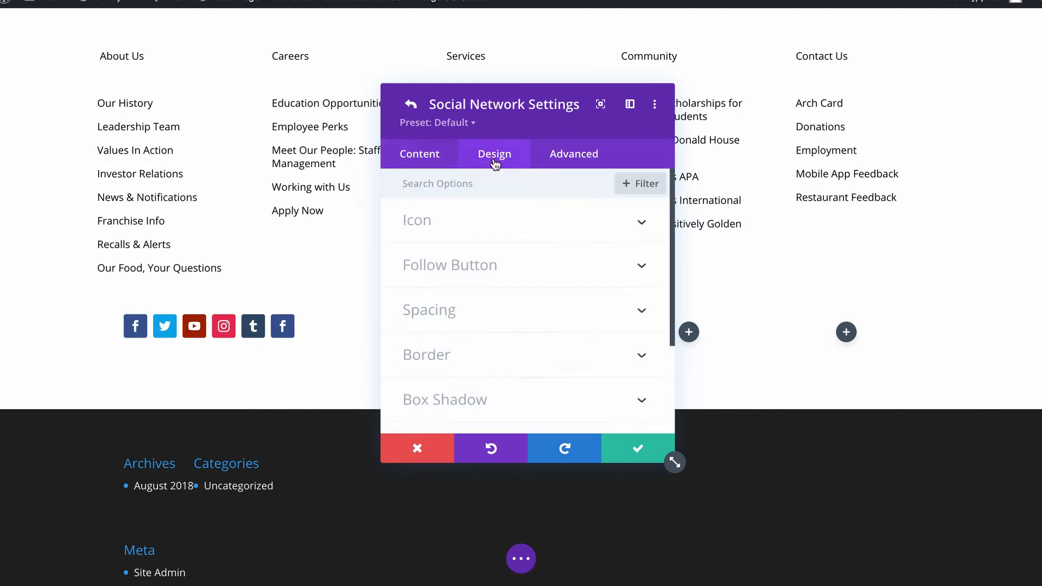
{"action": "left_click", "coordinate": [470, 233]}
{"action": "left_click", "coordinate": [508, 251]}
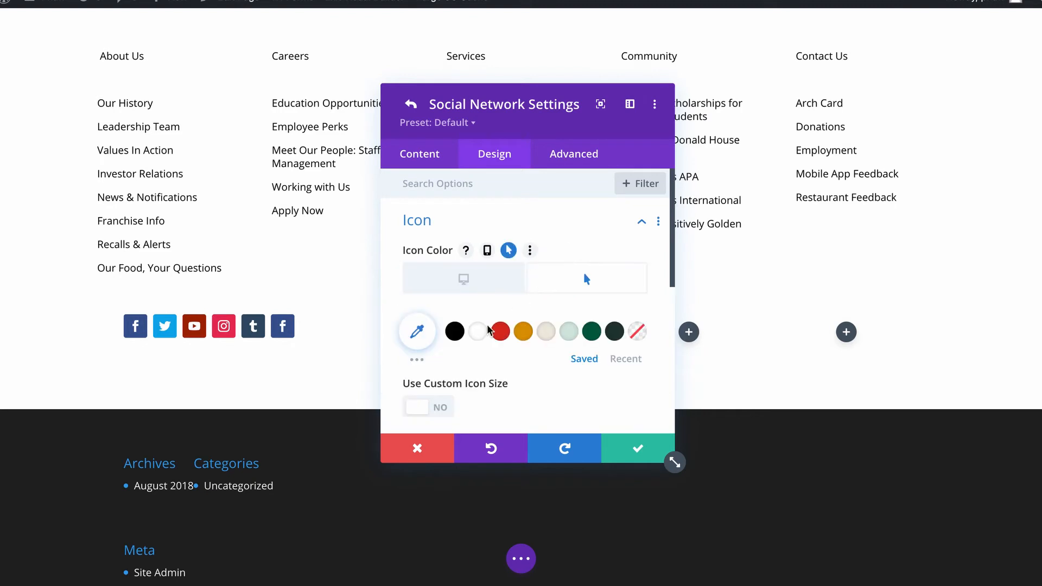
Step: Give the first Facebook icon a 1px solid border in #c2c2c2
{"action": "scroll", "coordinate": [488, 338], "scroll_direction": "down", "scroll_amount": 4}
{"action": "left_click", "coordinate": [512, 362]}
{"action": "scroll", "coordinate": [513, 363], "scroll_direction": "up", "scroll_amount": 2}
{"action": "scroll", "coordinate": [513, 362], "scroll_direction": "down", "scroll_amount": 5}
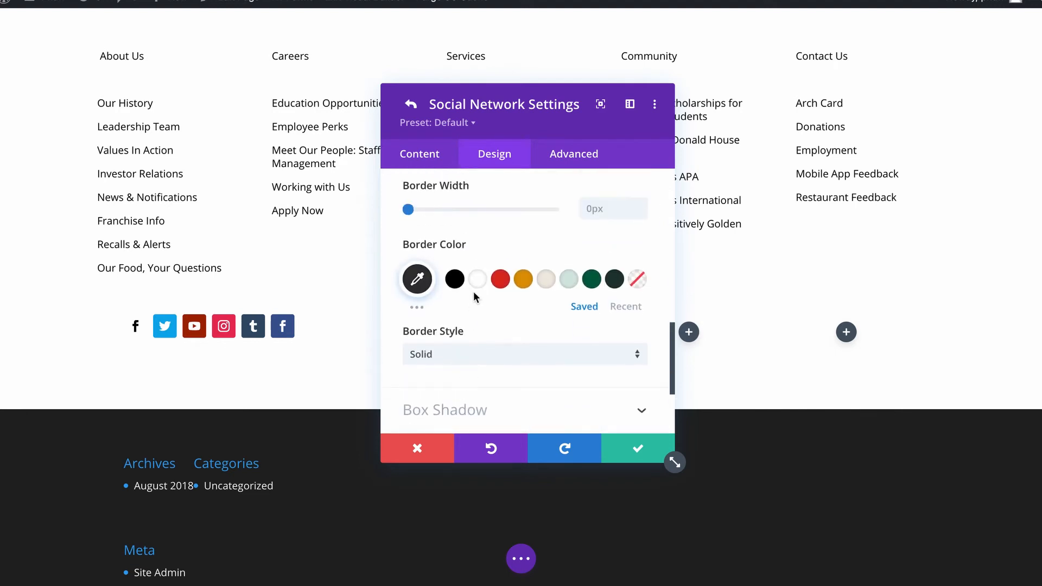
{"action": "left_click", "coordinate": [626, 307]}
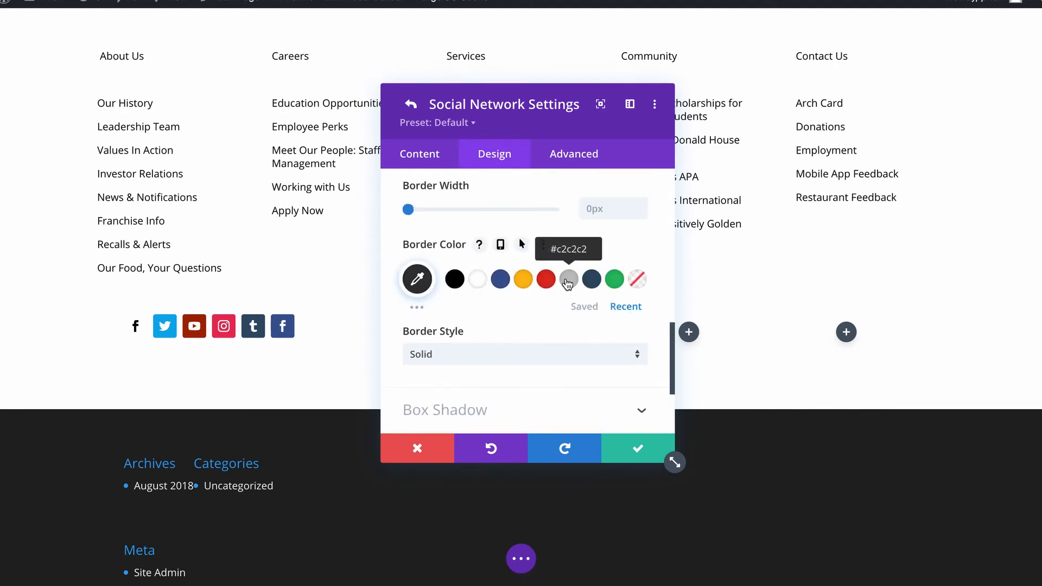
{"action": "left_click", "coordinate": [568, 282]}
{"action": "left_click", "coordinate": [640, 204]}
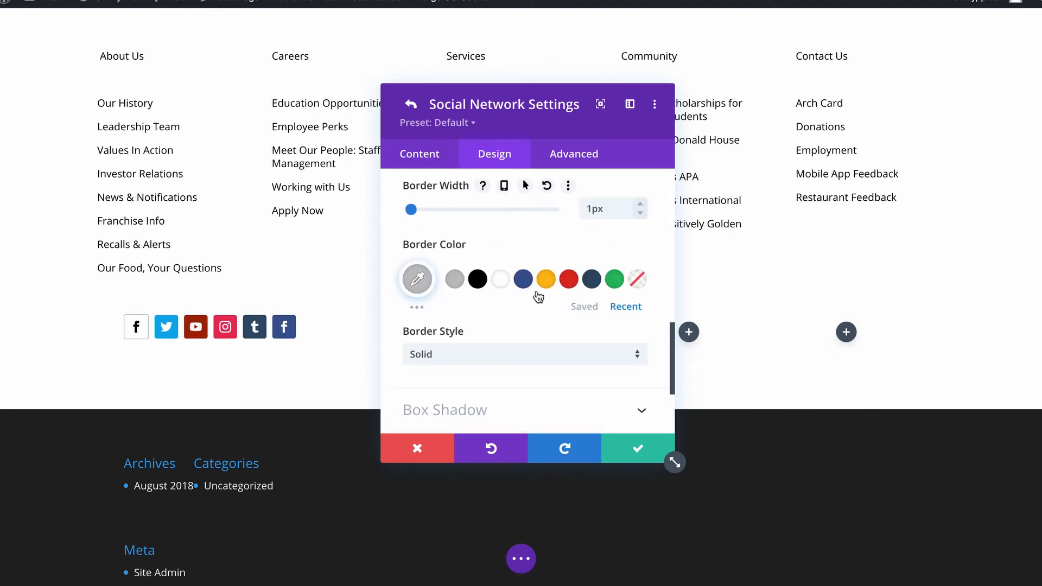
Step: Set the rounded corners of the first Facebook icon to 50
{"action": "scroll", "coordinate": [543, 282], "scroll_direction": "up", "scroll_amount": 5}
{"action": "left_click", "coordinate": [441, 281]}
{"action": "type", "text": "50"}
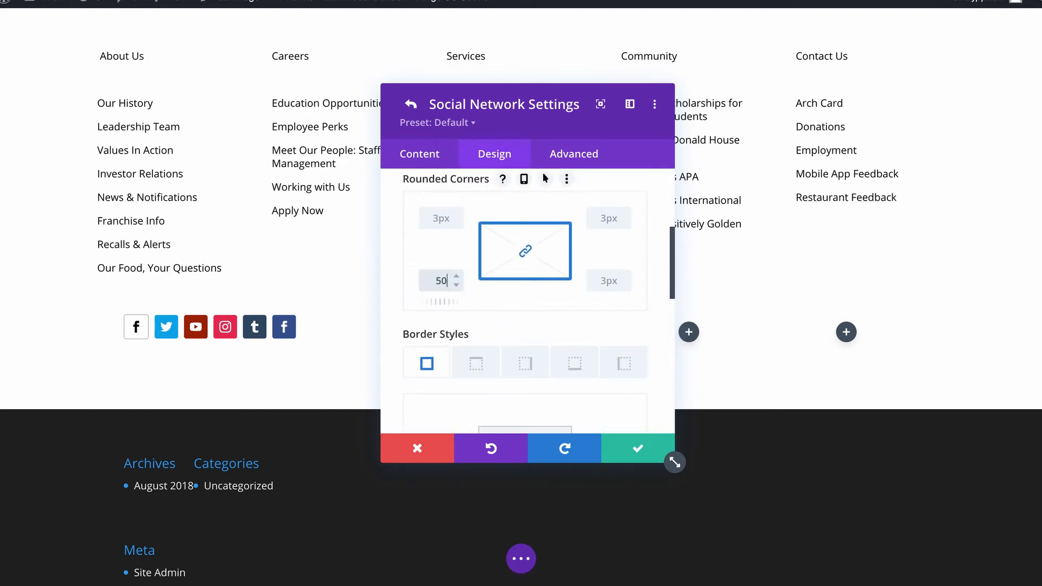
{"action": "scroll", "coordinate": [502, 350], "scroll_direction": "down", "scroll_amount": 5}
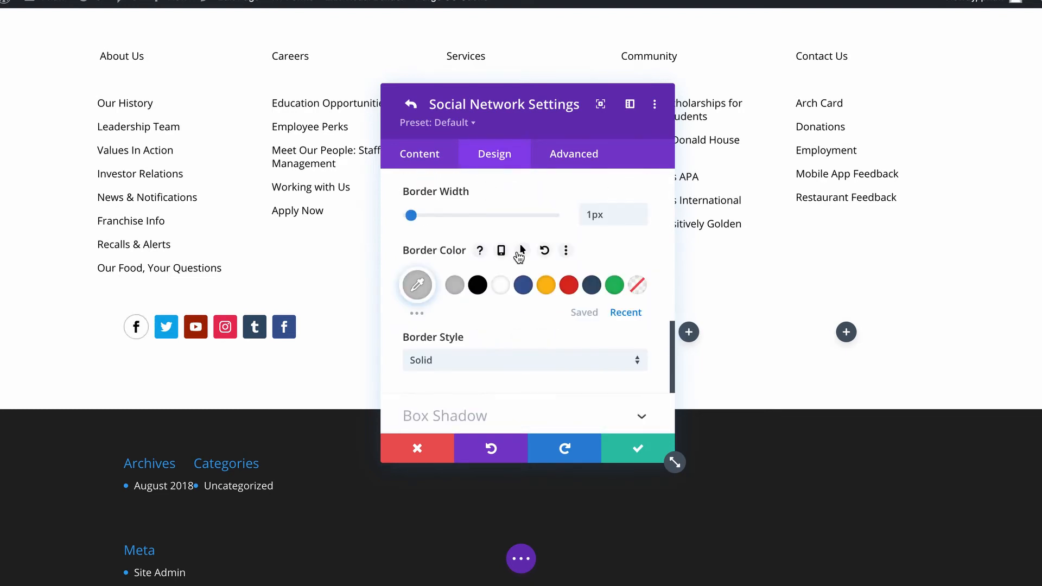
Step: Enable the hover state for the first Facebook icon's border color, make it transparent on hover, and save the network
{"action": "left_click", "coordinate": [518, 251]}
{"action": "left_click", "coordinate": [638, 332]}
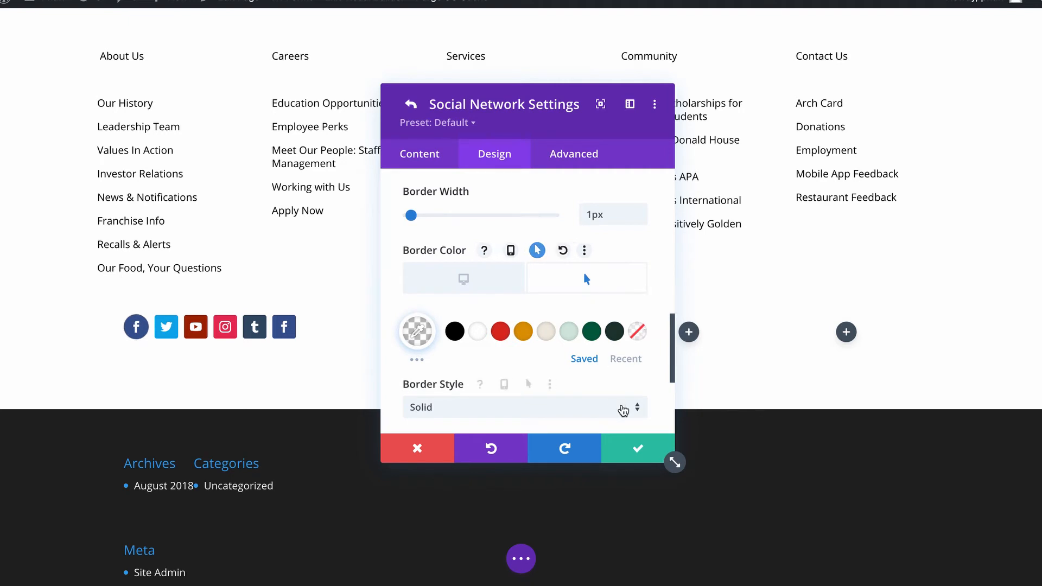
{"action": "left_click", "coordinate": [638, 449]}
Step: Enable the hover state for the Twitter network's background, using #00aced on hover and removing the default background color
{"action": "left_click", "coordinate": [418, 238]}
{"action": "left_click", "coordinate": [481, 372]}
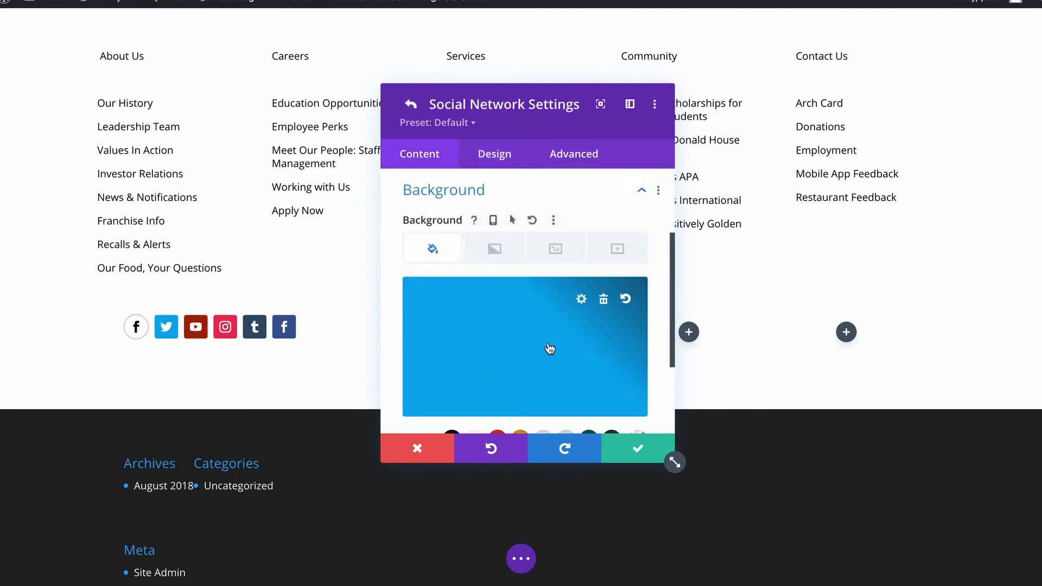
{"action": "scroll", "coordinate": [582, 304], "scroll_direction": "down", "scroll_amount": 2}
{"action": "left_click", "coordinate": [627, 396]}
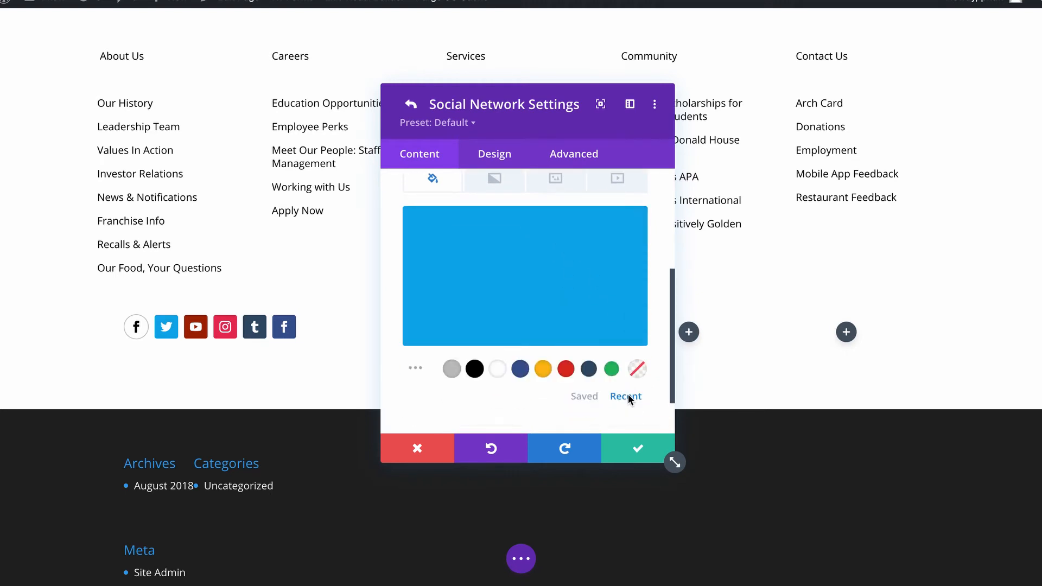
{"action": "scroll", "coordinate": [585, 304], "scroll_direction": "up", "scroll_amount": 1}
{"action": "left_click", "coordinate": [581, 261]}
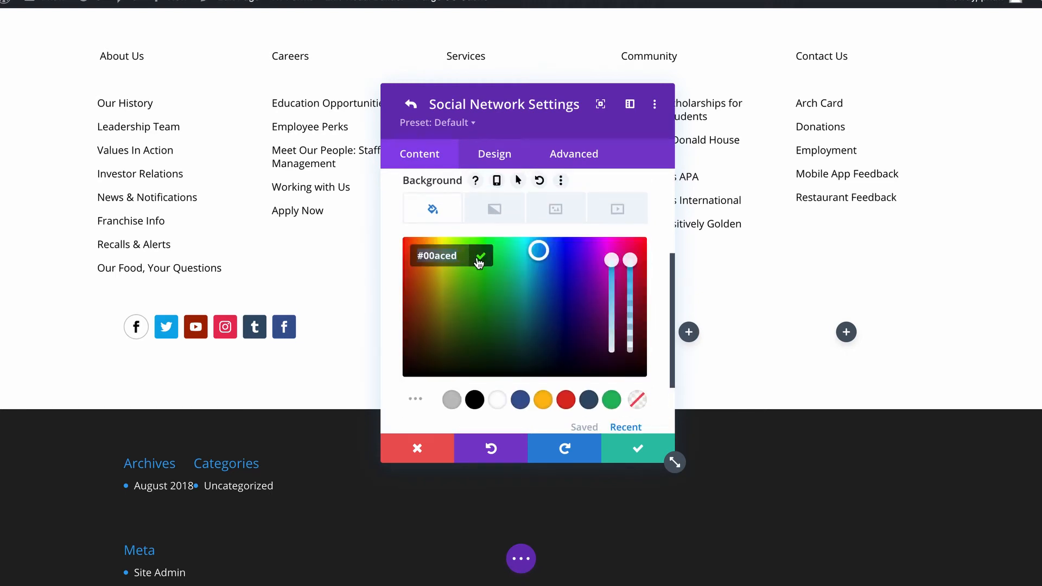
{"action": "left_click", "coordinate": [519, 180]}
{"action": "left_click", "coordinate": [587, 209]}
{"action": "left_click", "coordinate": [525, 337]}
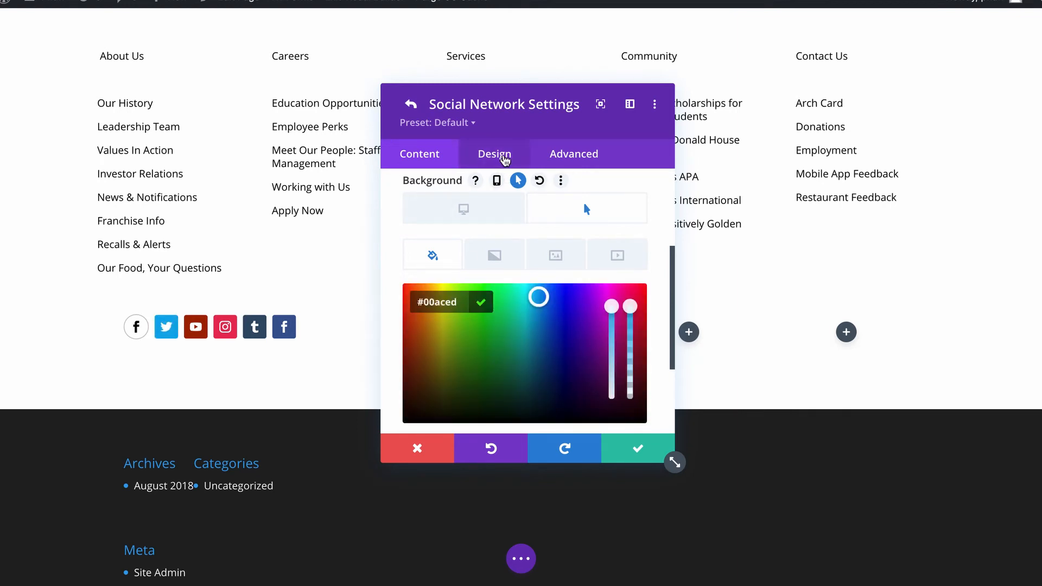
Step: Enable the hover state for the Twitter icon color, with white on hover and black by default
{"action": "left_click", "coordinate": [495, 155]}
{"action": "left_click", "coordinate": [484, 220]}
{"action": "left_click", "coordinate": [508, 250]}
{"action": "left_click", "coordinate": [479, 326]}
{"action": "left_click", "coordinate": [483, 279]}
{"action": "left_click", "coordinate": [458, 332]}
Step: Round the Twitter icon's corners and give it a 1px solid border in #c2c2c2
{"action": "scroll", "coordinate": [518, 345], "scroll_direction": "down", "scroll_amount": 3}
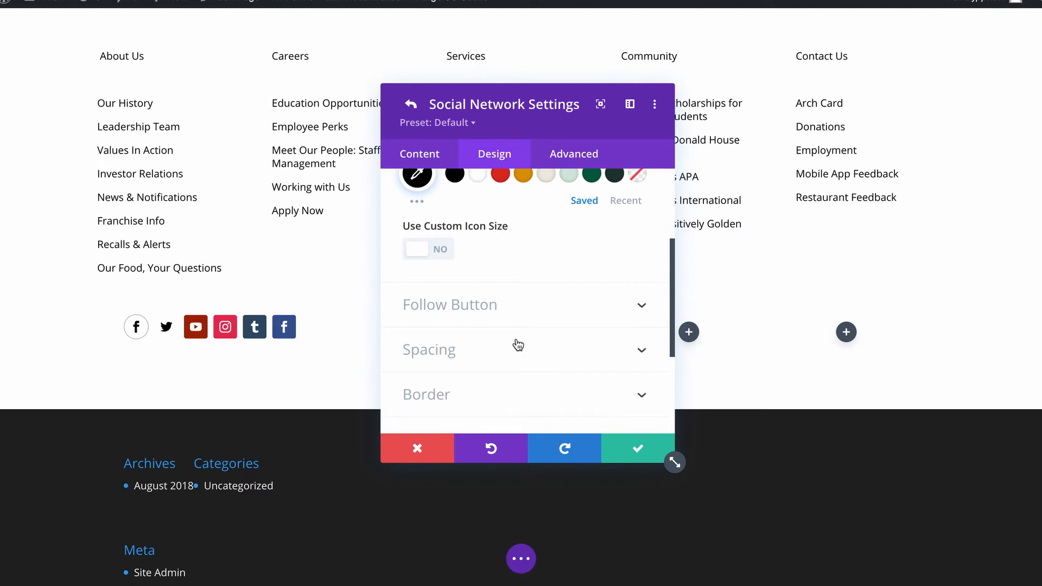
{"action": "left_click", "coordinate": [513, 403]}
{"action": "scroll", "coordinate": [448, 332], "scroll_direction": "down", "scroll_amount": 2}
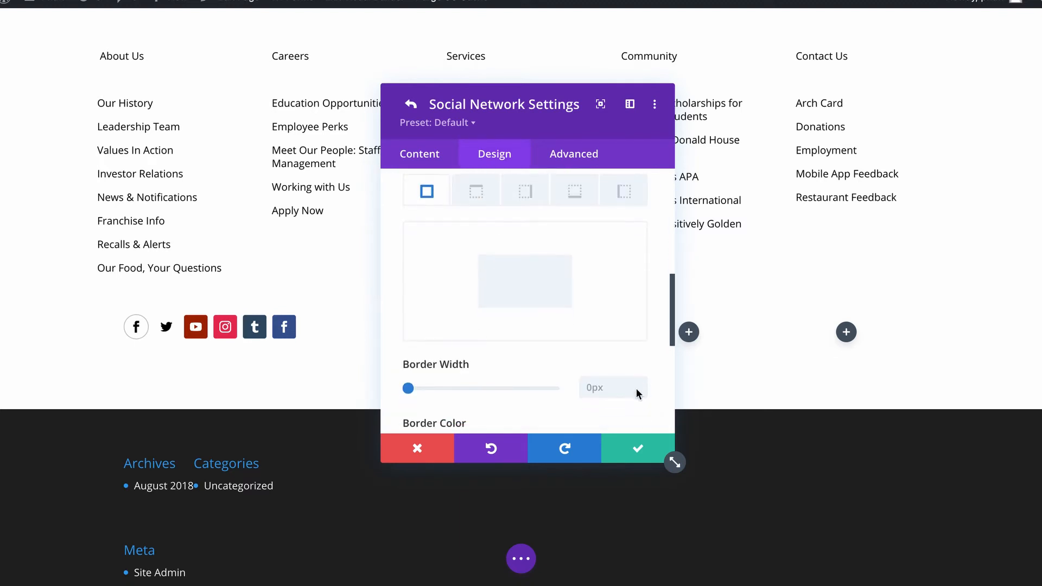
{"action": "left_click", "coordinate": [641, 385]}
{"action": "scroll", "coordinate": [581, 384], "scroll_direction": "down", "scroll_amount": 2}
{"action": "left_click", "coordinate": [626, 374]}
{"action": "left_click", "coordinate": [522, 346]}
Step: Make the Twitter icon's border transparent on hover and save the network
{"action": "scroll", "coordinate": [553, 360], "scroll_direction": "down", "scroll_amount": 2}
{"action": "left_click", "coordinate": [522, 192]}
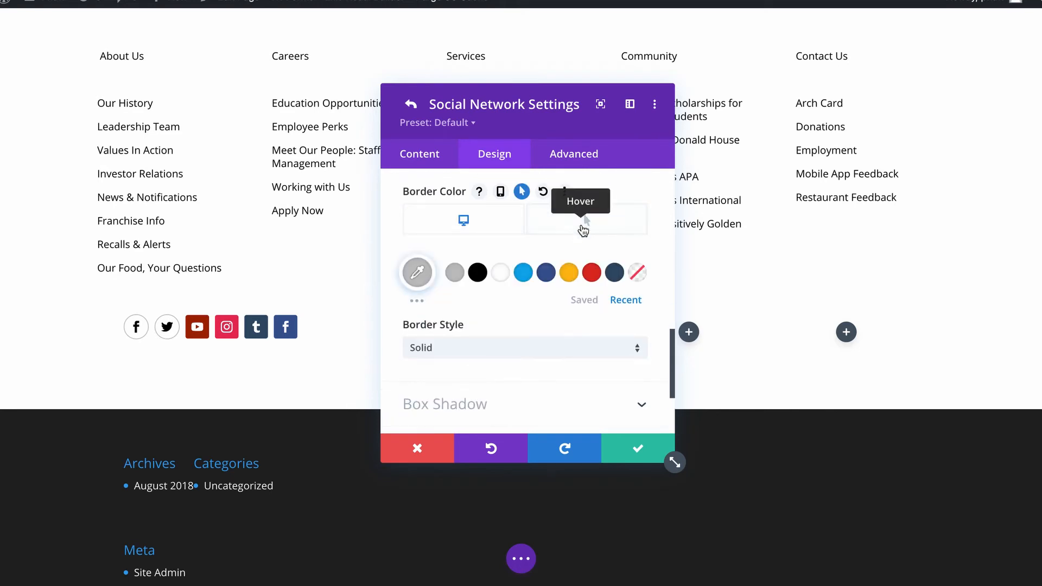
{"action": "left_click", "coordinate": [637, 272]}
{"action": "left_click", "coordinate": [639, 455]}
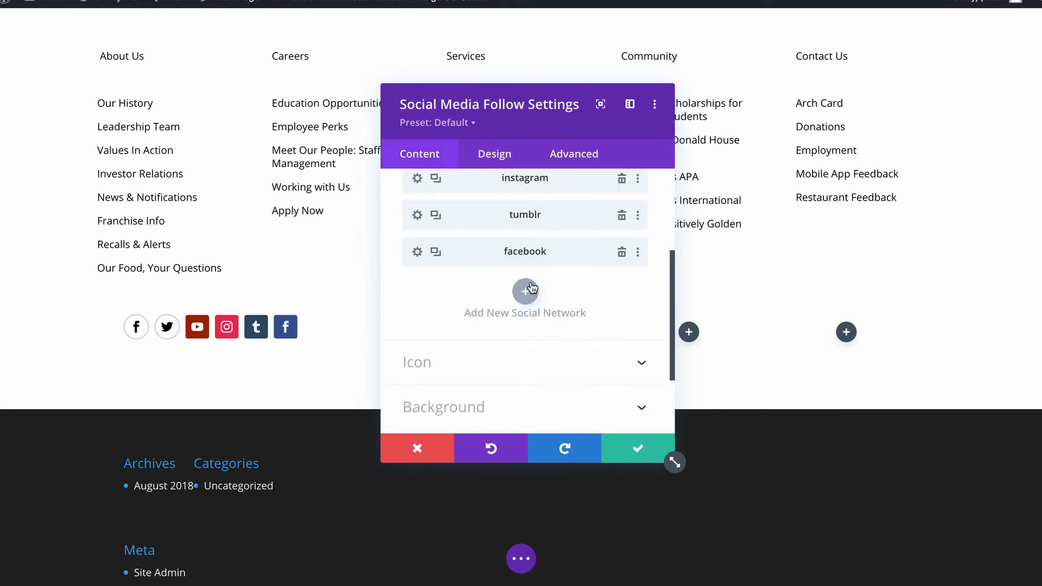
Step: Enable the hover state for the YouTube network's background and remove its default background color
{"action": "scroll", "coordinate": [429, 309], "scroll_direction": "up", "scroll_amount": 3}
{"action": "left_click", "coordinate": [421, 305]}
{"action": "left_click", "coordinate": [480, 370]}
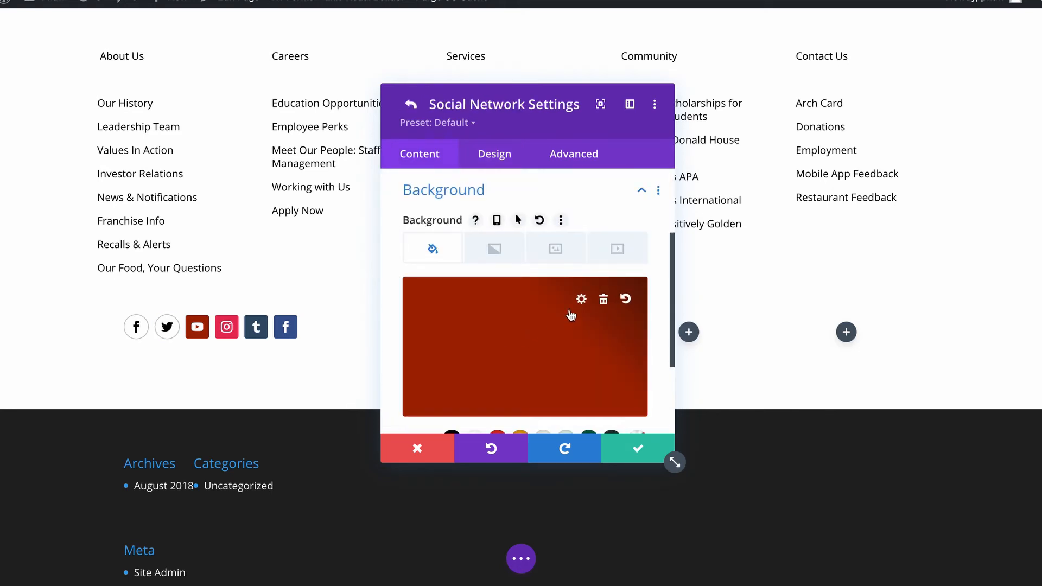
{"action": "left_click", "coordinate": [553, 361]}
{"action": "left_click", "coordinate": [626, 404]}
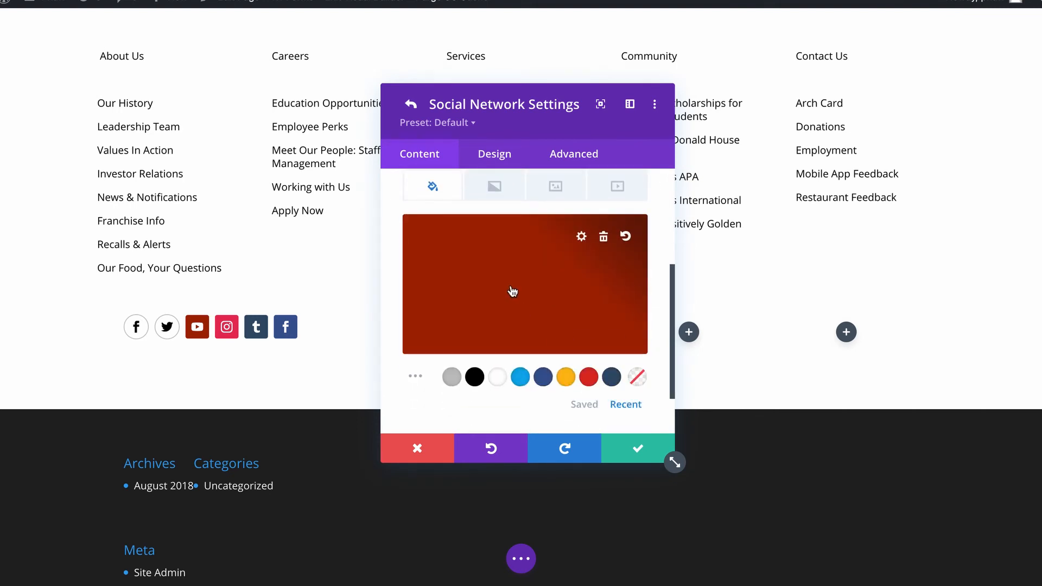
{"action": "scroll", "coordinate": [513, 261], "scroll_direction": "up", "scroll_amount": 2}
{"action": "left_click", "coordinate": [518, 211]}
{"action": "left_click", "coordinate": [604, 337]}
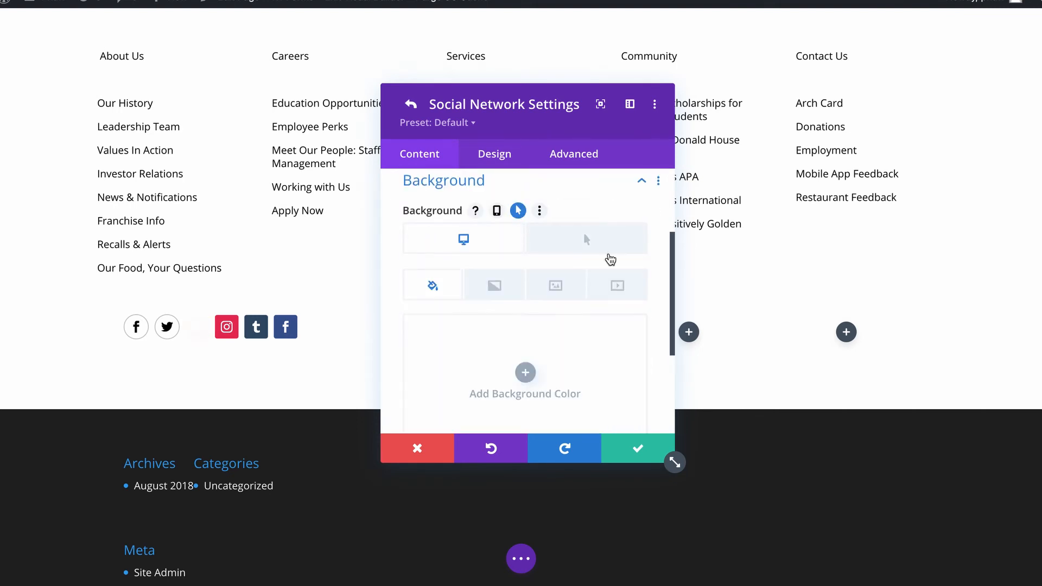
Step: Add a red hover background color to the YouTube network from the recent colors
{"action": "left_click", "coordinate": [554, 361]}
{"action": "scroll", "coordinate": [554, 361], "scroll_direction": "down", "scroll_amount": 2}
{"action": "left_click", "coordinate": [610, 380]}
{"action": "scroll", "coordinate": [543, 271], "scroll_direction": "up", "scroll_amount": 2}
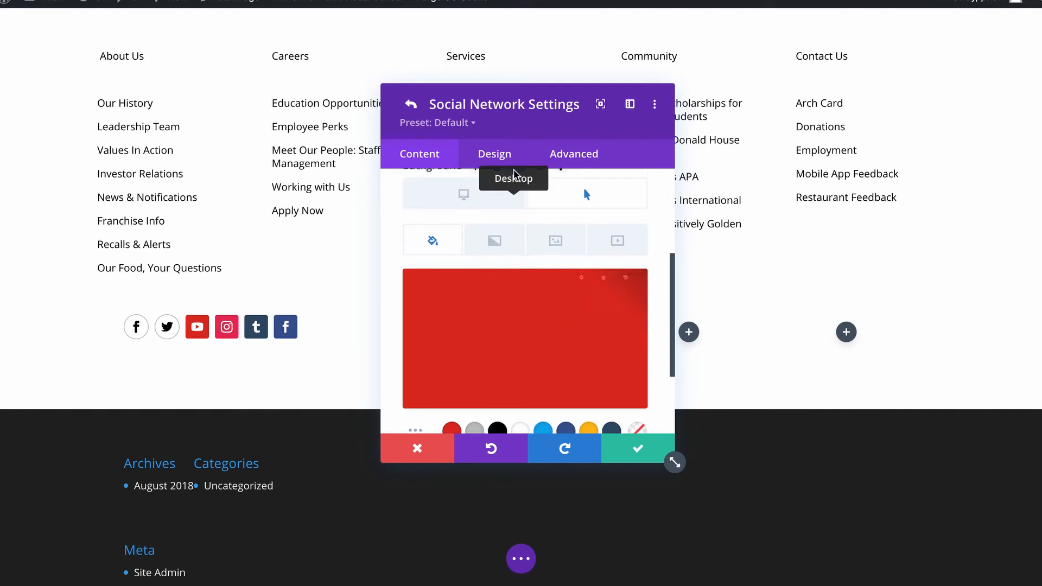
Step: Enable the hover state for the YouTube icon color and make the default icon color black
{"action": "left_click", "coordinate": [494, 153]}
{"action": "left_click", "coordinate": [495, 217]}
{"action": "left_click", "coordinate": [509, 251]}
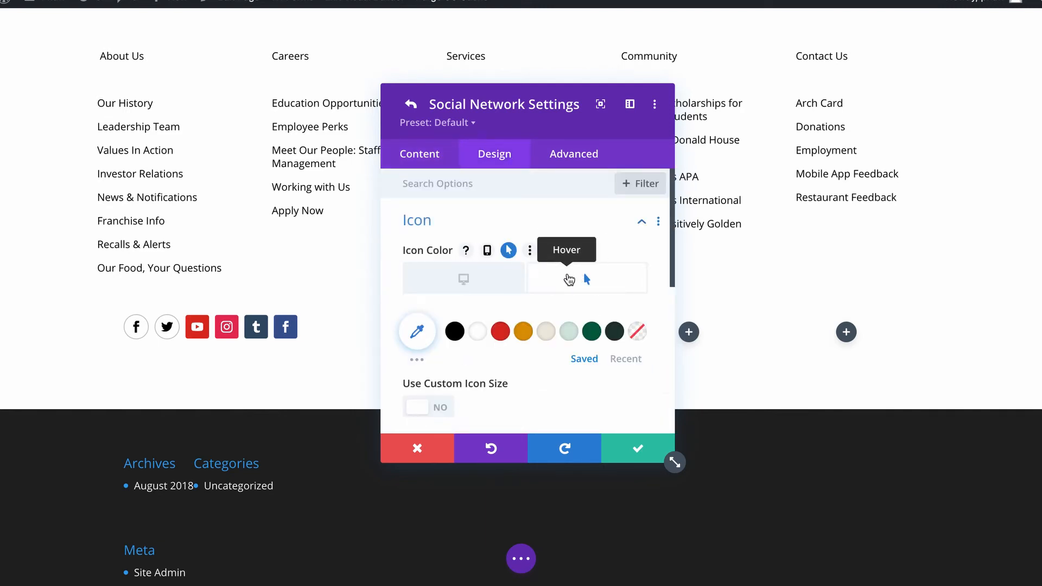
{"action": "left_click", "coordinate": [455, 331]}
Step: Set the YouTube icon's rounded corners to 550px and give it a 1px solid border in #c2c2c2
{"action": "scroll", "coordinate": [521, 326], "scroll_direction": "down", "scroll_amount": 5}
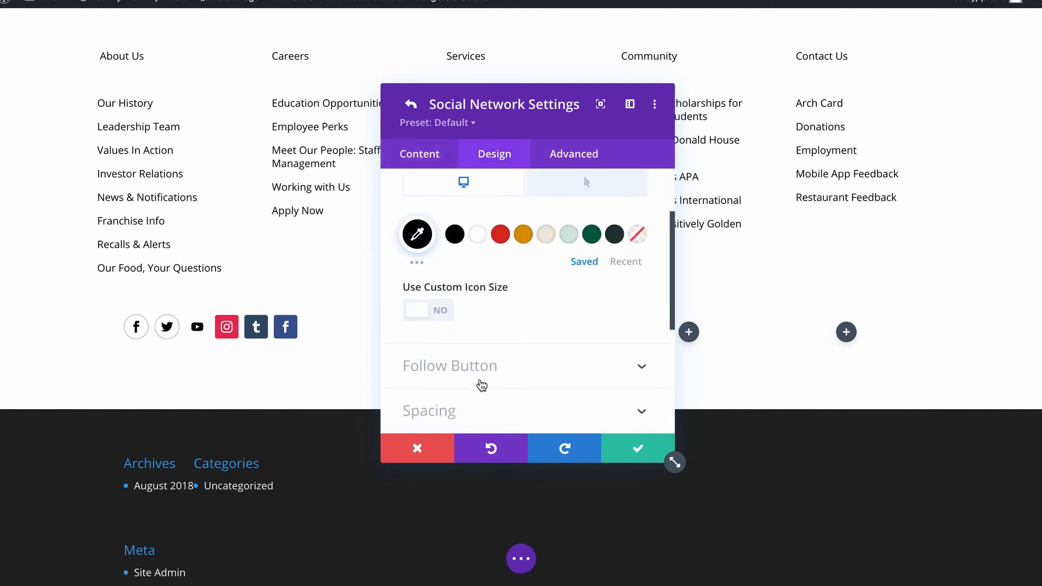
{"action": "left_click", "coordinate": [530, 318]}
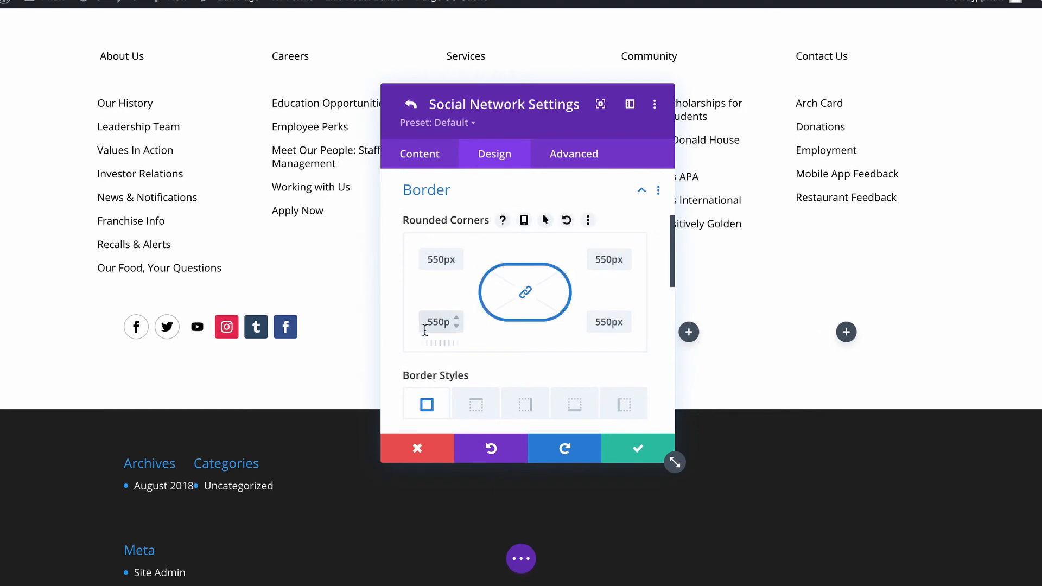
{"action": "scroll", "coordinate": [488, 336], "scroll_direction": "down", "scroll_amount": 4}
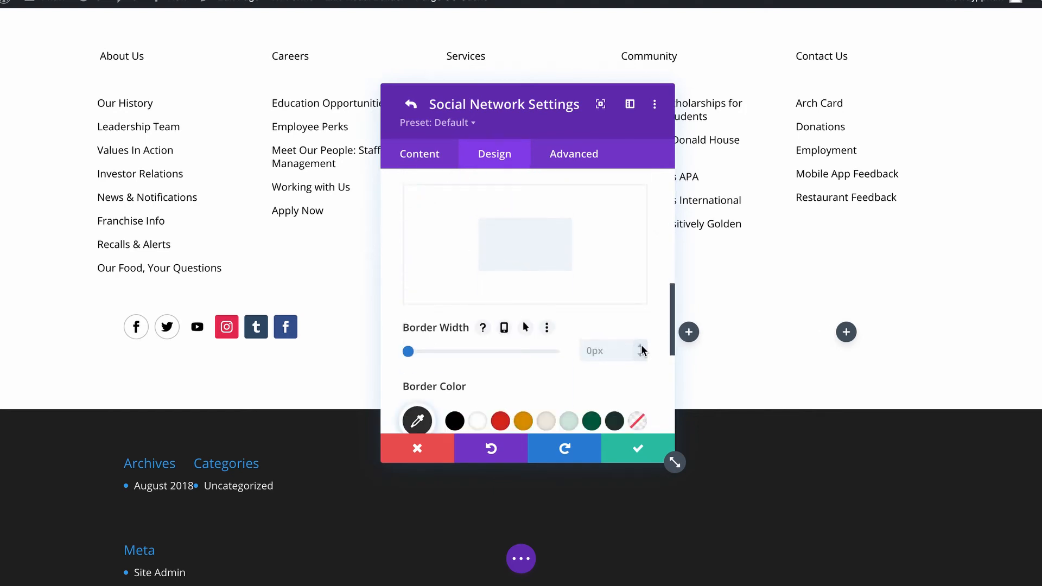
{"action": "left_click", "coordinate": [641, 347]}
{"action": "scroll", "coordinate": [641, 348], "scroll_direction": "down", "scroll_amount": 2}
{"action": "left_click", "coordinate": [627, 367]}
{"action": "left_click", "coordinate": [522, 344]}
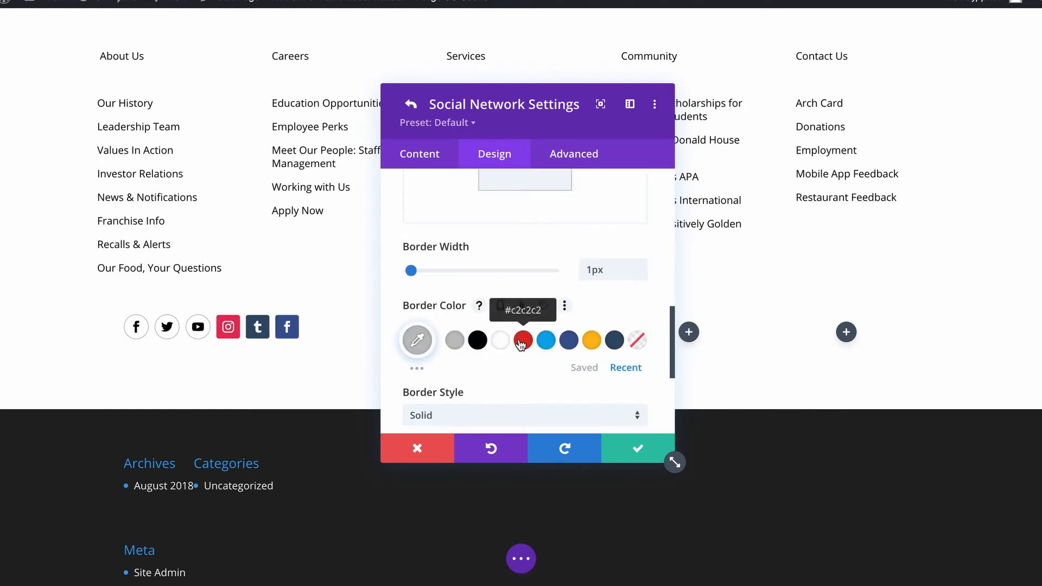
Step: Make the YouTube icon's border transparent on hover and save the network
{"action": "scroll", "coordinate": [524, 353], "scroll_direction": "down", "scroll_amount": 2}
{"action": "left_click", "coordinate": [522, 202]}
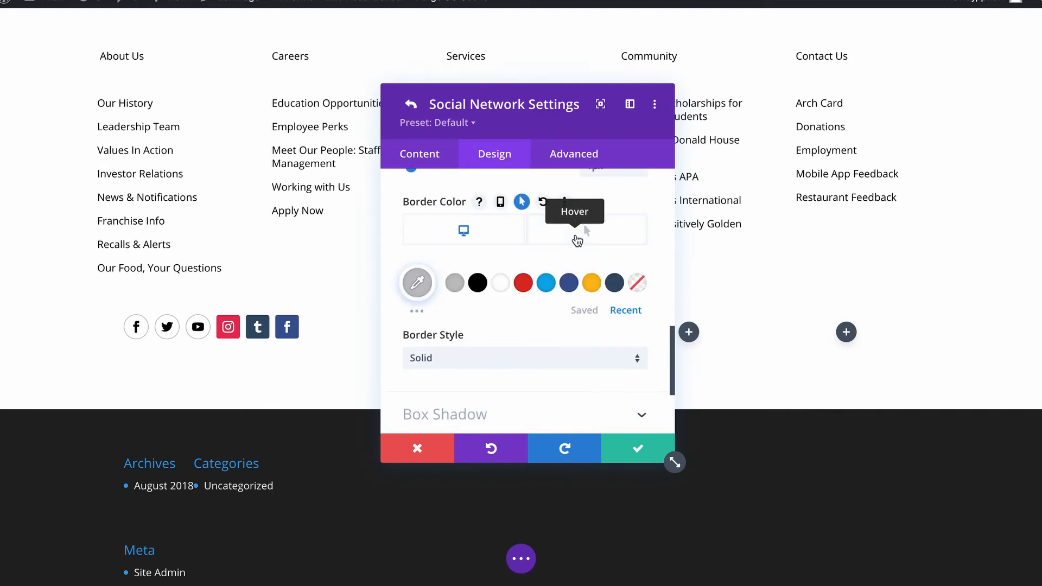
{"action": "left_click", "coordinate": [577, 240]}
{"action": "left_click", "coordinate": [637, 282]}
{"action": "left_click", "coordinate": [499, 238]}
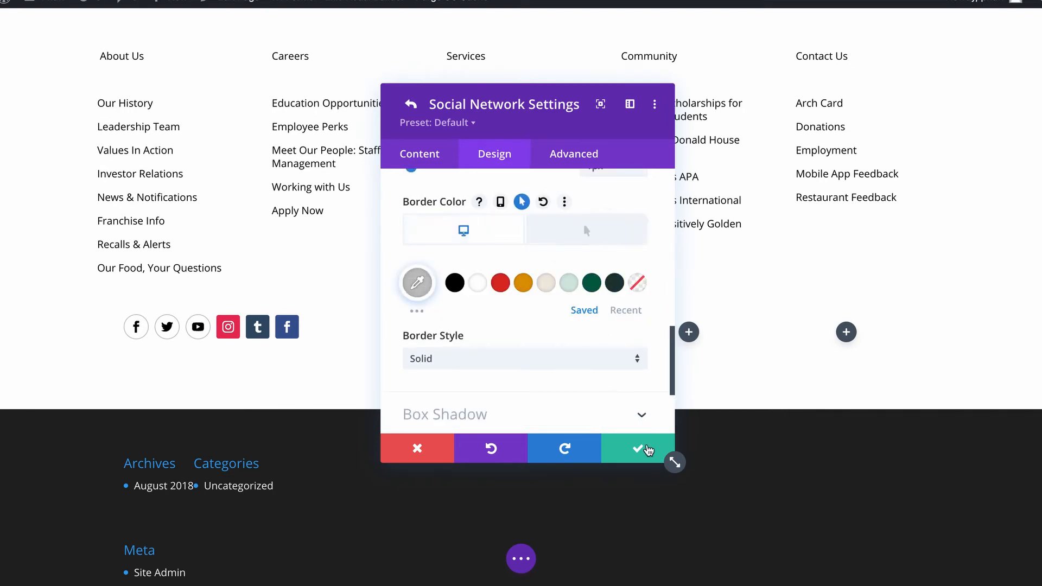
Step: Enable the hover state for the Instagram network's background, removing the default color and using #ea2c59 on hover
{"action": "left_click", "coordinate": [418, 346]}
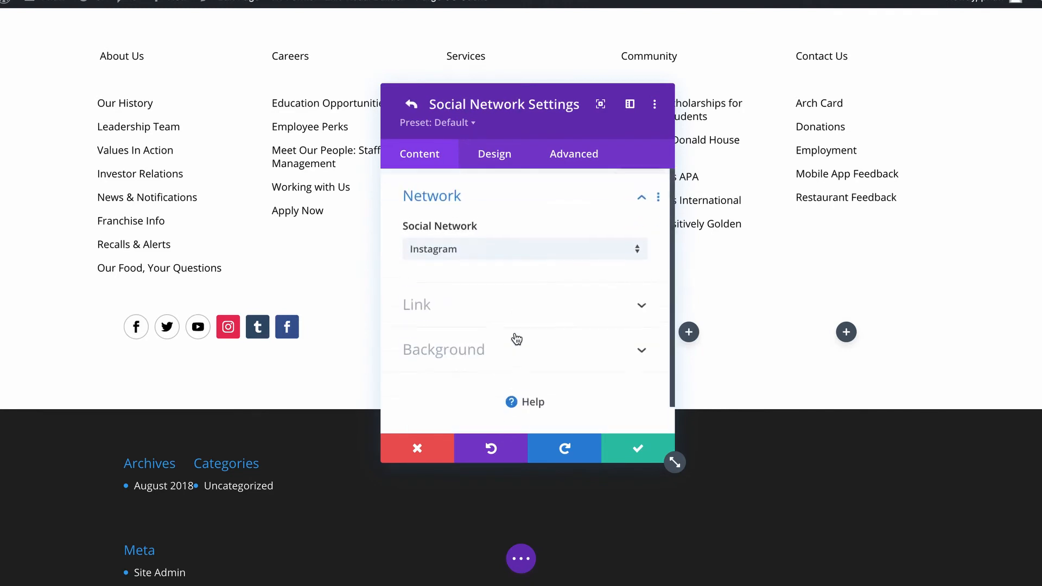
{"action": "left_click", "coordinate": [514, 349]}
{"action": "scroll", "coordinate": [530, 354], "scroll_direction": "down", "scroll_amount": 2}
{"action": "left_click", "coordinate": [625, 338]}
{"action": "scroll", "coordinate": [531, 298], "scroll_direction": "up", "scroll_amount": 2}
{"action": "left_click", "coordinate": [530, 298]}
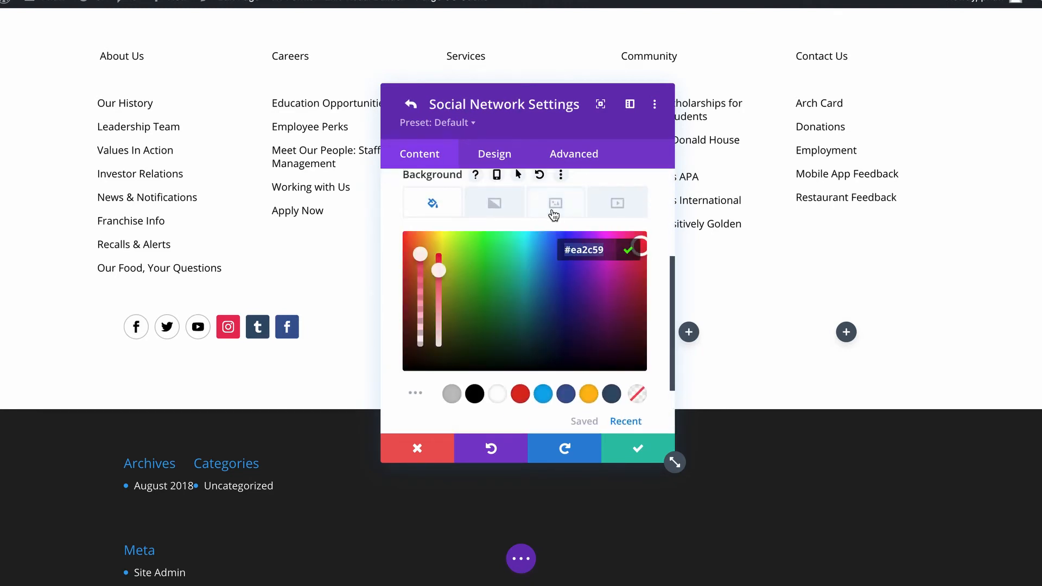
{"action": "left_click", "coordinate": [518, 174]}
{"action": "left_click", "coordinate": [591, 207]}
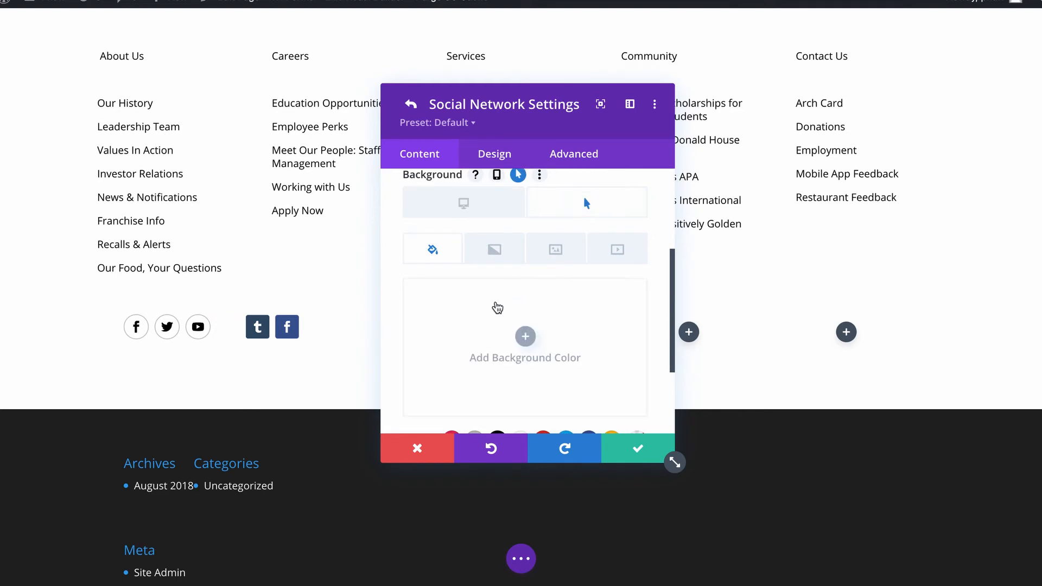
{"action": "left_click", "coordinate": [524, 336]}
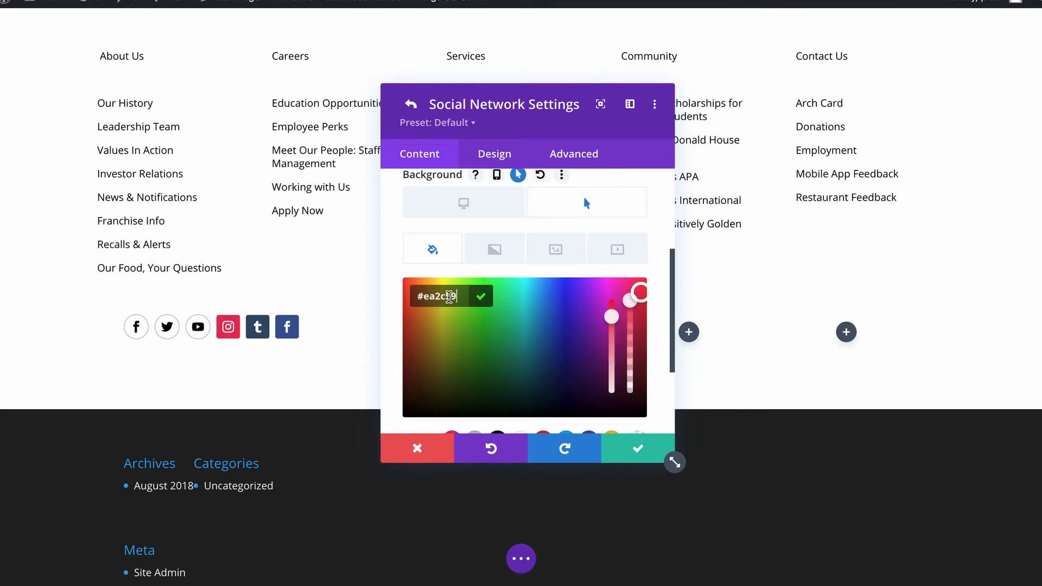
Step: Enable the hover state for the Instagram icon color and make the default icon color black
{"action": "left_click", "coordinate": [486, 155]}
{"action": "left_click", "coordinate": [486, 227]}
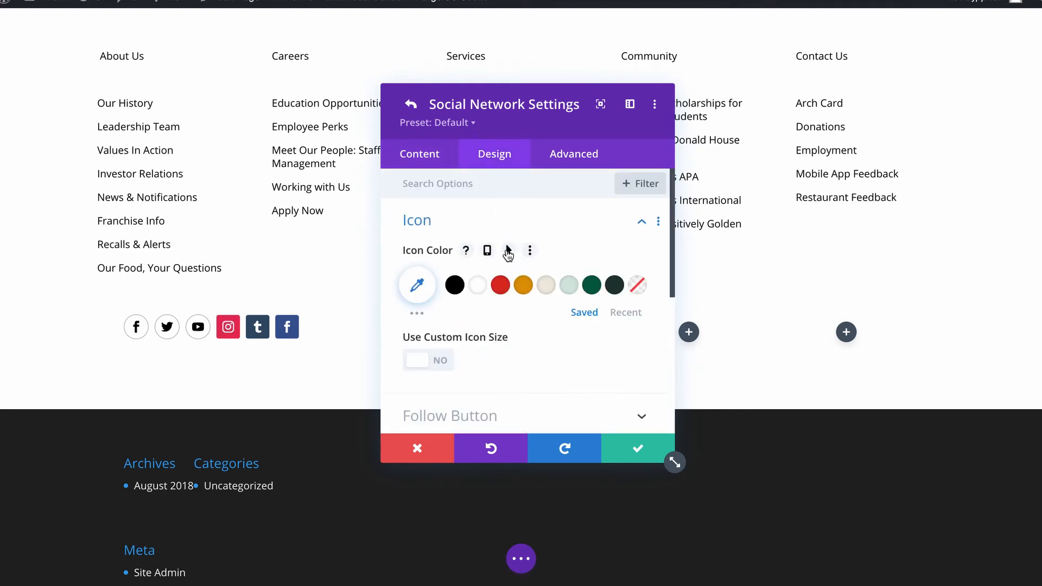
{"action": "left_click", "coordinate": [508, 251]}
{"action": "left_click", "coordinate": [461, 279]}
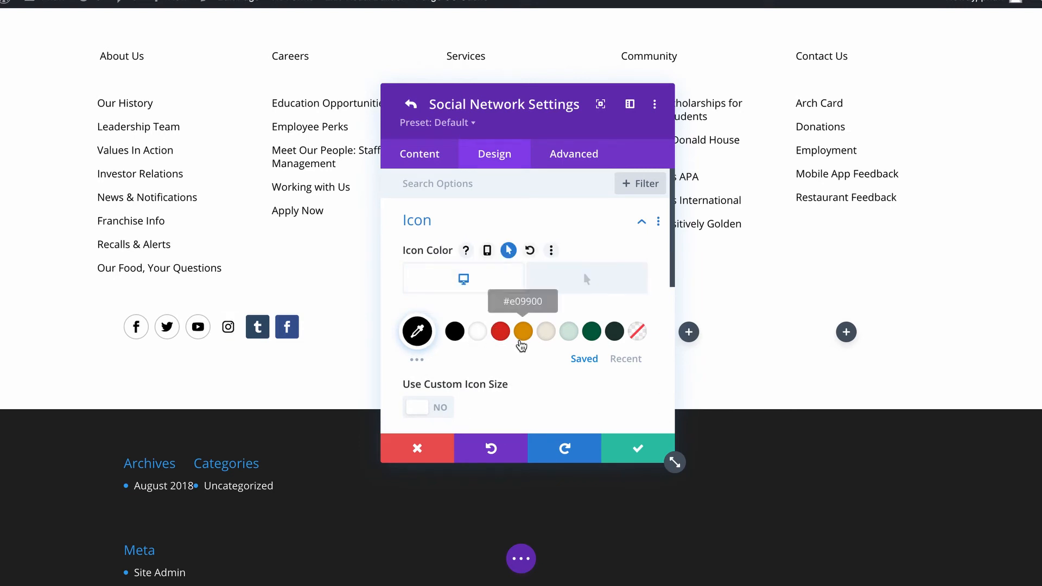
Step: Set the rounded corners of the Instagram icon to 50px
{"action": "scroll", "coordinate": [522, 345], "scroll_direction": "down", "scroll_amount": 5}
{"action": "left_click", "coordinate": [432, 321]}
{"action": "type", "text": "50"}
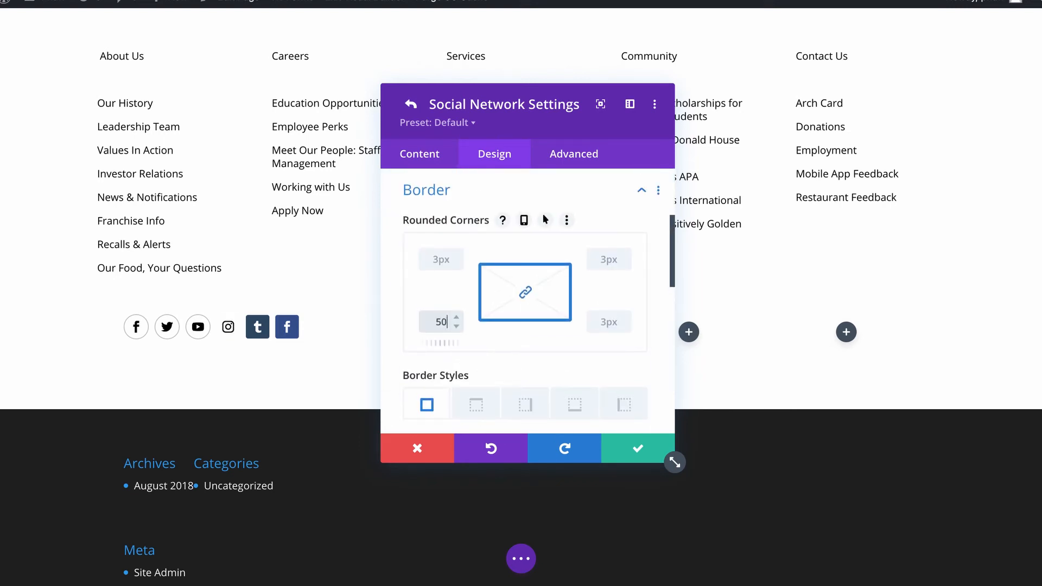
{"action": "type", "text": "px"}
Step: Give the Instagram icon a 1px solid border in #c2c2c2
{"action": "scroll", "coordinate": [483, 346], "scroll_direction": "down", "scroll_amount": 4}
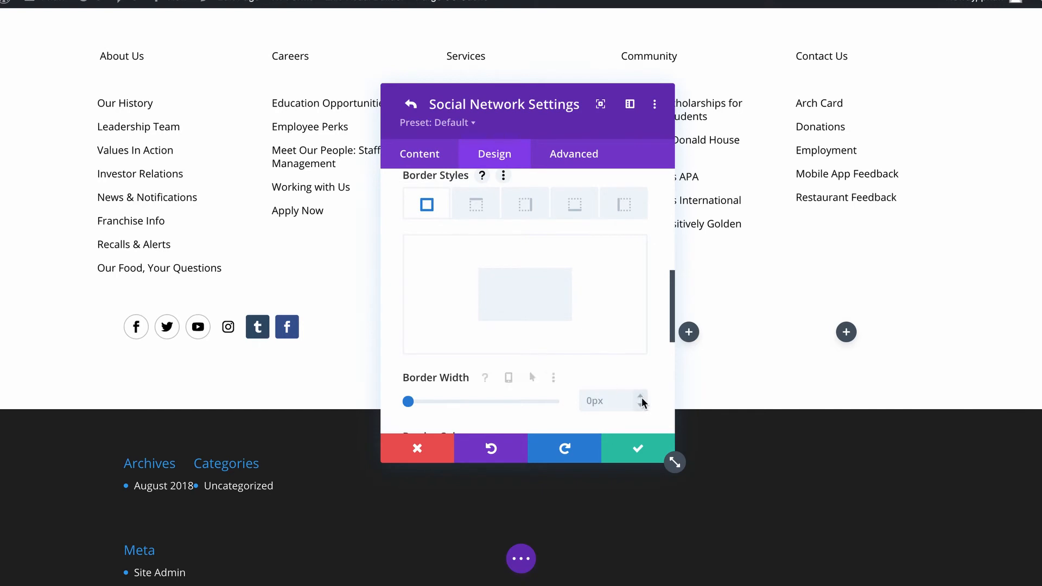
{"action": "scroll", "coordinate": [530, 375], "scroll_direction": "down", "scroll_amount": 3}
{"action": "scroll", "coordinate": [484, 345], "scroll_direction": "down", "scroll_amount": 2}
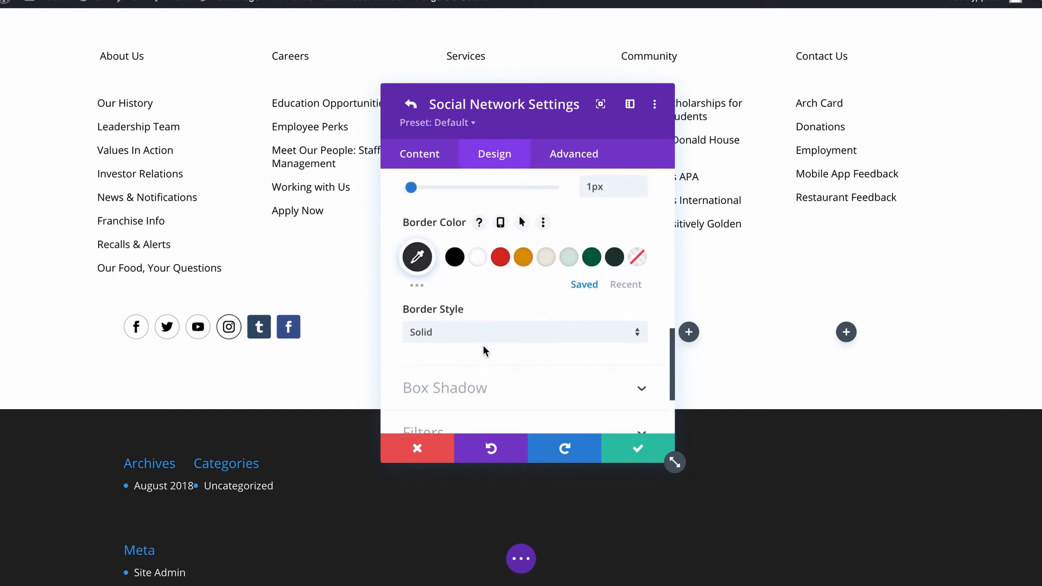
{"action": "left_click", "coordinate": [626, 284]}
{"action": "left_click", "coordinate": [455, 256]}
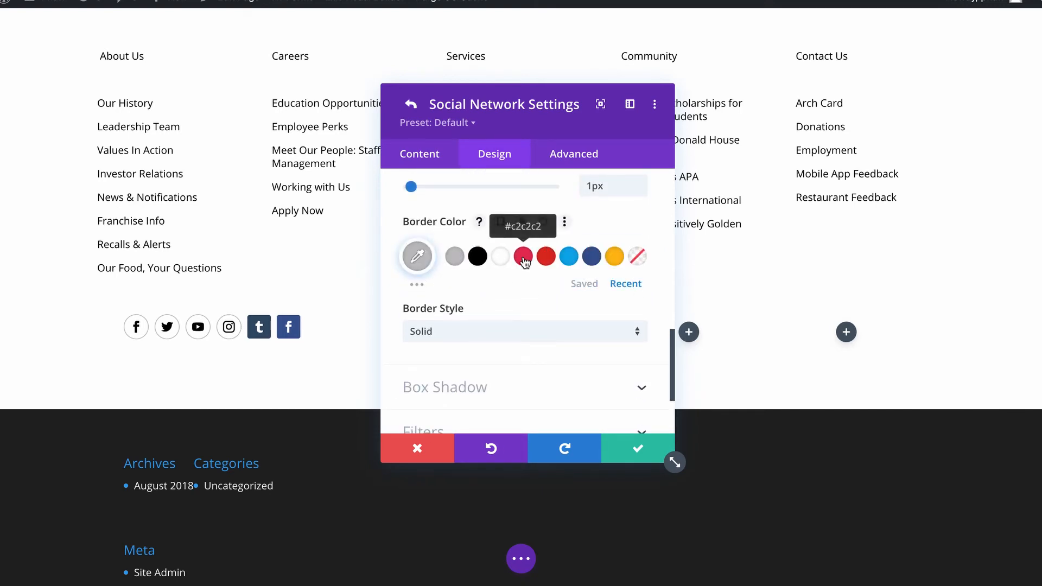
Step: Make the Instagram icon's border transparent on hover and save the network
{"action": "left_click", "coordinate": [521, 222]}
{"action": "left_click", "coordinate": [584, 249]}
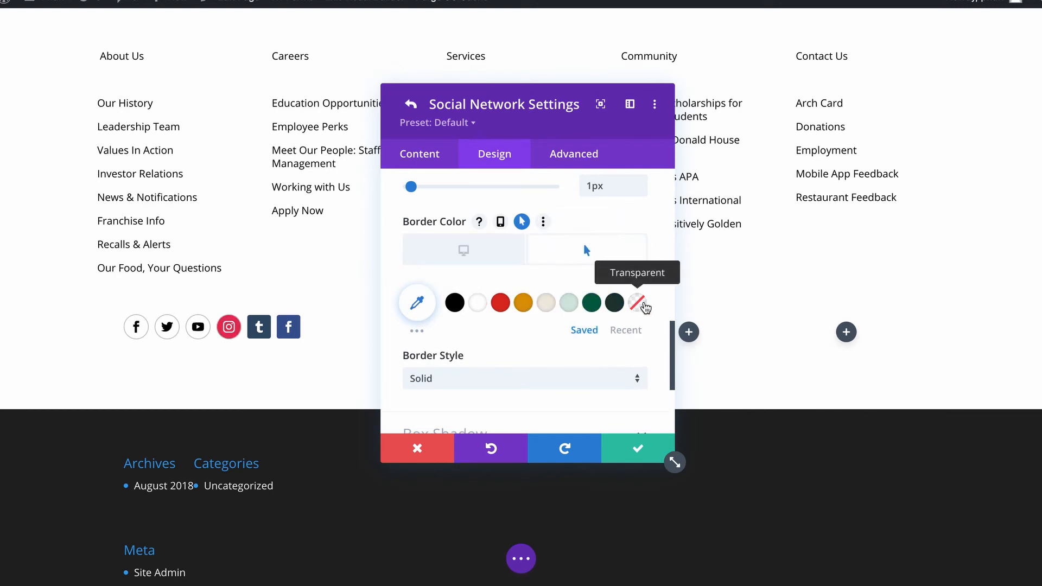
{"action": "left_click", "coordinate": [631, 450]}
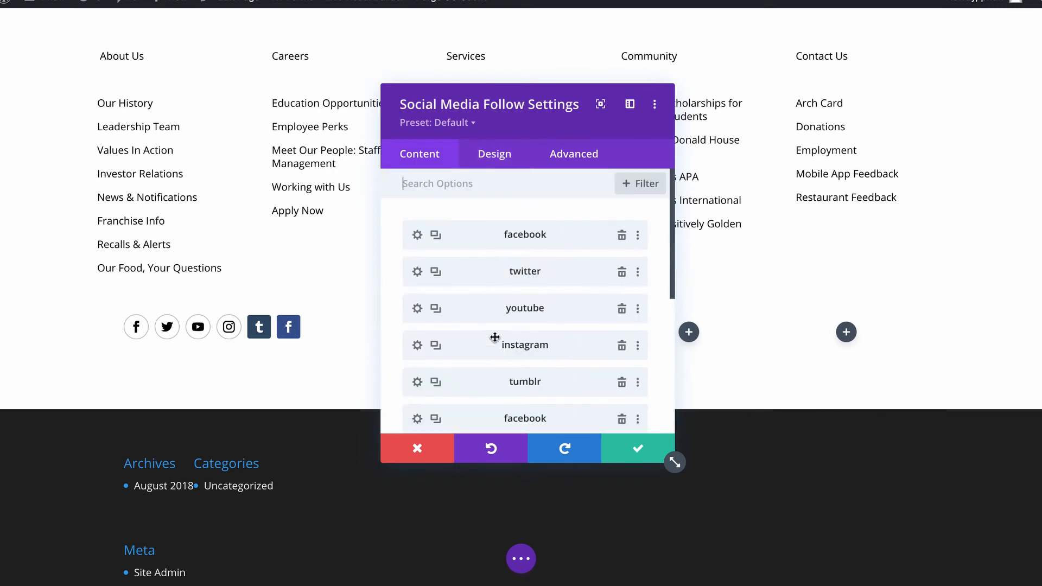
Step: Remove the Tumblr icon's default background color and use #32506d as its hover background instead
{"action": "left_click", "coordinate": [418, 382]}
{"action": "left_click", "coordinate": [530, 372]}
{"action": "left_click", "coordinate": [625, 365]}
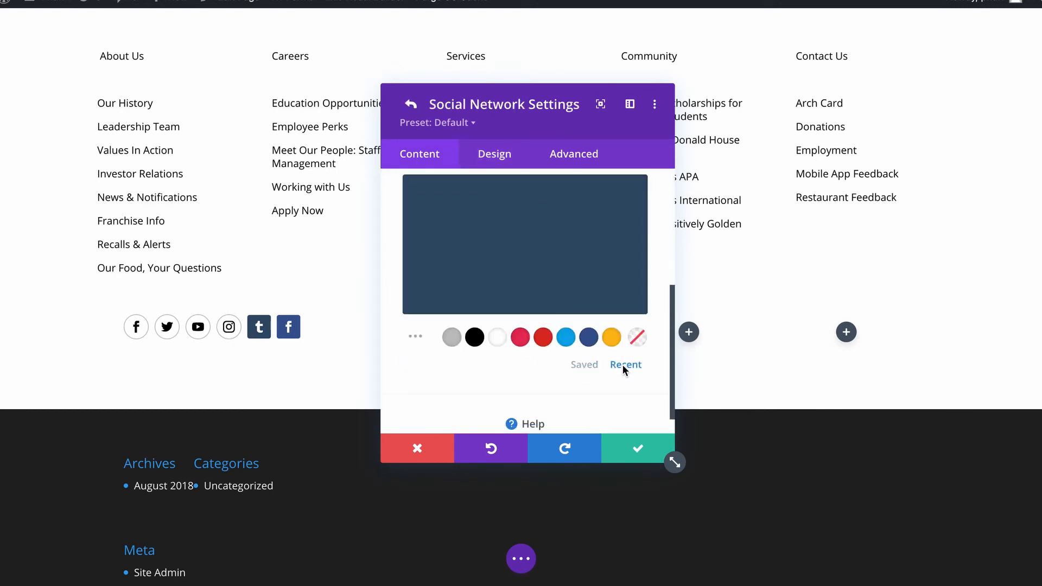
{"action": "scroll", "coordinate": [530, 347], "scroll_direction": "up", "scroll_amount": 1}
{"action": "left_click", "coordinate": [466, 231]}
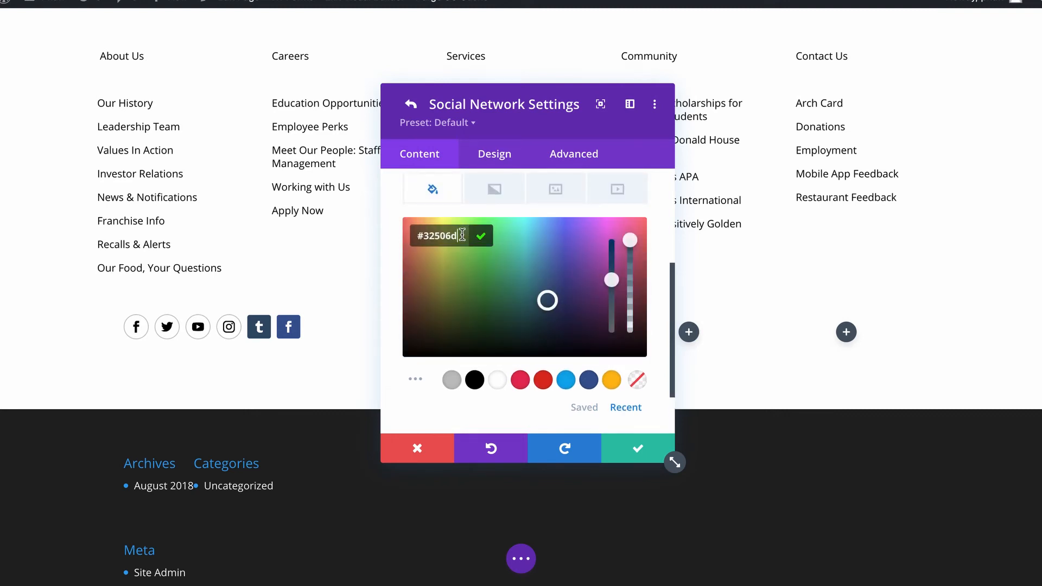
{"action": "scroll", "coordinate": [523, 255], "scroll_direction": "up", "scroll_amount": 1}
{"action": "left_click", "coordinate": [518, 194]}
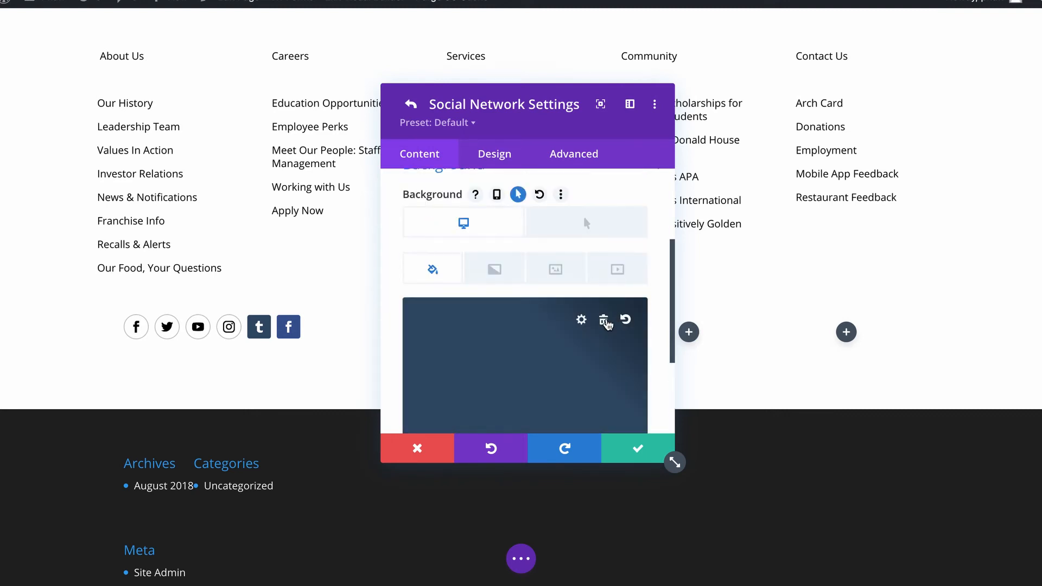
{"action": "left_click", "coordinate": [585, 219]}
{"action": "left_click", "coordinate": [525, 358]}
{"action": "left_click", "coordinate": [449, 316]}
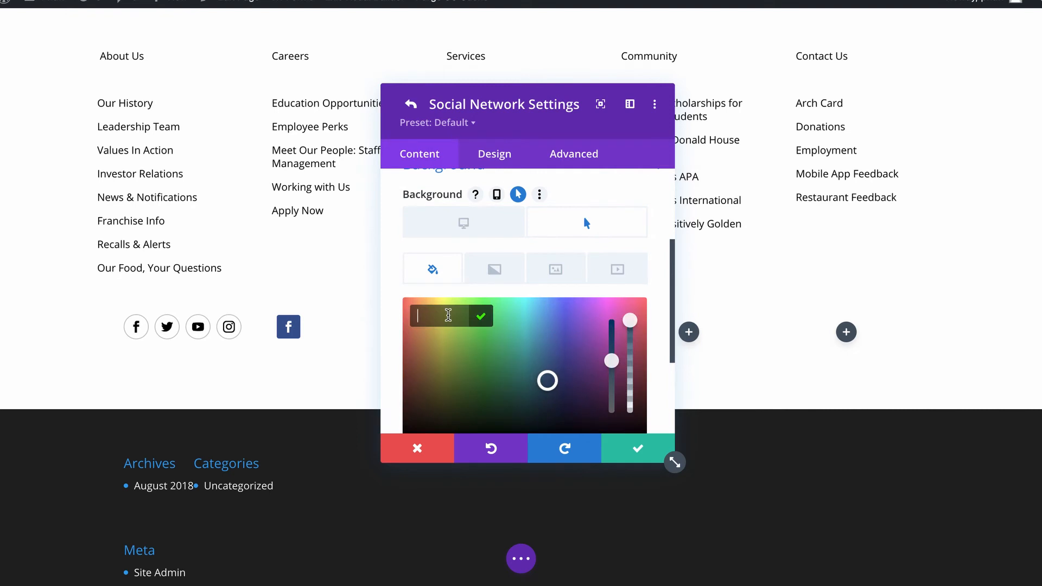
{"action": "type", "text": "#32506d"}
Step: Enable the hover state for the Tumblr icon color and make the default icon color black
{"action": "left_click", "coordinate": [507, 158]}
{"action": "left_click", "coordinate": [491, 220]}
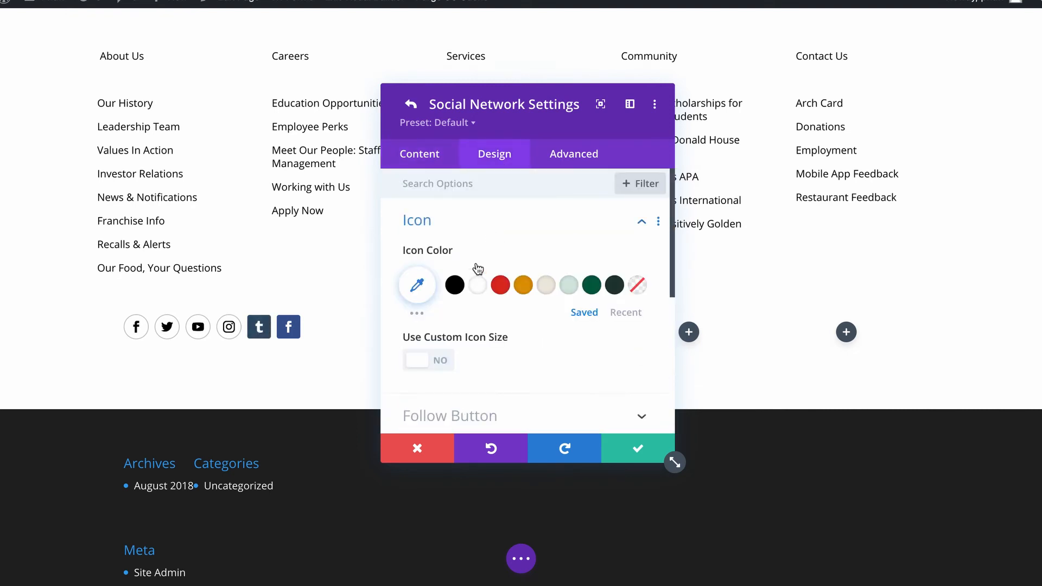
{"action": "left_click", "coordinate": [504, 251]}
{"action": "left_click", "coordinate": [455, 331]}
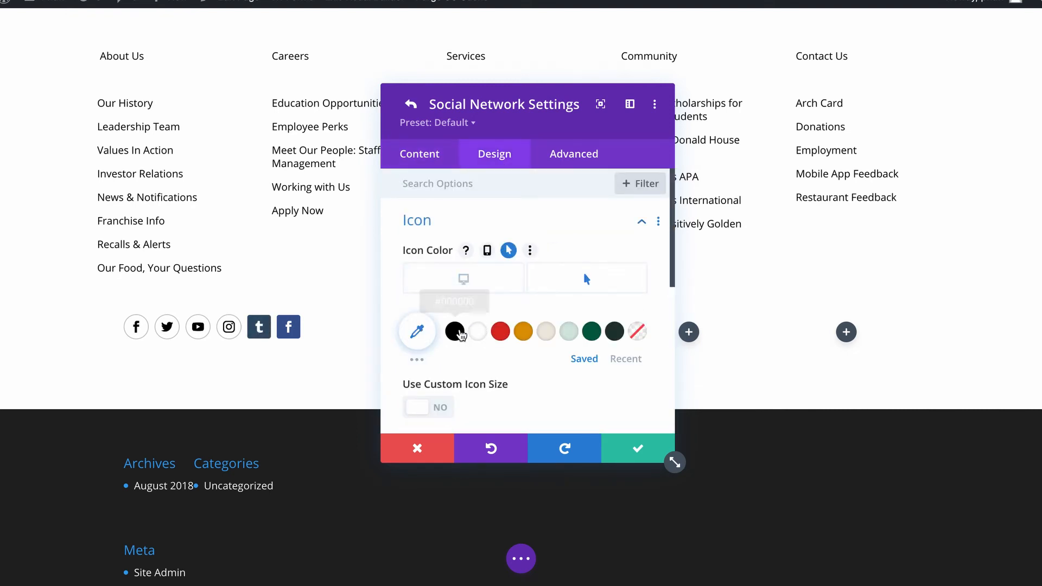
Step: Round the Tumblr icon's corners into a circle and give it a 1px solid border in #c2c2c2
{"action": "scroll", "coordinate": [510, 354], "scroll_direction": "down", "scroll_amount": 1}
{"action": "scroll", "coordinate": [510, 354], "scroll_direction": "down", "scroll_amount": 5}
{"action": "left_click", "coordinate": [516, 329]}
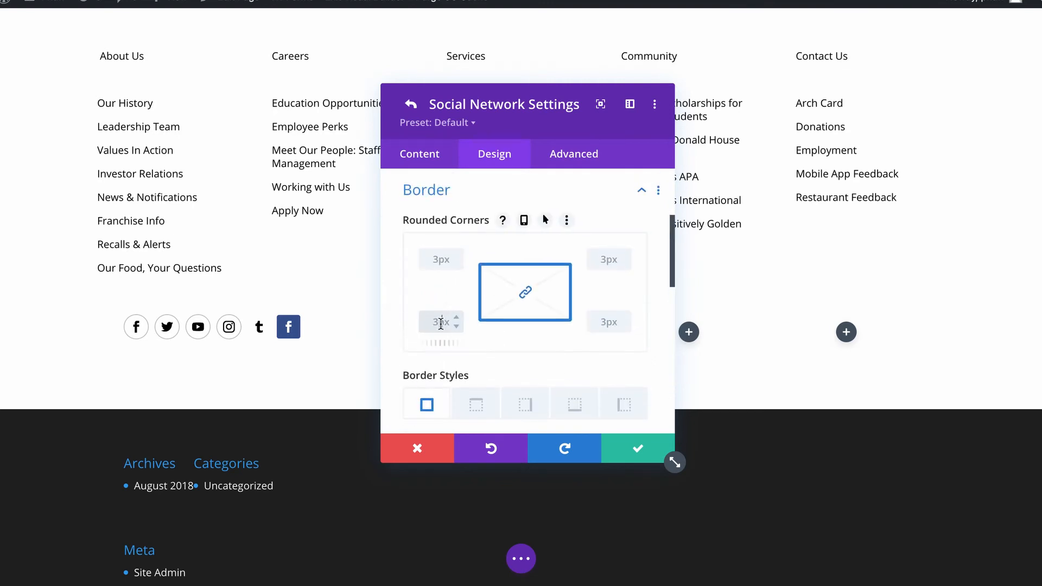
{"action": "scroll", "coordinate": [477, 373], "scroll_direction": "down", "scroll_amount": 5}
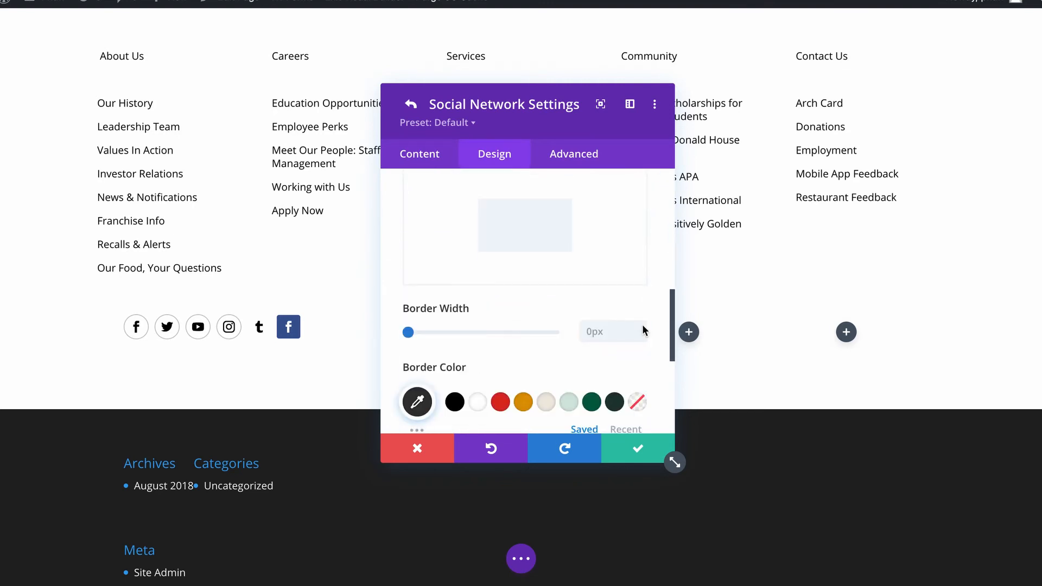
{"action": "scroll", "coordinate": [553, 370], "scroll_direction": "down", "scroll_amount": 2}
{"action": "left_click", "coordinate": [624, 335]}
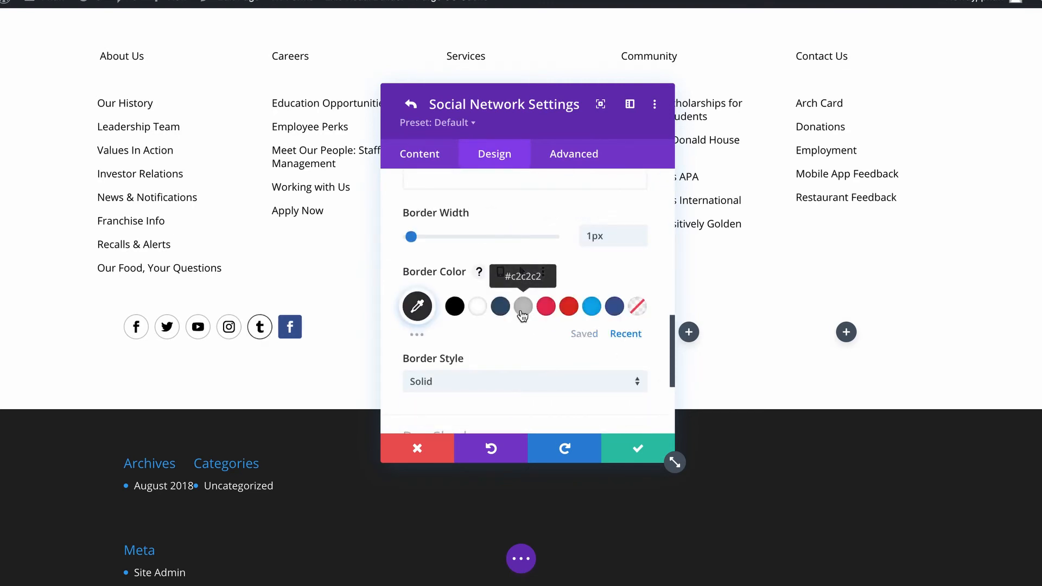
{"action": "left_click", "coordinate": [523, 307]}
Step: Make the Tumblr icon's border transparent on hover and save the network
{"action": "left_click", "coordinate": [522, 272]}
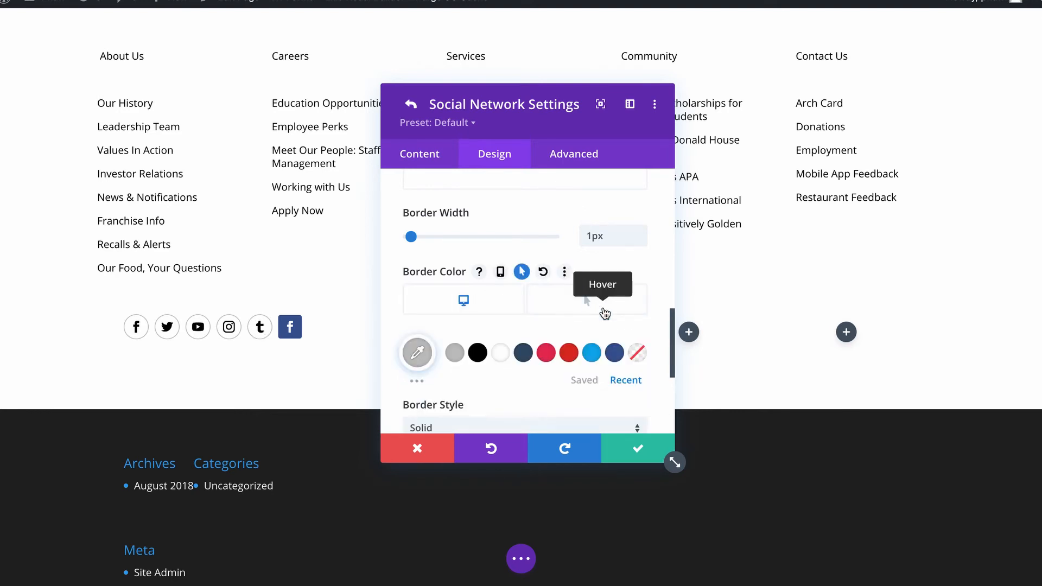
{"action": "left_click", "coordinate": [638, 353]}
{"action": "left_click", "coordinate": [622, 454]}
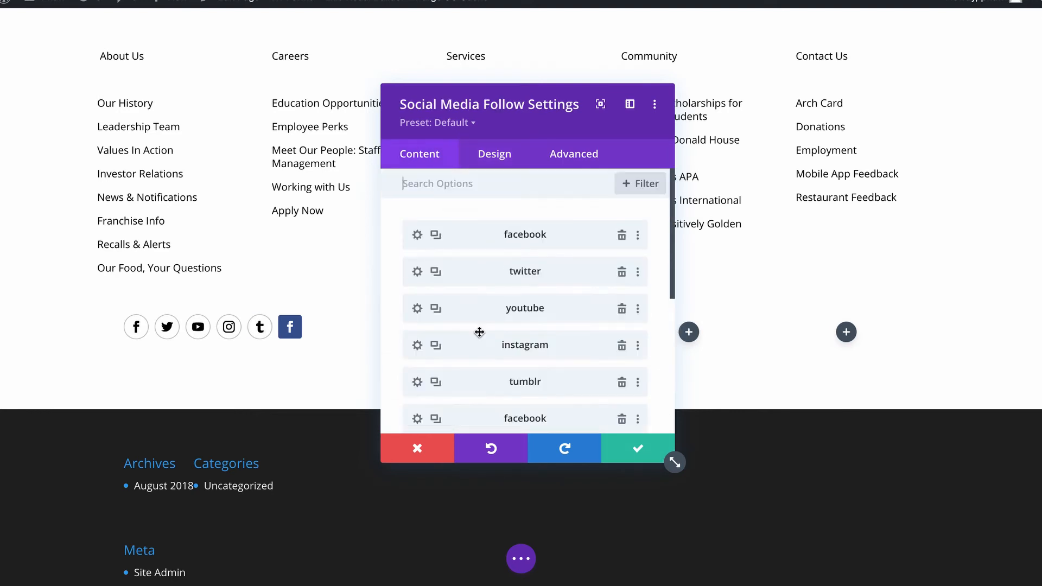
Step: Replace the background color of the last Facebook network with the black Spotify icon image from the media library
{"action": "left_click", "coordinate": [494, 304]}
{"action": "left_click", "coordinate": [495, 340]}
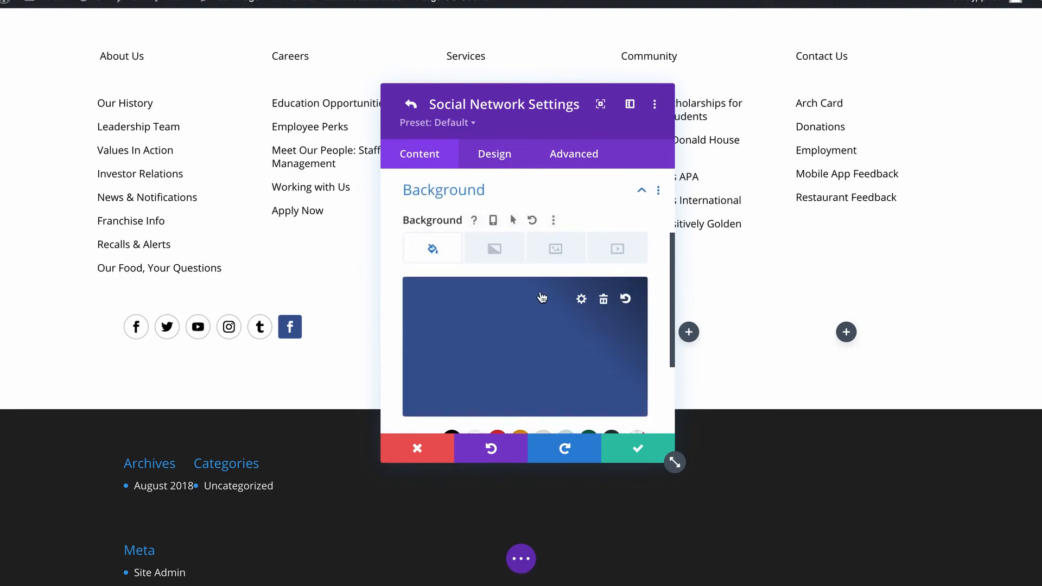
{"action": "left_click", "coordinate": [624, 299]}
{"action": "left_click", "coordinate": [555, 249]}
{"action": "left_click", "coordinate": [525, 337]}
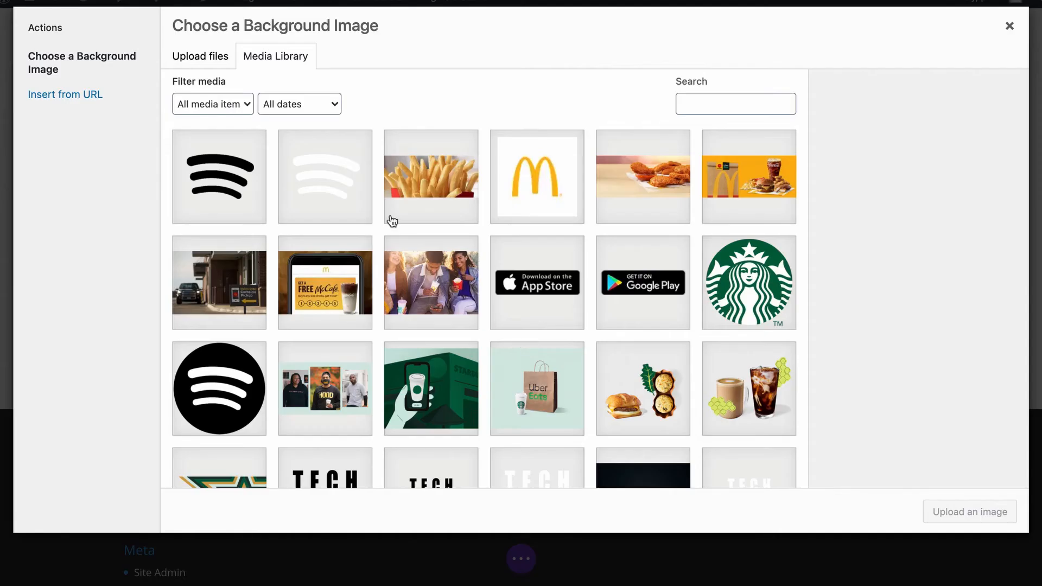
{"action": "left_click", "coordinate": [237, 193]}
{"action": "left_click", "coordinate": [951, 519]}
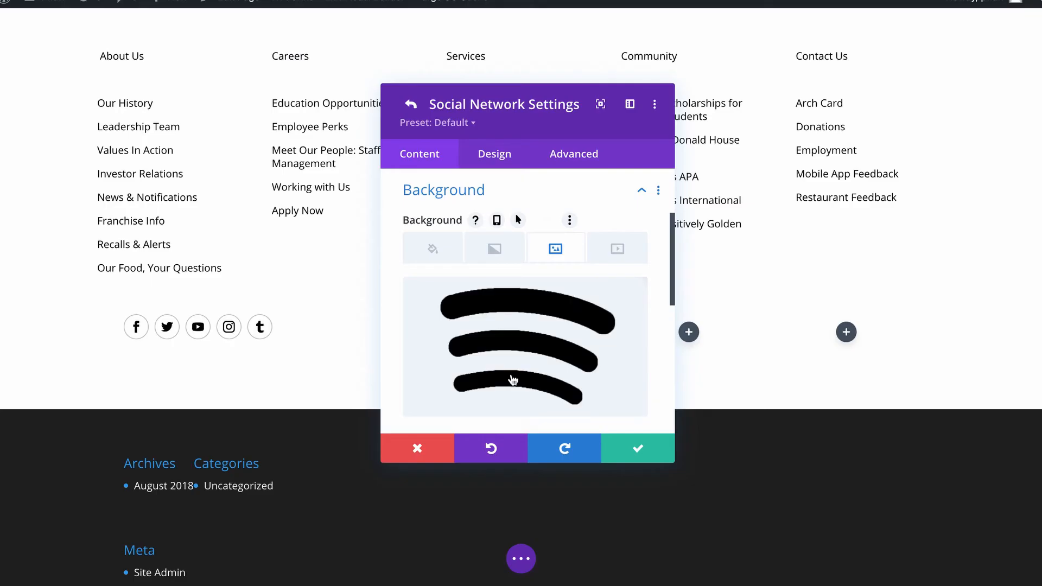
Step: Adjust the background image size so the whole Spotify logo fits inside the last social button
{"action": "scroll", "coordinate": [521, 310], "scroll_direction": "down", "scroll_amount": 2}
{"action": "scroll", "coordinate": [446, 368], "scroll_direction": "down", "scroll_amount": 1}
{"action": "left_click", "coordinate": [509, 345]}
{"action": "left_click", "coordinate": [478, 384]}
Step: Make the Facebook glyph on the Spotify button transparent through its icon color
{"action": "left_click", "coordinate": [494, 154]}
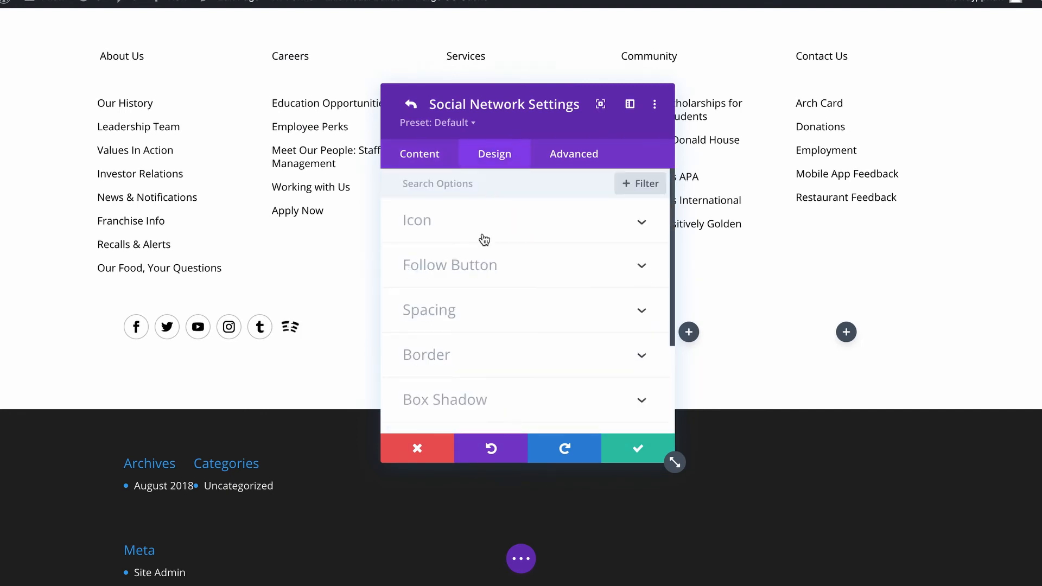
{"action": "left_click", "coordinate": [459, 220]}
{"action": "left_click", "coordinate": [638, 284]}
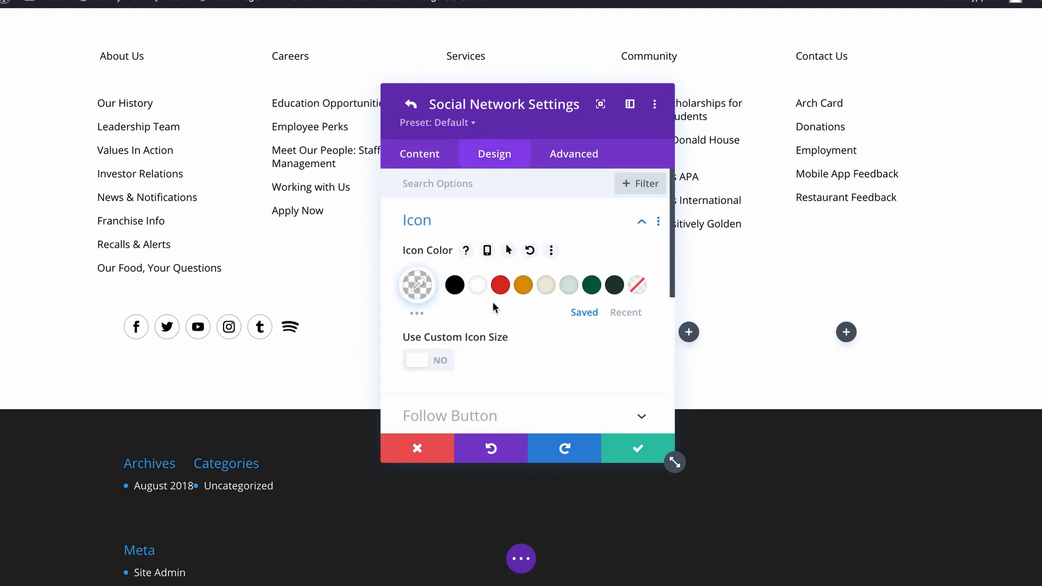
Step: Round the Spotify icon's corners into a circle and set its border width to 1px
{"action": "scroll", "coordinate": [493, 302], "scroll_direction": "down", "scroll_amount": 5}
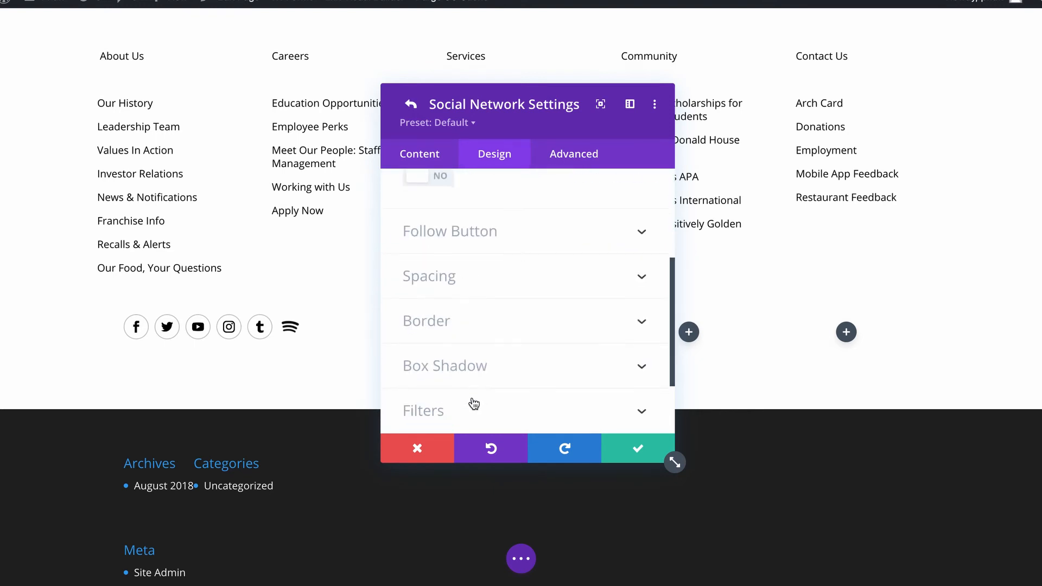
{"action": "left_click", "coordinate": [511, 321]}
{"action": "left_click", "coordinate": [437, 258]}
{"action": "scroll", "coordinate": [455, 332], "scroll_direction": "down", "scroll_amount": 5}
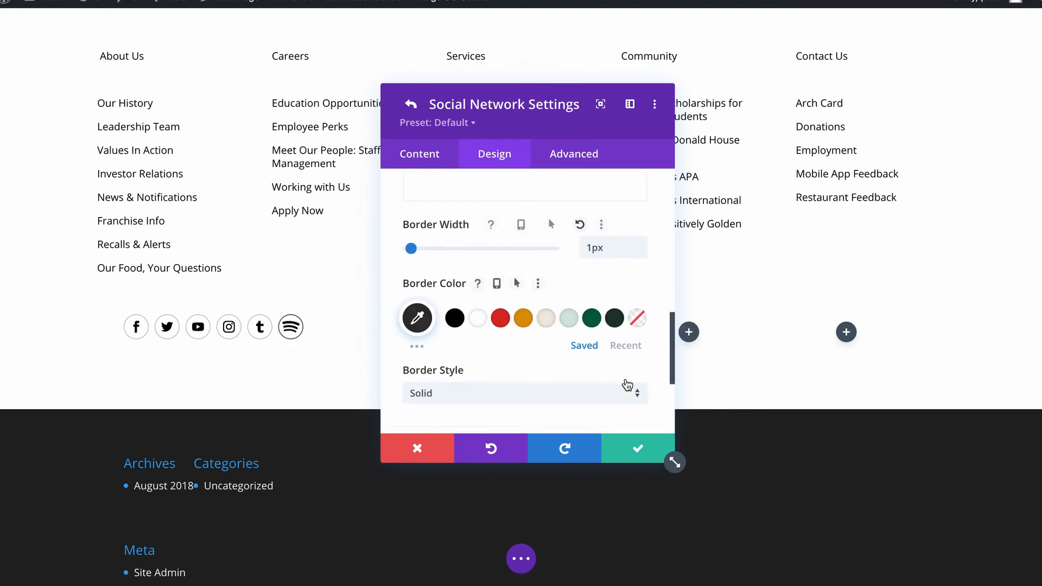
Step: Set the Spotify icon's border color to the recently used light gray by default and transparent on hover
{"action": "left_click", "coordinate": [626, 346]}
{"action": "left_click", "coordinate": [455, 318]}
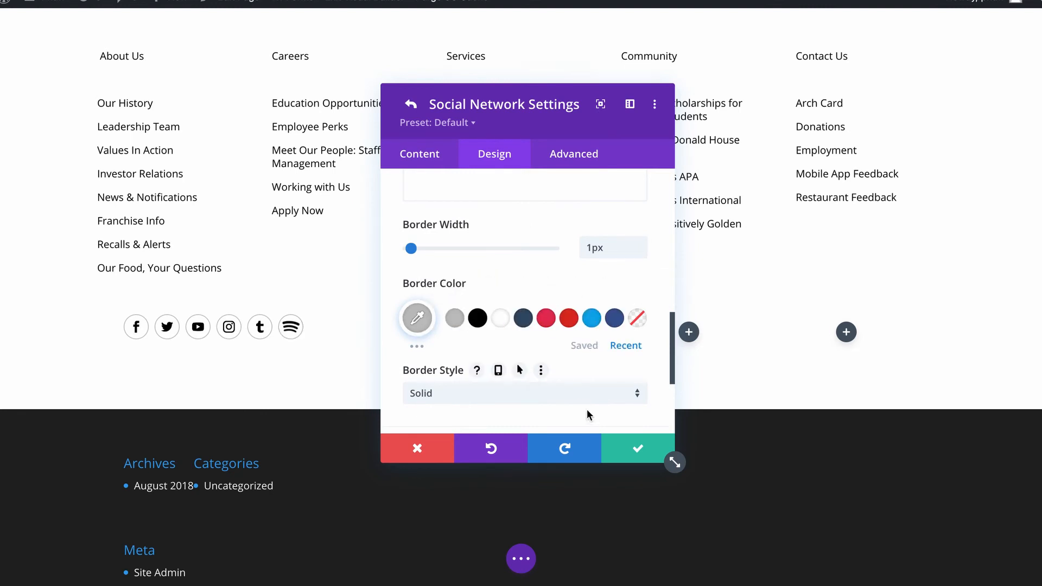
{"action": "left_click", "coordinate": [523, 284]}
{"action": "left_click", "coordinate": [638, 365]}
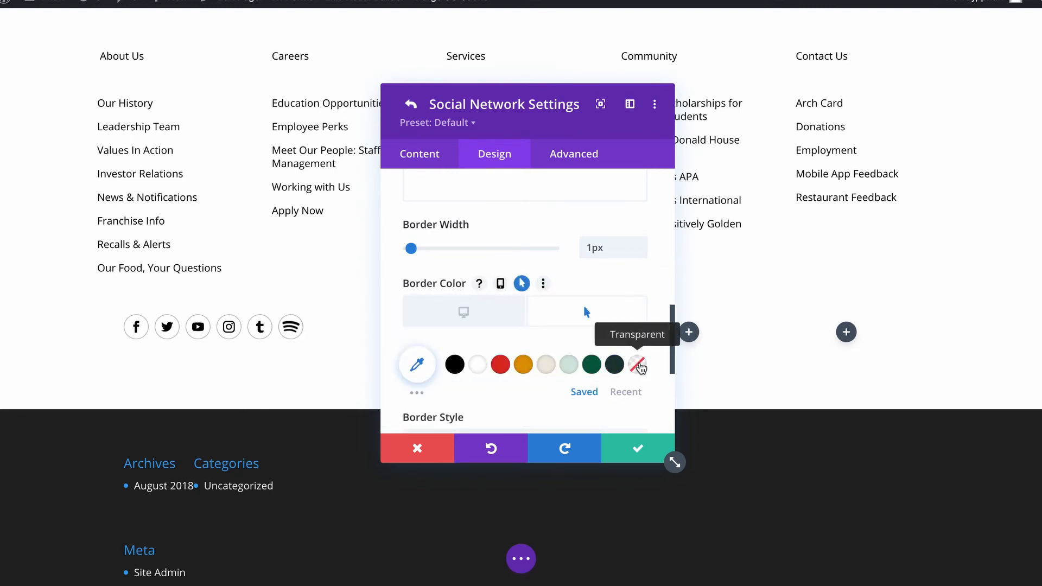
Step: Enable the Spotify icon's background hover state and use Sportify-Icon-White.png as its hover background image
{"action": "left_click", "coordinate": [420, 154]}
{"action": "left_click", "coordinate": [459, 311]}
{"action": "left_click", "coordinate": [519, 220]}
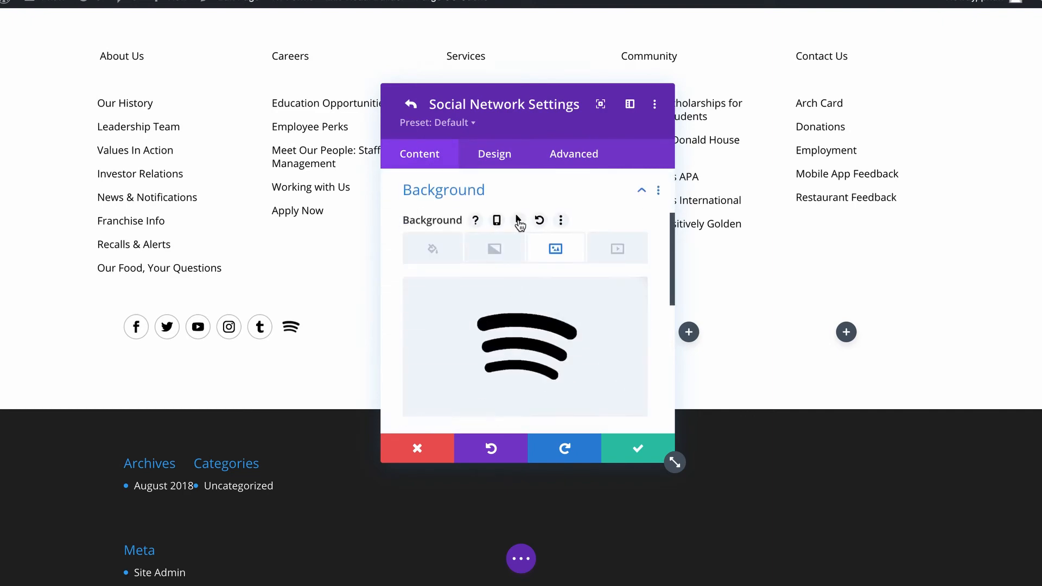
{"action": "left_click", "coordinate": [613, 346]}
{"action": "left_click", "coordinate": [338, 186]}
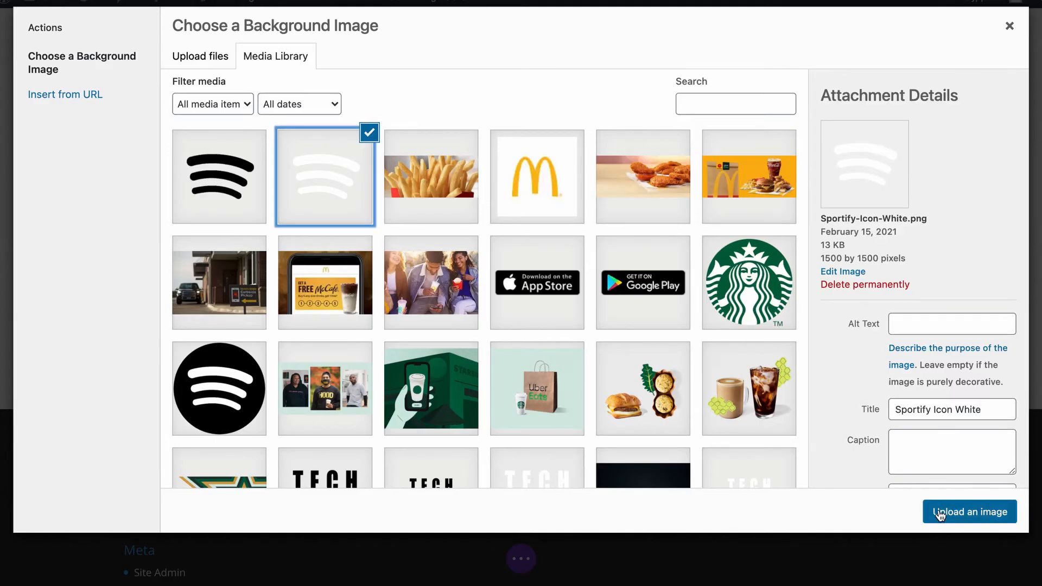
{"action": "left_click", "coordinate": [970, 510]}
Step: Set the Spotify icon's hover background color to green #00bc5b and save both the network and the social media module
{"action": "left_click", "coordinate": [432, 294]}
{"action": "scroll", "coordinate": [543, 336], "scroll_direction": "down", "scroll_amount": 3}
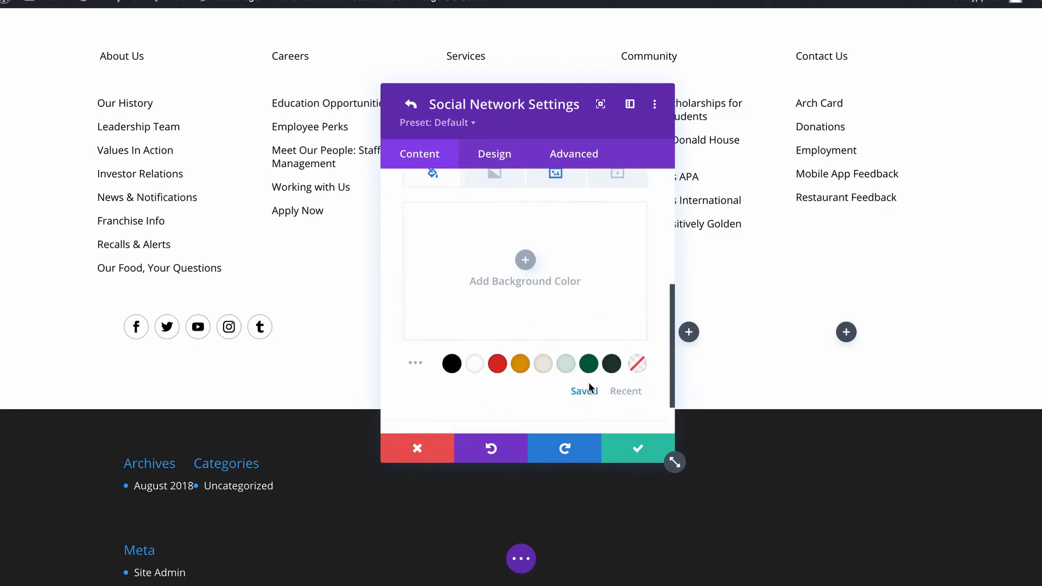
{"action": "left_click", "coordinate": [525, 260]}
{"action": "left_click", "coordinate": [565, 363]}
{"action": "left_click", "coordinate": [584, 226]}
{"action": "left_click", "coordinate": [618, 240]}
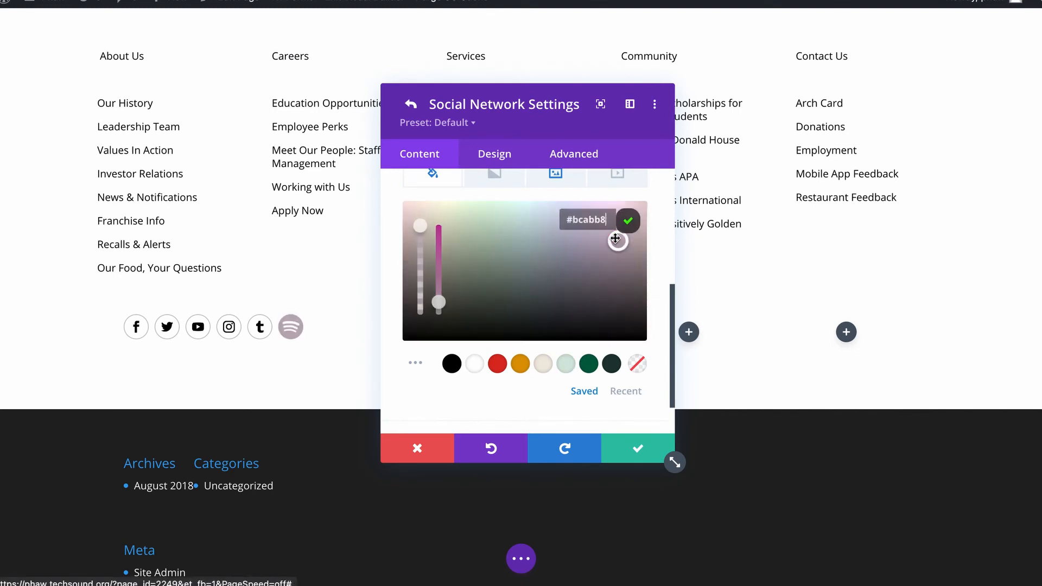
{"action": "left_click", "coordinate": [565, 364]}
{"action": "left_click", "coordinate": [602, 285]}
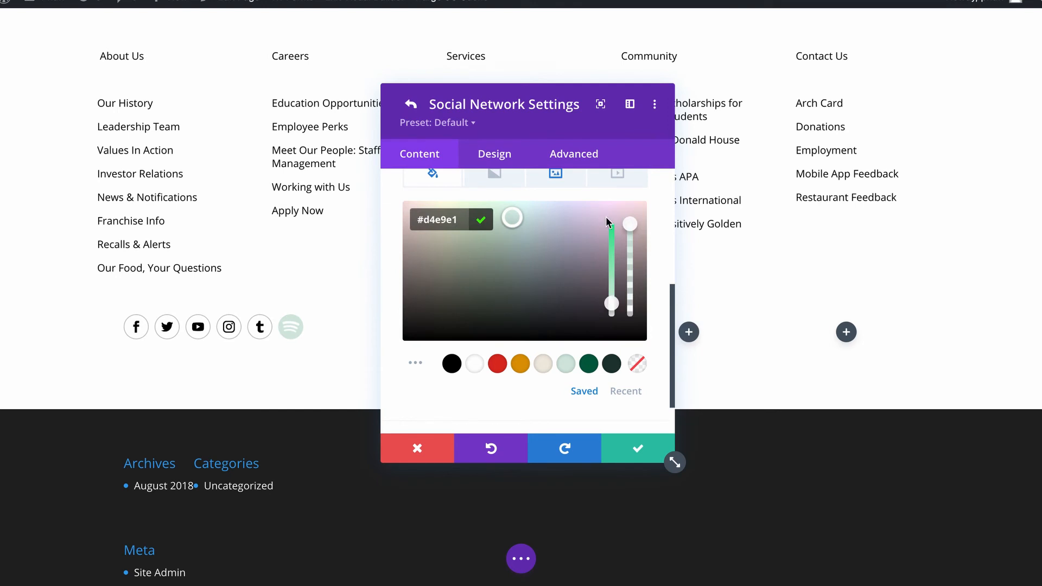
{"action": "left_click_drag", "start_coordinate": [607, 237], "coordinate": [607, 218]}
{"action": "left_click", "coordinate": [506, 241]}
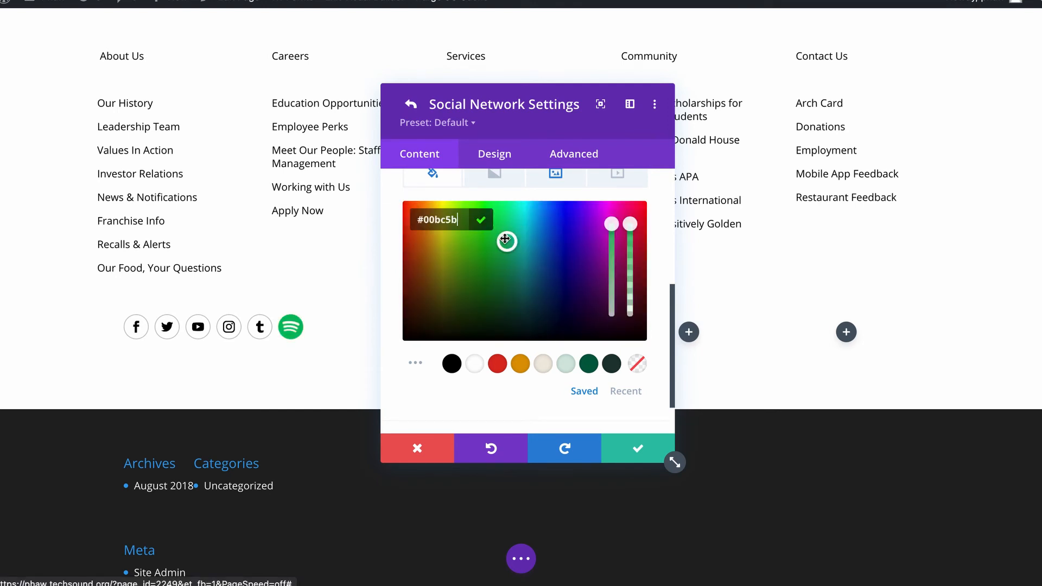
{"action": "left_click", "coordinate": [645, 454]}
{"action": "left_click", "coordinate": [645, 454]}
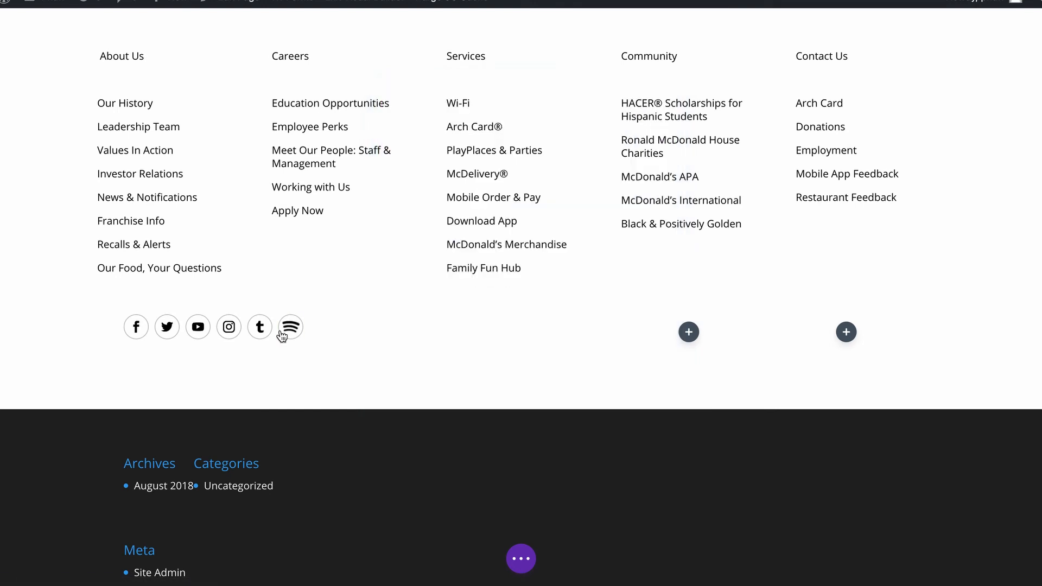
Step: Set the max width of the row holding the social icons to 100% and save the row
{"action": "left_click", "coordinate": [157, 279]}
{"action": "left_click", "coordinate": [484, 158]}
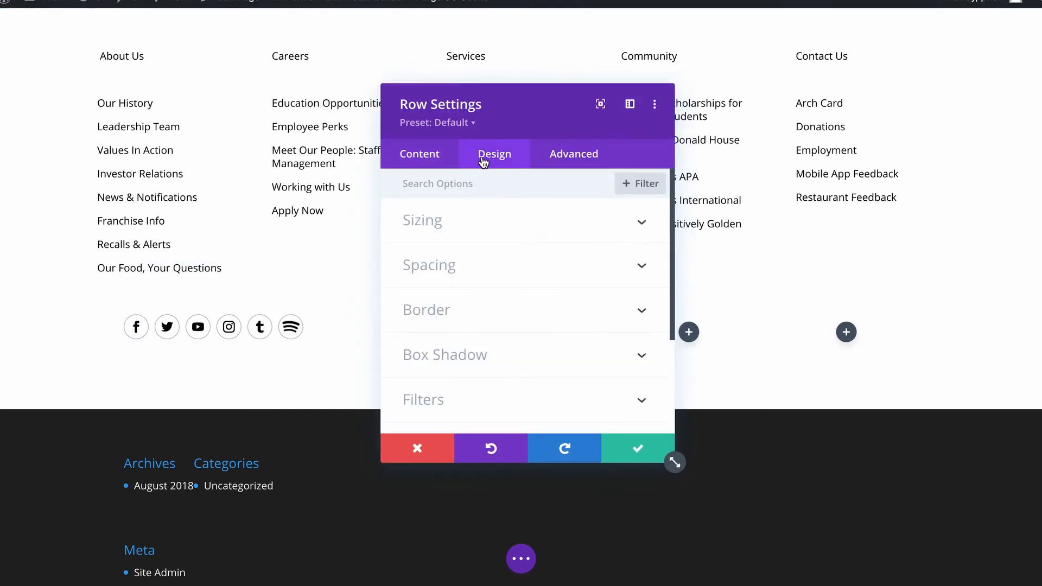
{"action": "left_click", "coordinate": [513, 232]}
{"action": "scroll", "coordinate": [595, 347], "scroll_direction": "down", "scroll_amount": 2}
{"action": "type", "text": "100%"}
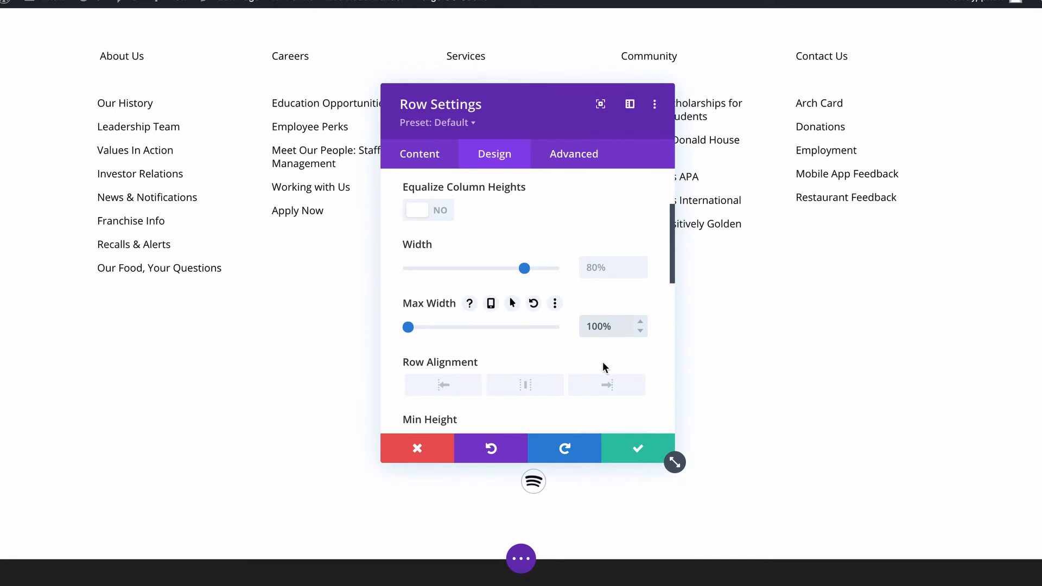
{"action": "left_click", "coordinate": [616, 444]}
Step: Add an Image module showing app_store_badge.png to the empty column below the Community links and save it
{"action": "left_click", "coordinate": [699, 332]}
{"action": "type", "text": "image"}
{"action": "left_click", "coordinate": [686, 198]}
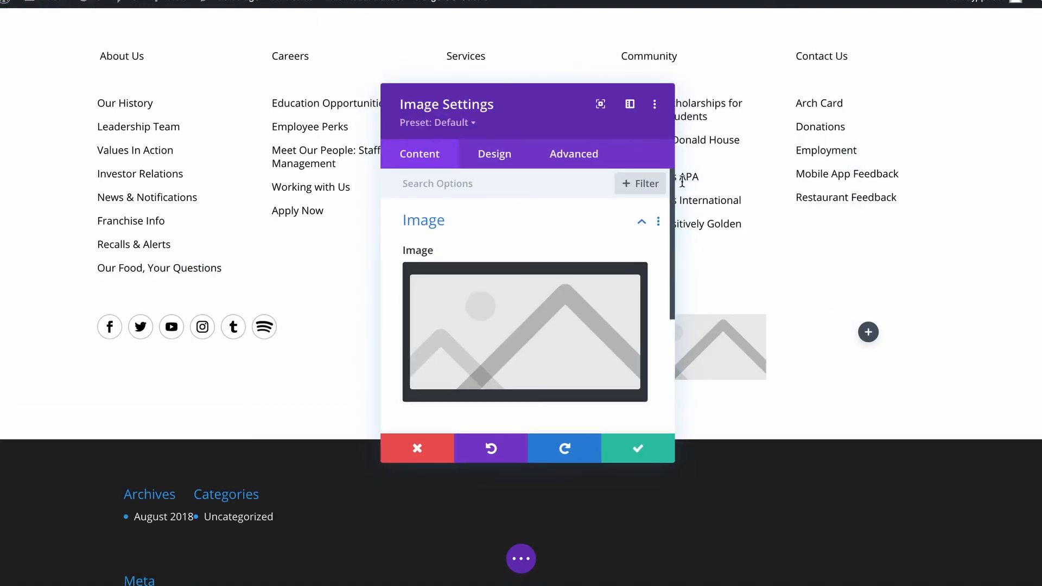
{"action": "left_click", "coordinate": [608, 319]}
{"action": "left_click", "coordinate": [559, 275]}
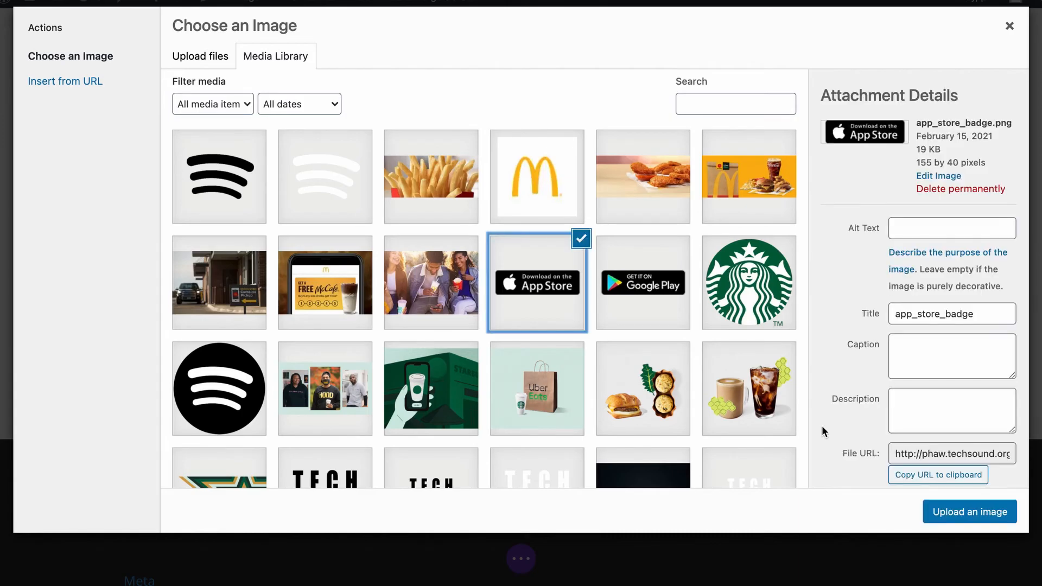
{"action": "left_click", "coordinate": [970, 512]}
{"action": "left_click", "coordinate": [636, 446]}
Step: Add an Image module showing google_play_badge.png to the empty column below the Contact Us links and save it
{"action": "left_click", "coordinate": [867, 332]}
{"action": "type", "text": "image"}
{"action": "left_click", "coordinate": [781, 178]}
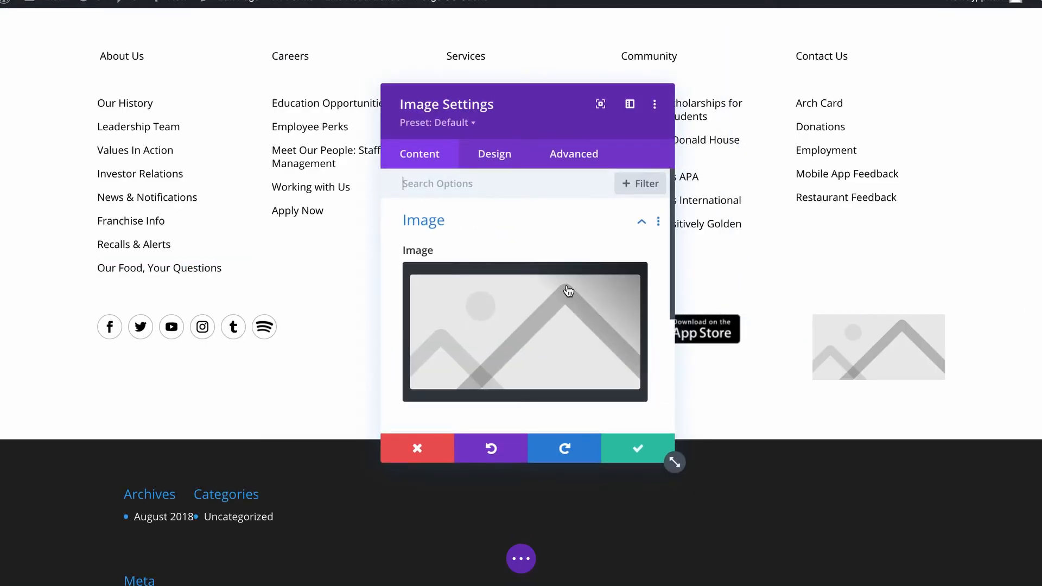
{"action": "left_click", "coordinate": [569, 296]}
{"action": "left_click", "coordinate": [651, 291]}
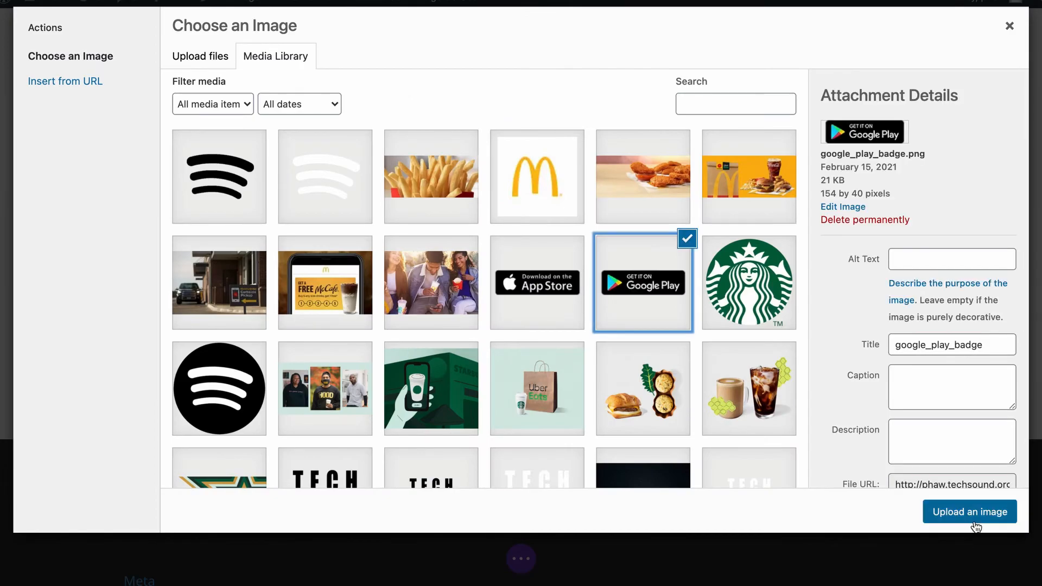
{"action": "left_click", "coordinate": [973, 520]}
{"action": "left_click", "coordinate": [624, 442]}
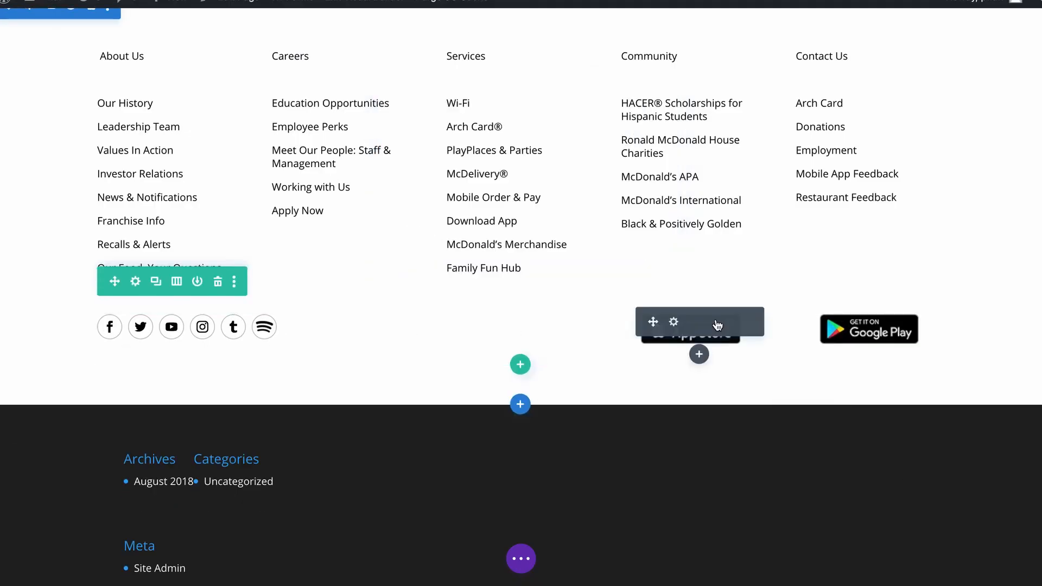
Step: Set the App Store badge's left padding to about 25px and save the Image module
{"action": "left_click", "coordinate": [676, 324]}
{"action": "left_click", "coordinate": [491, 154]}
{"action": "left_click_drag", "start_coordinate": [524, 109], "coordinate": [364, 109]}
{"action": "left_click", "coordinate": [342, 310]}
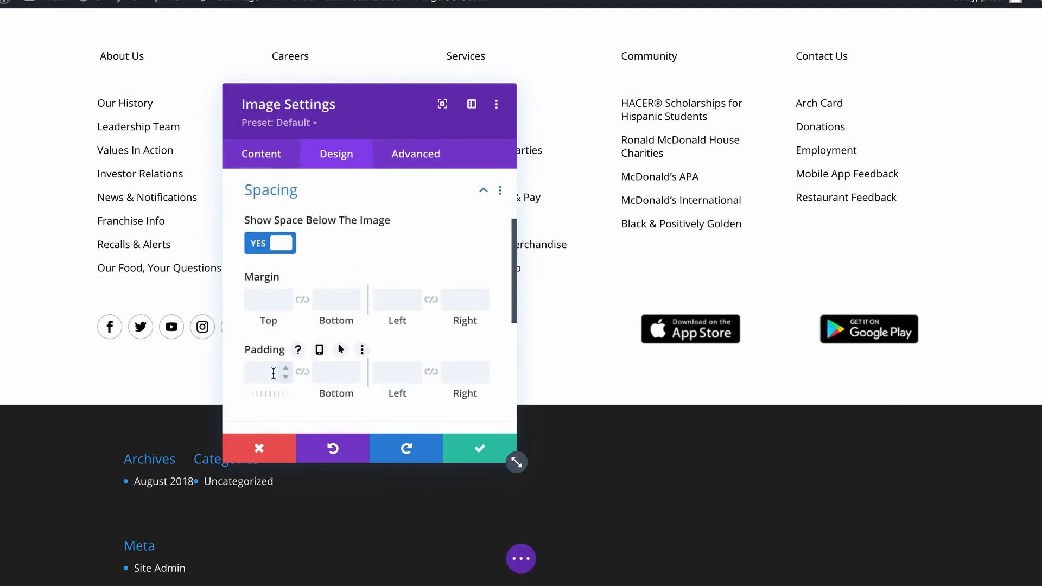
{"action": "left_click", "coordinate": [386, 374]}
{"action": "type", "text": "25"}
{"action": "left_click", "coordinate": [416, 368]}
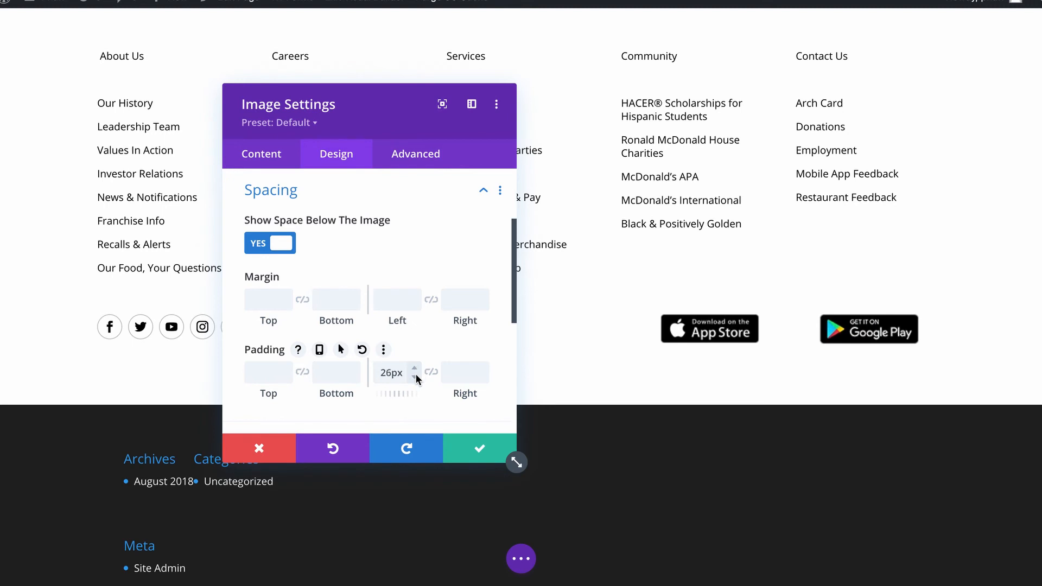
{"action": "left_click", "coordinate": [478, 445]}
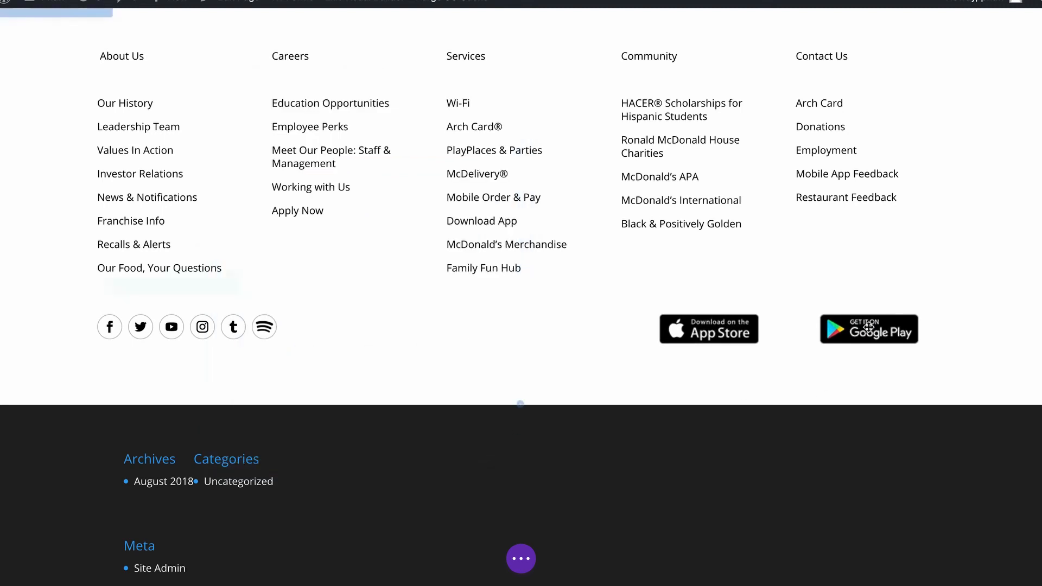
Step: Adjust the Google Play badge's right padding to about 3px and save the Image module
{"action": "left_click", "coordinate": [850, 321]}
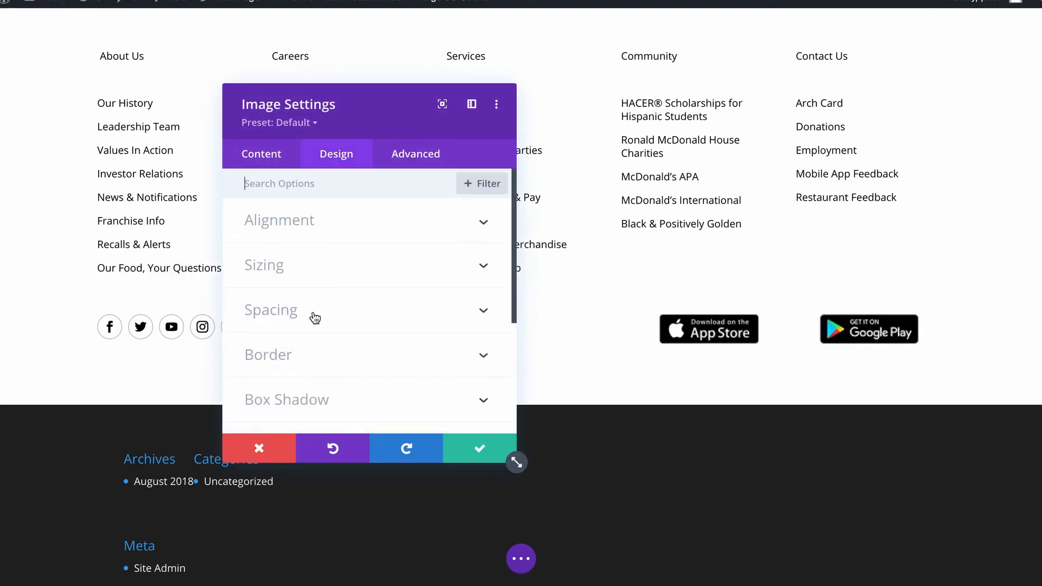
{"action": "left_click", "coordinate": [315, 318]}
{"action": "left_click", "coordinate": [482, 368]}
{"action": "left_click", "coordinate": [482, 369]}
{"action": "left_click", "coordinate": [482, 368]}
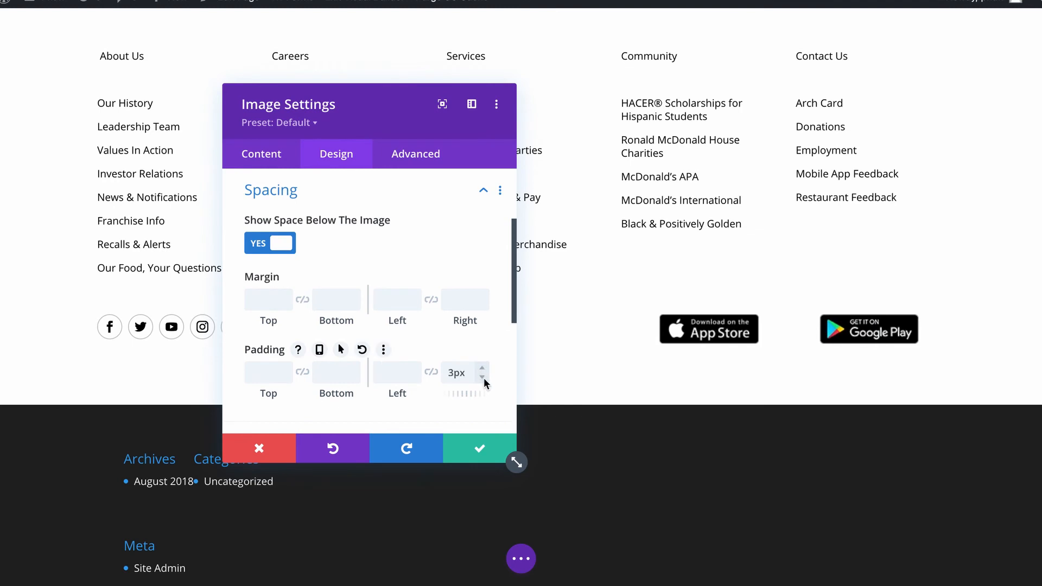
{"action": "left_click", "coordinate": [480, 448]}
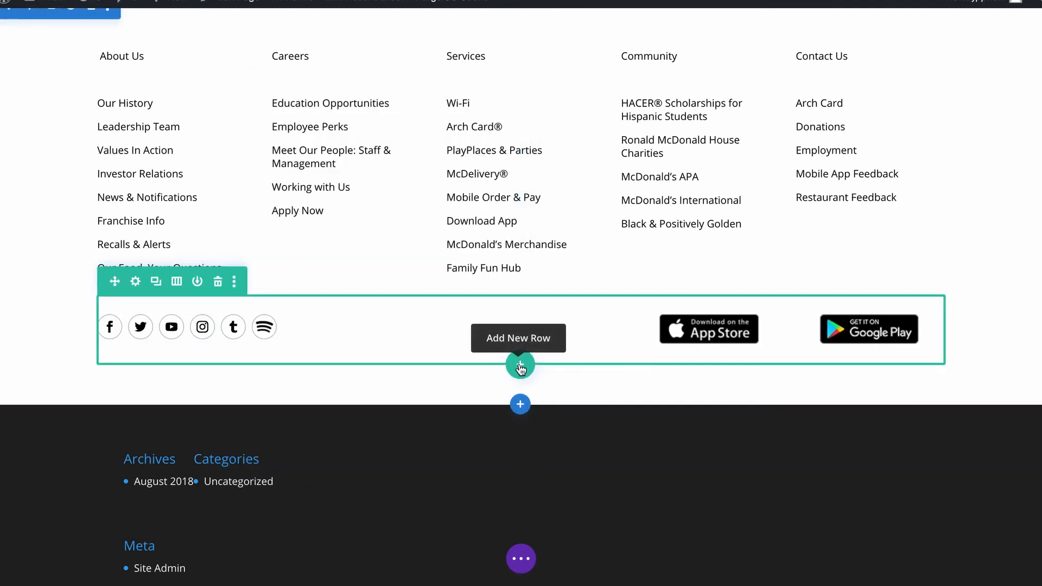
Step: Insert a single-column row below the social icons and add a Divider module to it
{"action": "left_click", "coordinate": [520, 366]}
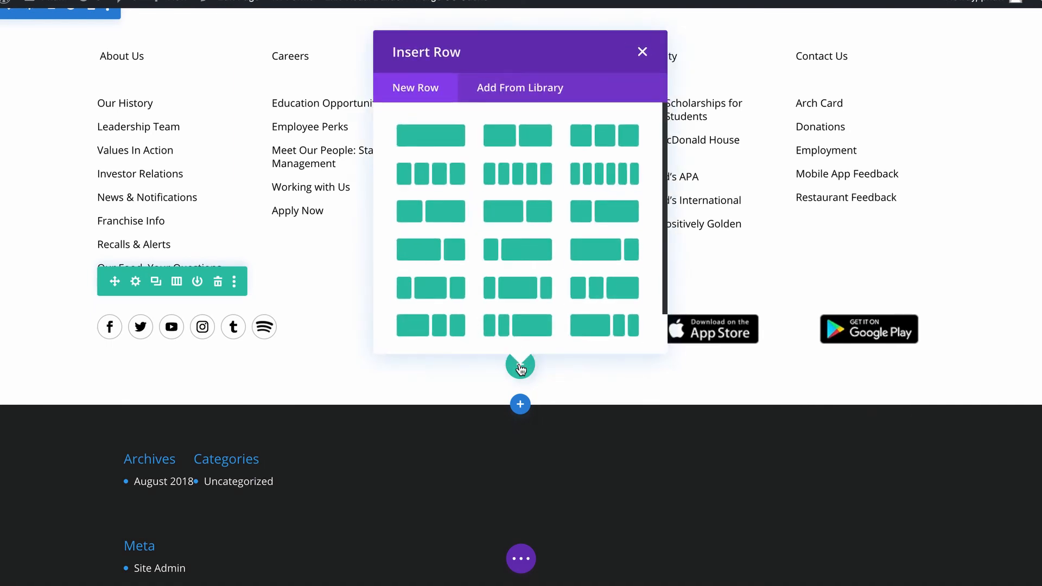
{"action": "left_click", "coordinate": [450, 146]}
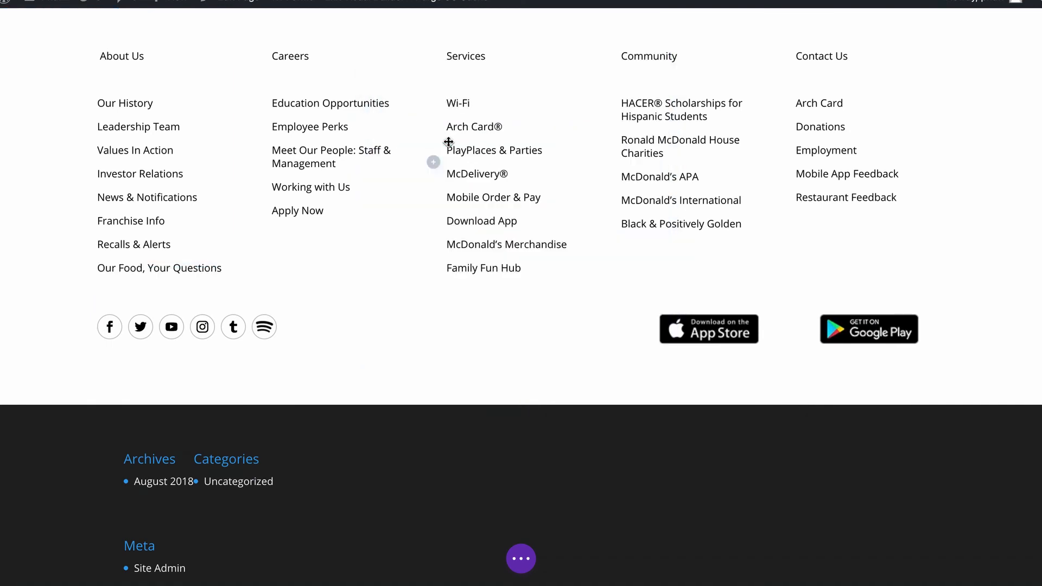
{"action": "type", "text": "divi"}
{"action": "left_click", "coordinate": [483, 177]}
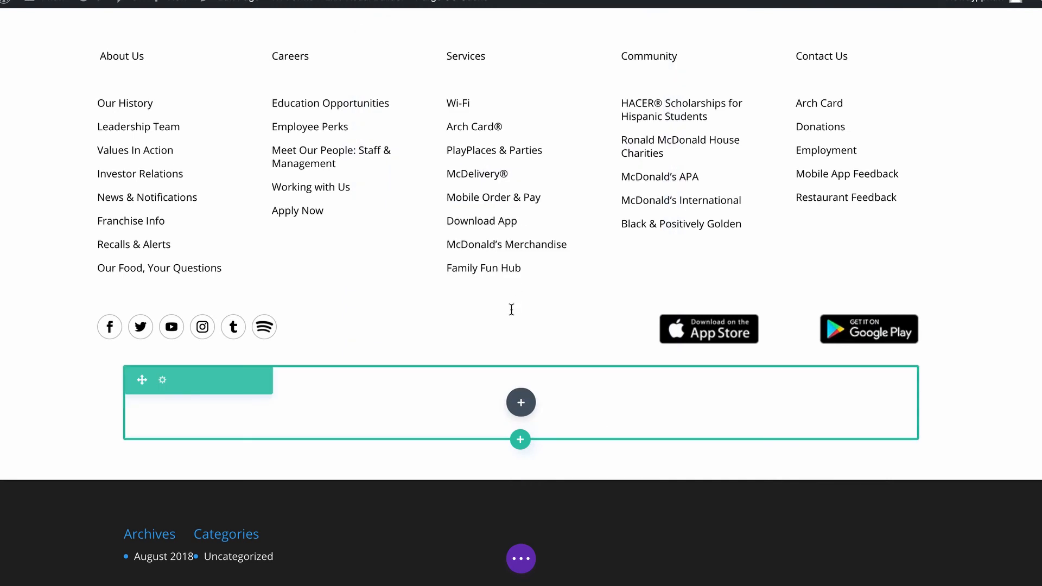
Step: Set the divider's line color to a dark gray swatch and save the Divider module
{"action": "left_click", "coordinate": [346, 163]}
{"action": "left_click", "coordinate": [314, 233]}
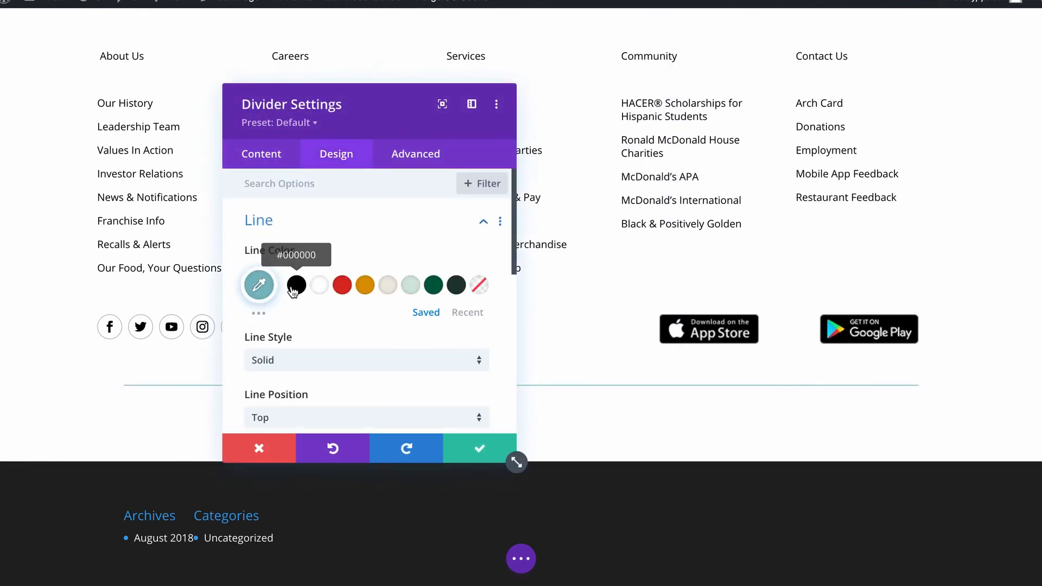
{"action": "left_click", "coordinate": [365, 285]}
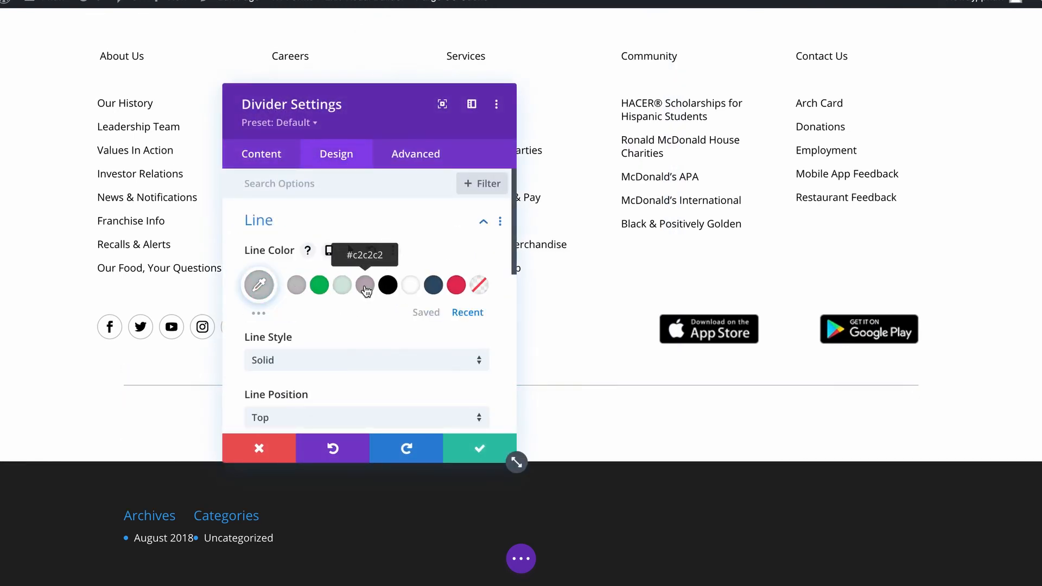
{"action": "left_click", "coordinate": [259, 315]}
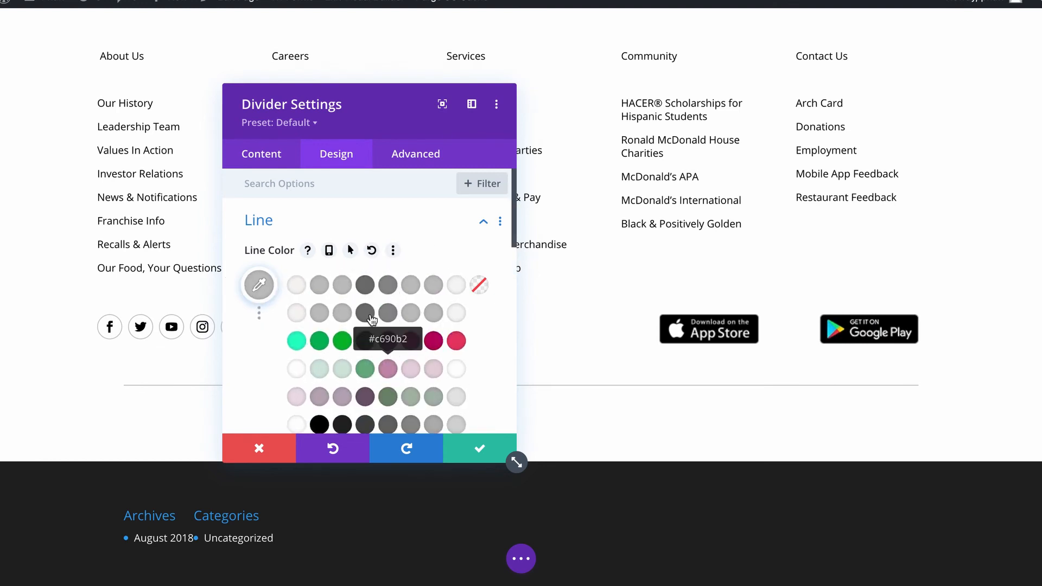
{"action": "left_click", "coordinate": [365, 309]}
{"action": "left_click", "coordinate": [474, 447]}
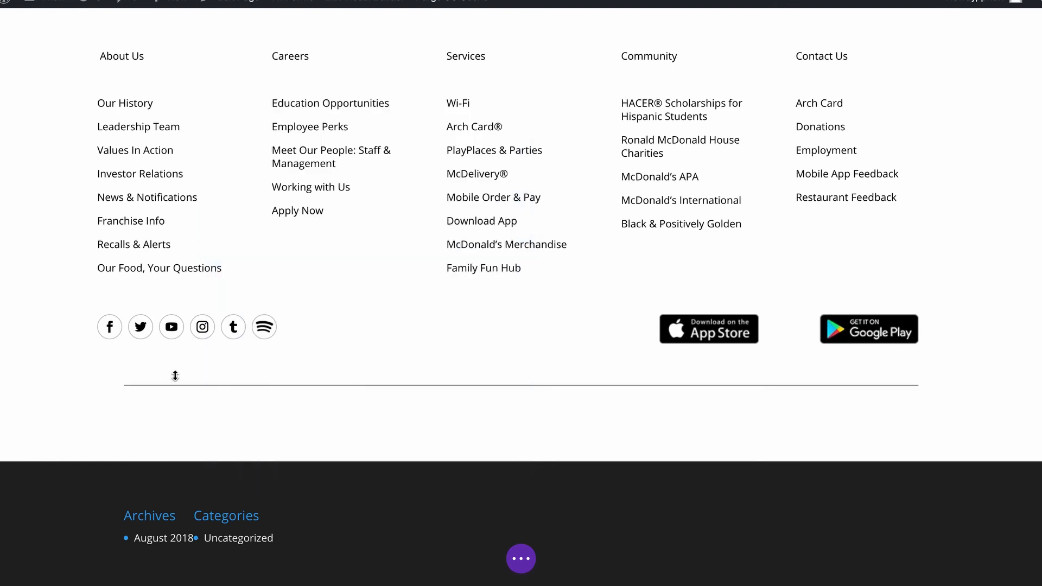
Step: Set the max width of the row holding the divider to 100% and save the row
{"action": "left_click", "coordinate": [162, 353]}
{"action": "left_click", "coordinate": [308, 228]}
{"action": "left_click", "coordinate": [447, 346]}
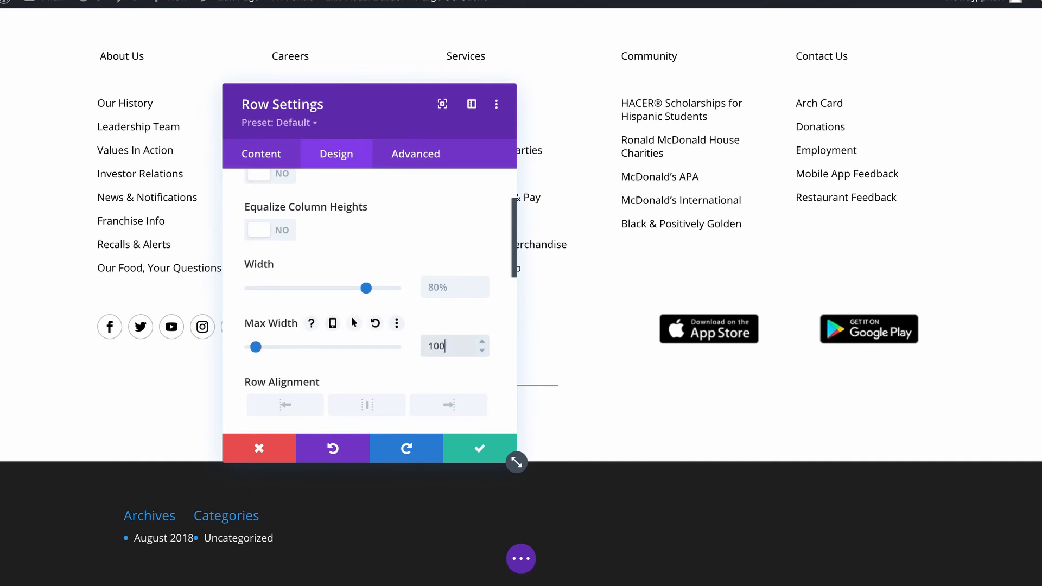
{"action": "left_click", "coordinate": [471, 449]}
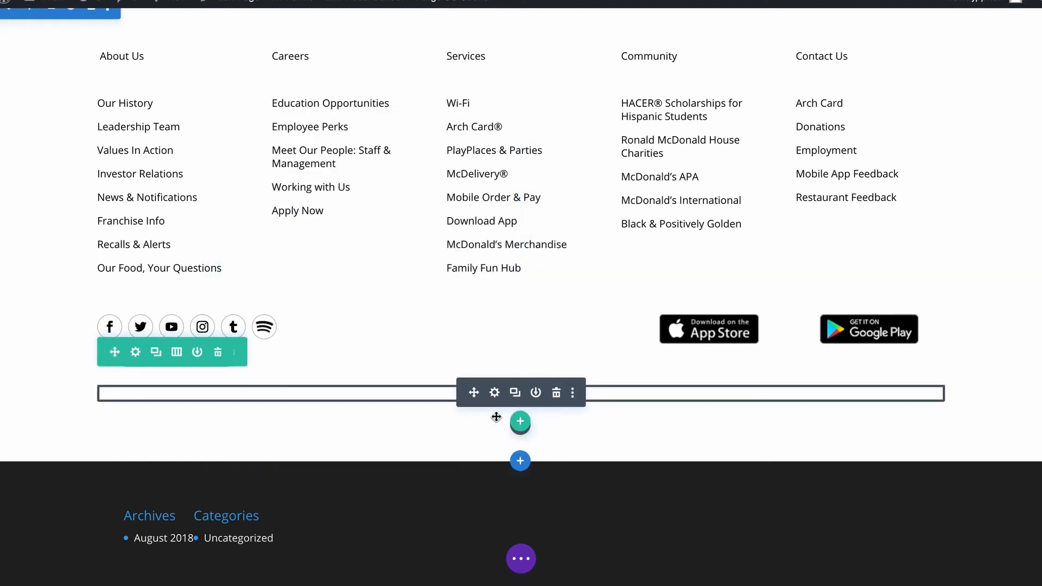
Step: Insert a five-column row below the divider and add a Text module to its first column
{"action": "left_click", "coordinate": [520, 422]}
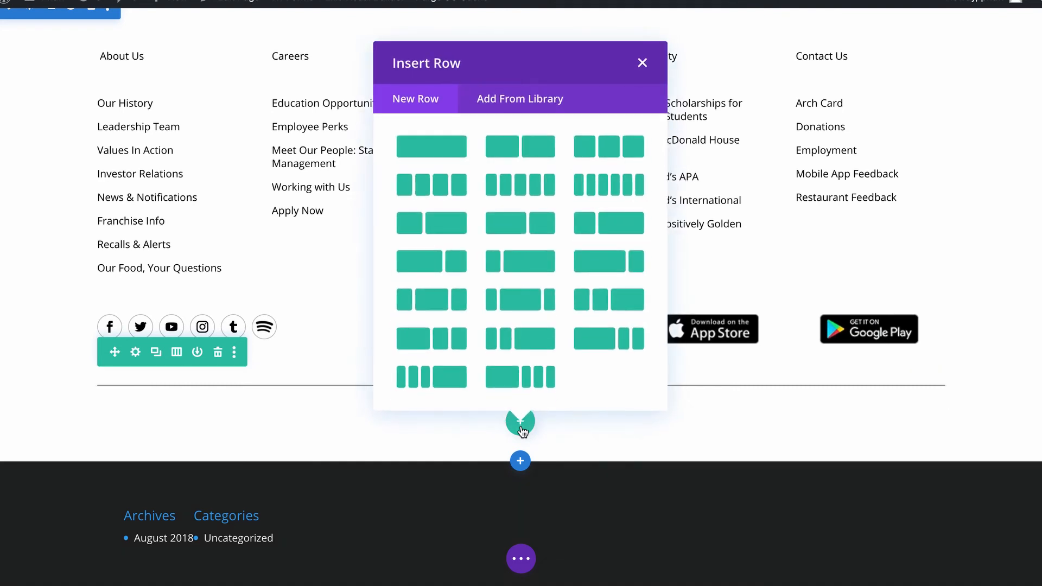
{"action": "left_click", "coordinate": [516, 152]}
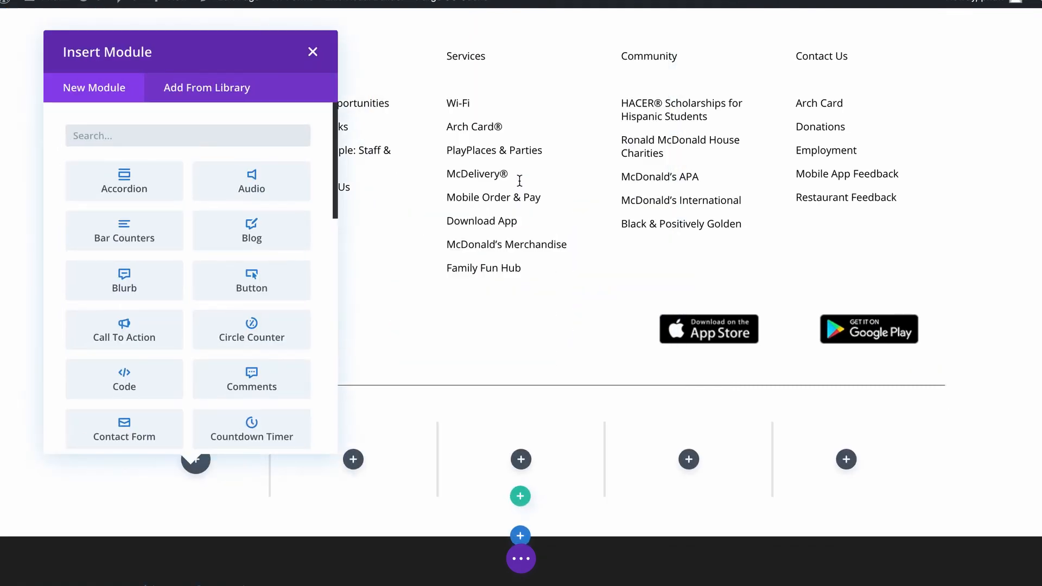
{"action": "type", "text": "text"}
{"action": "left_click", "coordinate": [175, 187]}
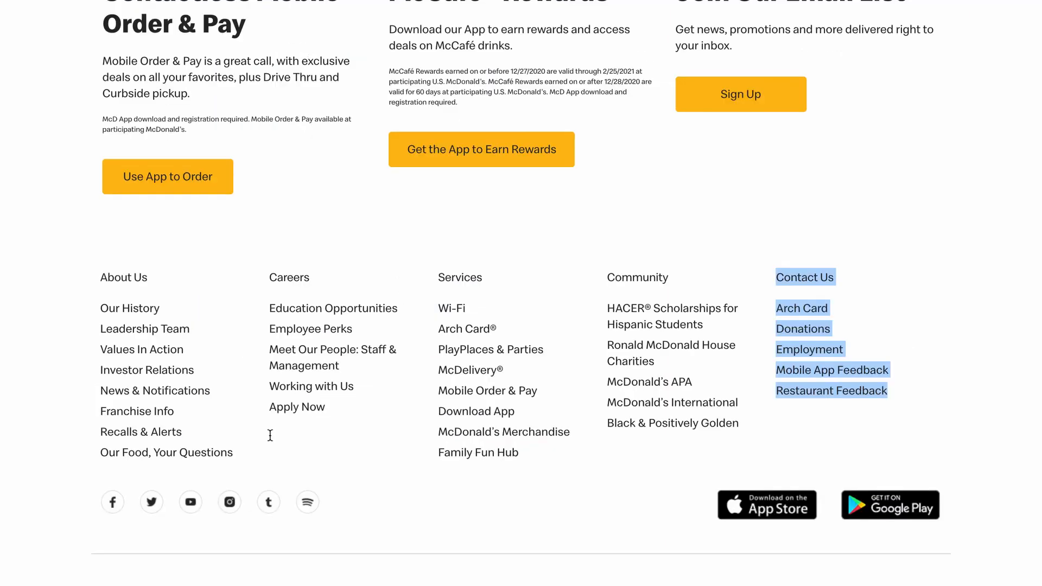
Step: Copy the legal links below the line on the original McDonald's page and paste them over the Text module's placeholder content
{"action": "scroll", "coordinate": [270, 435], "scroll_direction": "down", "scroll_amount": 3}
{"action": "left_click_drag", "start_coordinate": [223, 526], "coordinate": [92, 475]}
{"action": "key", "text": "ctrl+c"}
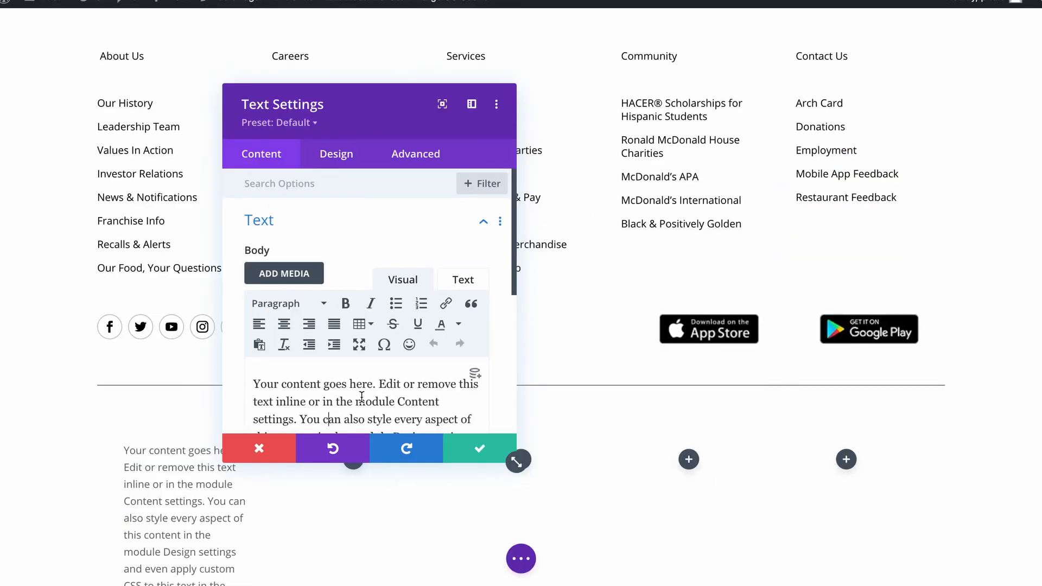
{"action": "key", "text": "ctrl+a"}
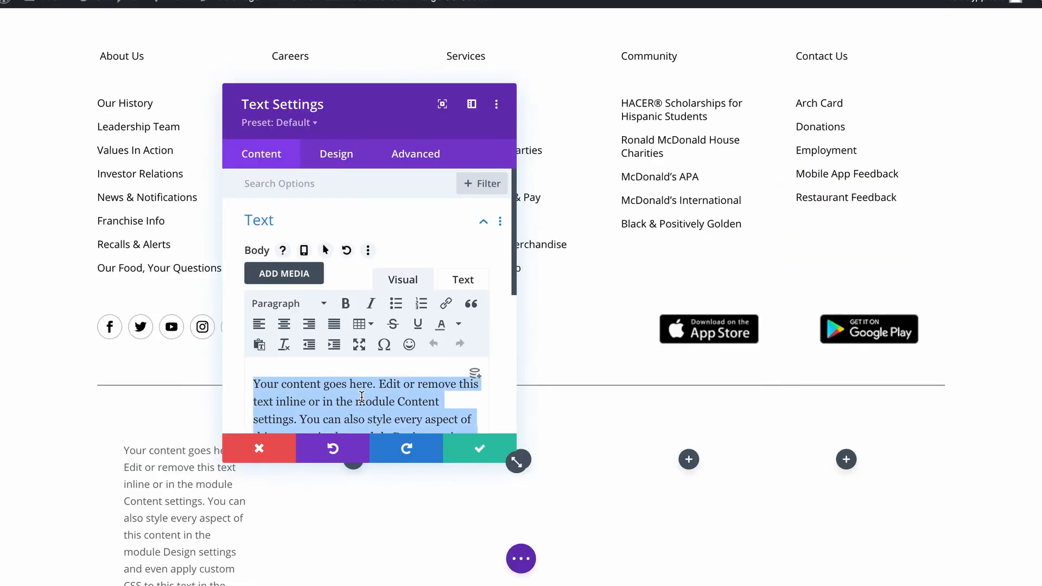
{"action": "key", "text": "ctrl+v"}
Step: Reduce the pasted list to Privacy (Updated) and remove its bullet and link
{"action": "scroll", "coordinate": [380, 397], "scroll_direction": "down", "scroll_amount": 2}
{"action": "left_click_drag", "start_coordinate": [407, 396], "coordinate": [282, 340]}
{"action": "key", "text": "BackSpace"}
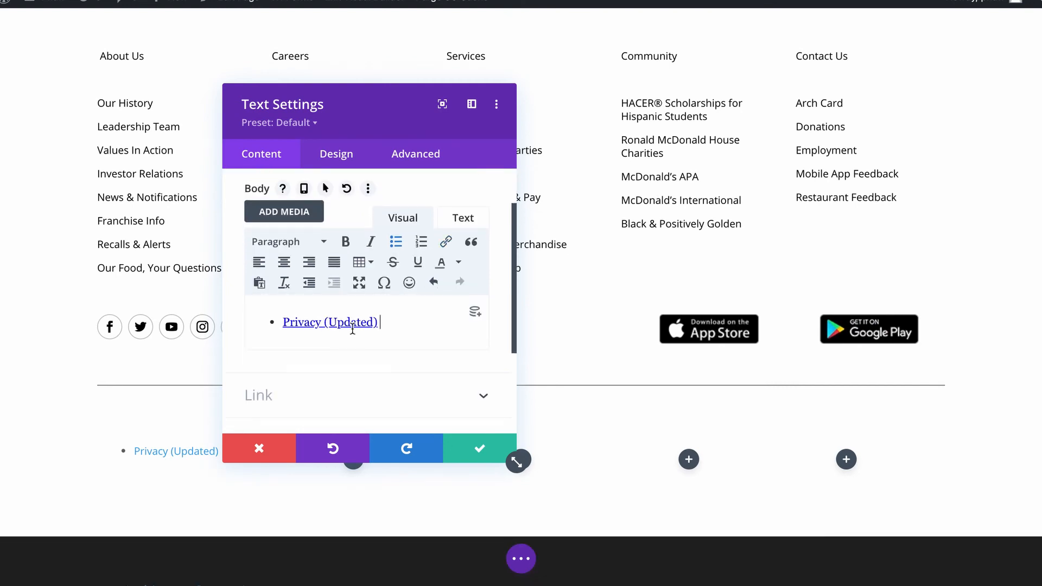
{"action": "left_click", "coordinate": [404, 242]}
{"action": "left_click", "coordinate": [443, 243]}
{"action": "triple_click", "coordinate": [490, 256]}
{"action": "key", "text": "BackSpace"}
{"action": "key", "text": "Return"}
Step: Style the Privacy (Updated) text in black to match the other footer links and save the module
{"action": "left_click", "coordinate": [321, 157]}
{"action": "left_click", "coordinate": [304, 233]}
{"action": "scroll", "coordinate": [333, 340], "scroll_direction": "down", "scroll_amount": 3}
{"action": "left_click", "coordinate": [480, 451]}
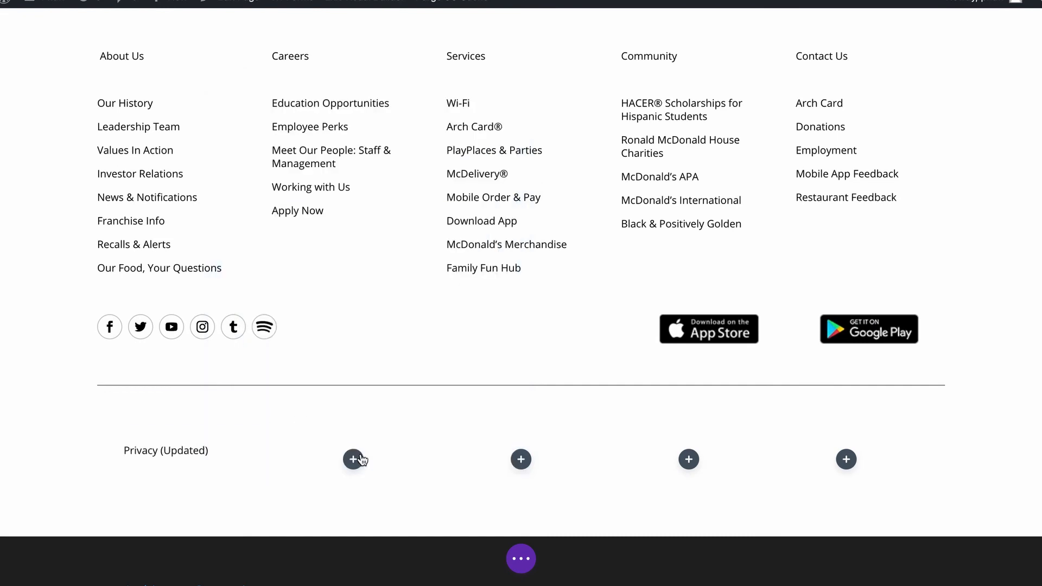
Step: Duplicate the Privacy (Updated) text module into the second, third and fourth columns of the row
{"action": "left_click", "coordinate": [354, 459]}
{"action": "left_click", "coordinate": [481, 51]}
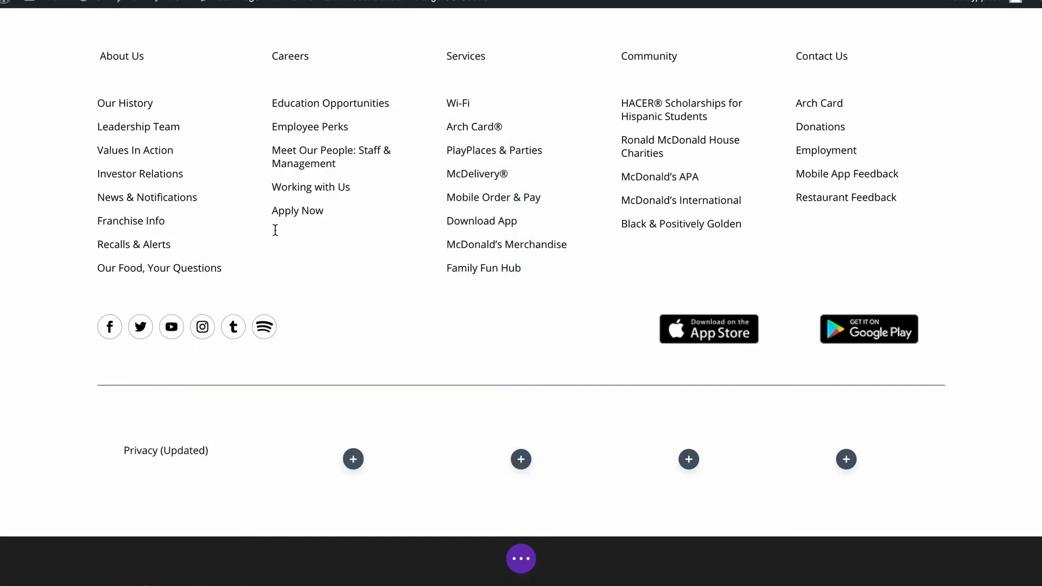
{"action": "left_click", "coordinate": [179, 445]}
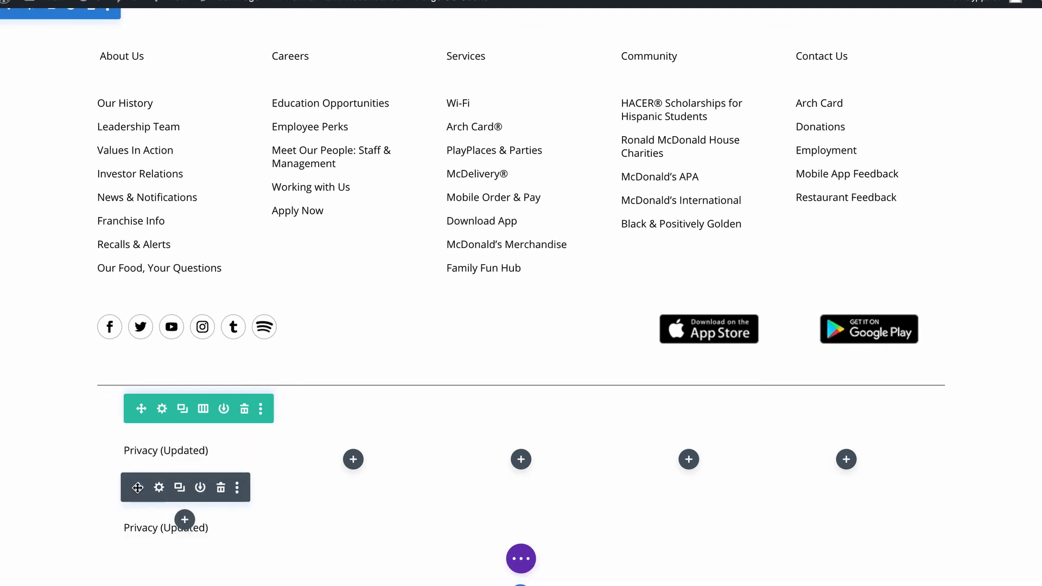
{"action": "left_click_drag", "start_coordinate": [139, 488], "coordinate": [348, 461]}
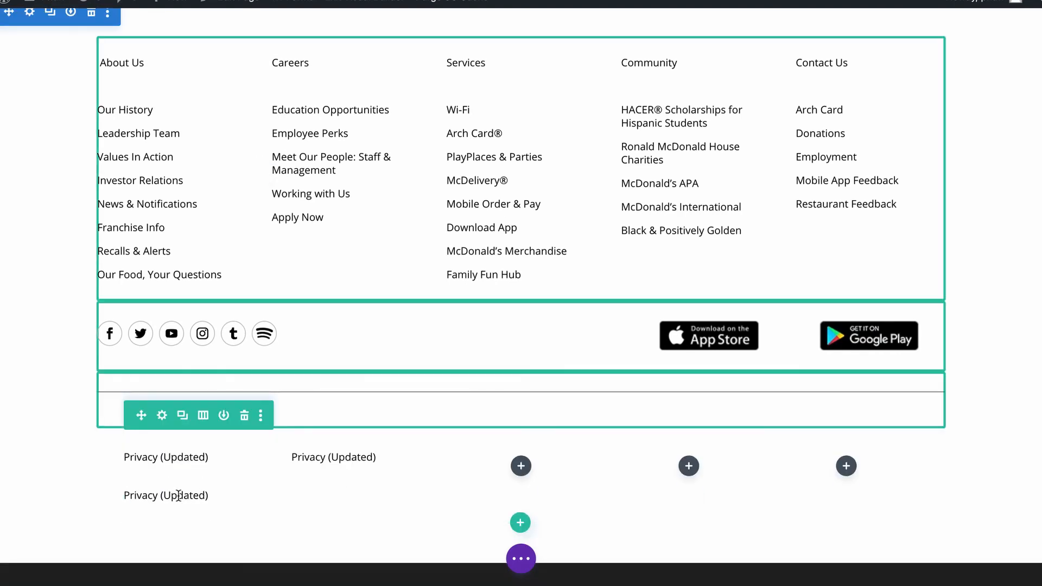
{"action": "mouse_move", "coordinate": [190, 500]}
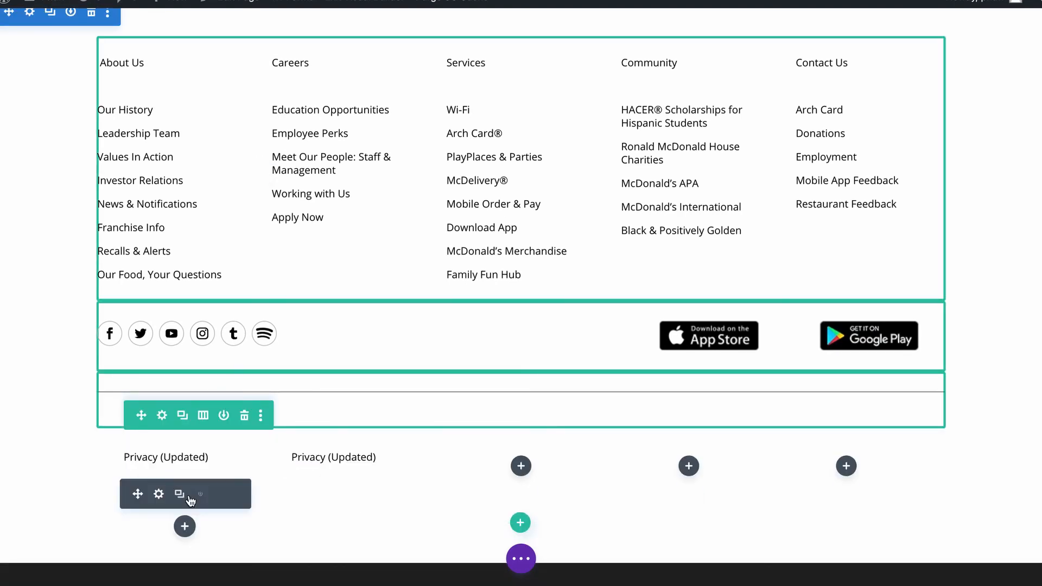
{"action": "left_click_drag", "start_coordinate": [462, 484], "coordinate": [509, 489]}
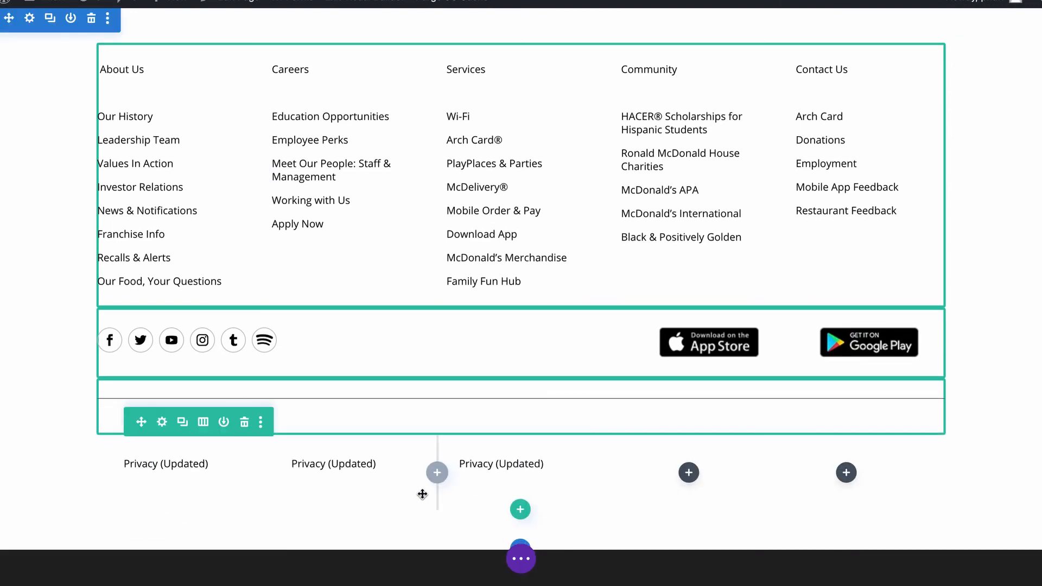
{"action": "scroll", "coordinate": [422, 494], "scroll_direction": "down", "scroll_amount": 3}
{"action": "mouse_move", "coordinate": [503, 323]}
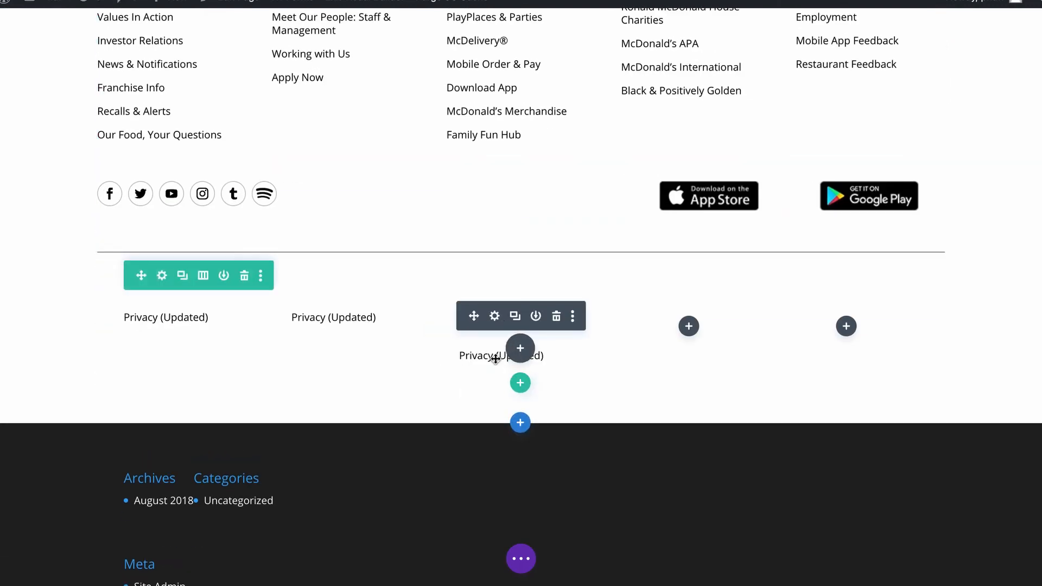
{"action": "left_click_drag", "start_coordinate": [477, 354], "coordinate": [671, 334]}
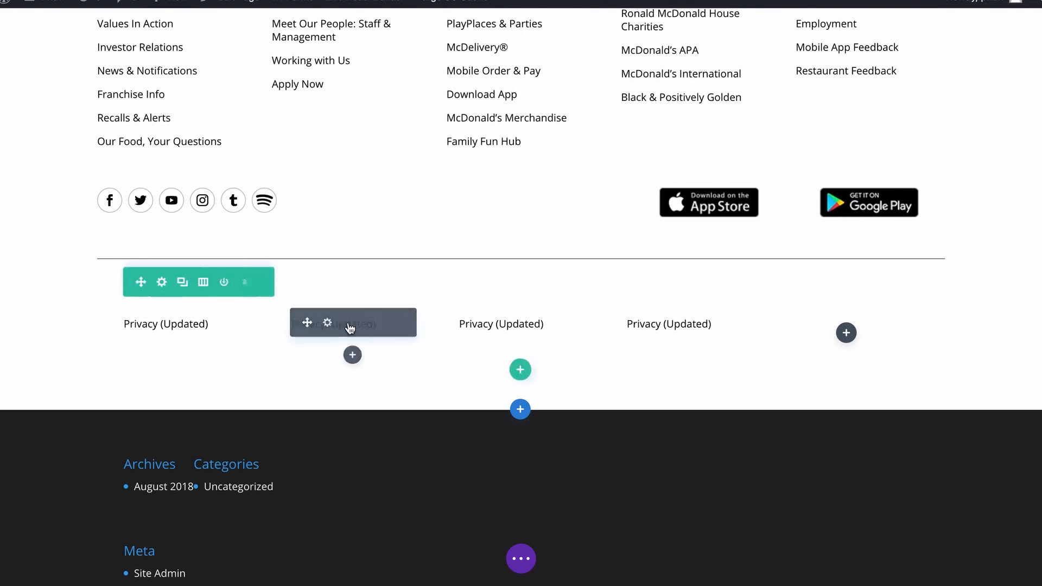
Step: Replace the second column's text with the copied legal links and delete every entry except Terms & Conditions
{"action": "left_click", "coordinate": [328, 324]}
{"action": "key", "text": "ctrl+a"}
{"action": "key", "text": "ctrl+v"}
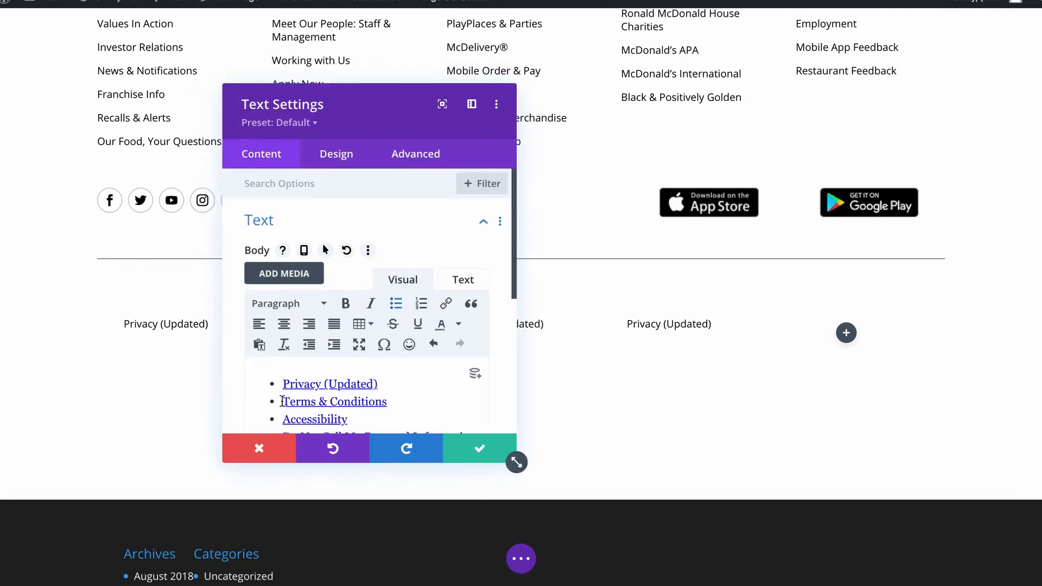
{"action": "key", "text": "BackSpace"}
{"action": "scroll", "coordinate": [359, 397], "scroll_direction": "down", "scroll_amount": 1}
{"action": "left_click_drag", "start_coordinate": [377, 418], "coordinate": [267, 367]}
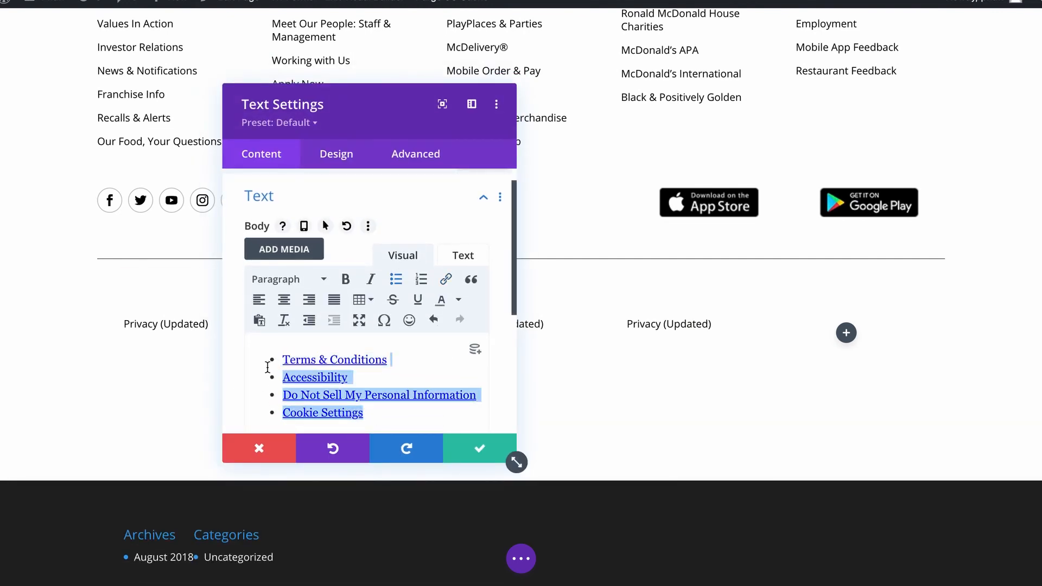
{"action": "key", "text": "BackSpace"}
Step: Remove the bullet and link from Terms & Conditions and save the Text module
{"action": "left_click", "coordinate": [396, 279]}
{"action": "triple_click", "coordinate": [390, 353]}
{"action": "left_click", "coordinate": [446, 279]}
{"action": "triple_click", "coordinate": [452, 253]}
{"action": "key", "text": "BackSpace"}
{"action": "key", "text": "Return"}
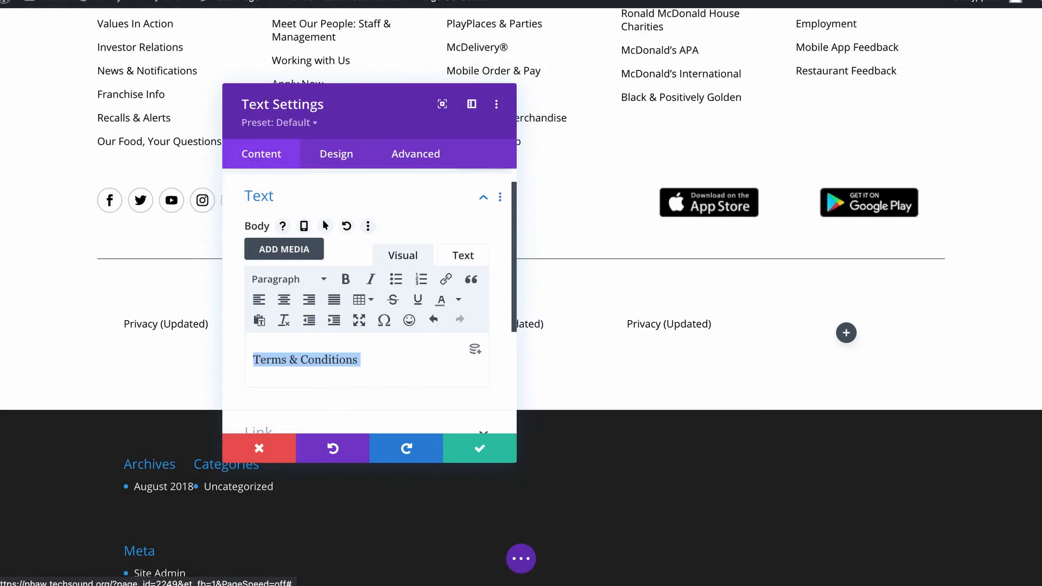
{"action": "left_click", "coordinate": [479, 448]}
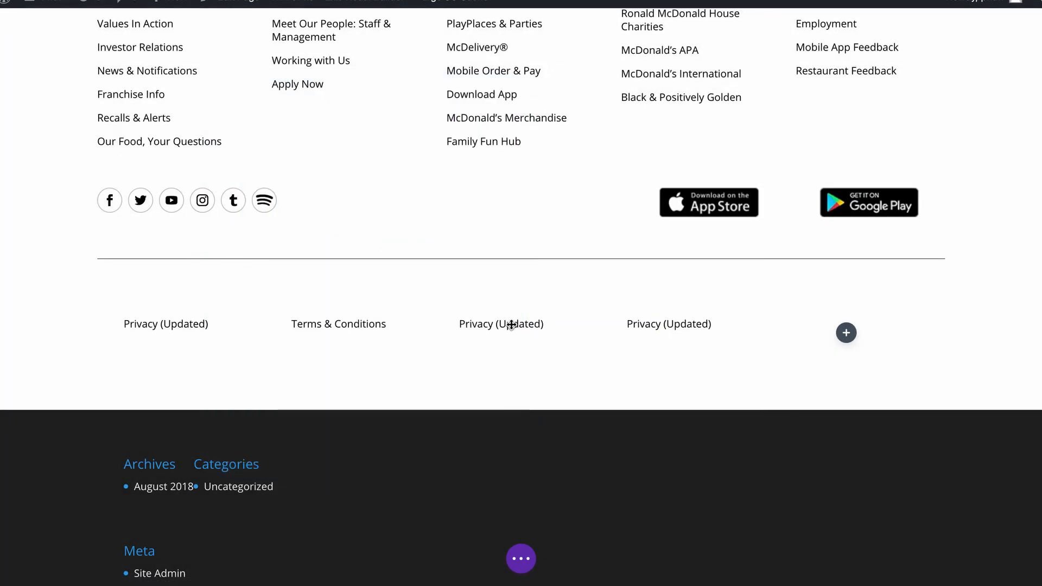
Step: Replace the third column's text with the copied legal links and delete every entry and bullet except Accessibility
{"action": "left_click", "coordinate": [495, 323]}
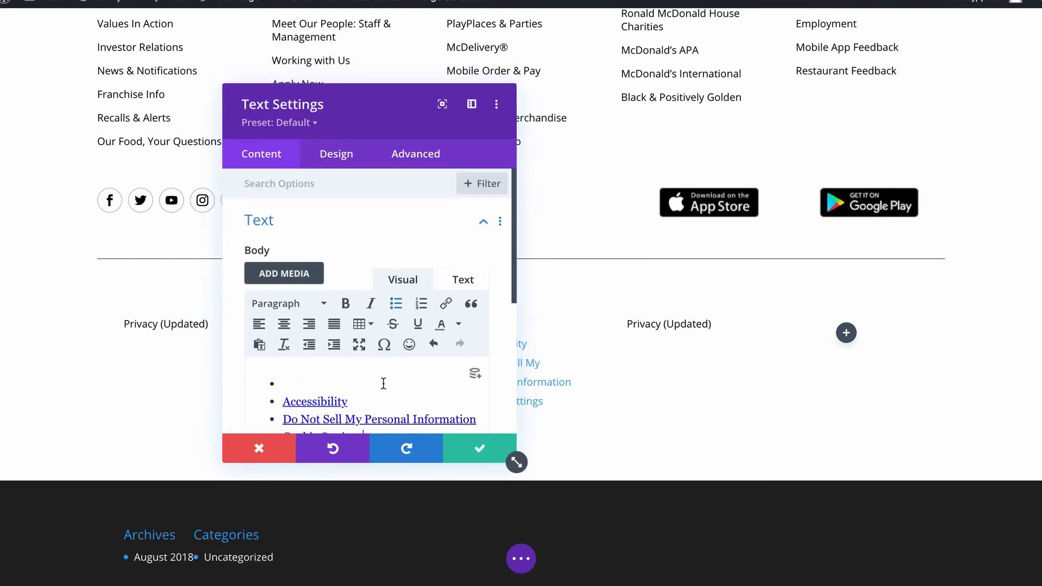
{"action": "key", "text": "BackSpace"}
{"action": "key", "text": "BackSpace"}
{"action": "left_click_drag", "start_coordinate": [373, 396], "coordinate": [270, 372]}
{"action": "key", "text": "super+c"}
{"action": "key", "text": "BackSpace"}
{"action": "key", "text": "BackSpace"}
{"action": "key", "text": "BackSpace"}
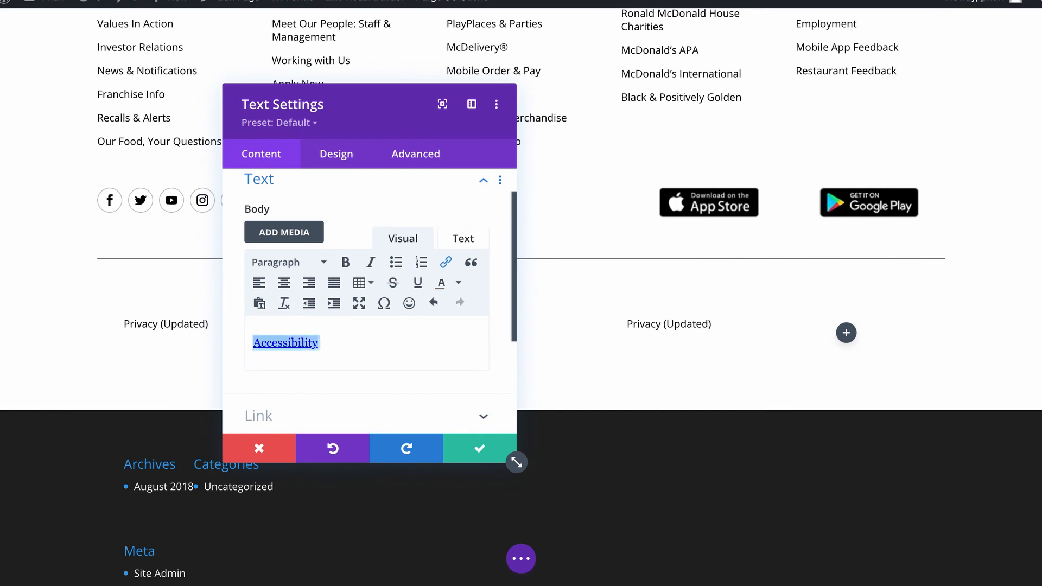
Step: Remove the link from the Accessibility text and save the Text module
{"action": "left_click", "coordinate": [447, 265]}
{"action": "key", "text": "BackSpace"}
{"action": "key", "text": "Return"}
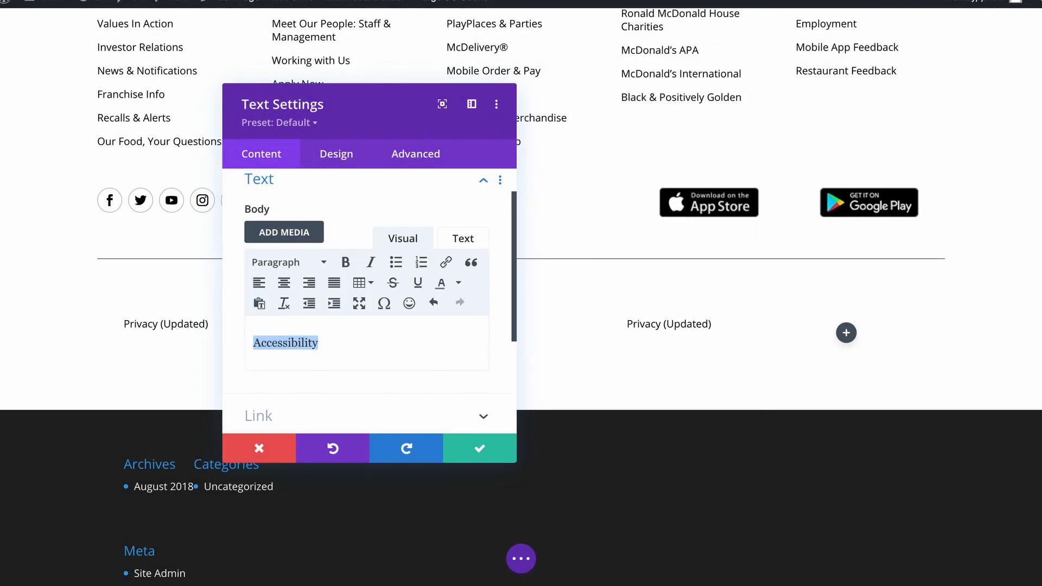
{"action": "left_click", "coordinate": [490, 460]}
Step: Replace the fourth column's text with the copied legal links and keep only the Do Not Sell My Personal Information entry without its bullet
{"action": "left_click", "coordinate": [660, 324]}
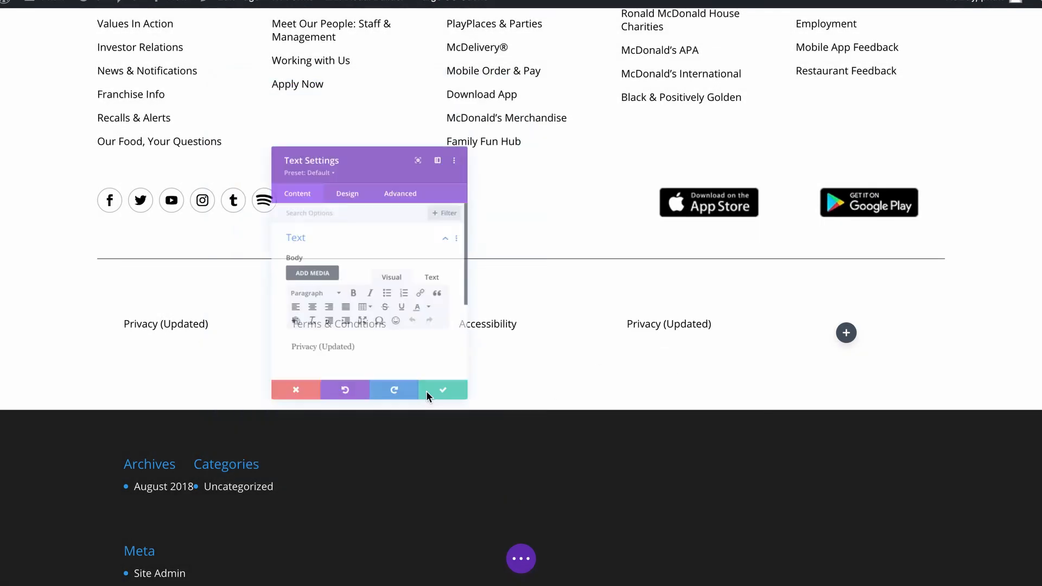
{"action": "key", "text": "super+a"}
{"action": "key", "text": "super+v"}
{"action": "left_click", "coordinate": [284, 385]}
{"action": "key", "text": "BackSpace"}
{"action": "left_click_drag", "start_coordinate": [375, 407], "coordinate": [272, 407]}
{"action": "key", "text": "BackSpace"}
{"action": "key", "text": "BackSpace"}
{"action": "type", "text": "a"}
Step: Remove the link from the Do Not Sell My Personal Information text, correct its ending to Informations, and save the module
{"action": "left_click", "coordinate": [447, 305]}
{"action": "left_click", "coordinate": [535, 242]}
{"action": "key", "text": "super+a"}
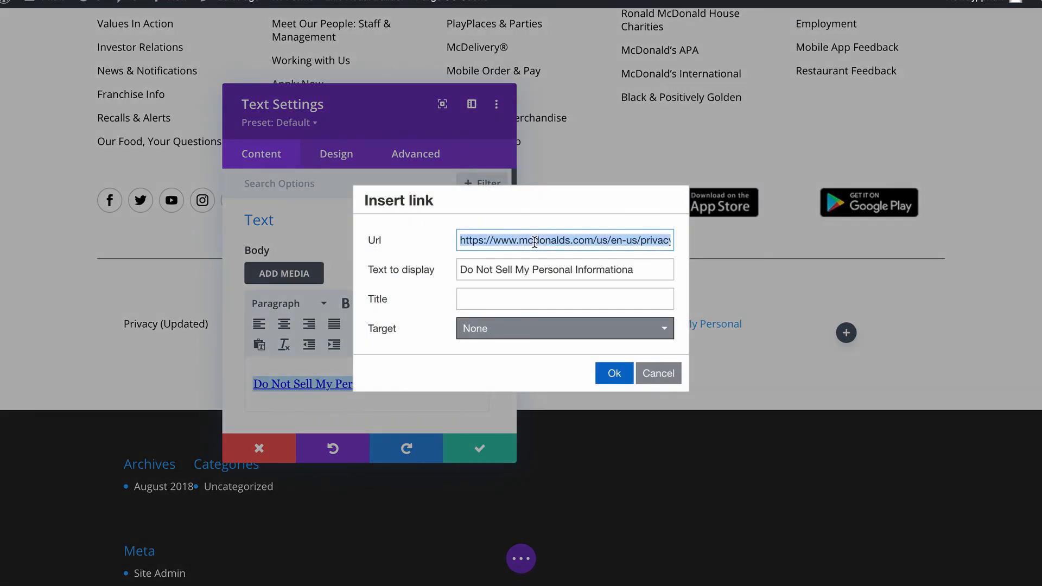
{"action": "key", "text": "BackSpace"}
{"action": "key", "text": "Return"}
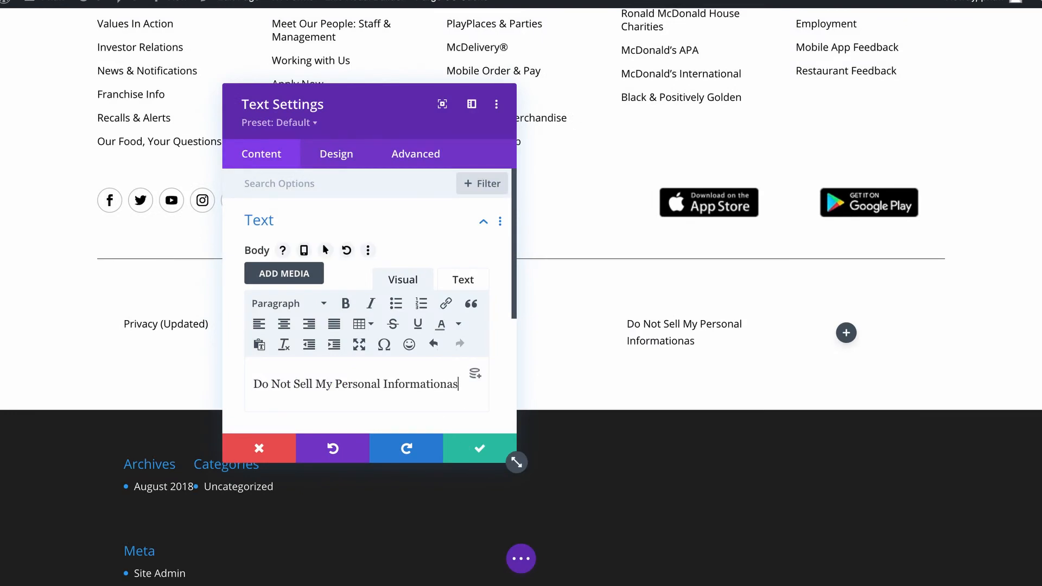
{"action": "left_click", "coordinate": [472, 450]}
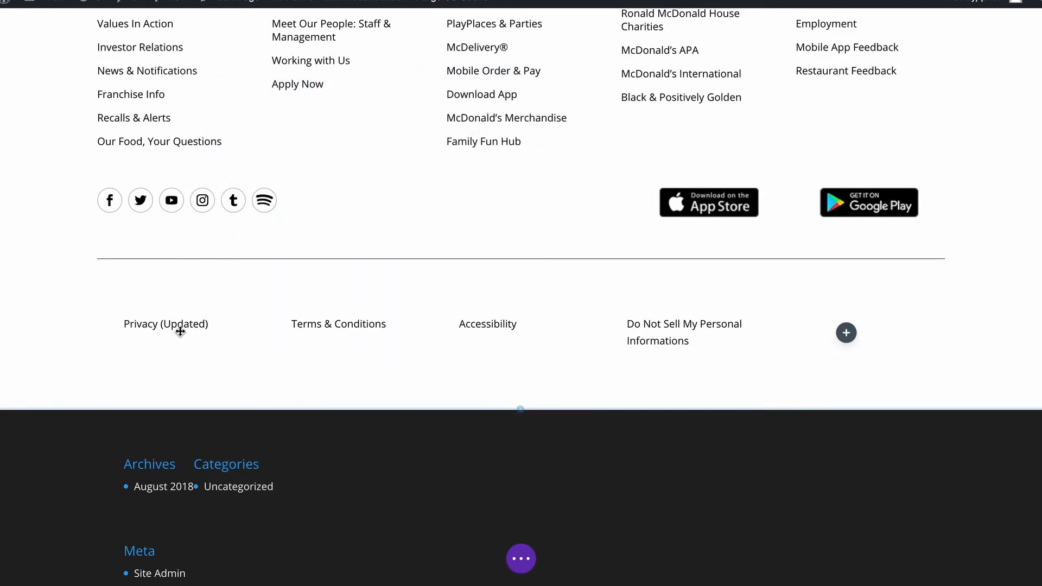
Step: Duplicate the legal links row and delete the copied text modules except Privacy (Updated) in the first column
{"action": "mouse_move", "coordinate": [183, 336]}
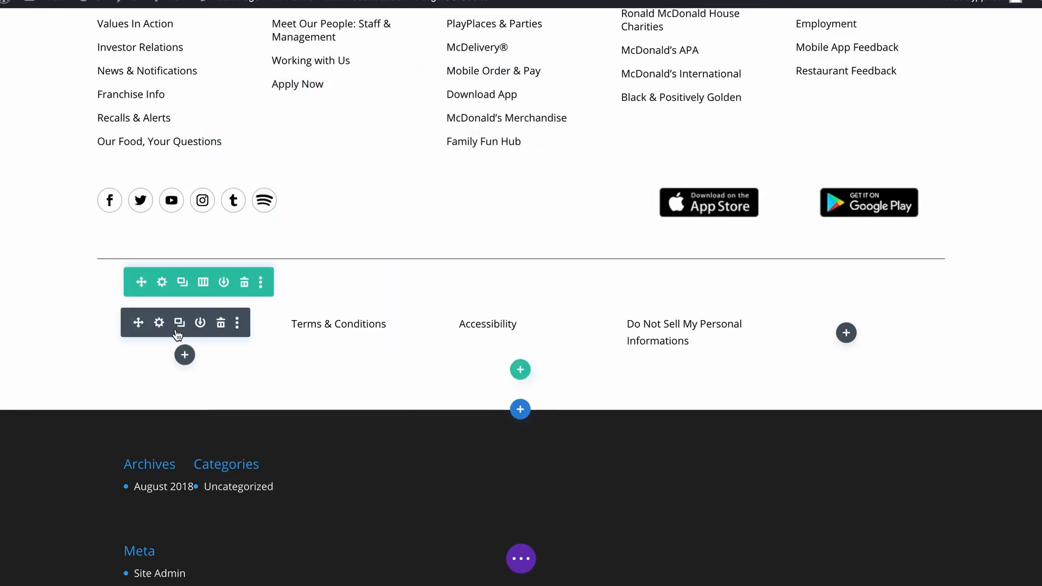
{"action": "left_click", "coordinate": [182, 283]}
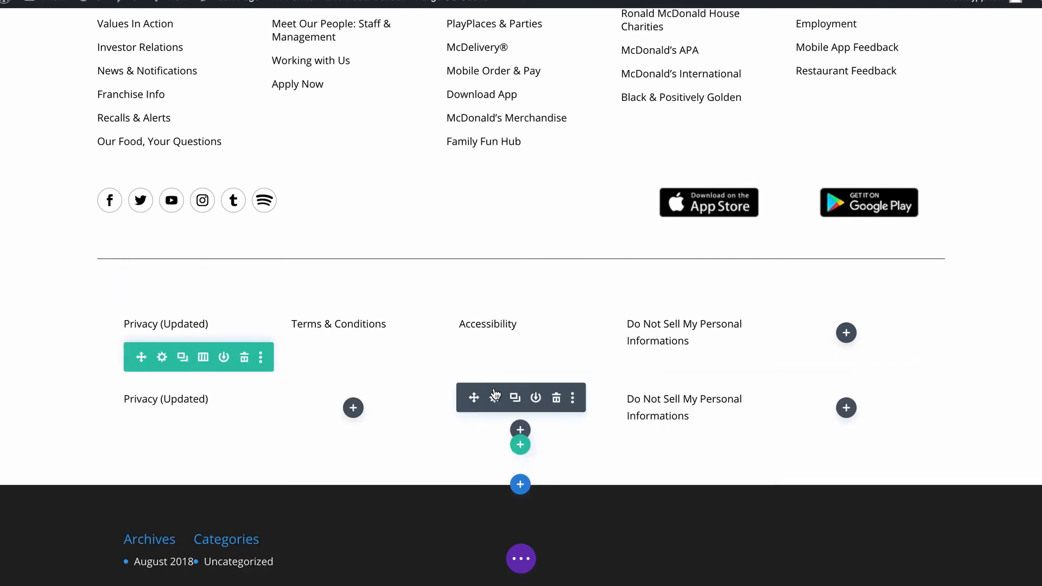
{"action": "left_click", "coordinate": [556, 400]}
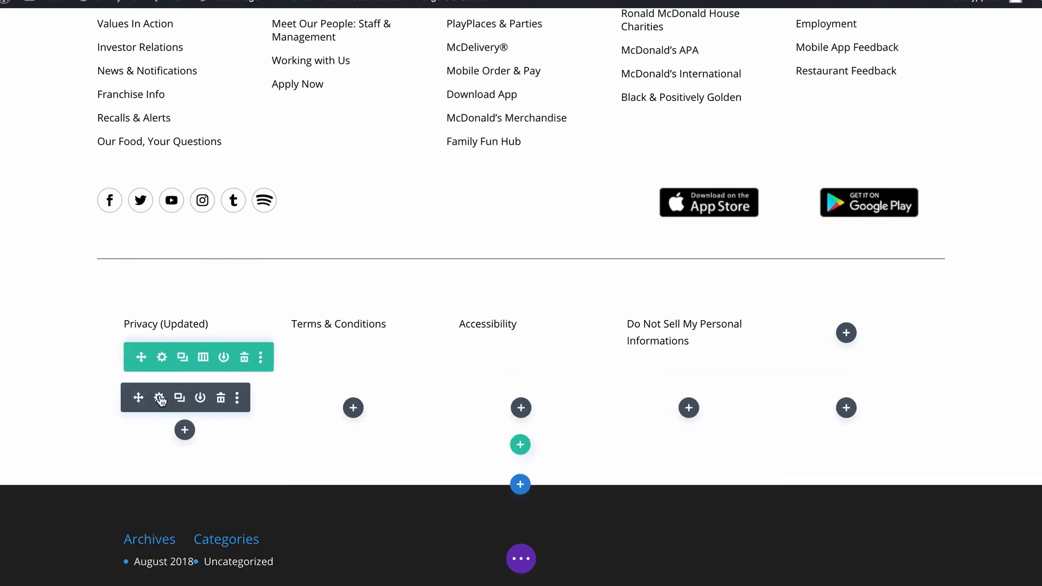
Step: Change the duplicated row's remaining text to Cookie Settings without bullet or link and save the module
{"action": "left_click", "coordinate": [159, 399]}
{"action": "key", "text": "ctrl+a"}
{"action": "type", "text": "Cookie Settings"}
{"action": "key", "text": "ctrl+a"}
{"action": "left_click", "coordinate": [396, 304]}
{"action": "left_click", "coordinate": [446, 304]}
{"action": "triple_click", "coordinate": [507, 239]}
{"action": "key", "text": "BackSpace"}
{"action": "key", "text": "Return"}
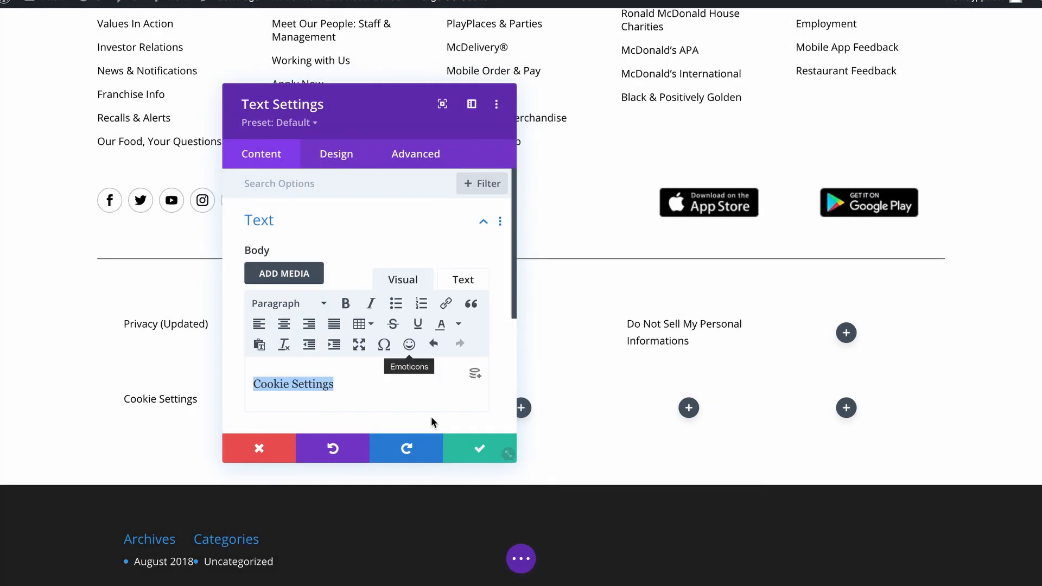
{"action": "left_click", "coordinate": [480, 448]}
Step: Add a Blurb module to the legal links row's fifth column and fill its body with the copyright line copied from the McDonald's website
{"action": "left_click", "coordinate": [846, 333]}
{"action": "type", "text": "blurb"}
{"action": "left_click", "coordinate": [804, 183]}
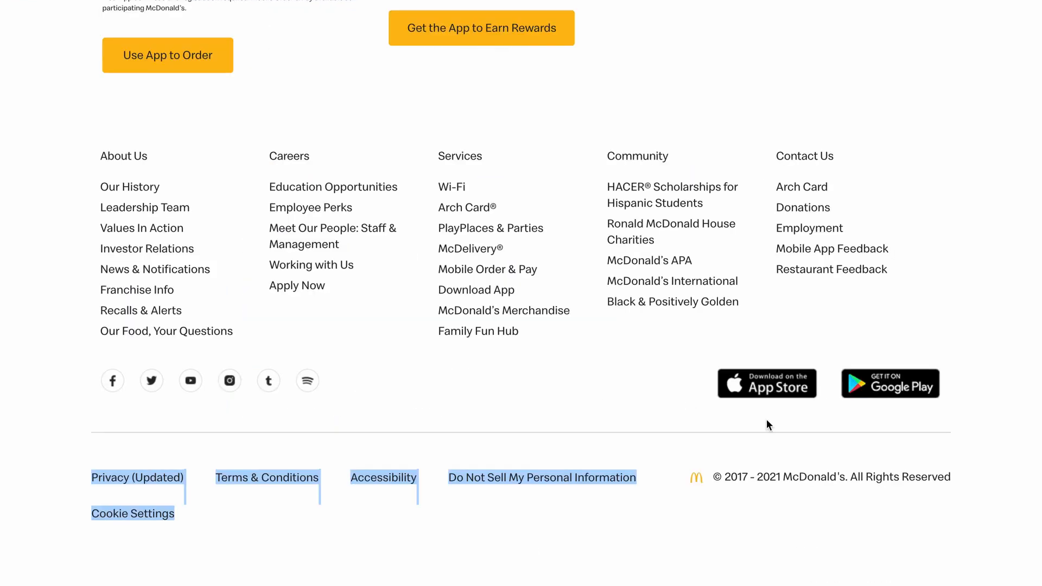
{"action": "left_click_drag", "start_coordinate": [767, 423], "coordinate": [949, 481]}
{"action": "key", "text": "ctrl+c"}
{"action": "left_click", "coordinate": [732, 478]}
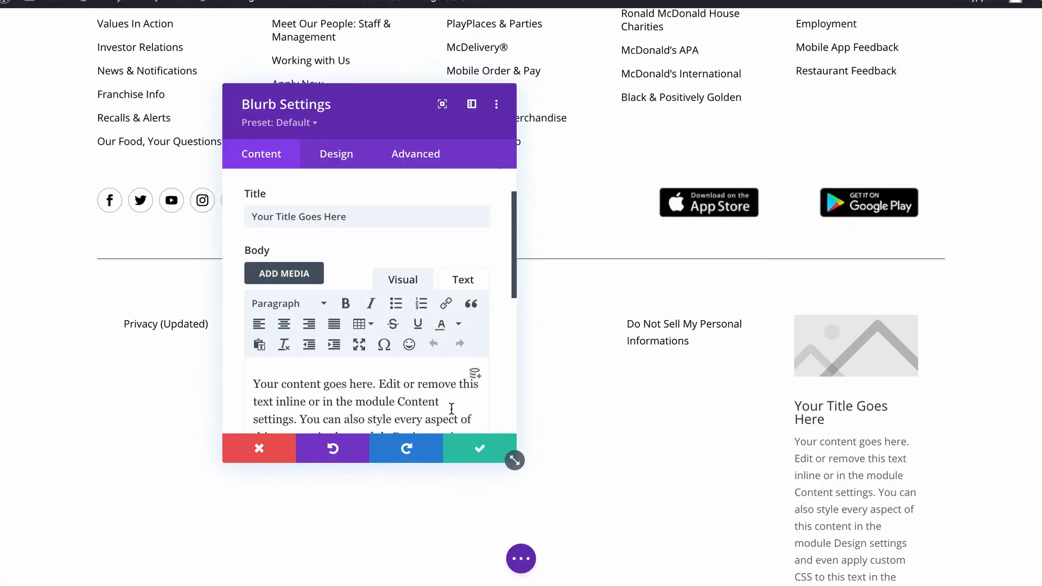
{"action": "key", "text": "ctrl+a"}
{"action": "key", "text": "ctrl+v"}
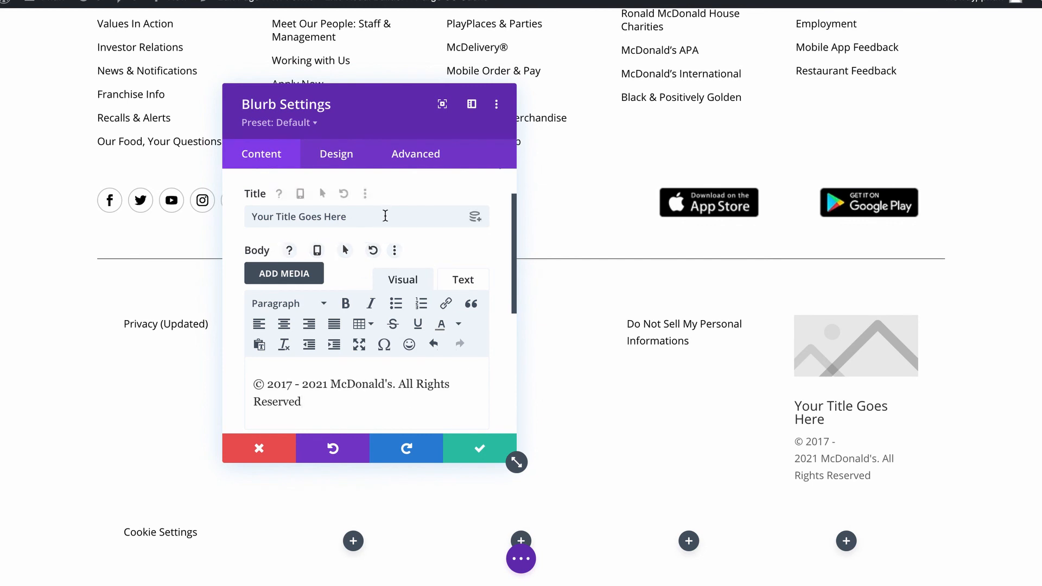
Step: Clear the blurb's title and set its image/icon placement to Left
{"action": "left_click", "coordinate": [331, 216]}
{"action": "key", "text": "ctrl+a"}
{"action": "key", "text": "BackSpace"}
{"action": "left_click", "coordinate": [336, 153]}
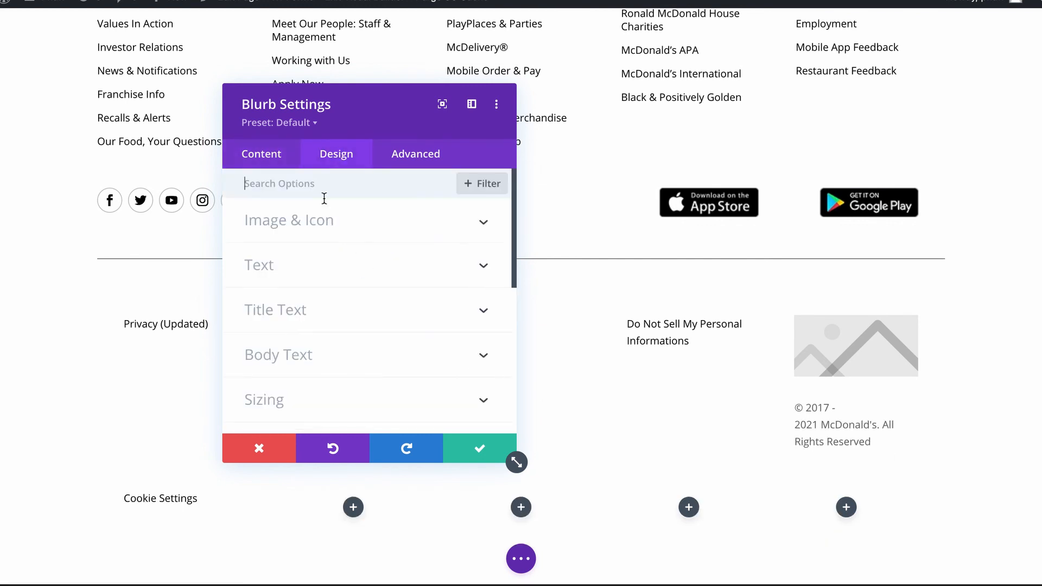
{"action": "left_click", "coordinate": [321, 225]}
{"action": "left_click", "coordinate": [311, 273]}
{"action": "left_click", "coordinate": [304, 310]}
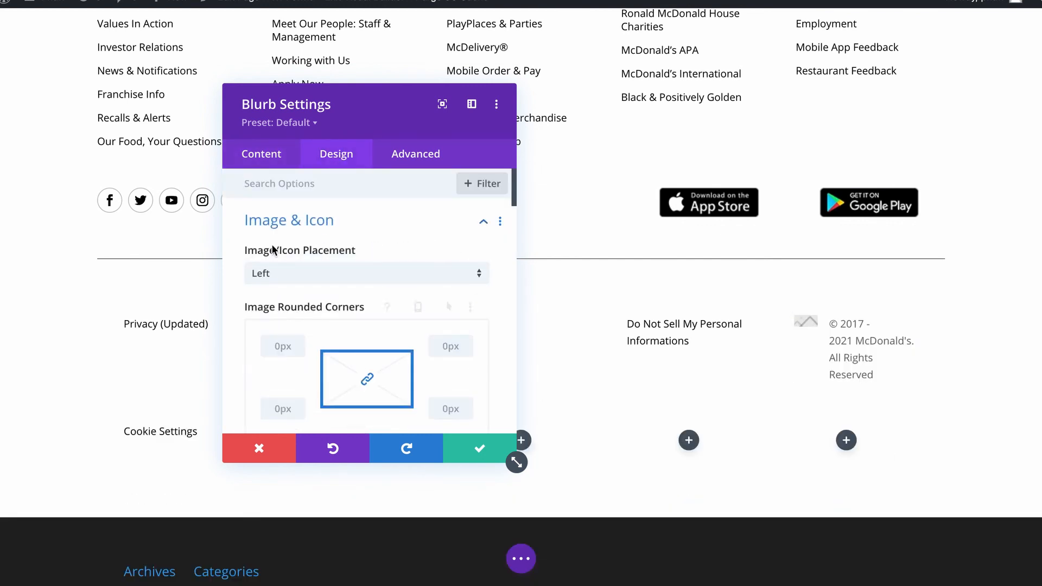
Step: Set the blurb's image to the golden arches logo and save the module
{"action": "left_click", "coordinate": [262, 154]}
{"action": "left_click", "coordinate": [293, 270]}
{"action": "left_click", "coordinate": [422, 315]}
{"action": "left_click", "coordinate": [537, 179]}
{"action": "left_click", "coordinate": [961, 512]}
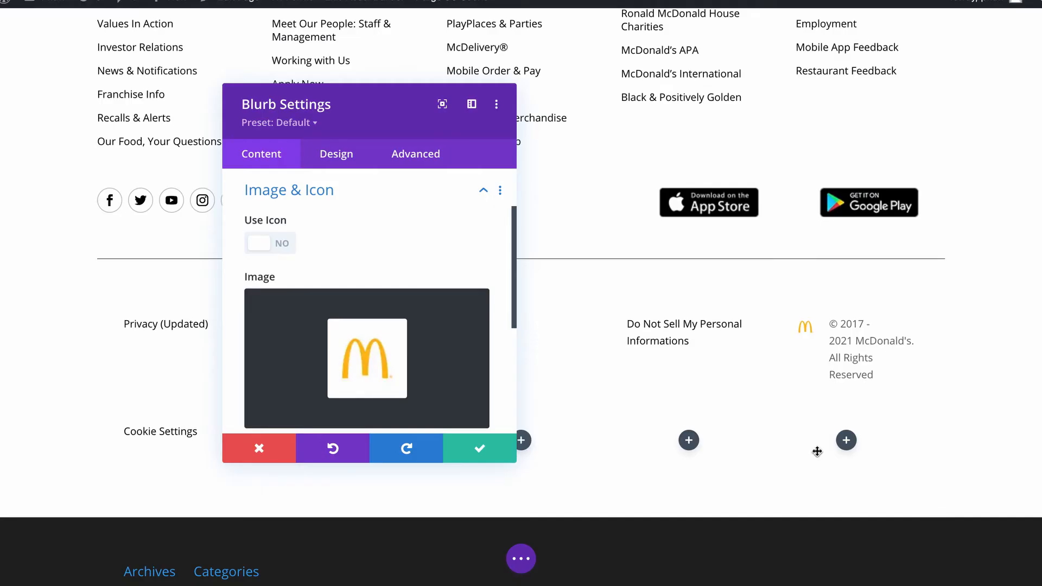
{"action": "left_click", "coordinate": [466, 458]}
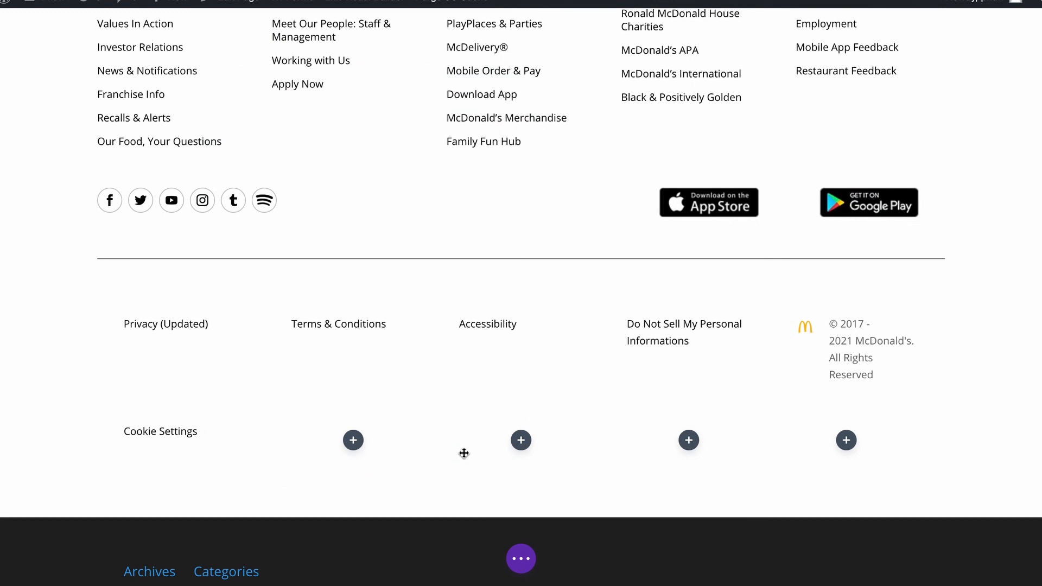
Step: Set the first legal links row's maximum width to 100% and its custom gutter width to 1, and save the row
{"action": "left_click", "coordinate": [160, 283]}
{"action": "left_click", "coordinate": [356, 156]}
{"action": "left_click", "coordinate": [336, 237]}
{"action": "type", "text": "100%"}
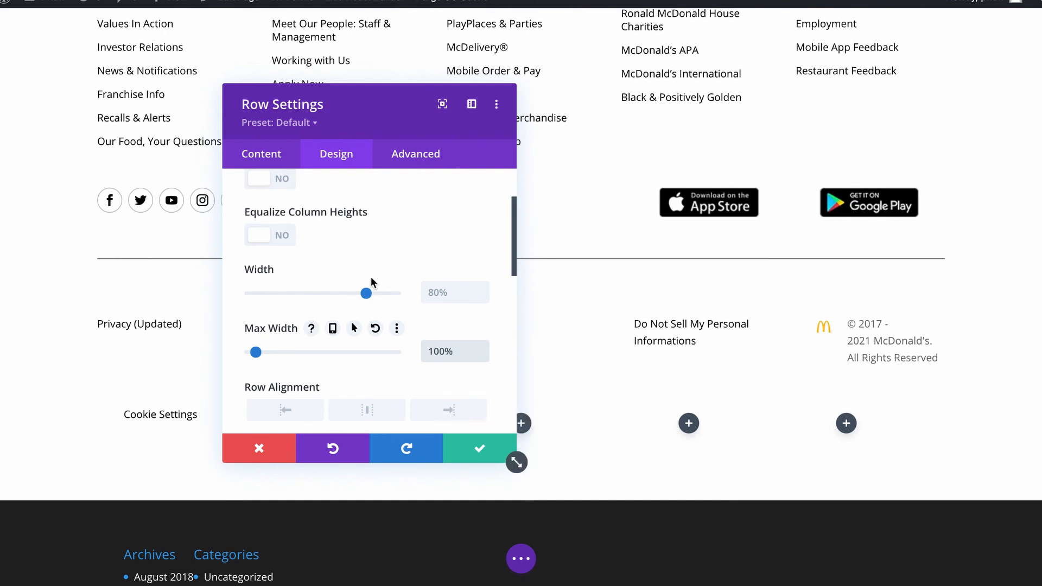
{"action": "scroll", "coordinate": [292, 261], "scroll_direction": "up", "scroll_amount": 2}
{"action": "left_click", "coordinate": [283, 262]}
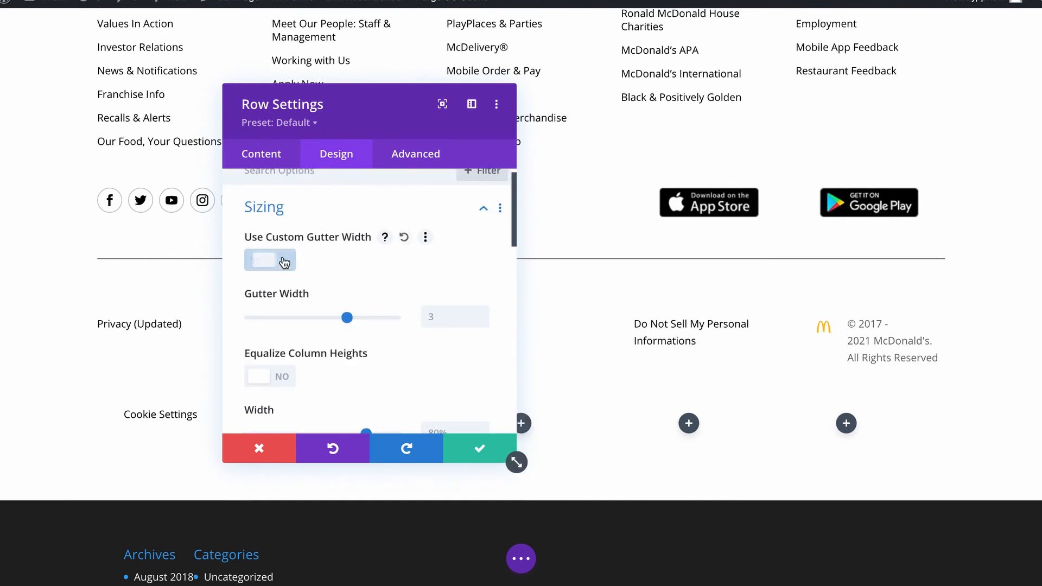
{"action": "left_click", "coordinate": [483, 321]}
{"action": "left_click", "coordinate": [482, 321]}
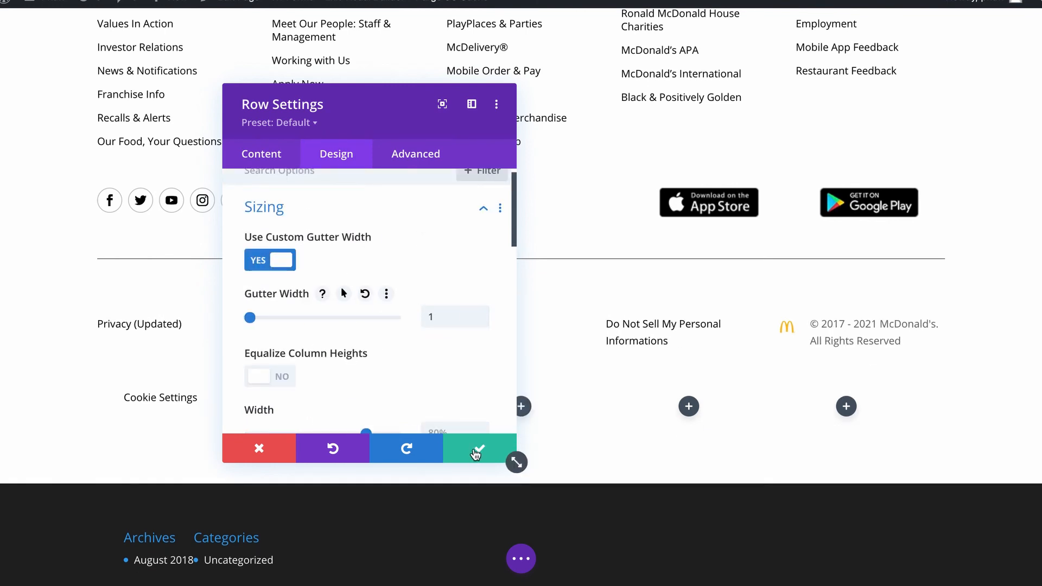
{"action": "left_click", "coordinate": [475, 451]}
Step: Set the Cookie Settings row's custom gutter width to 1 and its maximum width to 100%
{"action": "mouse_move", "coordinate": [174, 397]}
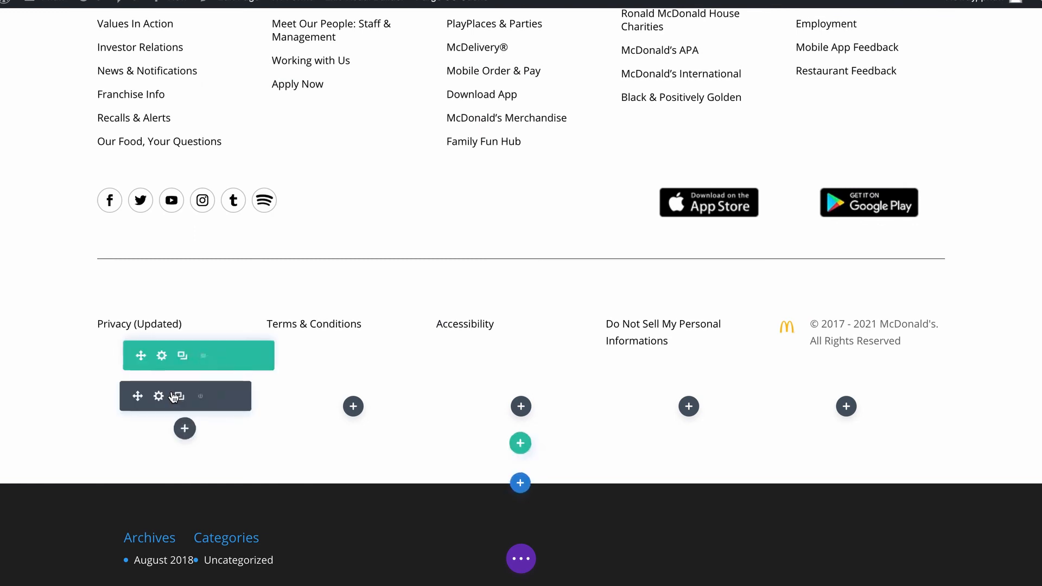
{"action": "left_click", "coordinate": [163, 358]}
{"action": "left_click", "coordinate": [333, 151]}
{"action": "left_click", "coordinate": [331, 214]}
{"action": "scroll", "coordinate": [383, 355], "scroll_direction": "down", "scroll_amount": 2}
{"action": "scroll", "coordinate": [294, 231], "scroll_direction": "up", "scroll_amount": 2}
{"action": "left_click", "coordinate": [482, 274]}
{"action": "scroll", "coordinate": [407, 352], "scroll_direction": "down", "scroll_amount": 1}
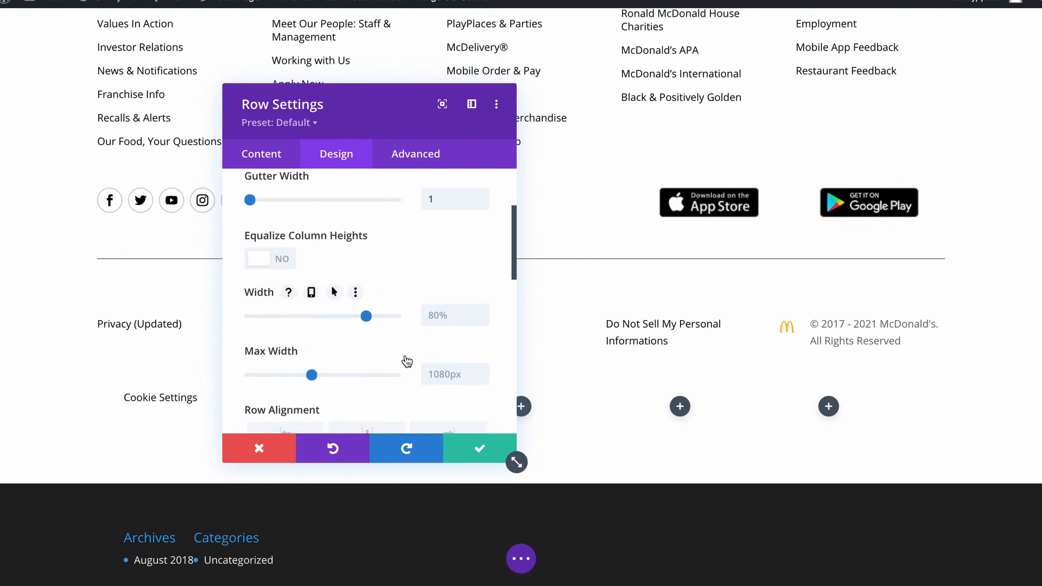
{"action": "left_click", "coordinate": [443, 376]}
{"action": "type", "text": "1080"}
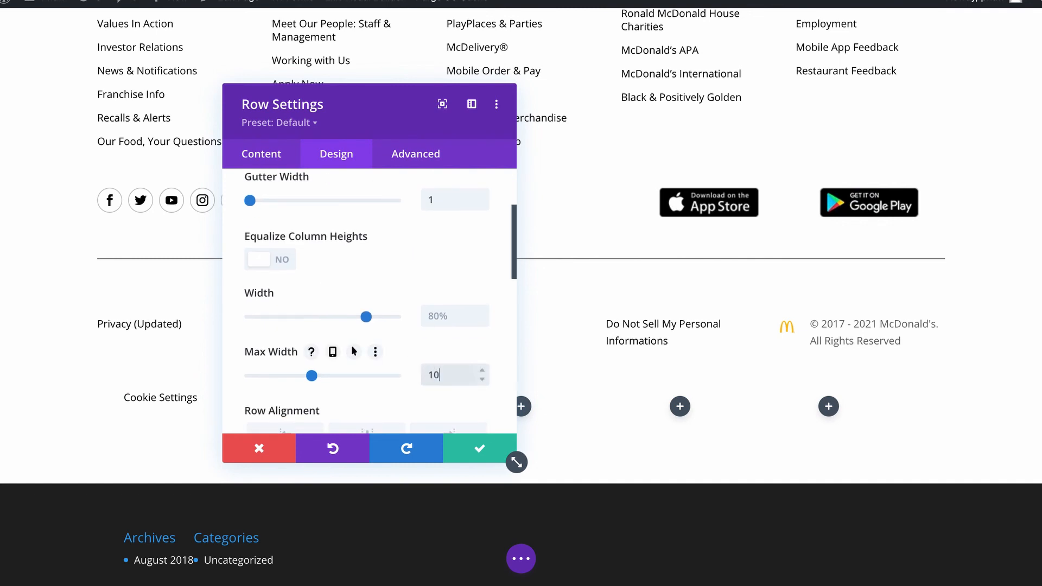
{"action": "key", "text": "BackSpace"}
{"action": "key", "text": "BackSpace"}
{"action": "type", "text": "%"}
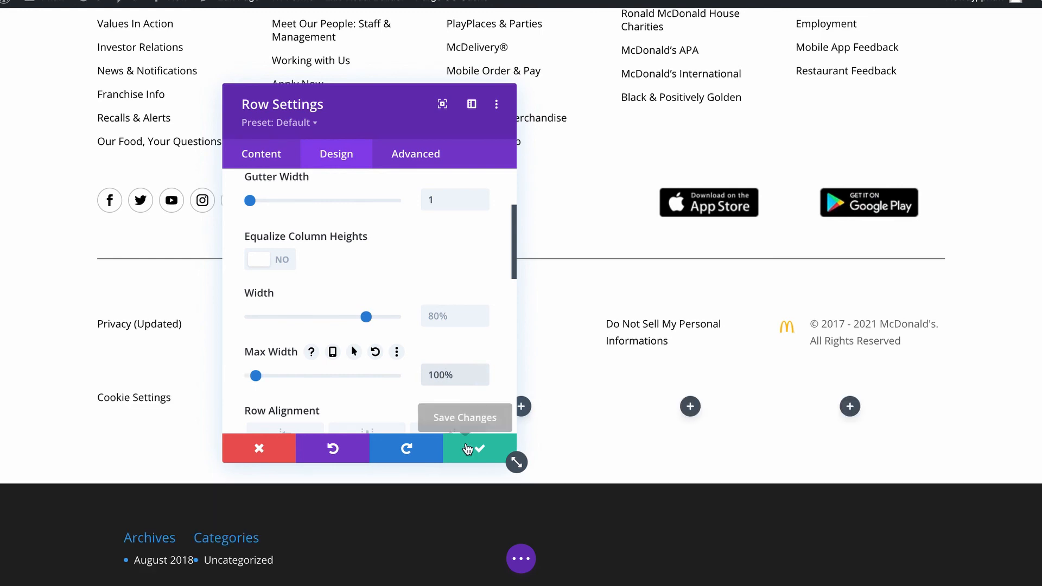
Step: Set the Cookie Settings row's linked top and bottom padding to 0px and save the row
{"action": "scroll", "coordinate": [436, 356], "scroll_direction": "down", "scroll_amount": 5}
{"action": "left_click", "coordinate": [403, 282]}
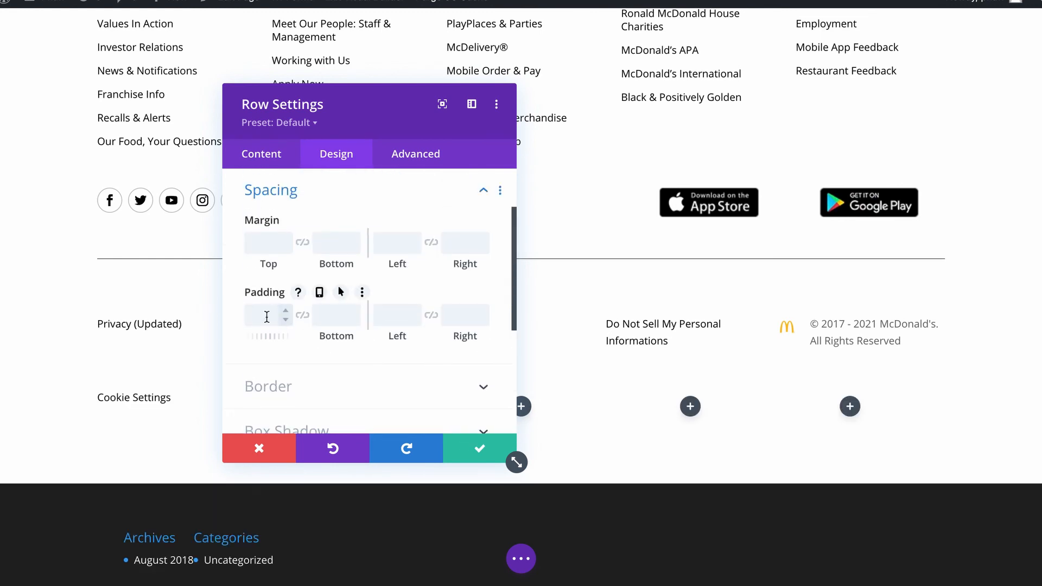
{"action": "left_click", "coordinate": [302, 317]}
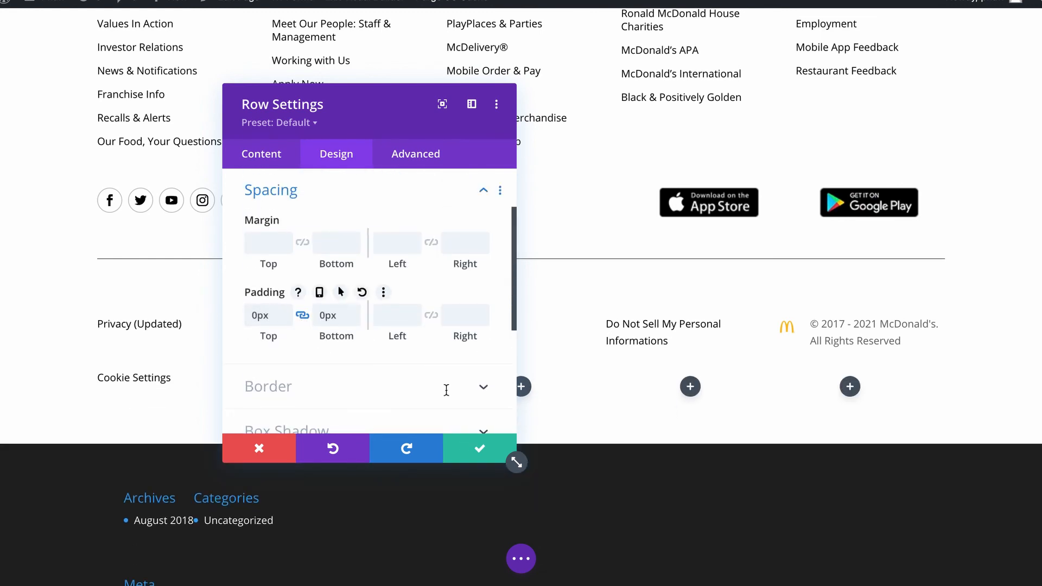
{"action": "left_click", "coordinate": [480, 447]}
Step: Set the first legal links row's bottom padding to 0 and save the row
{"action": "left_click", "coordinate": [136, 282]}
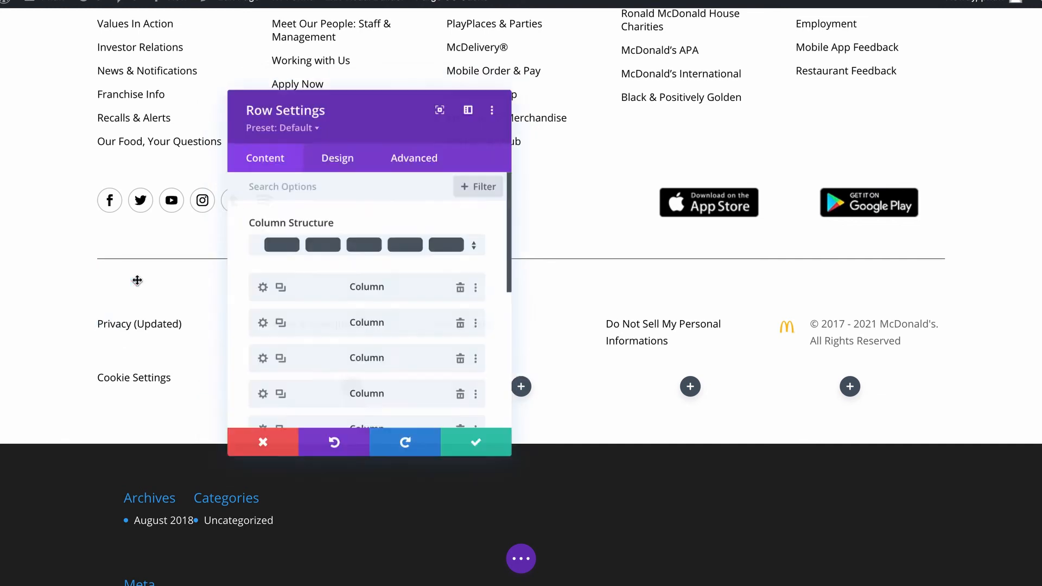
{"action": "left_click", "coordinate": [328, 157]}
{"action": "left_click", "coordinate": [328, 271]}
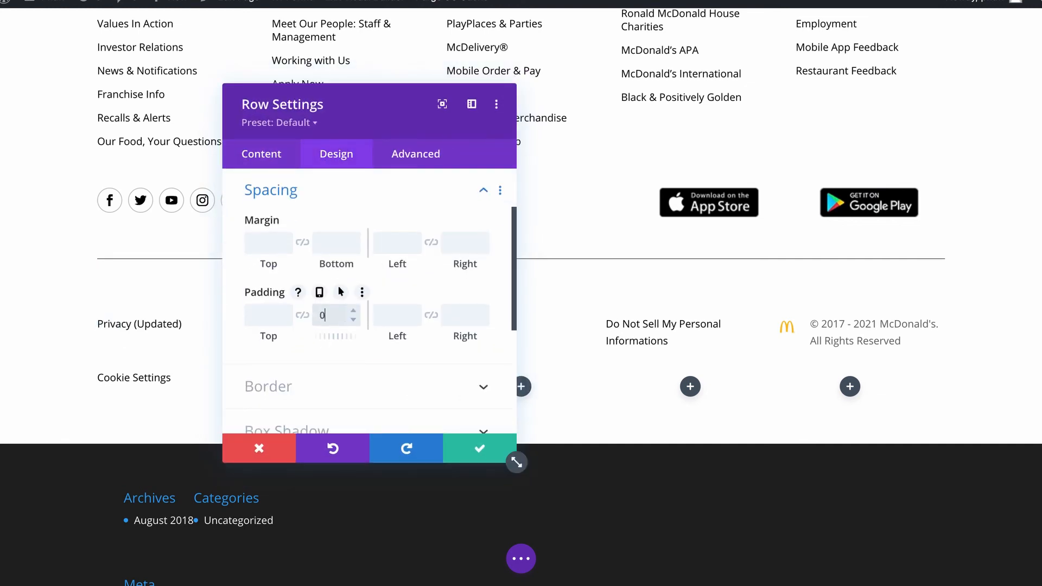
{"action": "left_click", "coordinate": [456, 448]}
Step: Save the page and exit the visual builder to the live homepage
{"action": "scroll", "coordinate": [433, 457], "scroll_direction": "up", "scroll_amount": 2}
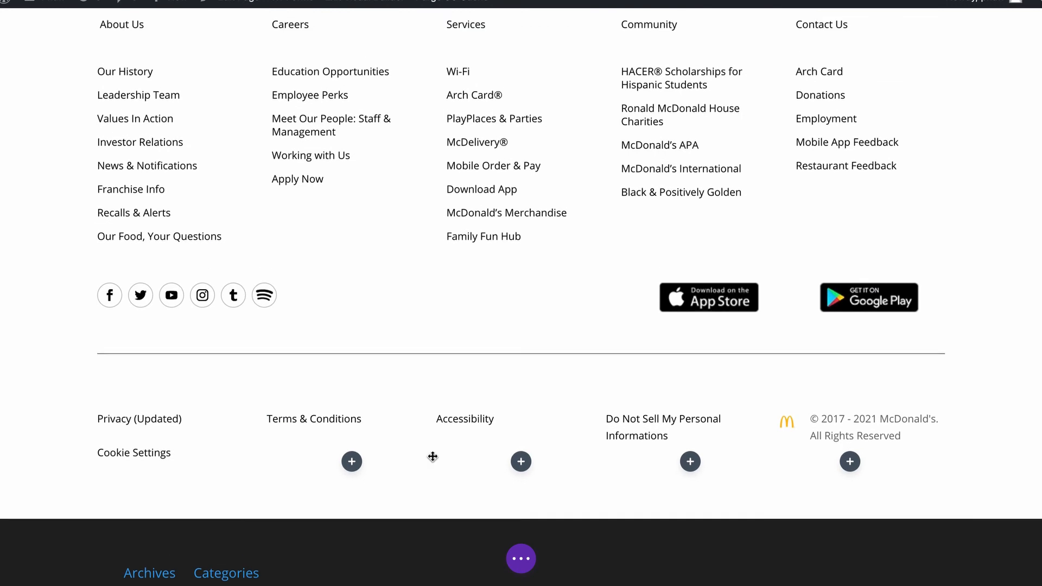
{"action": "scroll", "coordinate": [433, 456], "scroll_direction": "up", "scroll_amount": 15}
{"action": "key", "text": "super+s"}
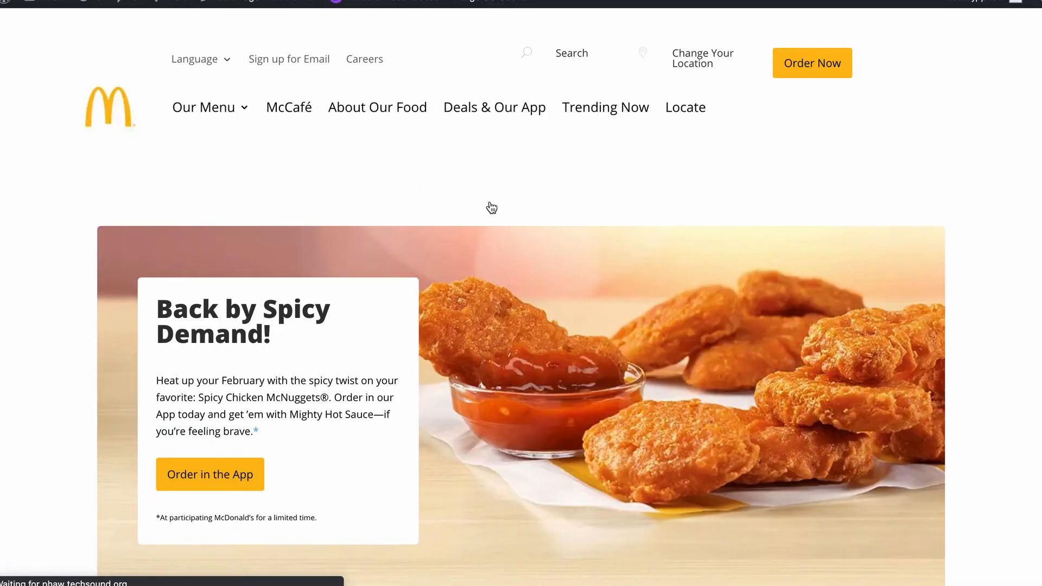
Step: Review the live homepage from the header down to the legal links in the footer
{"action": "scroll", "coordinate": [510, 309], "scroll_direction": "down", "scroll_amount": 5}
{"action": "scroll", "coordinate": [511, 315], "scroll_direction": "down", "scroll_amount": 15}
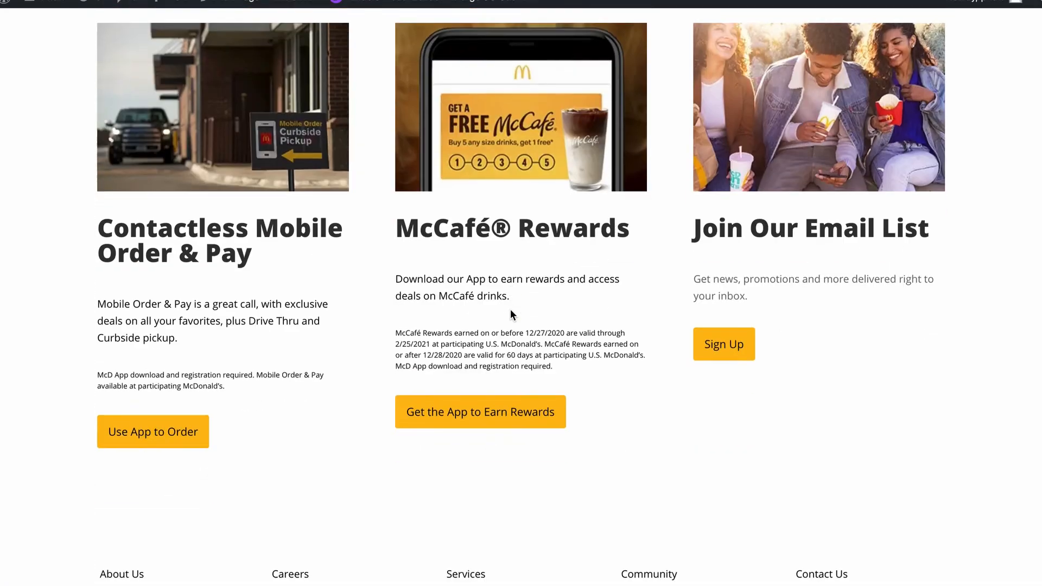
{"action": "scroll", "coordinate": [510, 314], "scroll_direction": "down", "scroll_amount": 4}
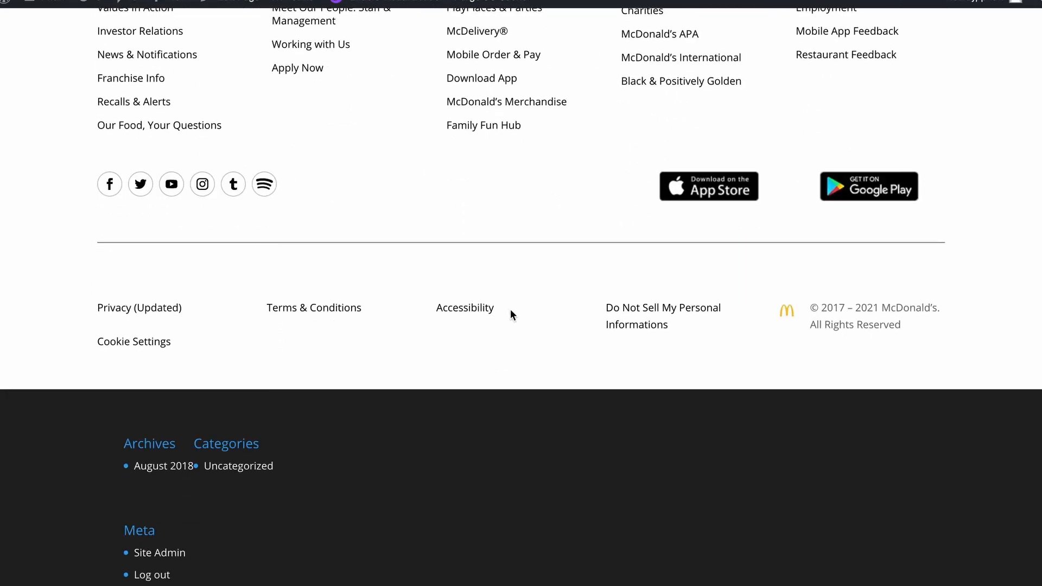
{"action": "scroll", "coordinate": [510, 310], "scroll_direction": "up", "scroll_amount": 15}
{"action": "scroll", "coordinate": [511, 315], "scroll_direction": "up", "scroll_amount": 10}
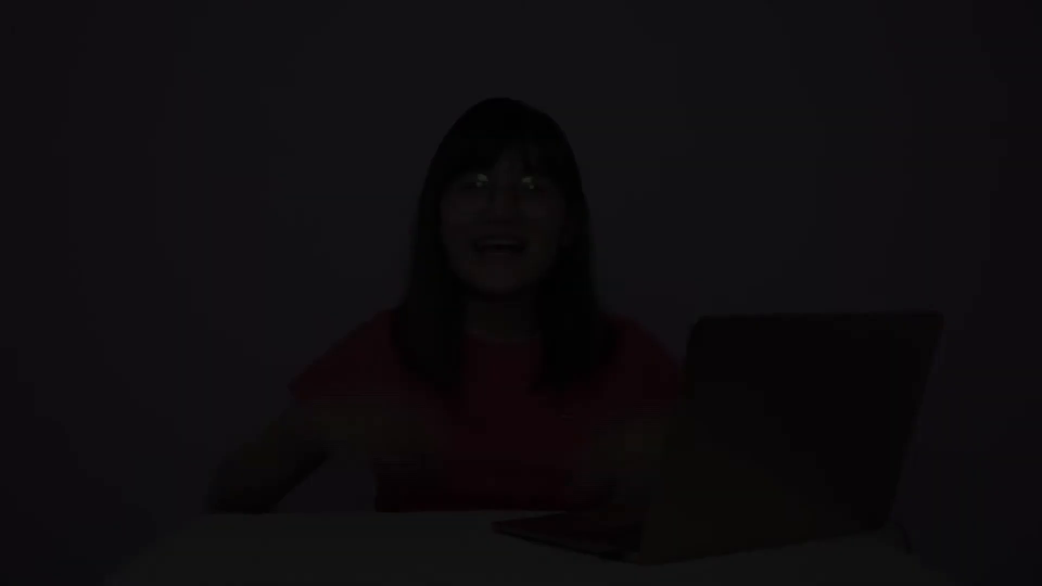